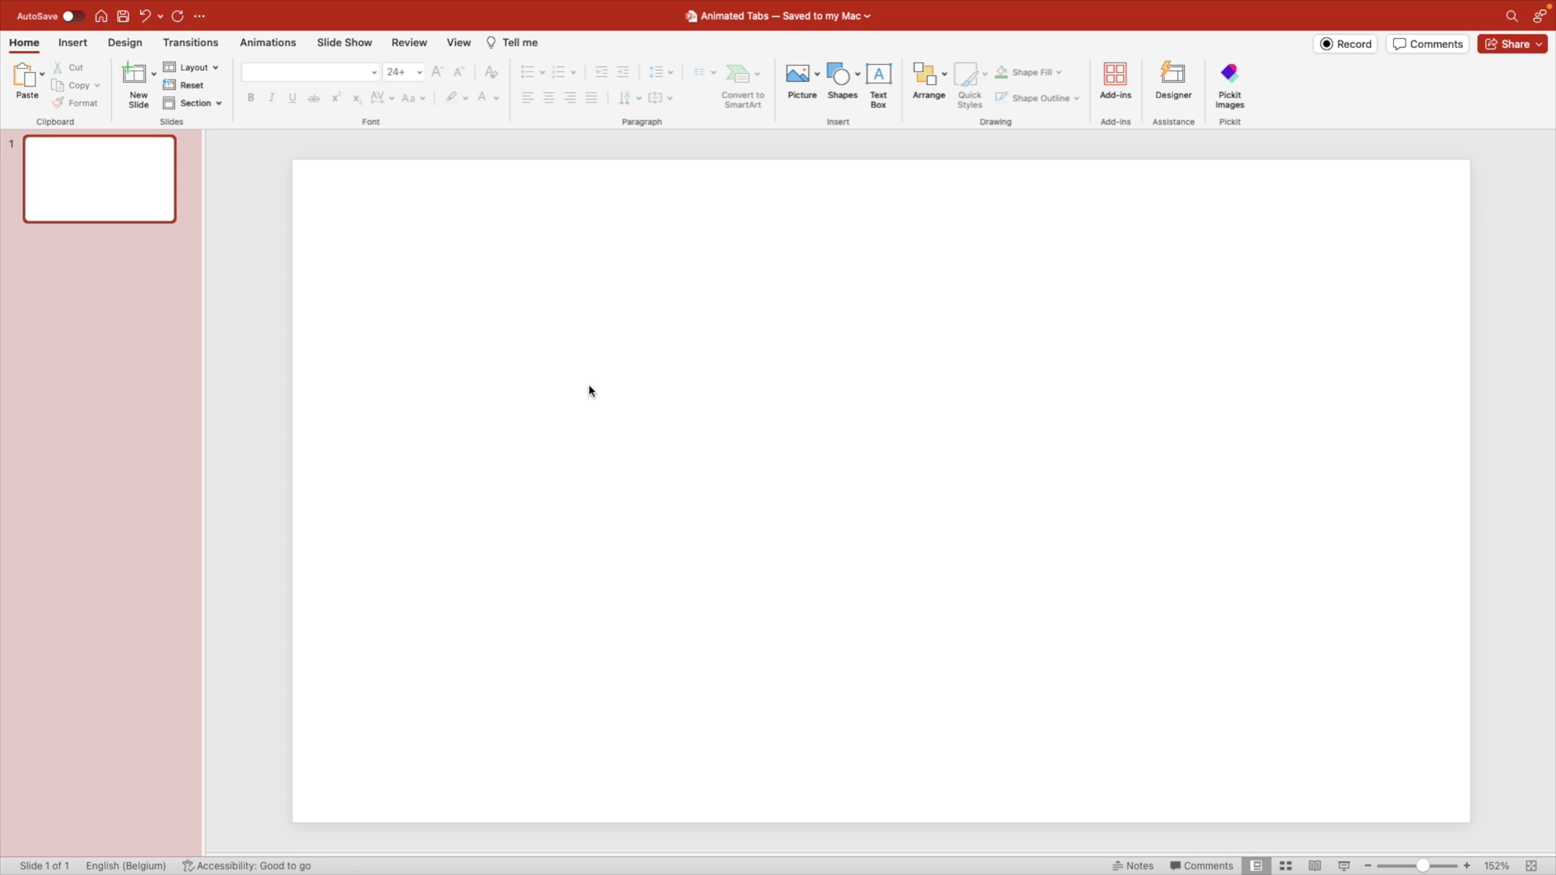
# Step: Apply the 01 Sunset Theme colour scheme from the Design variants
pyautogui.click(125, 44)
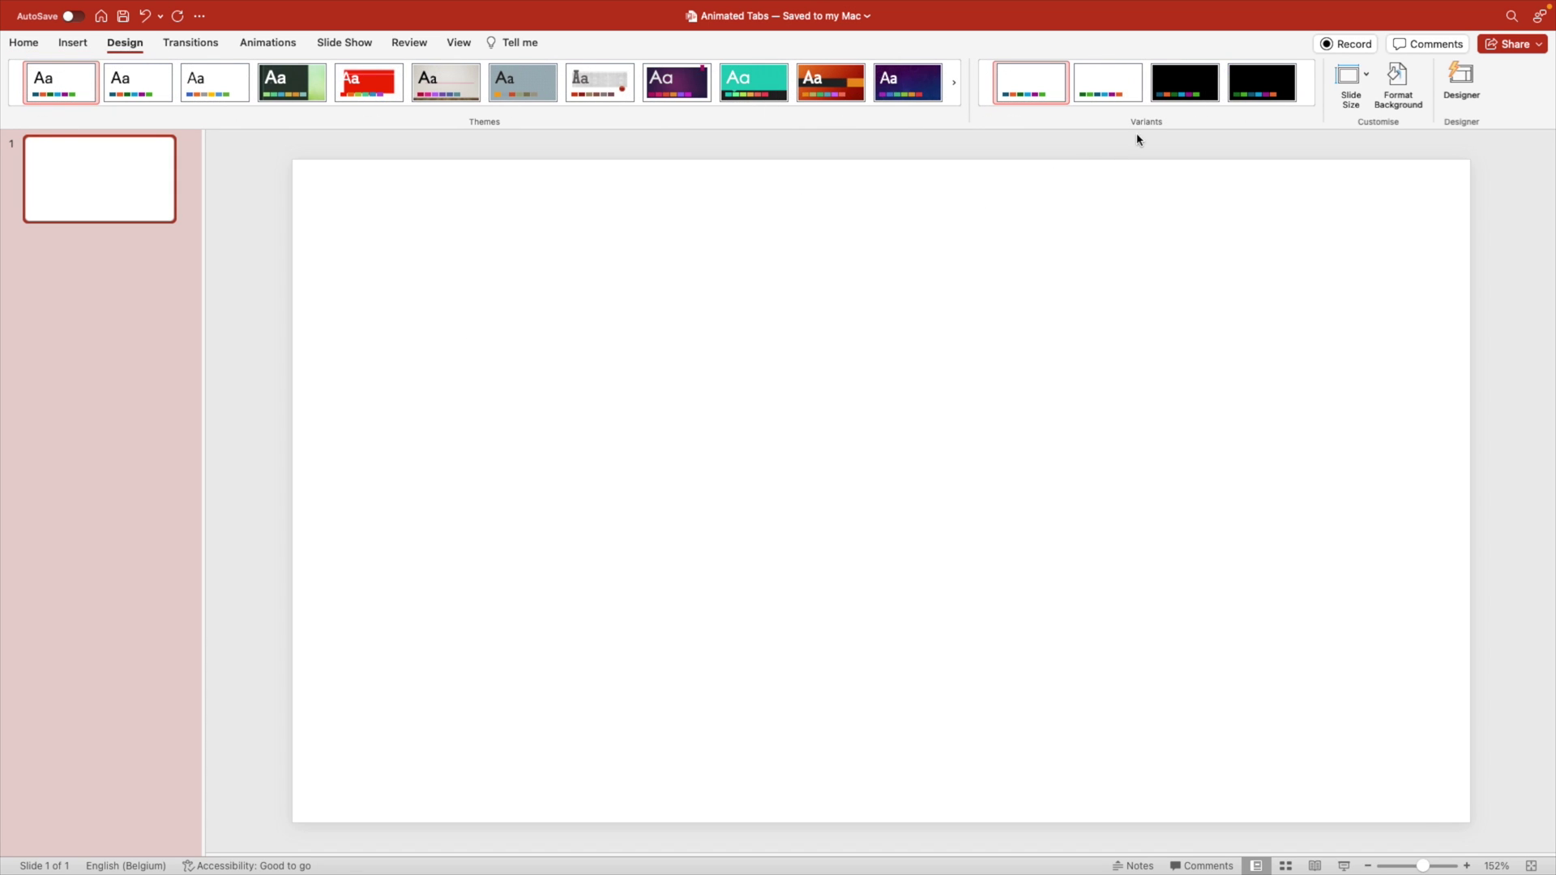
pyautogui.click(1148, 110)
pyautogui.moveTo(1214, 203)
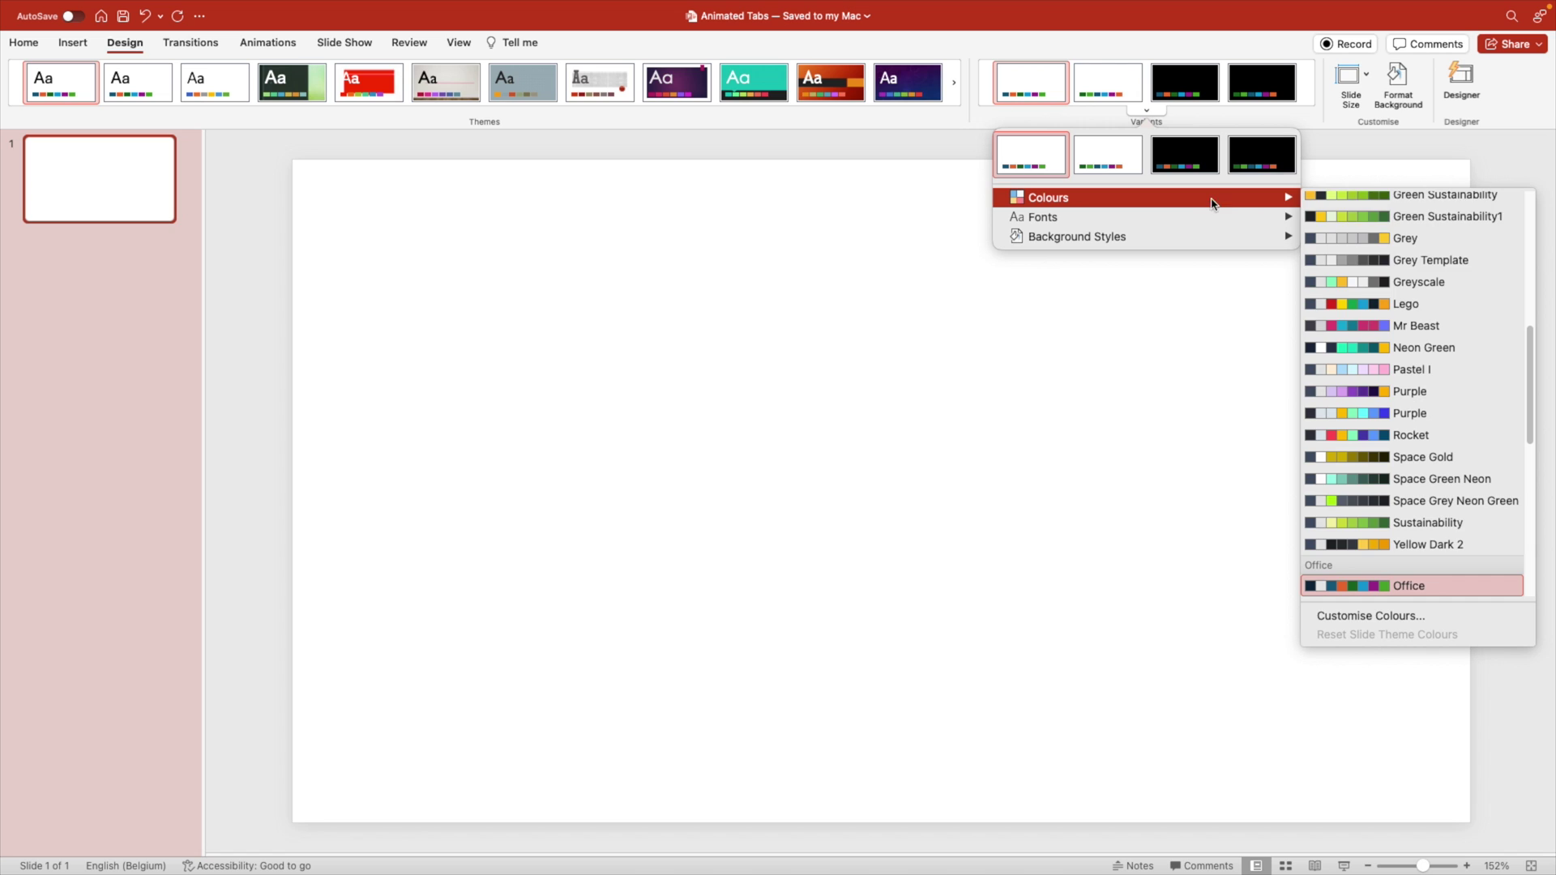
pyautogui.scroll(5, 1408, 496)
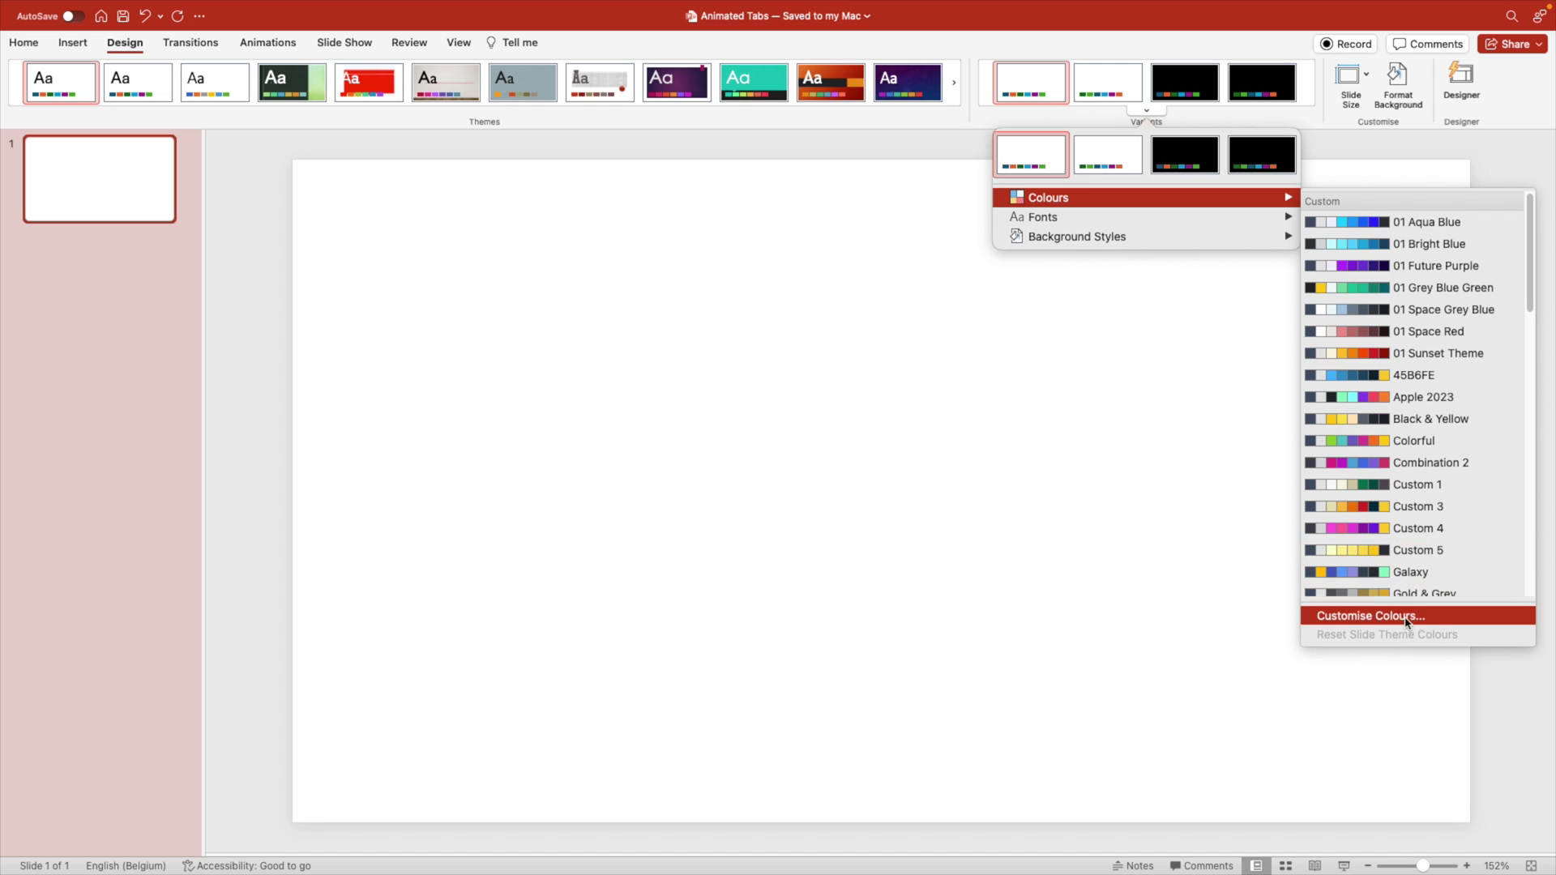
pyautogui.click(1343, 355)
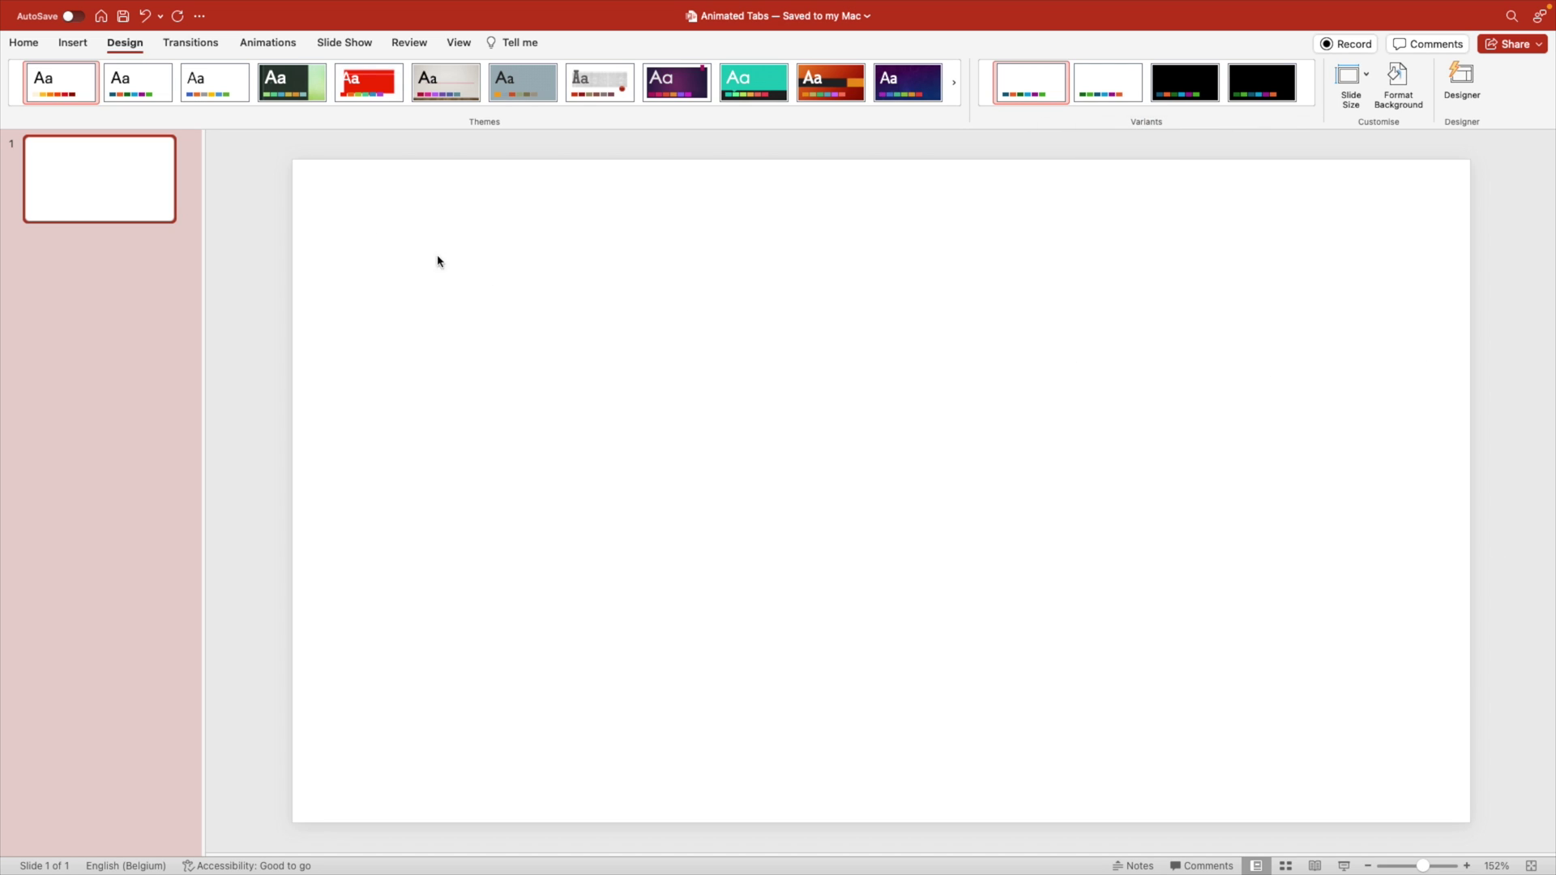
# Step: Give the slide a solid fill background in the darkest red
pyautogui.click(24, 42)
pyautogui.rightClick(837, 405)
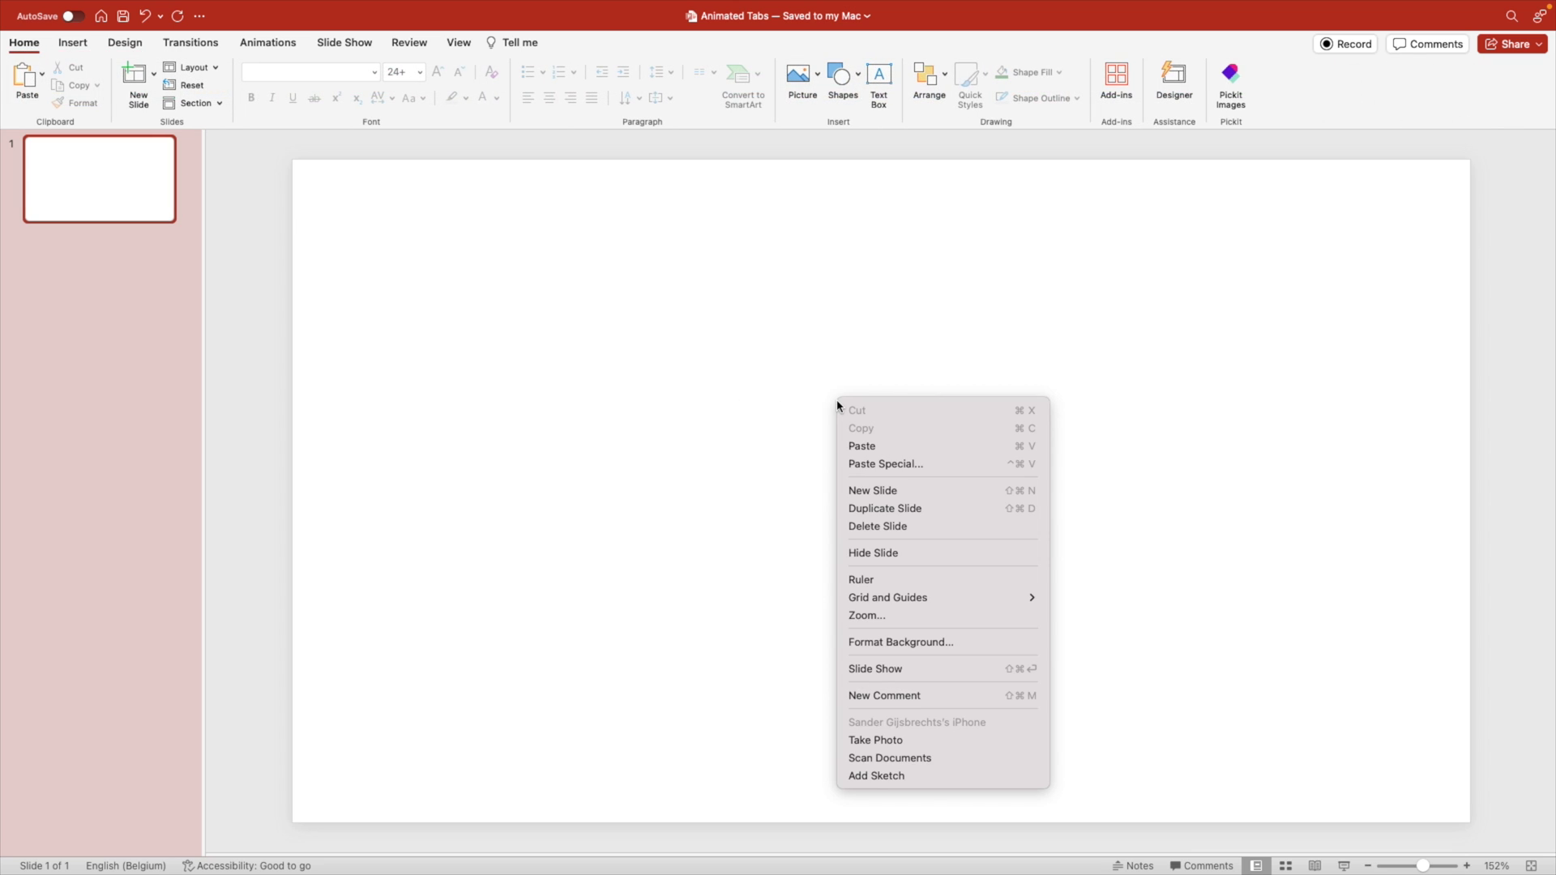
pyautogui.click(969, 642)
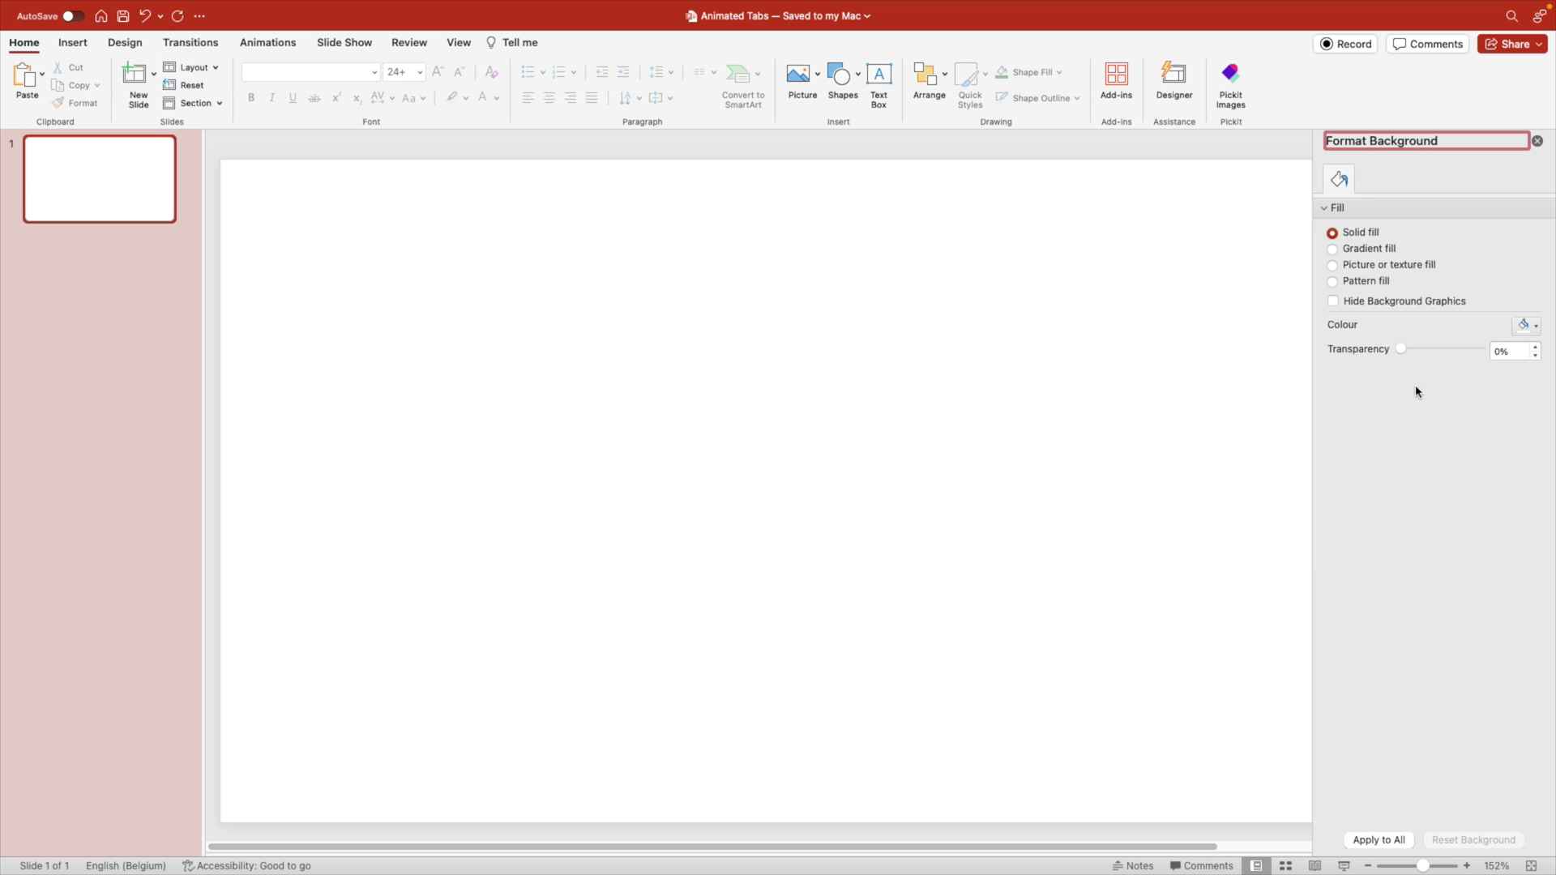
pyautogui.click(1527, 327)
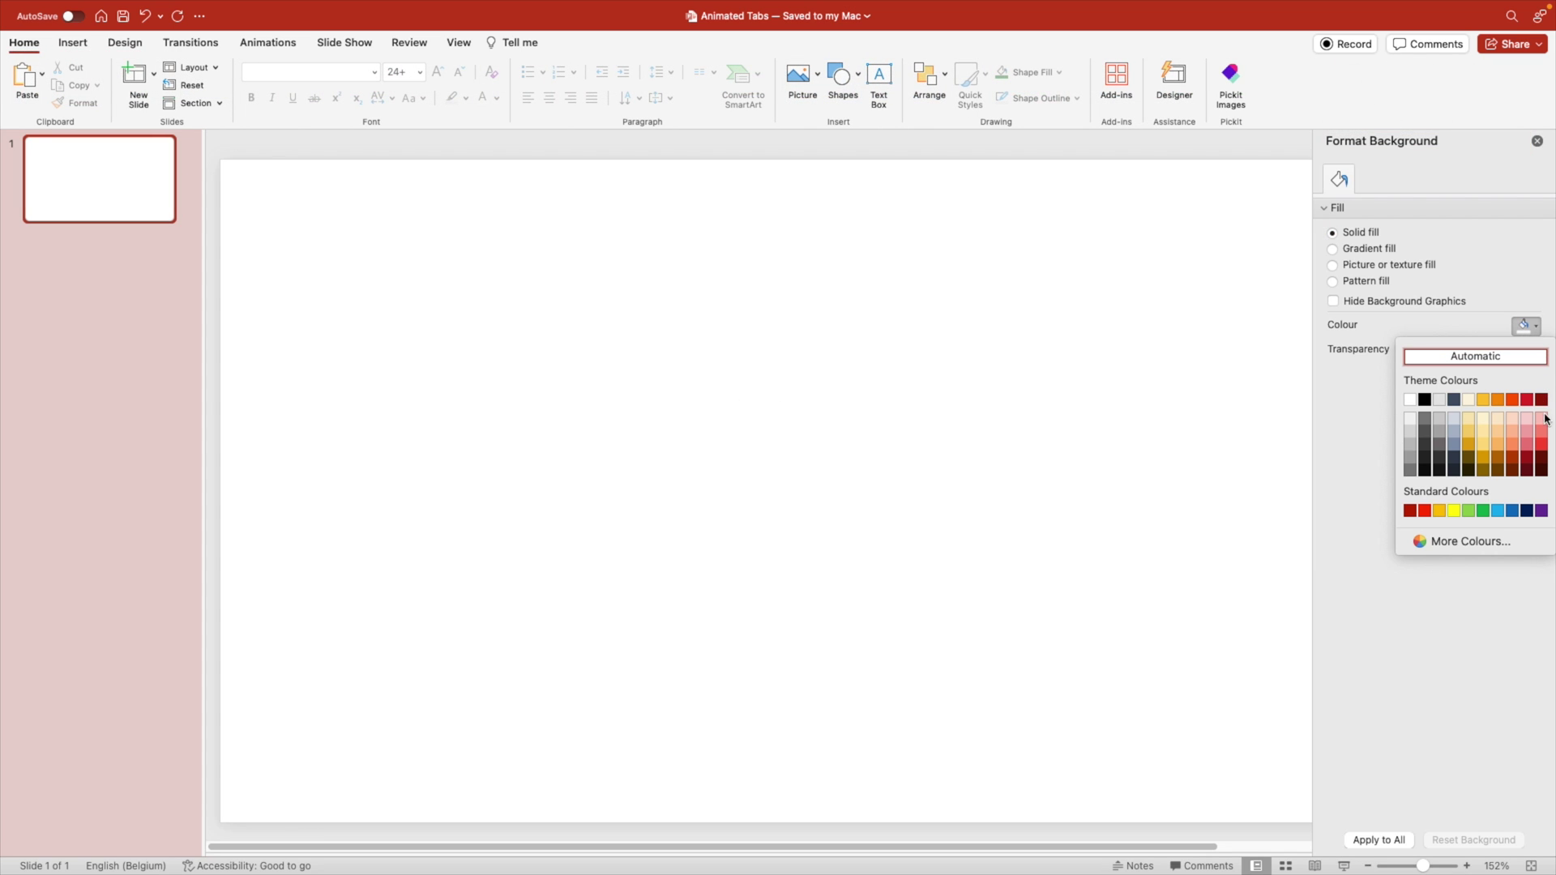
pyautogui.click(1542, 470)
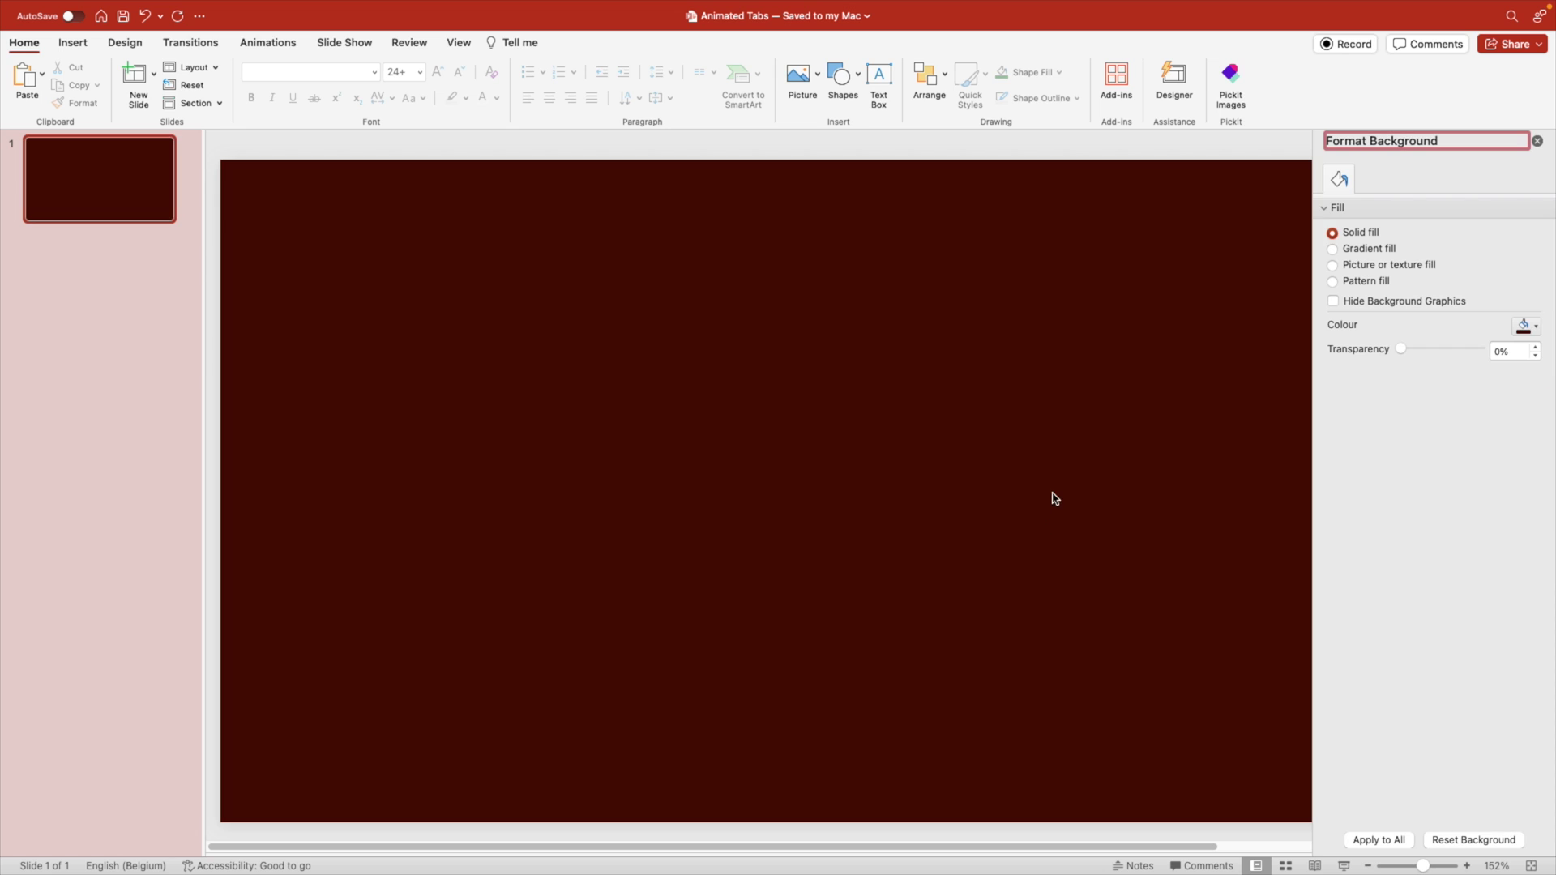
# Step: Draw a full-height rectangle at the slide's left edge with no outline and a gold fill
pyautogui.click(1537, 141)
pyautogui.click(843, 77)
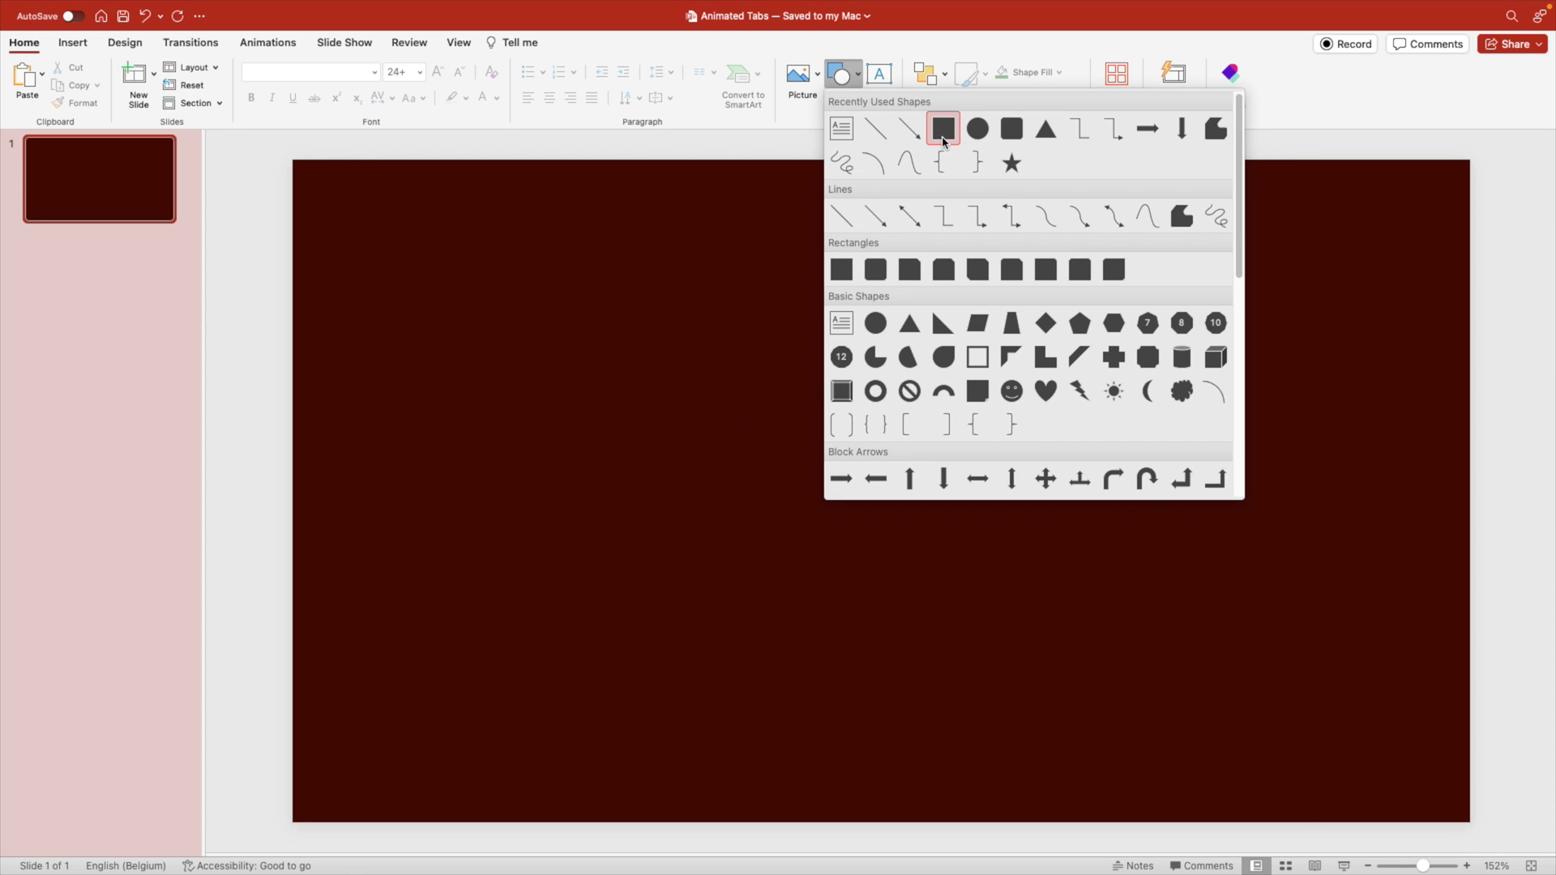
pyautogui.click(943, 123)
pyautogui.moveTo(292, 157)
pyautogui.mouseDown()
pyautogui.moveTo(551, 639)
pyautogui.moveTo(555, 825)
pyautogui.moveTo(523, 821)
pyautogui.mouseUp()
pyautogui.click(513, 72)
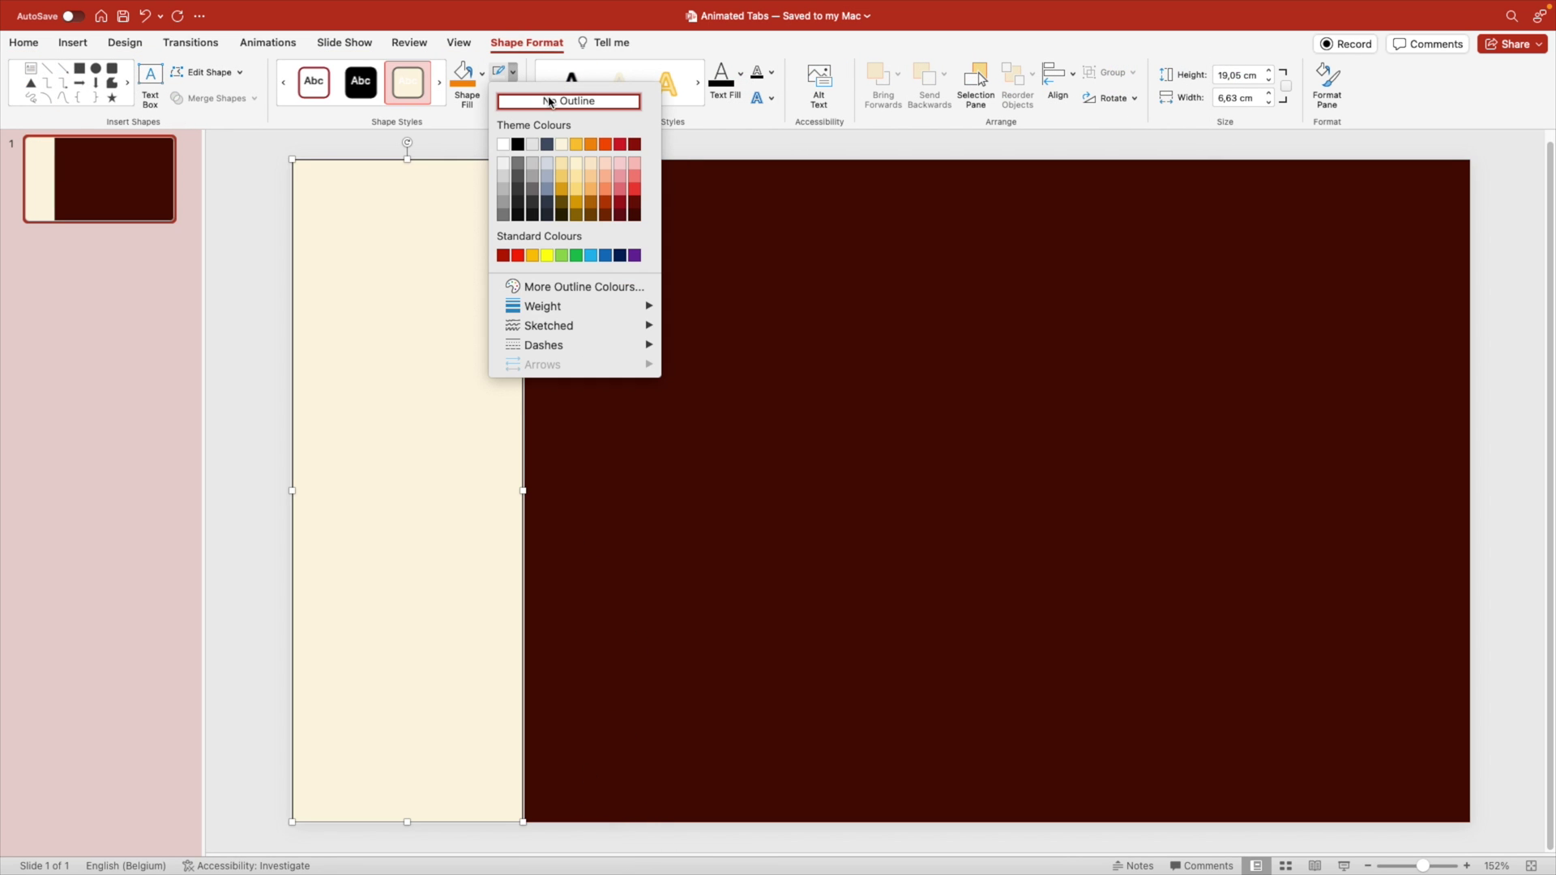
pyautogui.click(550, 102)
pyautogui.click(481, 73)
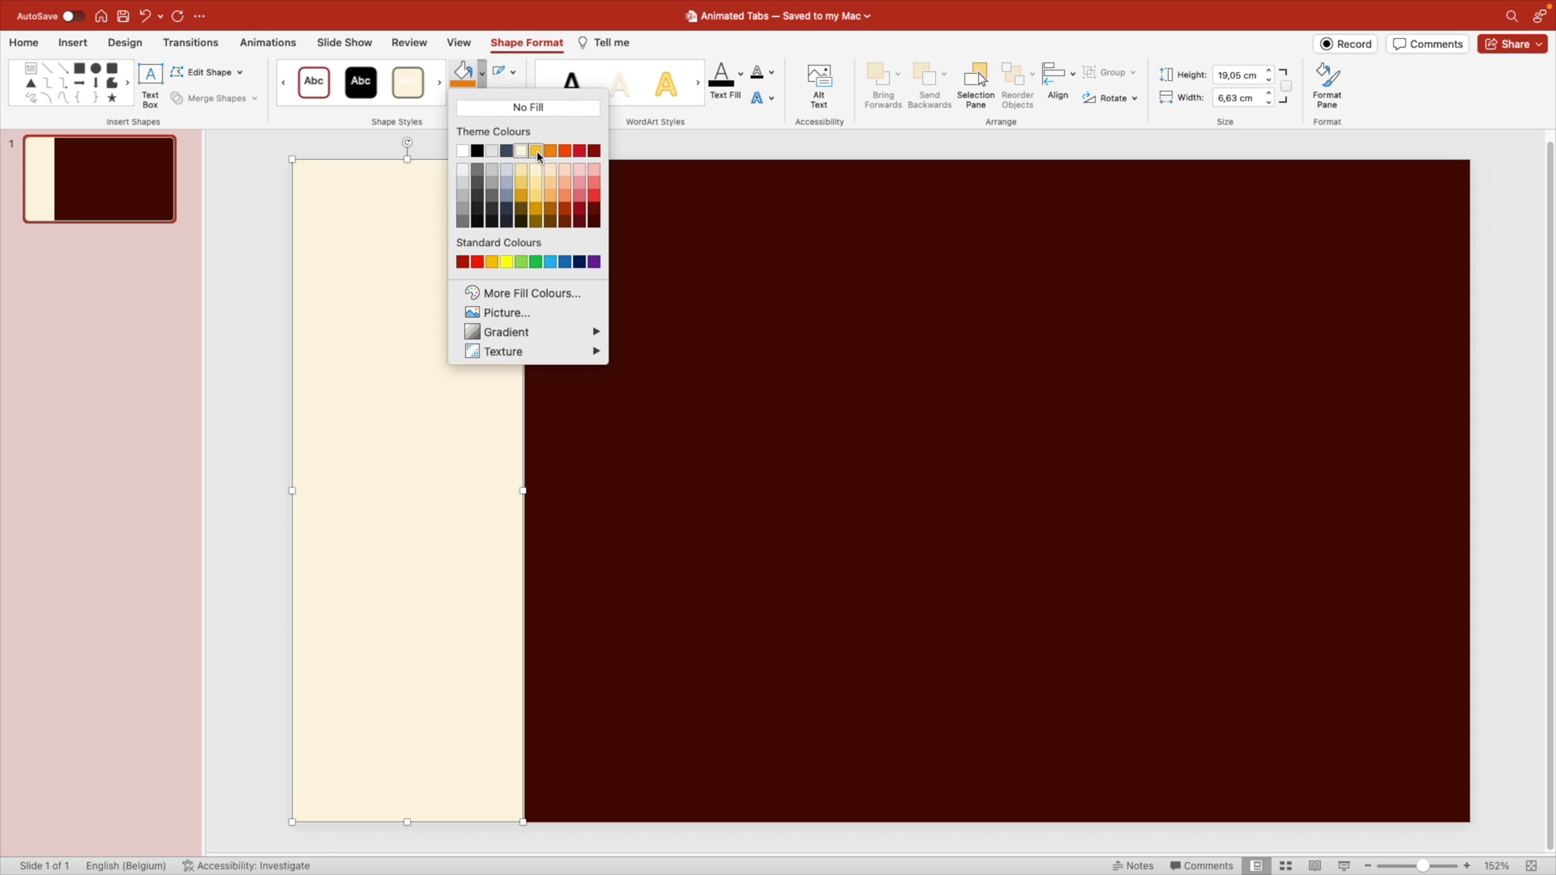
pyautogui.click(536, 152)
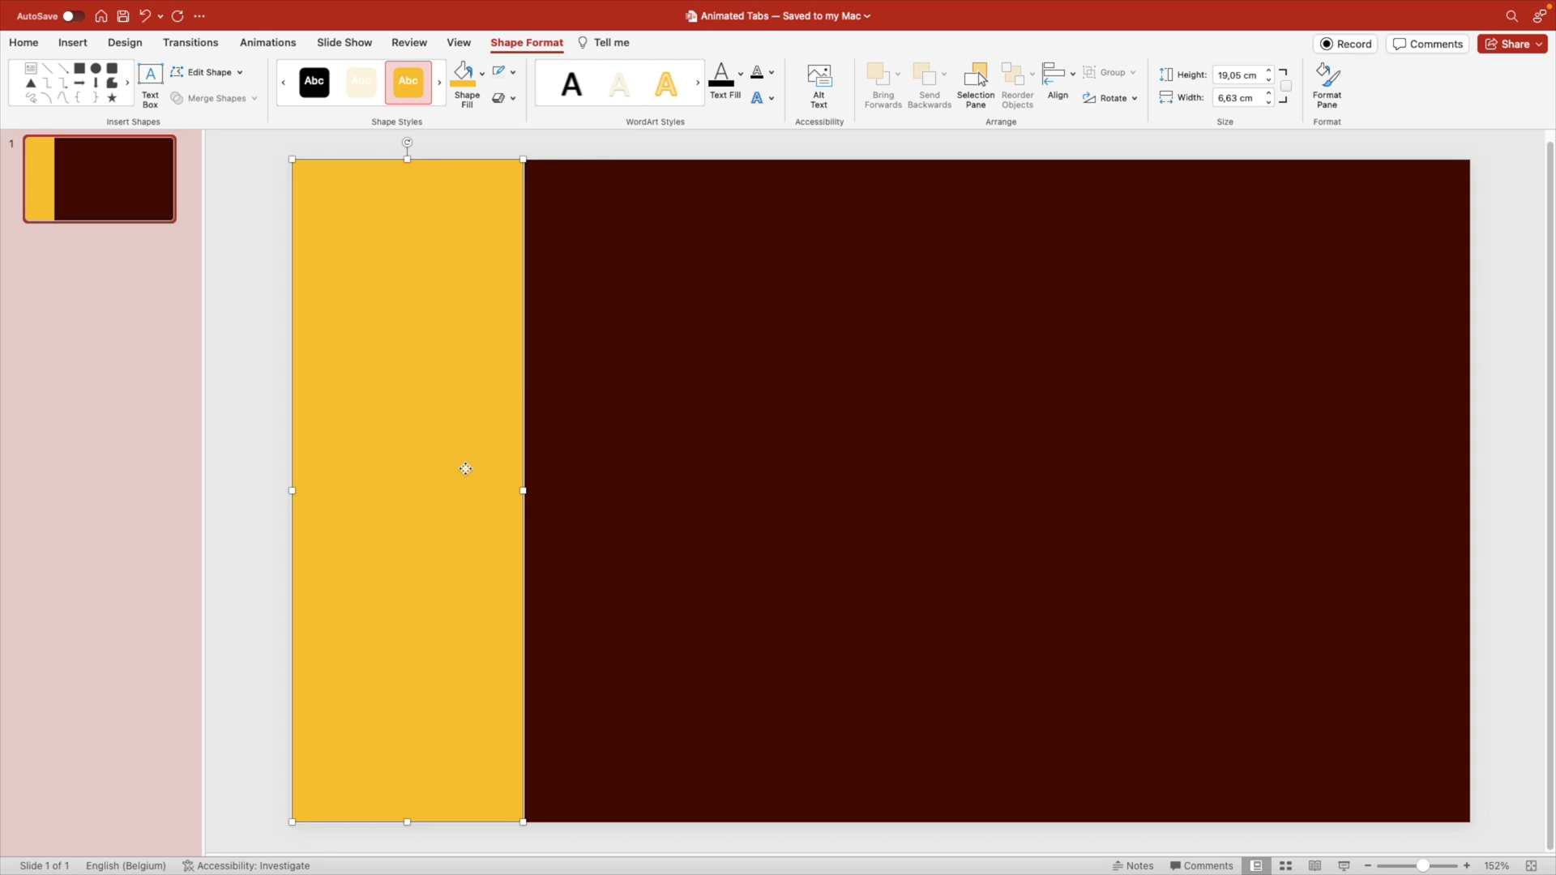
# Step: Duplicate the gold strip into five strips lined up side by side across the slide
pyautogui.moveTo(466, 468); pyautogui.dragTo(686, 491)
pyautogui.scroll(-2, 635, 528)
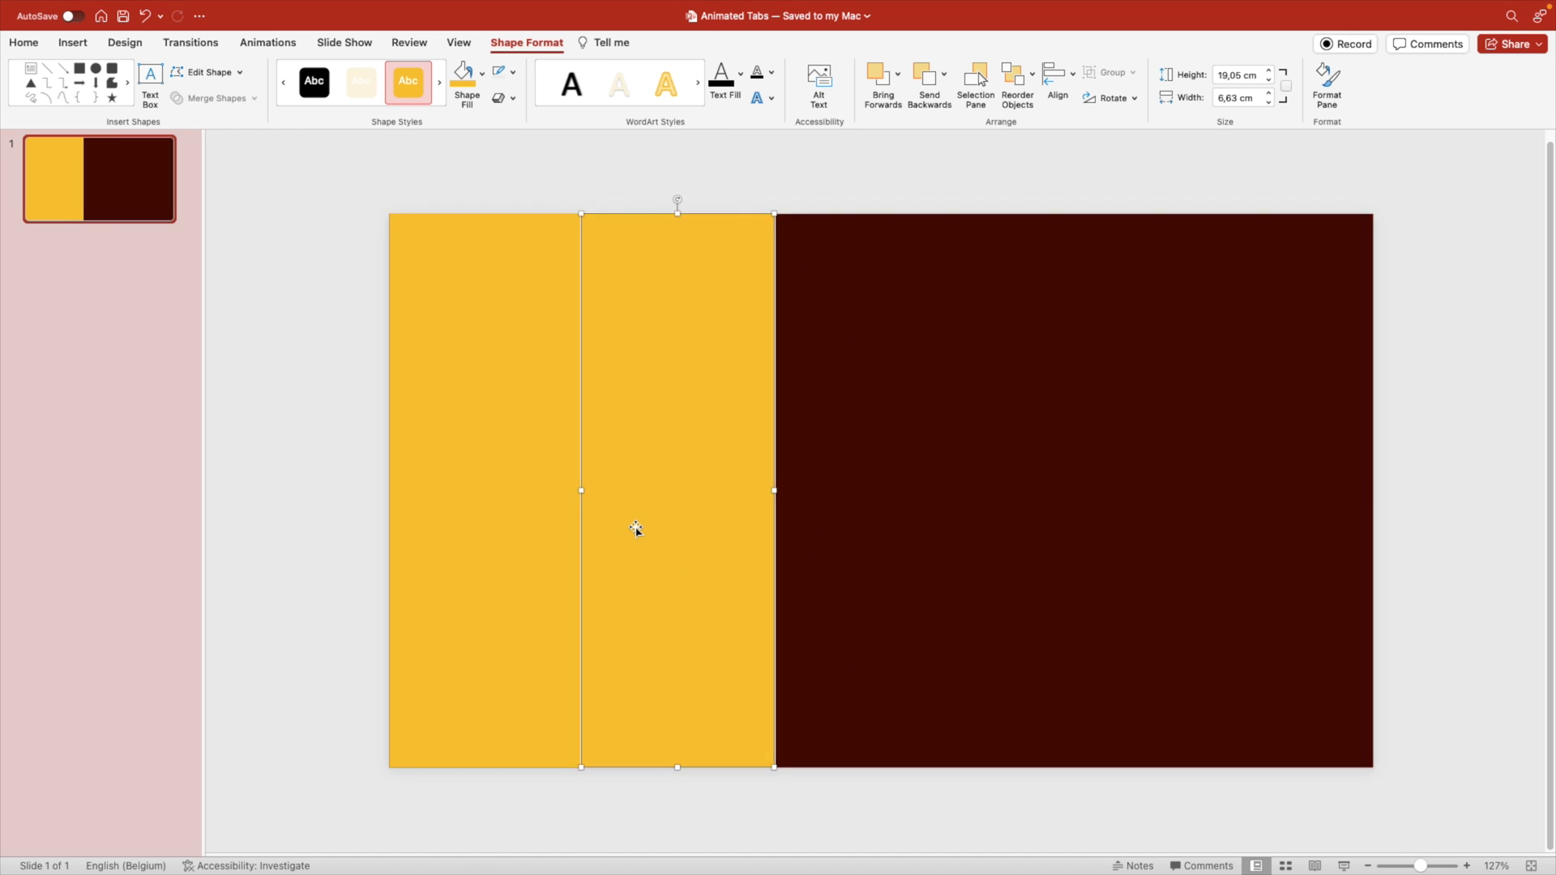
pyautogui.scroll(-2, 636, 528)
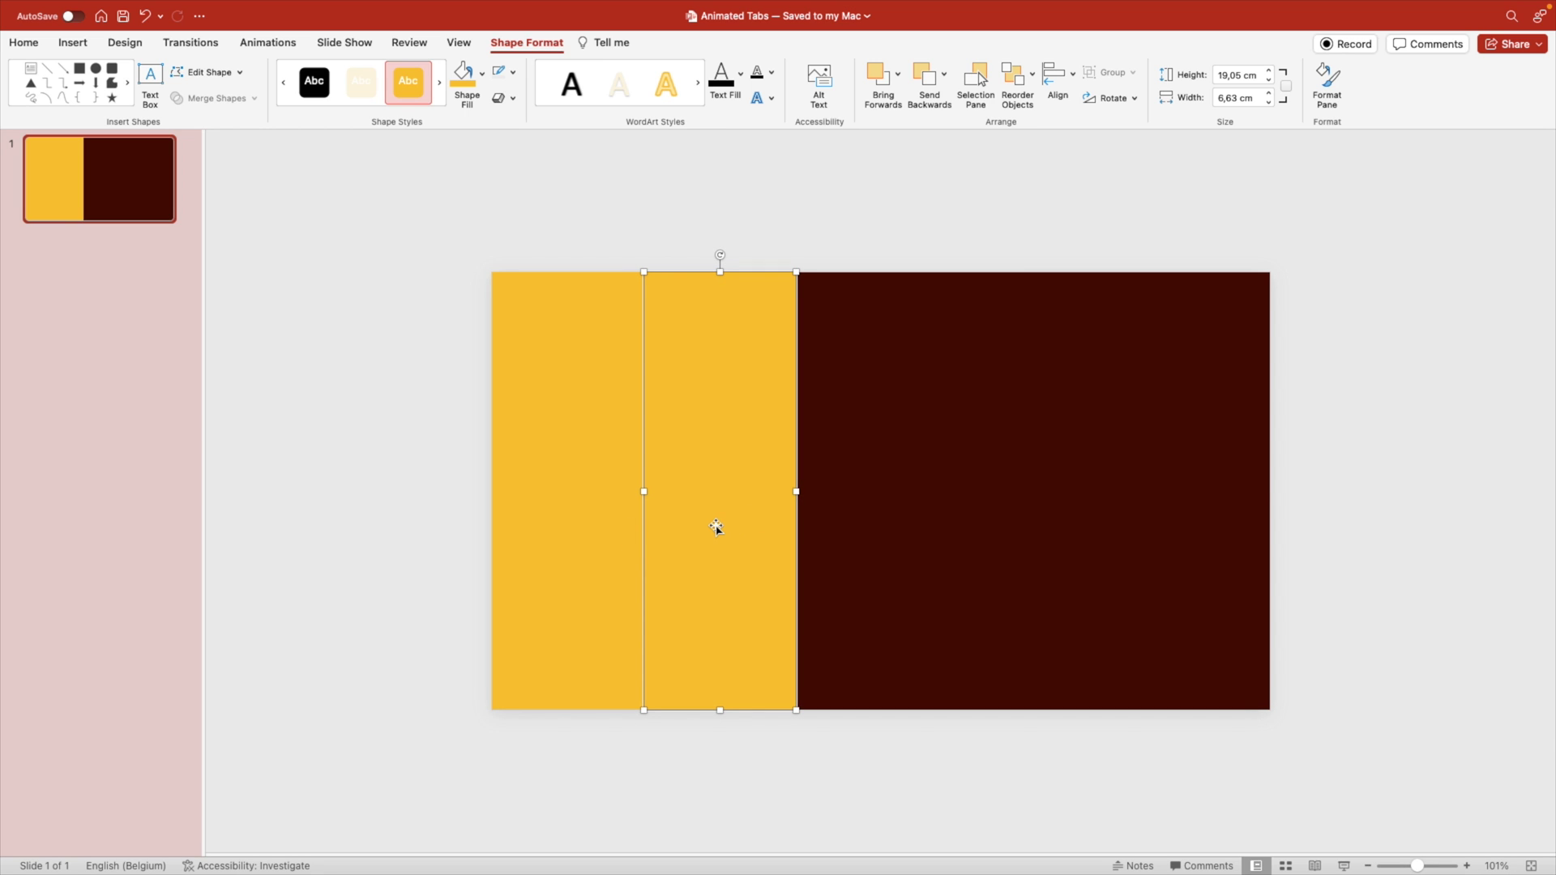
pyautogui.moveTo(716, 527); pyautogui.dragTo(1205, 516)
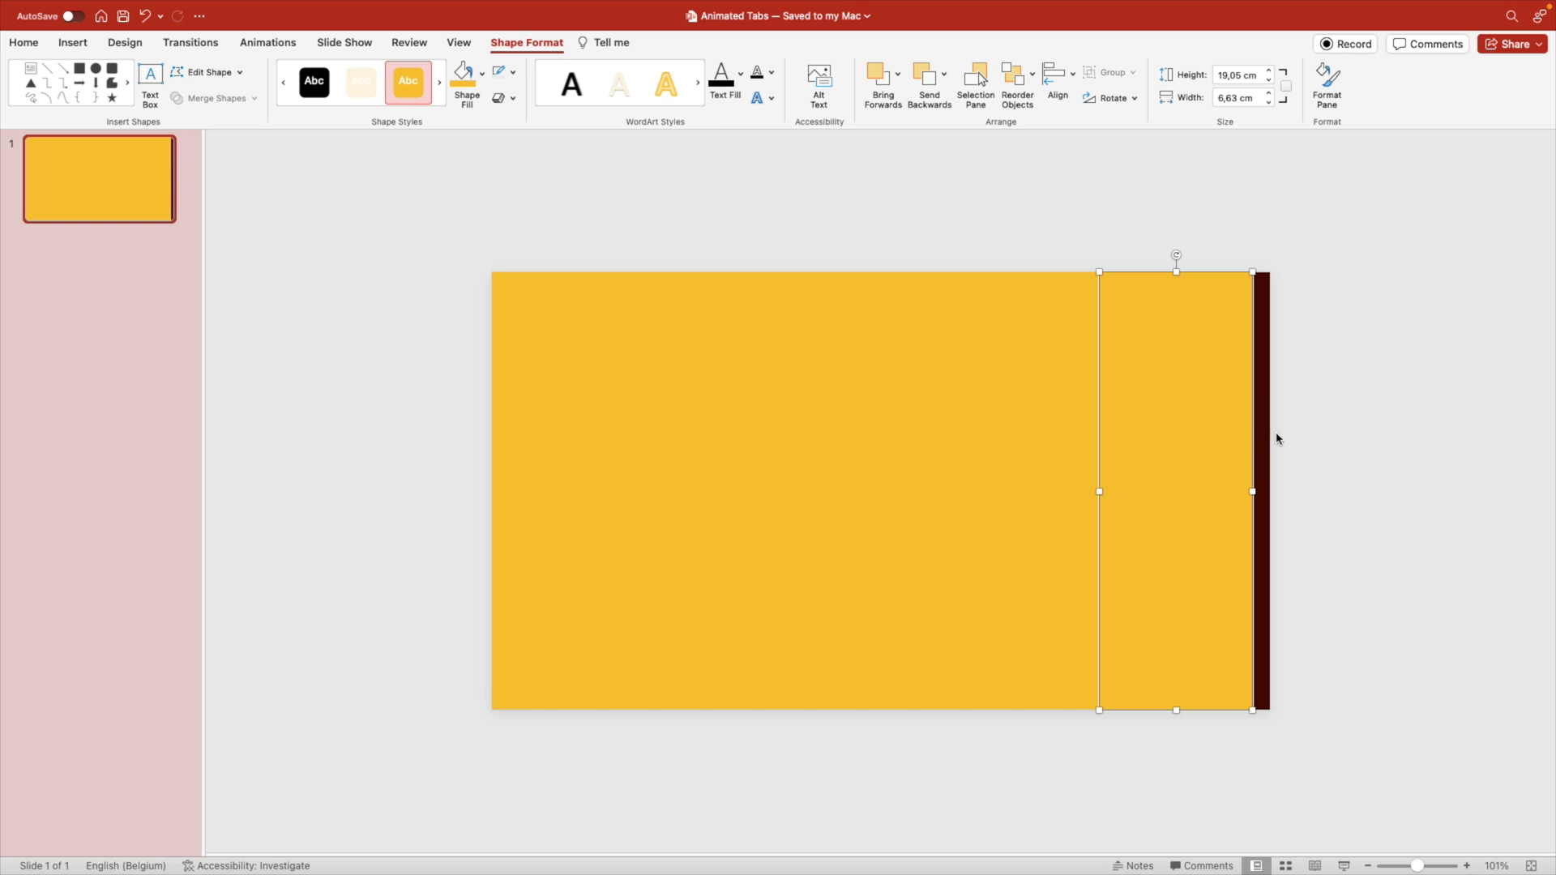
# Step: Group the five strips, stretch them to fill the whole slide, then ungroup them
pyautogui.keyDown('shift'); pyautogui.click(1056, 404); pyautogui.keyUp('shift')
pyautogui.keyDown('shift'); pyautogui.click(900, 399); pyautogui.keyUp('shift')
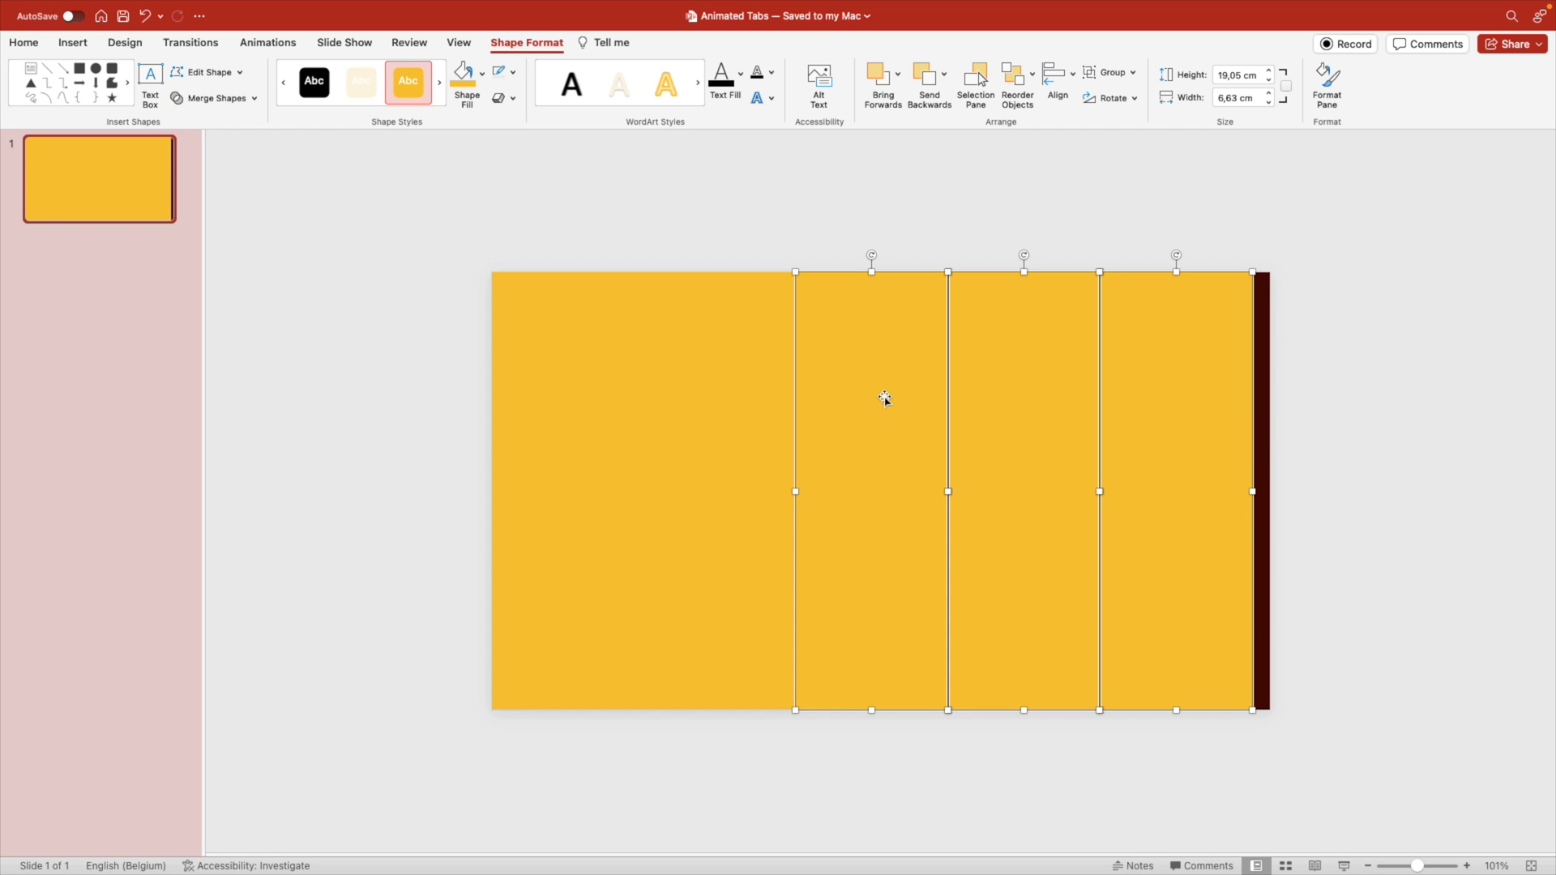
pyautogui.keyDown('shift'); pyautogui.click(767, 405); pyautogui.keyUp('shift')
pyautogui.keyDown('shift'); pyautogui.click(616, 392); pyautogui.keyUp('shift')
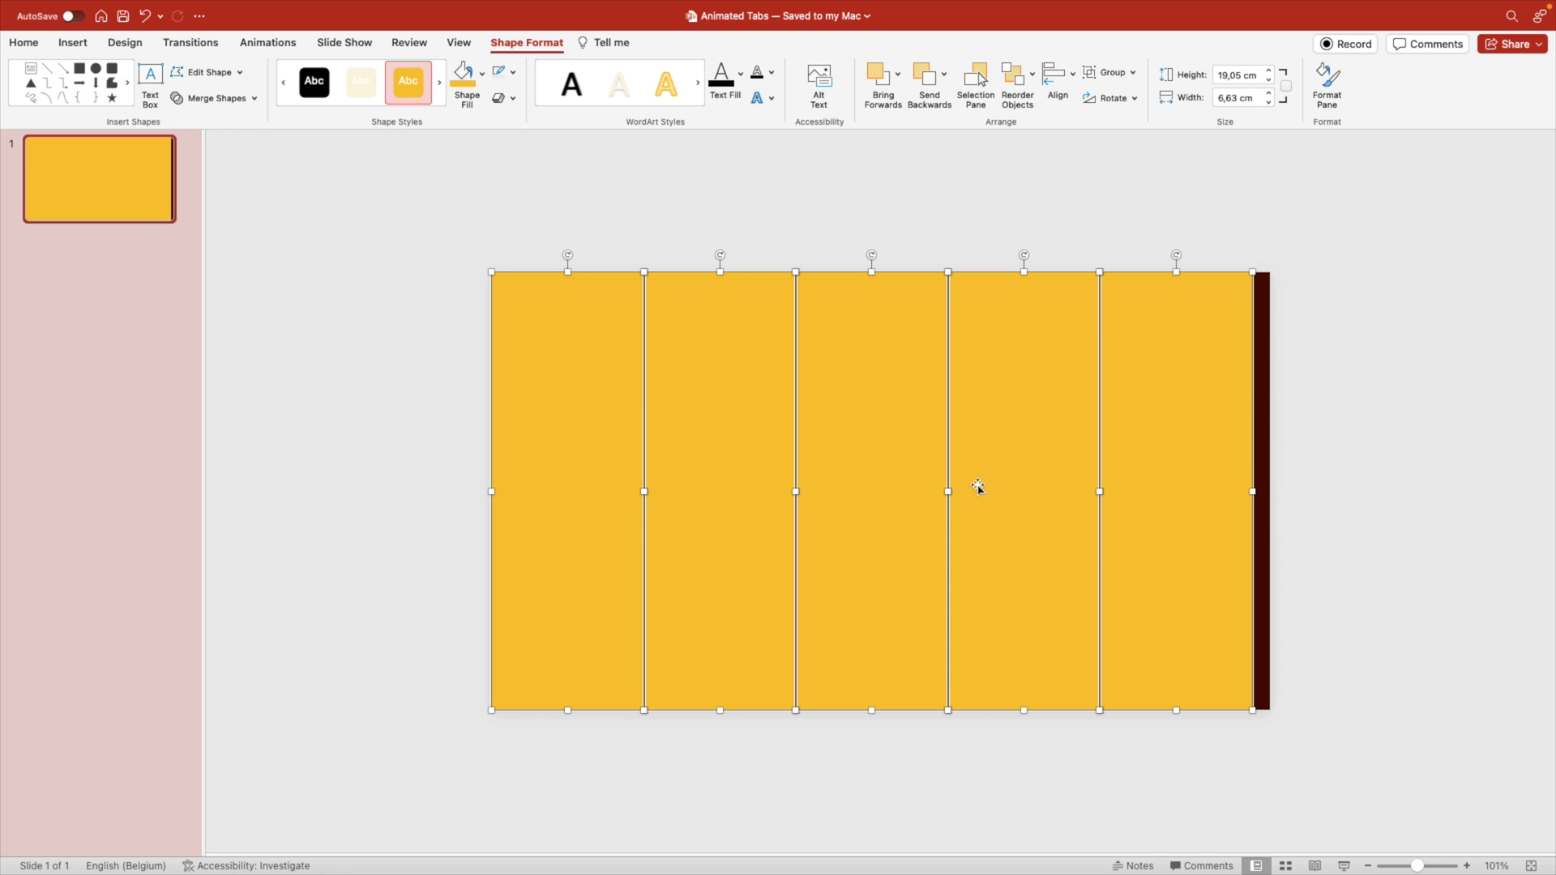
pyautogui.rightClick(1121, 472)
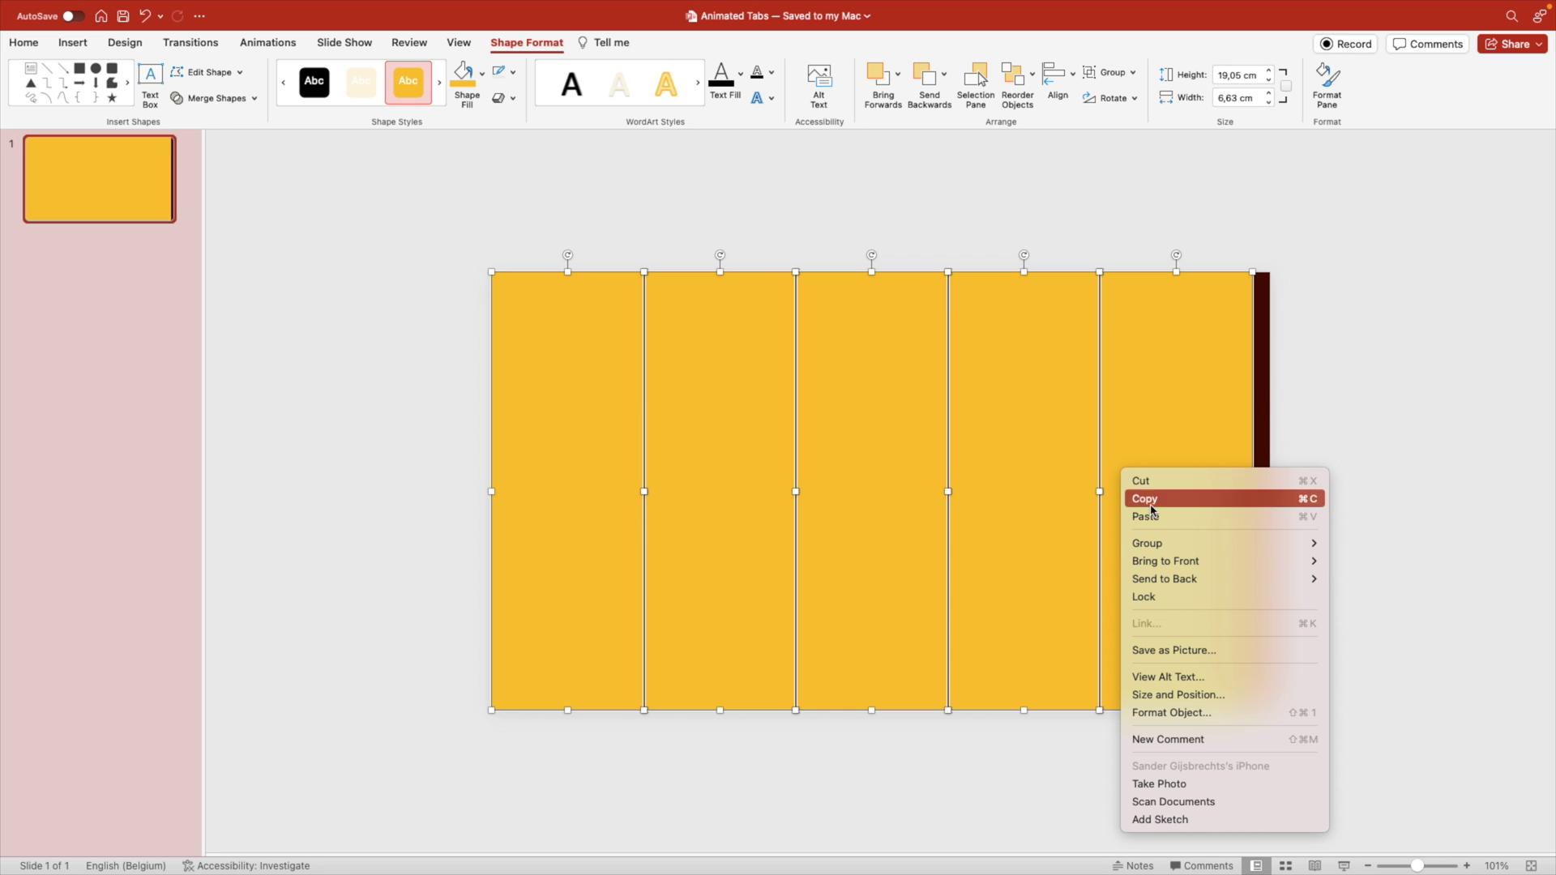
pyautogui.moveTo(1301, 543)
pyautogui.click(1351, 541)
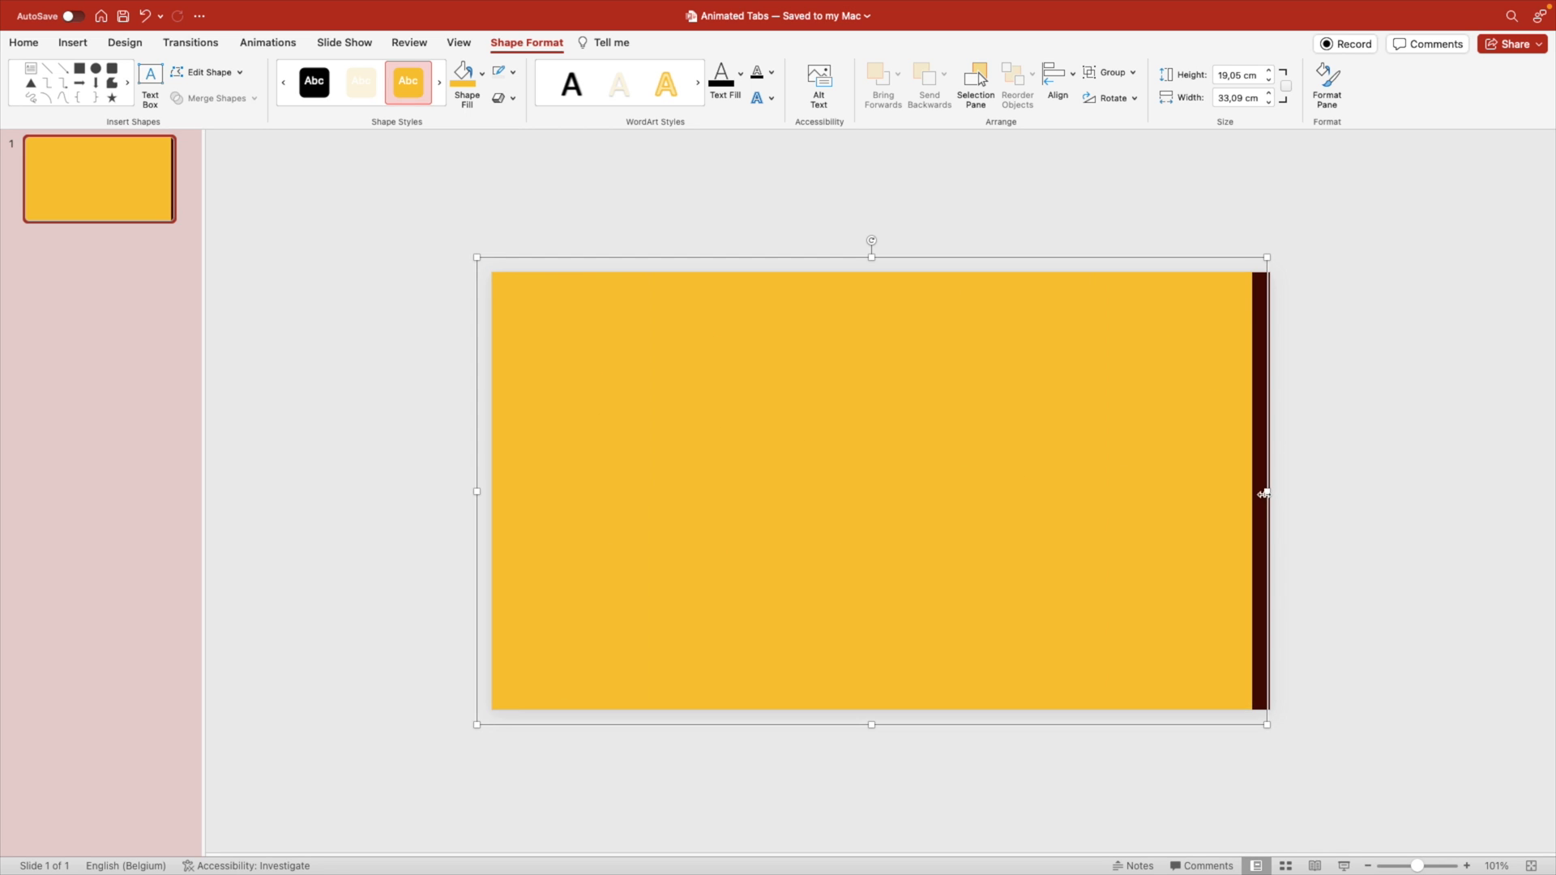
pyautogui.moveTo(1269, 492)
pyautogui.mouseDown()
pyautogui.moveTo(1290, 496)
pyautogui.moveTo(1121, 478)
pyautogui.moveTo(1268, 491)
pyautogui.mouseUp()
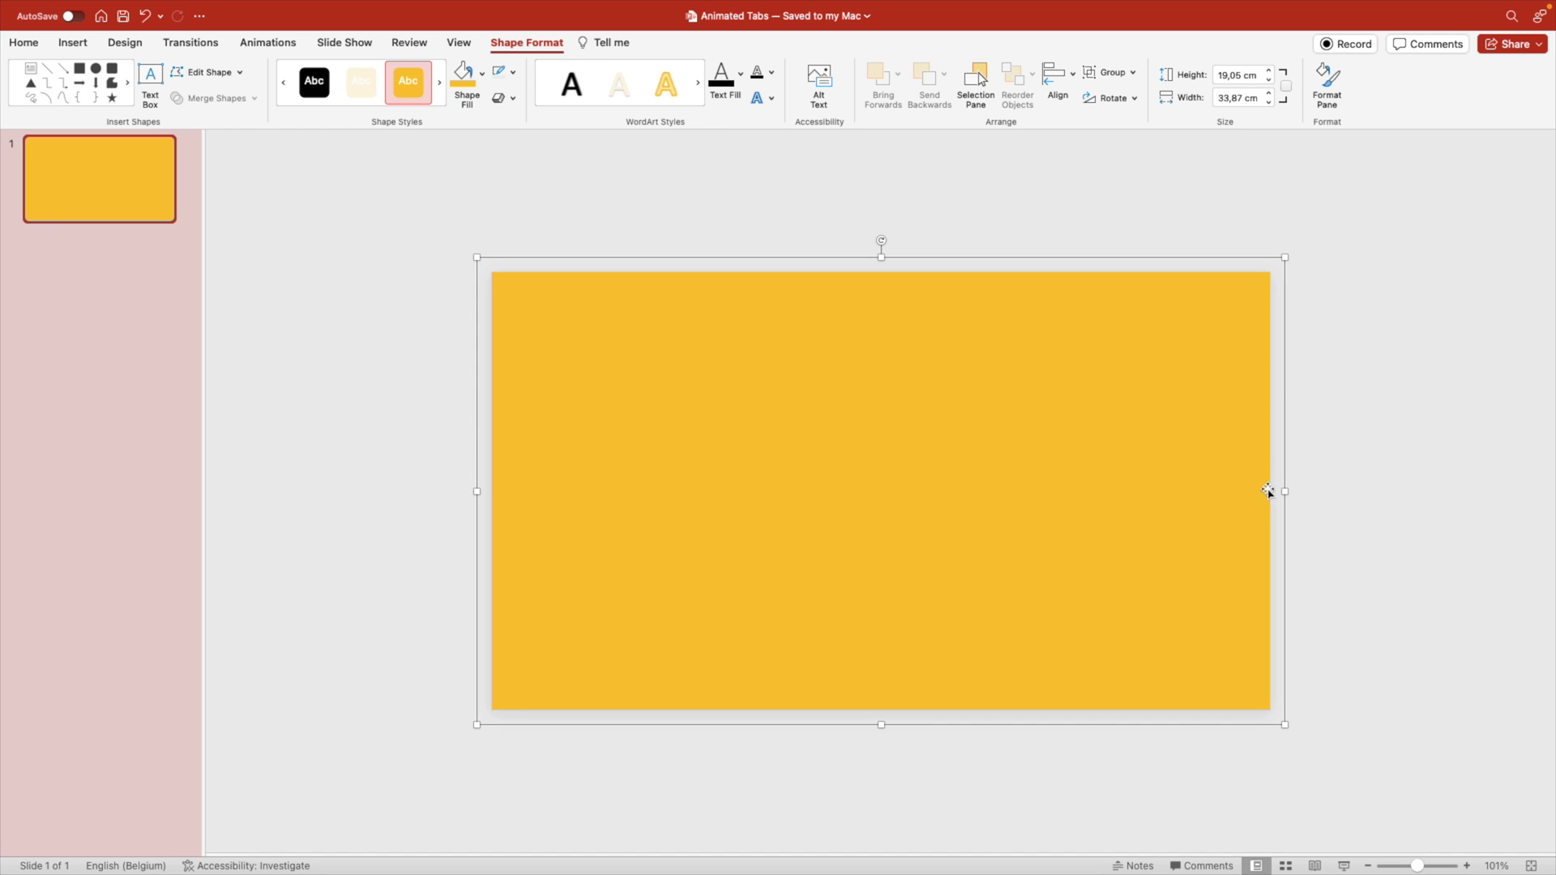
pyautogui.rightClick(1037, 424)
pyautogui.moveTo(1151, 496)
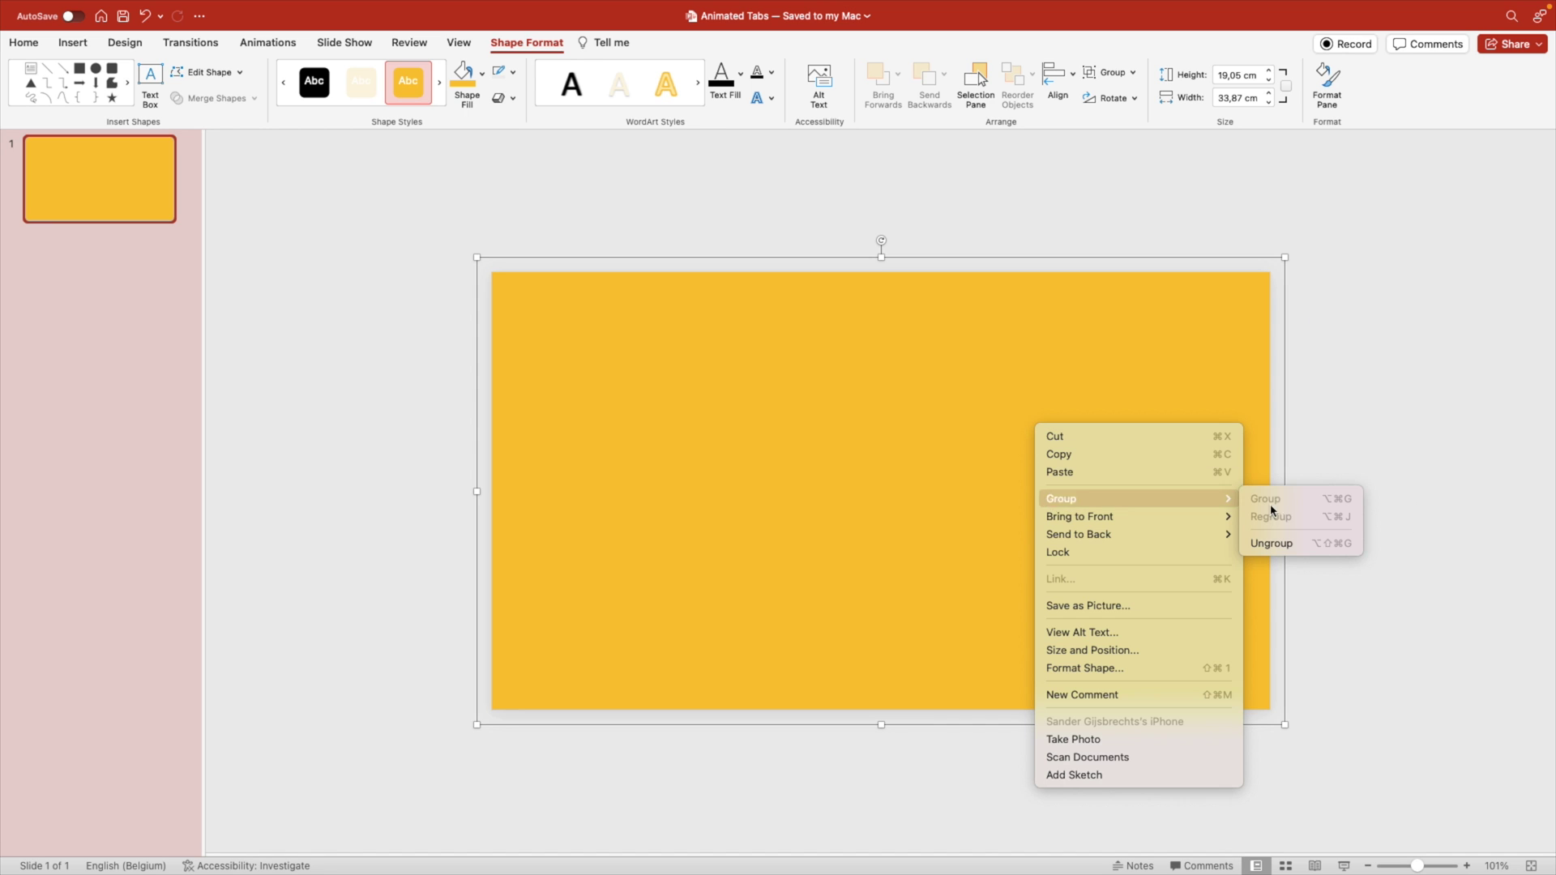
pyautogui.click(1303, 544)
# Step: Colour the second strip orange and the third strip red-orange
pyautogui.click(1329, 527)
pyautogui.click(1049, 368)
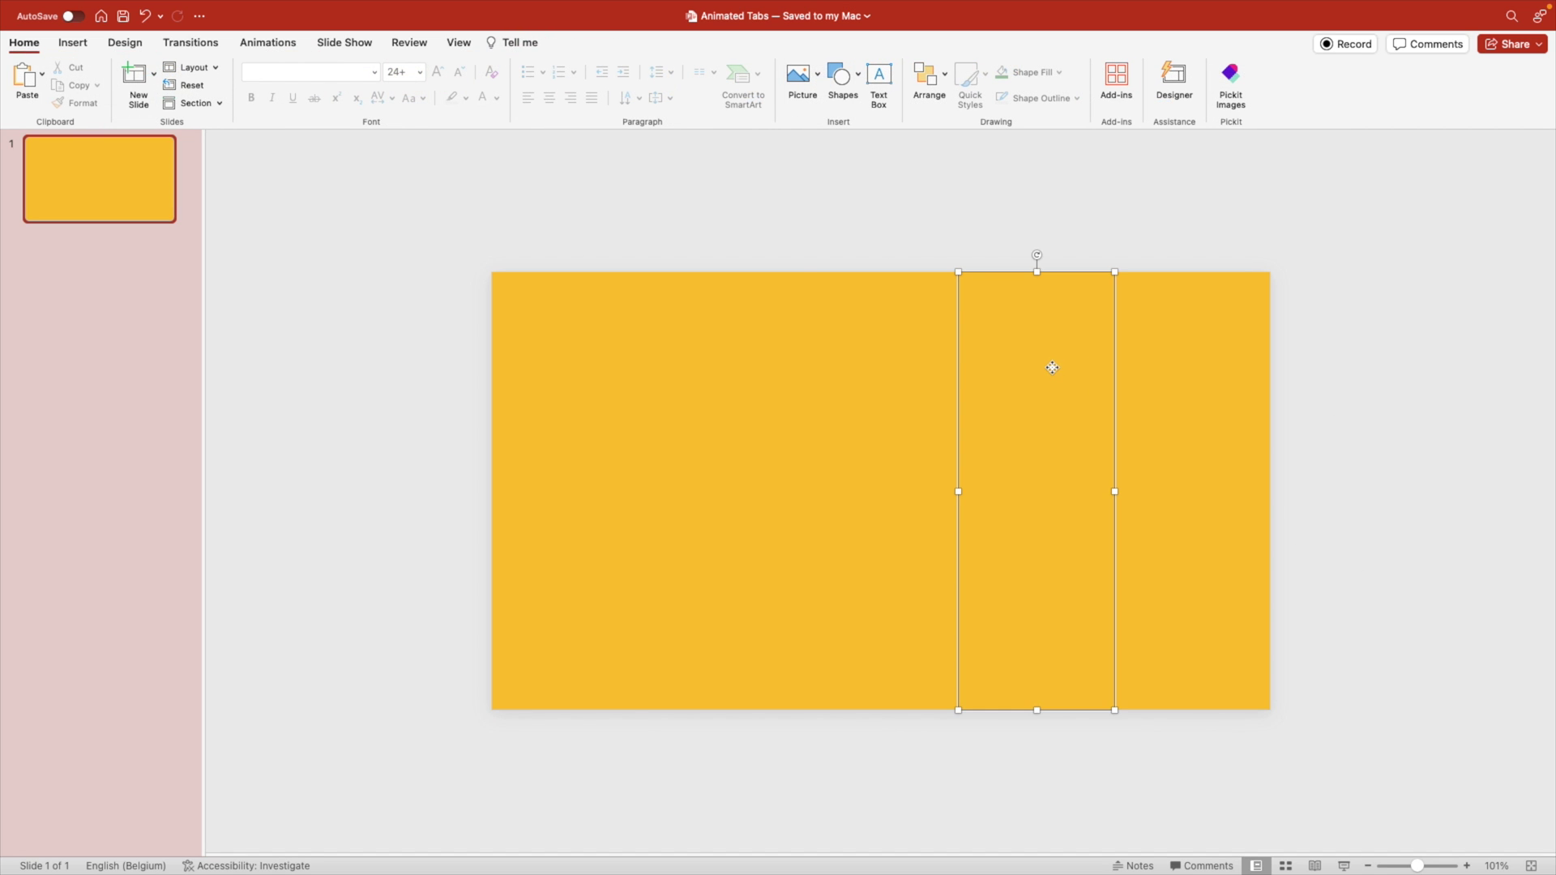
pyautogui.click(883, 363)
pyautogui.click(762, 359)
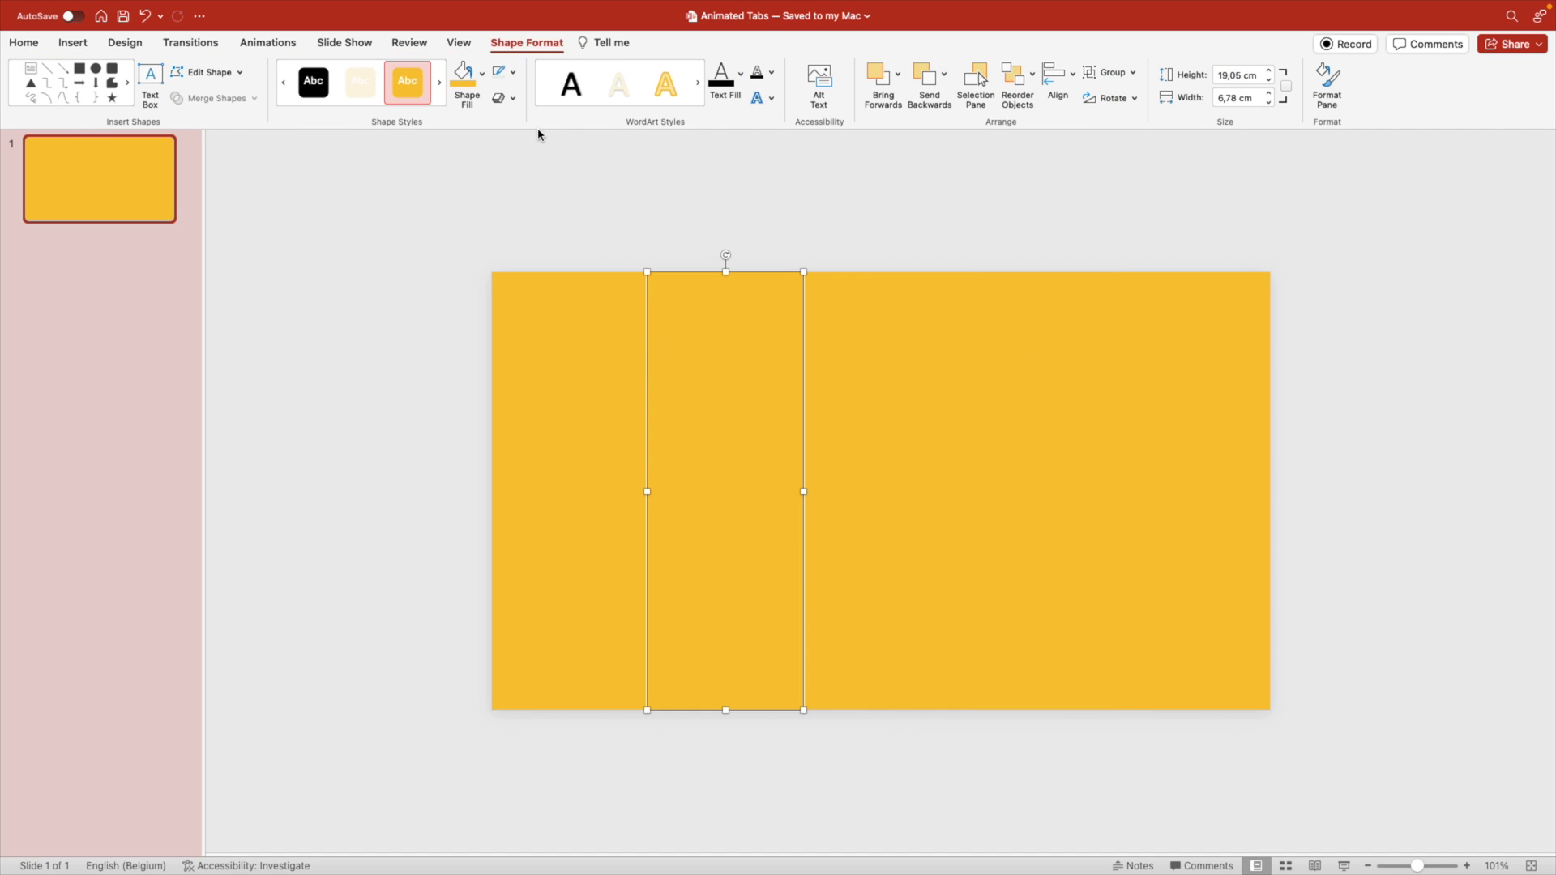
pyautogui.click(482, 73)
pyautogui.click(547, 153)
pyautogui.click(896, 363)
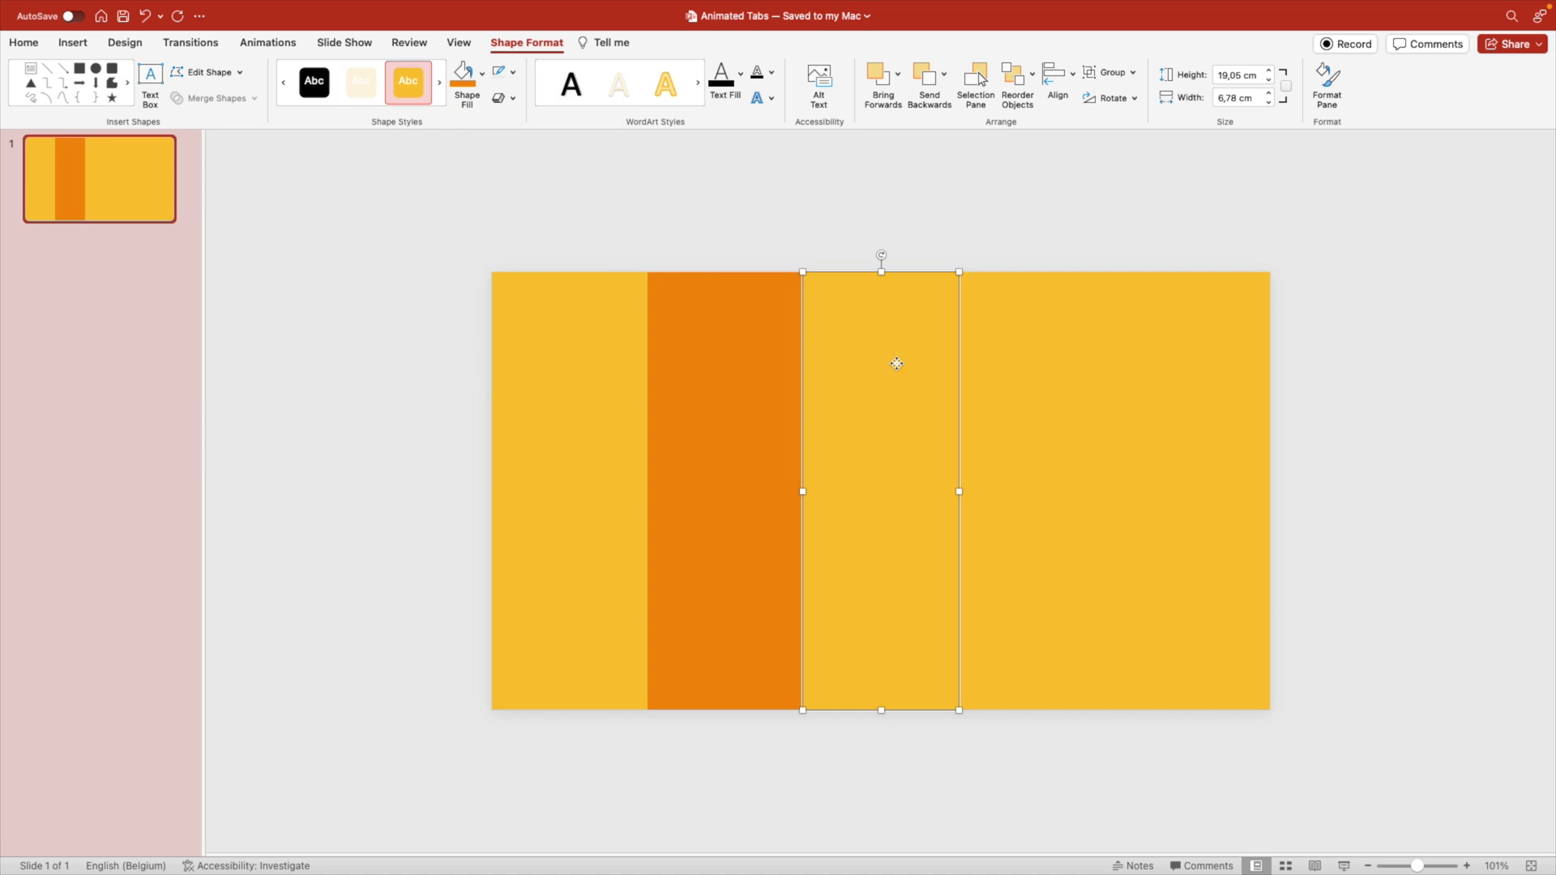
pyautogui.click(481, 73)
pyautogui.click(561, 153)
# Step: Colour the fourth strip red and the fifth strip dark red
pyautogui.click(975, 356)
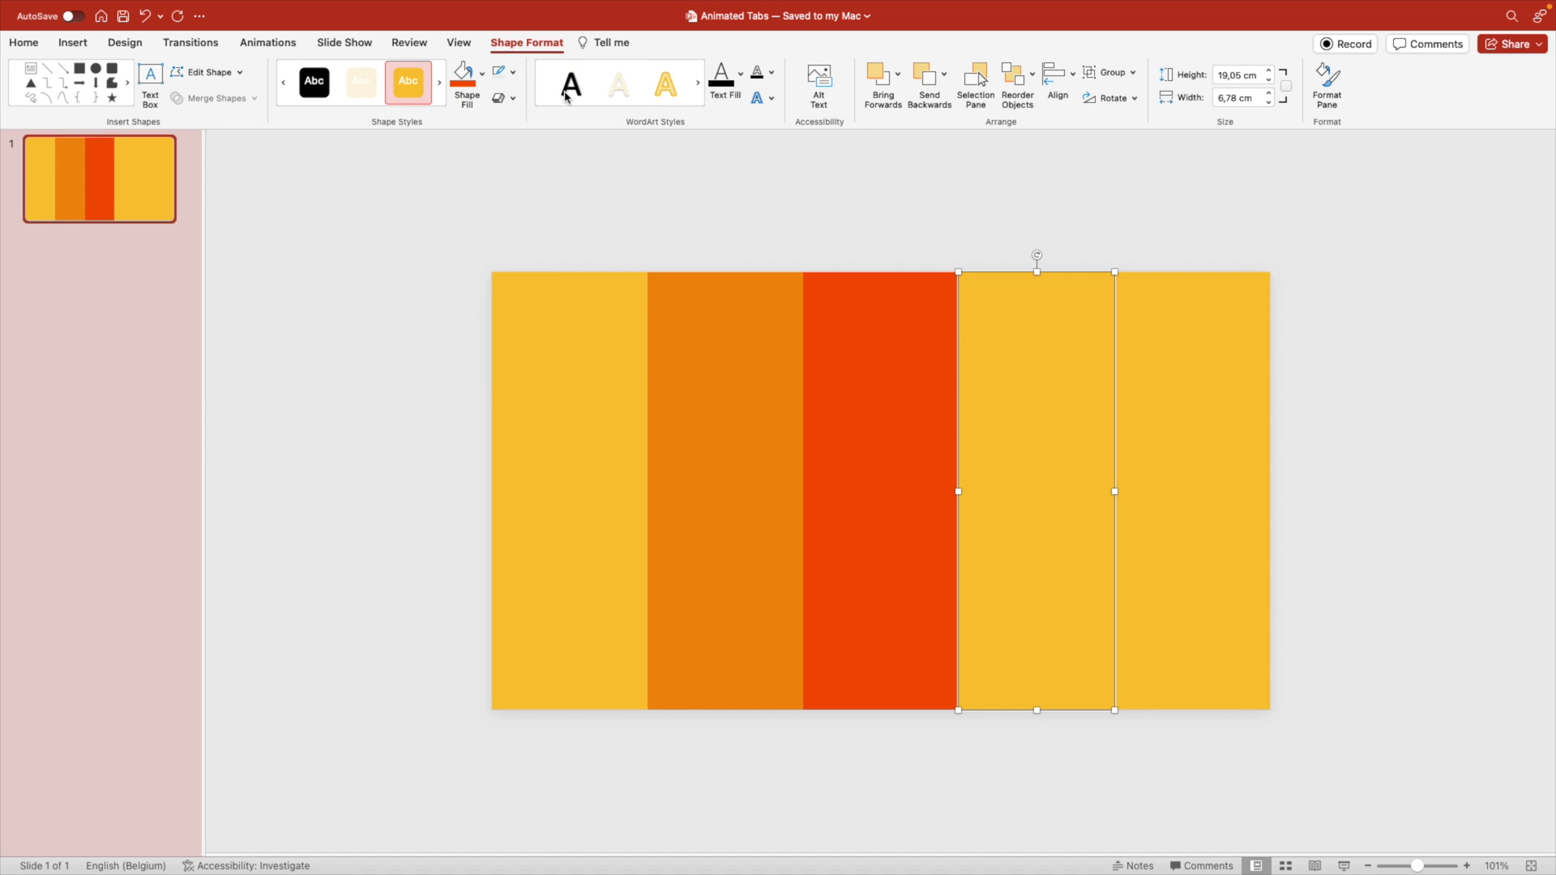
pyautogui.click(481, 73)
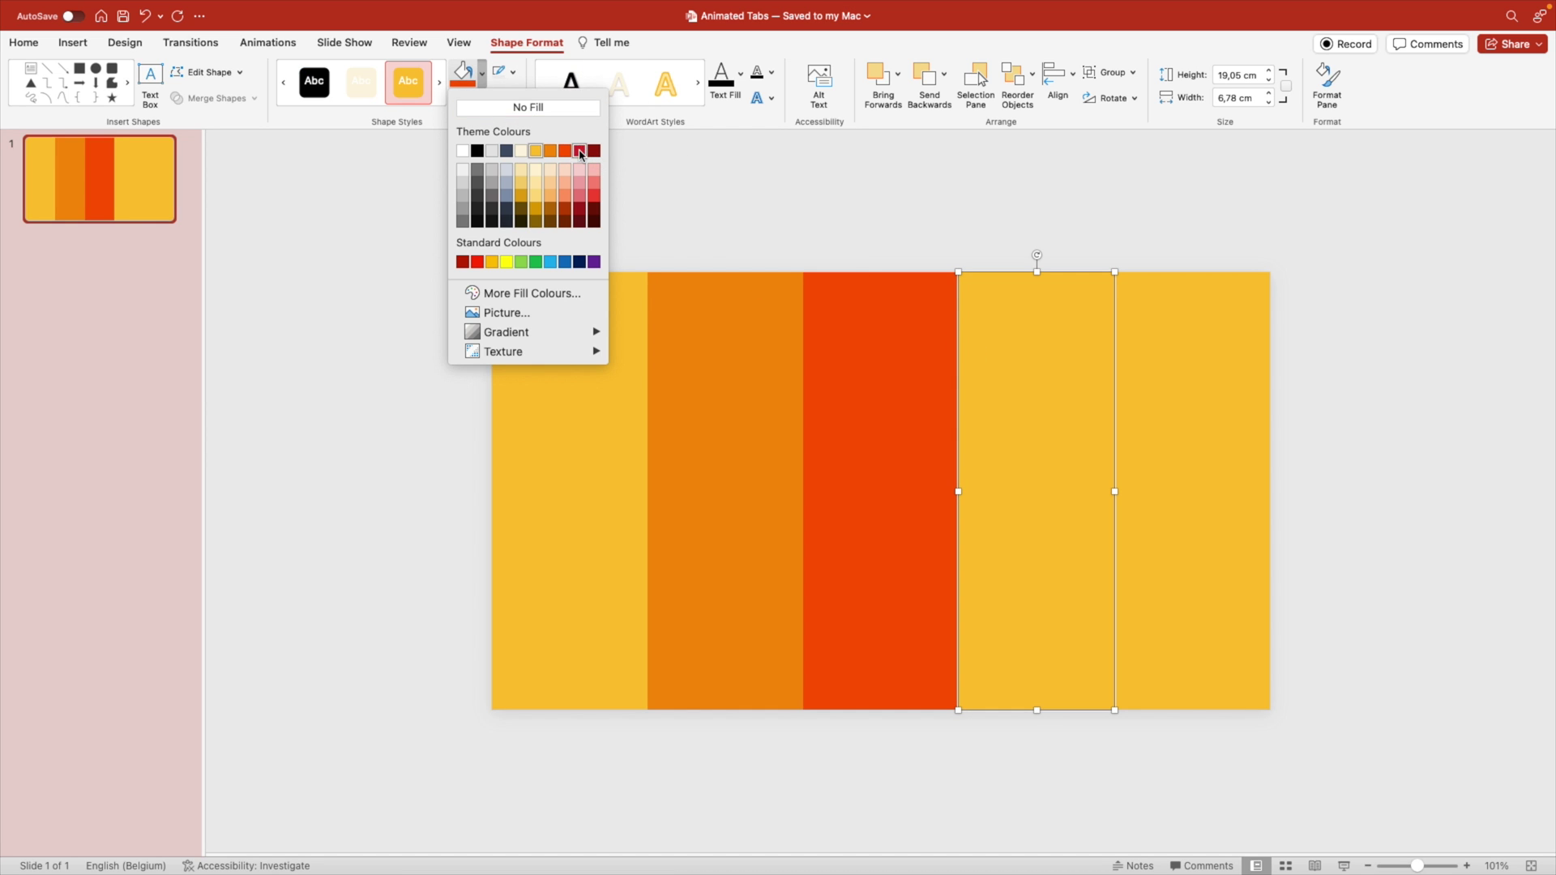
pyautogui.click(580, 151)
pyautogui.click(1123, 317)
pyautogui.click(482, 73)
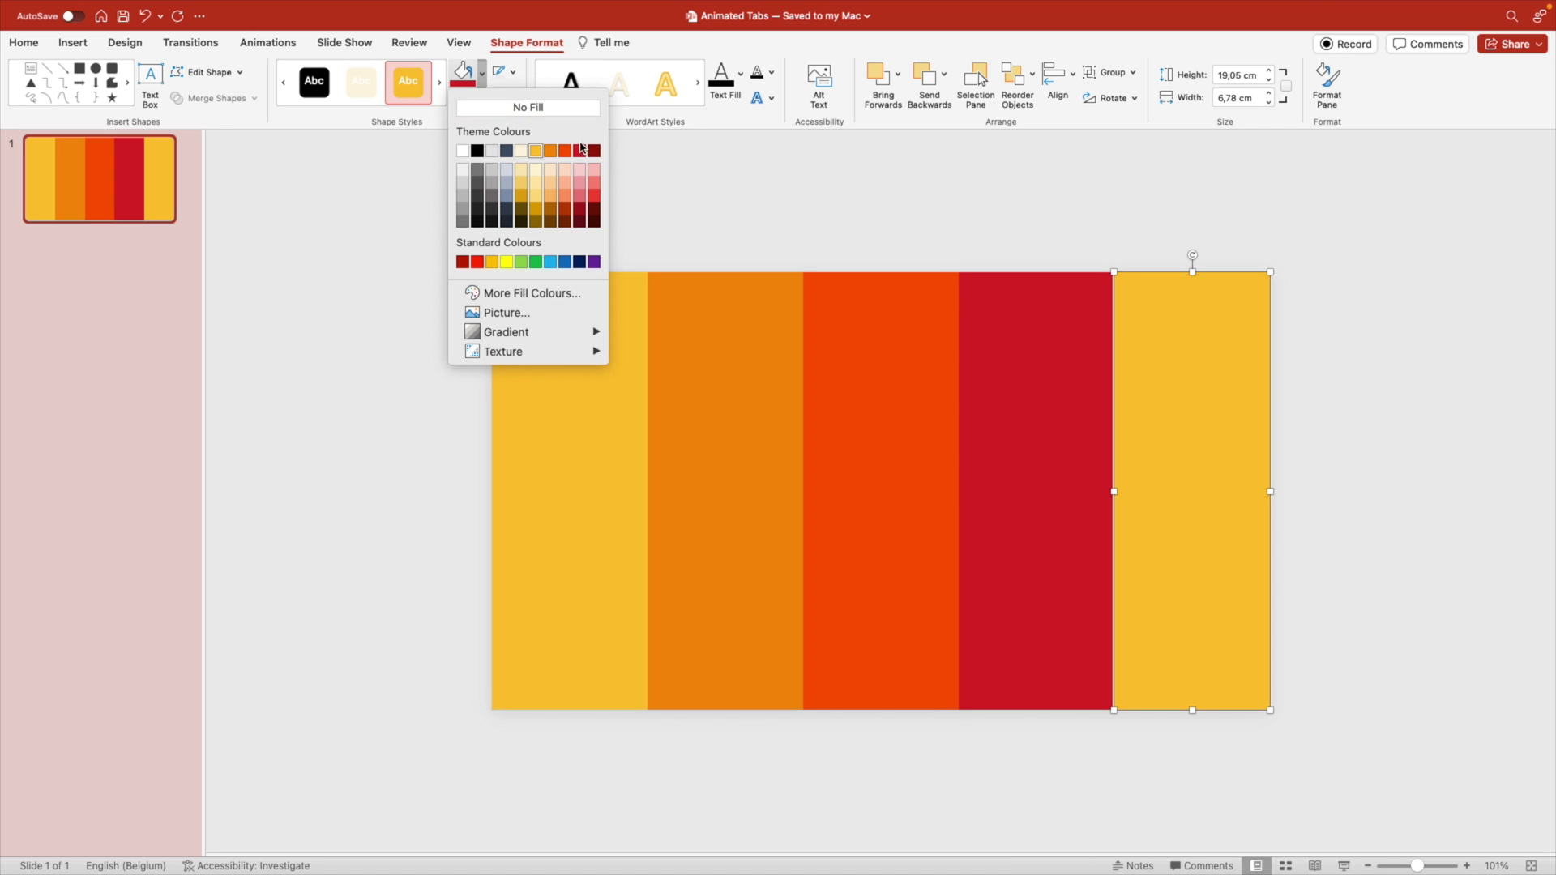
pyautogui.click(594, 151)
pyautogui.click(1317, 396)
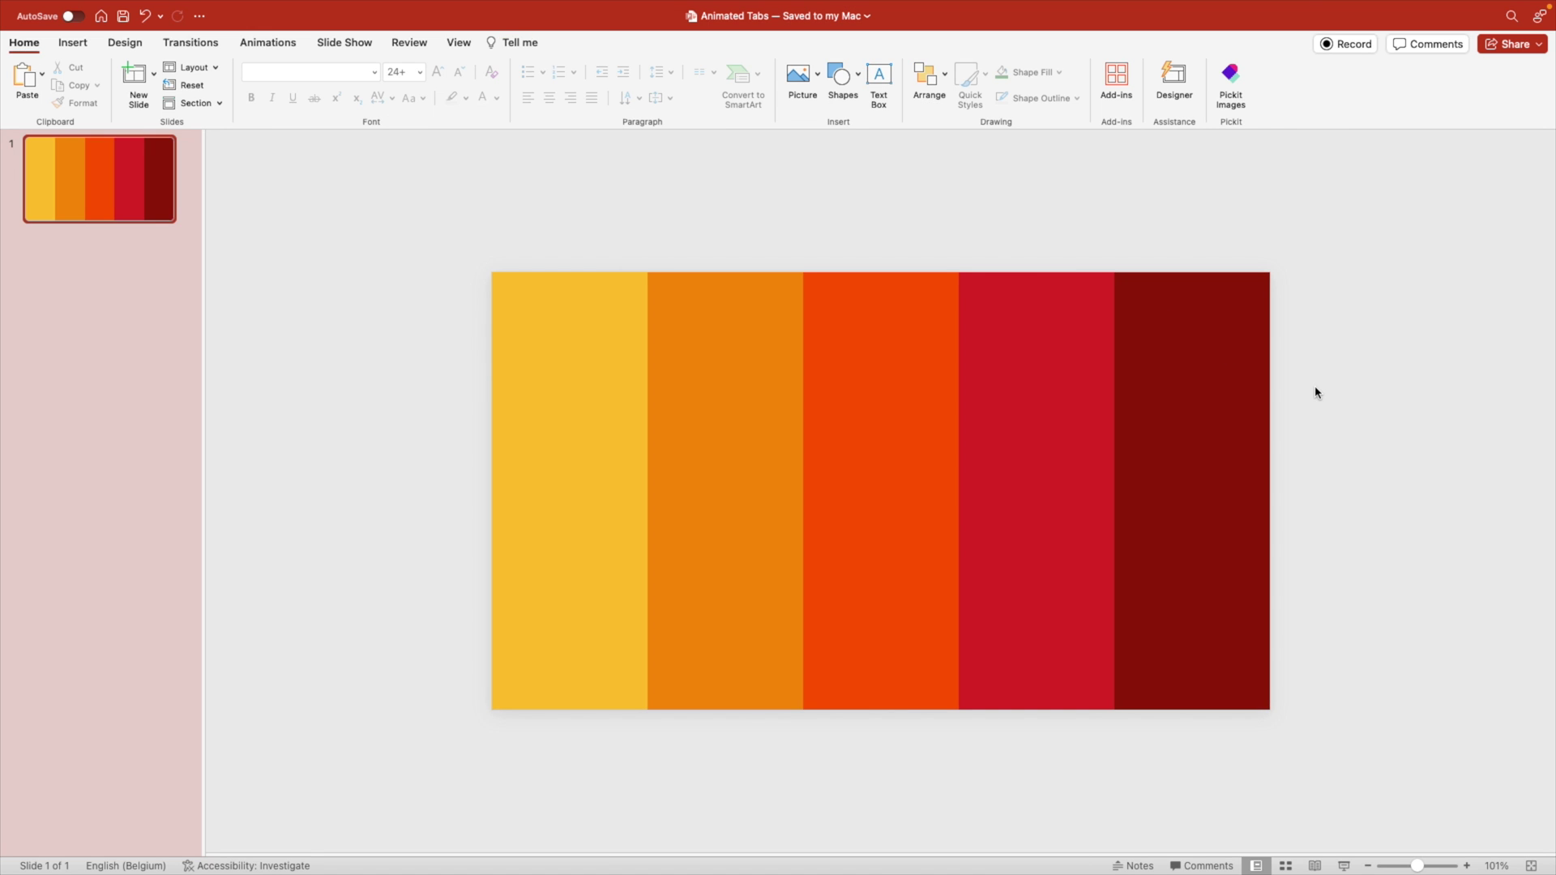
# Step: Give all five strips an Offset: Right outer shadow with the blur set to 8 pt
pyautogui.click(618, 372)
pyautogui.keyDown('shift'); pyautogui.click(725, 371); pyautogui.keyUp('shift')
pyautogui.keyDown('shift'); pyautogui.click(886, 368); pyautogui.keyUp('shift')
pyautogui.keyDown('shift'); pyautogui.click(1050, 378); pyautogui.keyUp('shift')
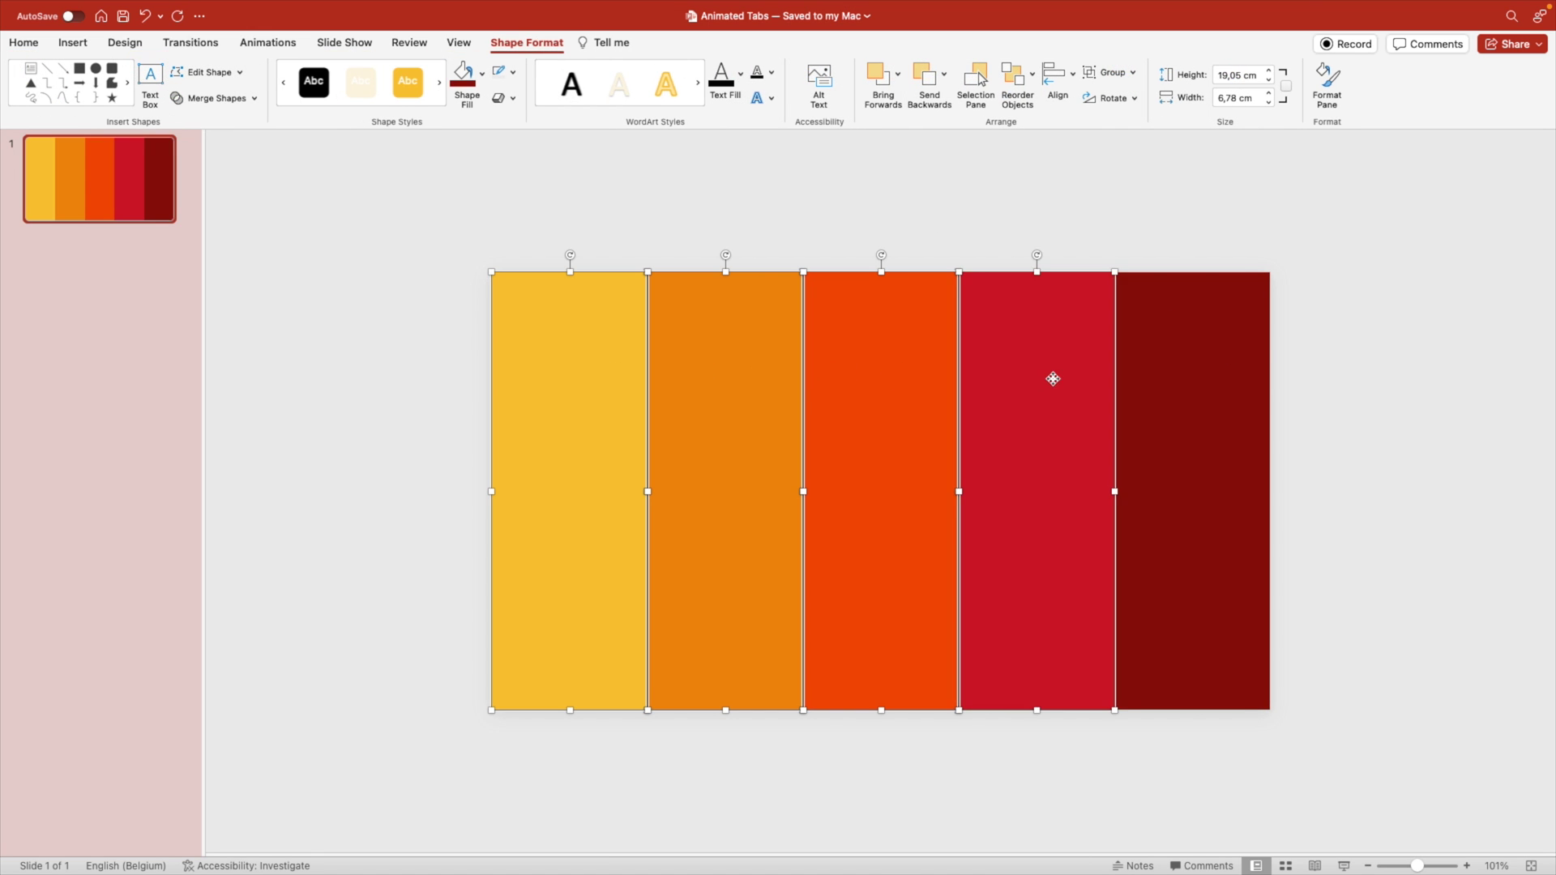
pyautogui.keyDown('shift'); pyautogui.click(1195, 387); pyautogui.keyUp('shift')
pyautogui.rightClick(901, 366)
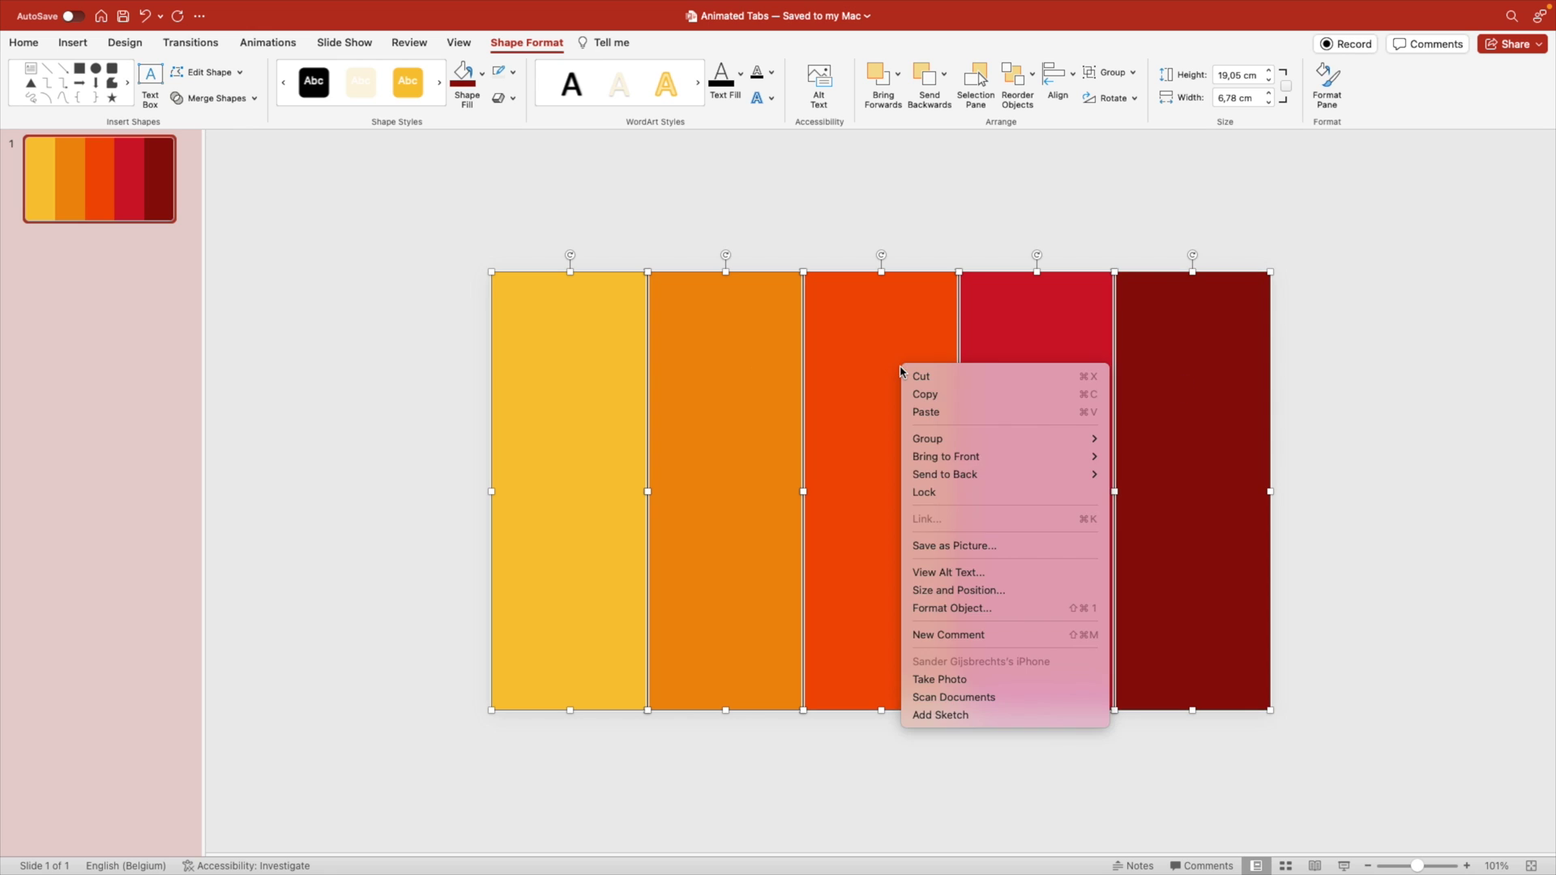
pyautogui.click(984, 608)
pyautogui.click(1372, 212)
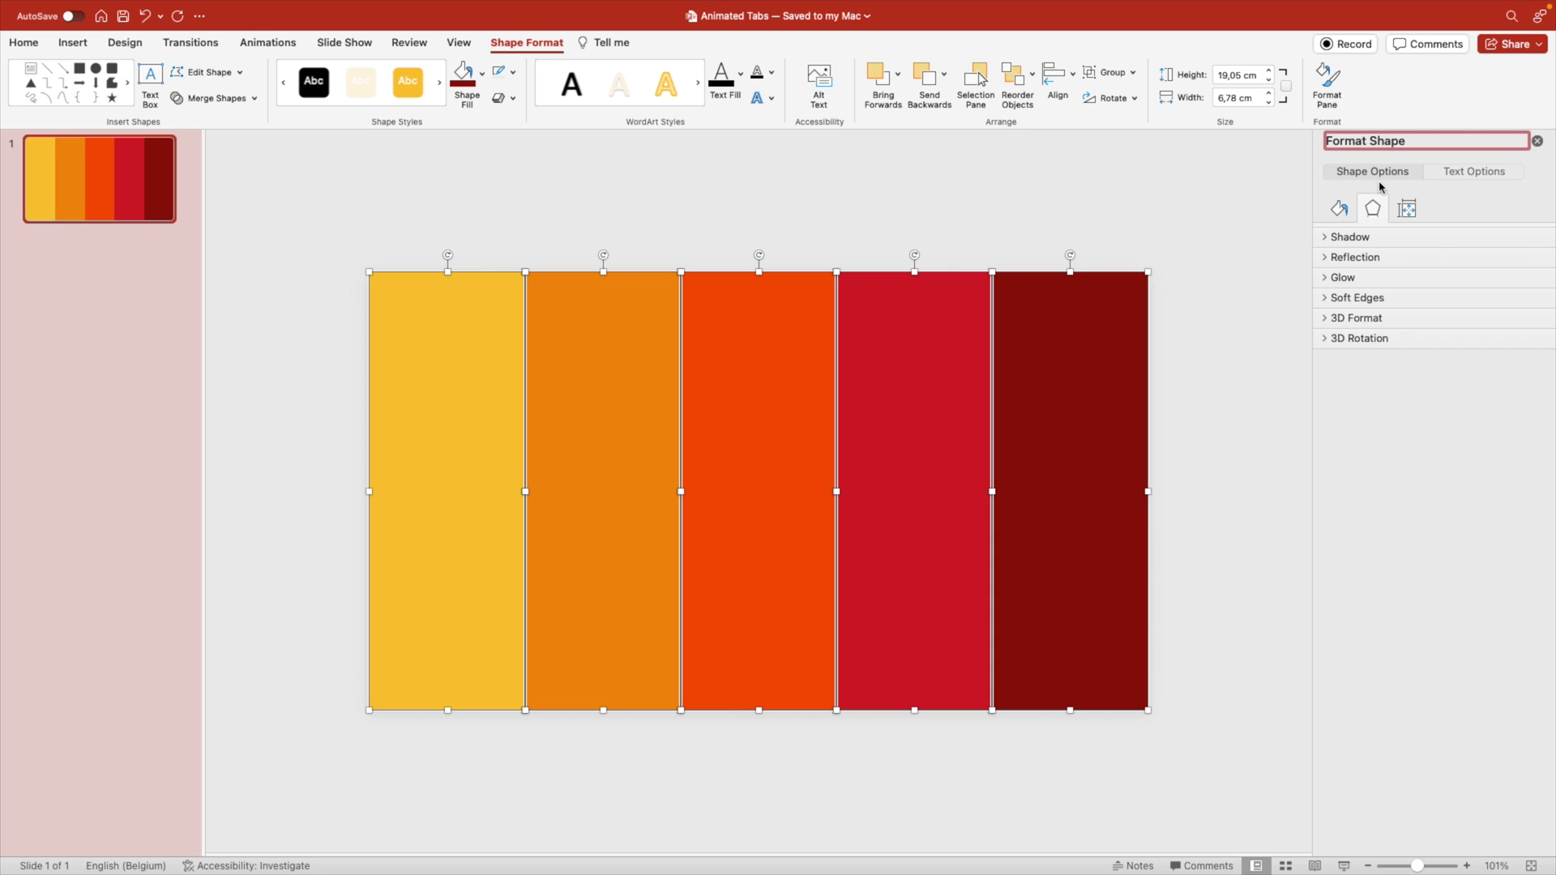
pyautogui.click(1331, 238)
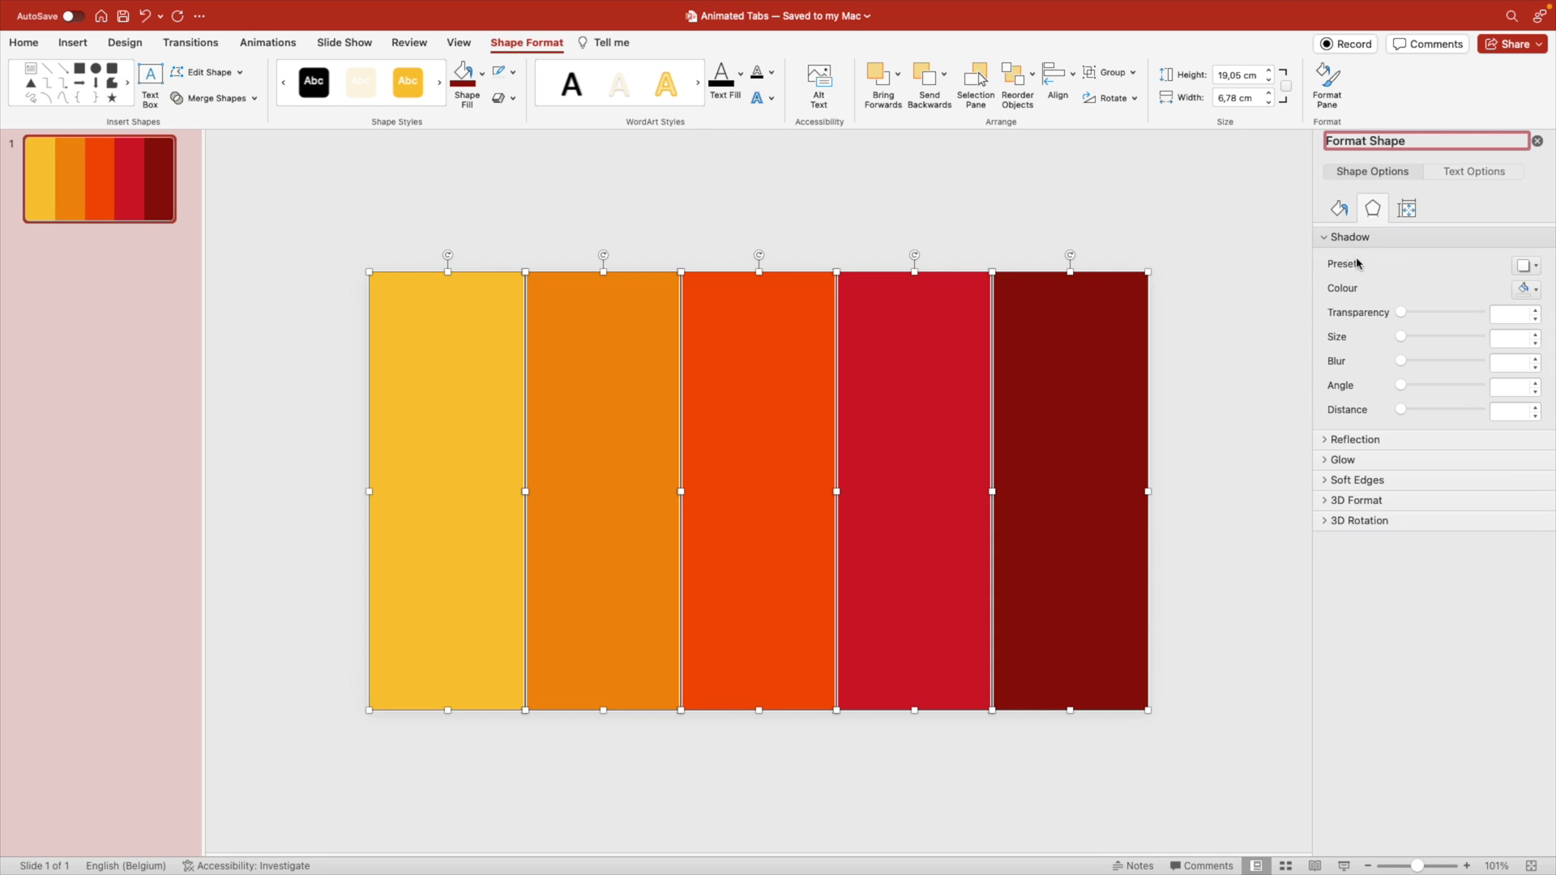
pyautogui.click(1526, 266)
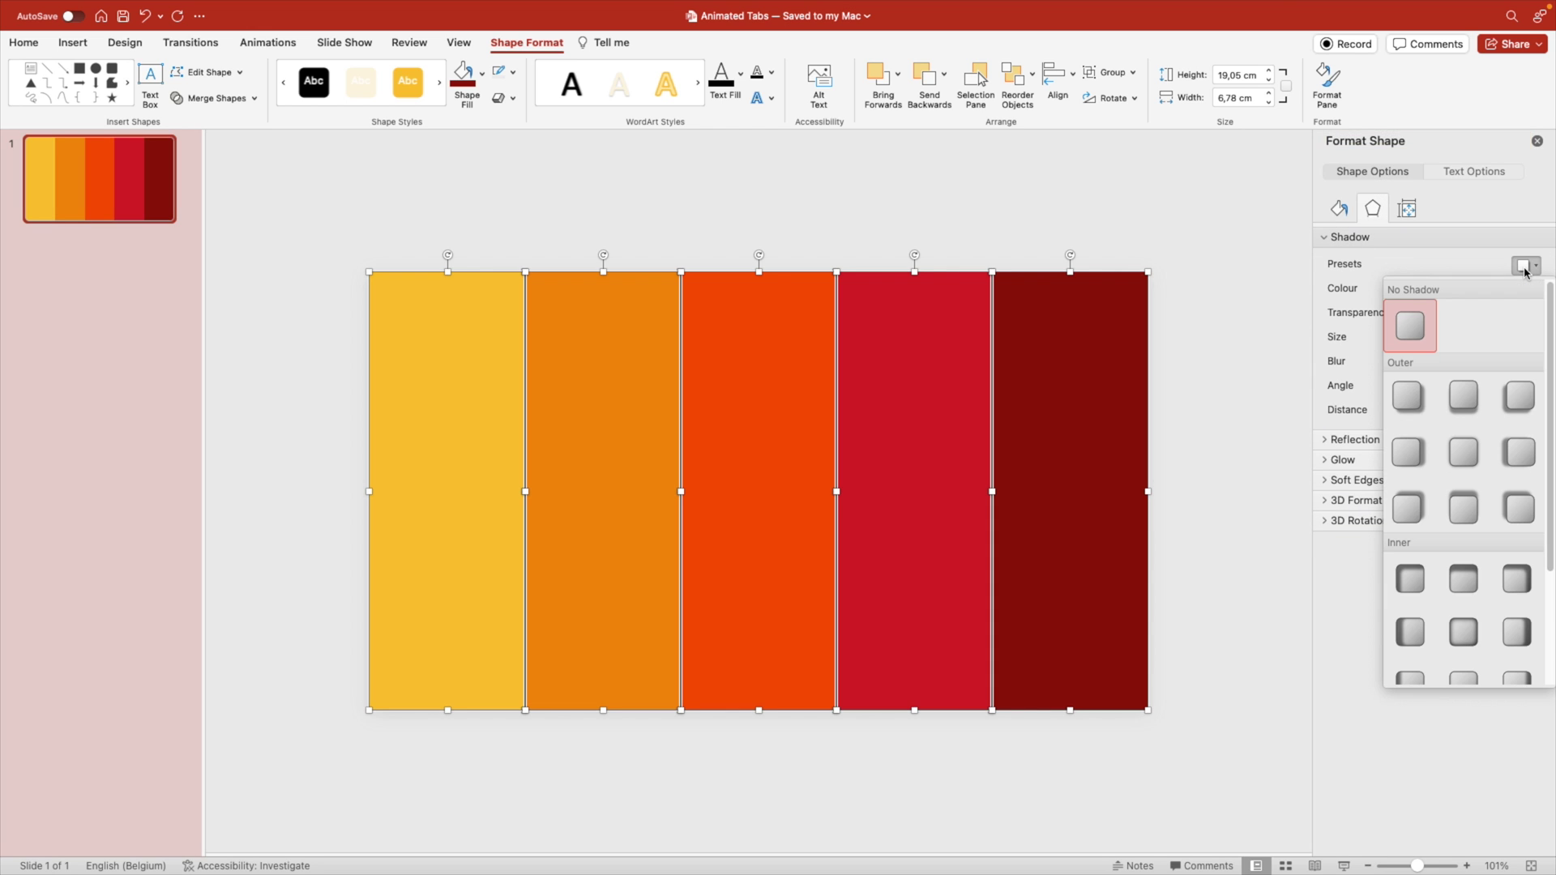
pyautogui.click(1408, 468)
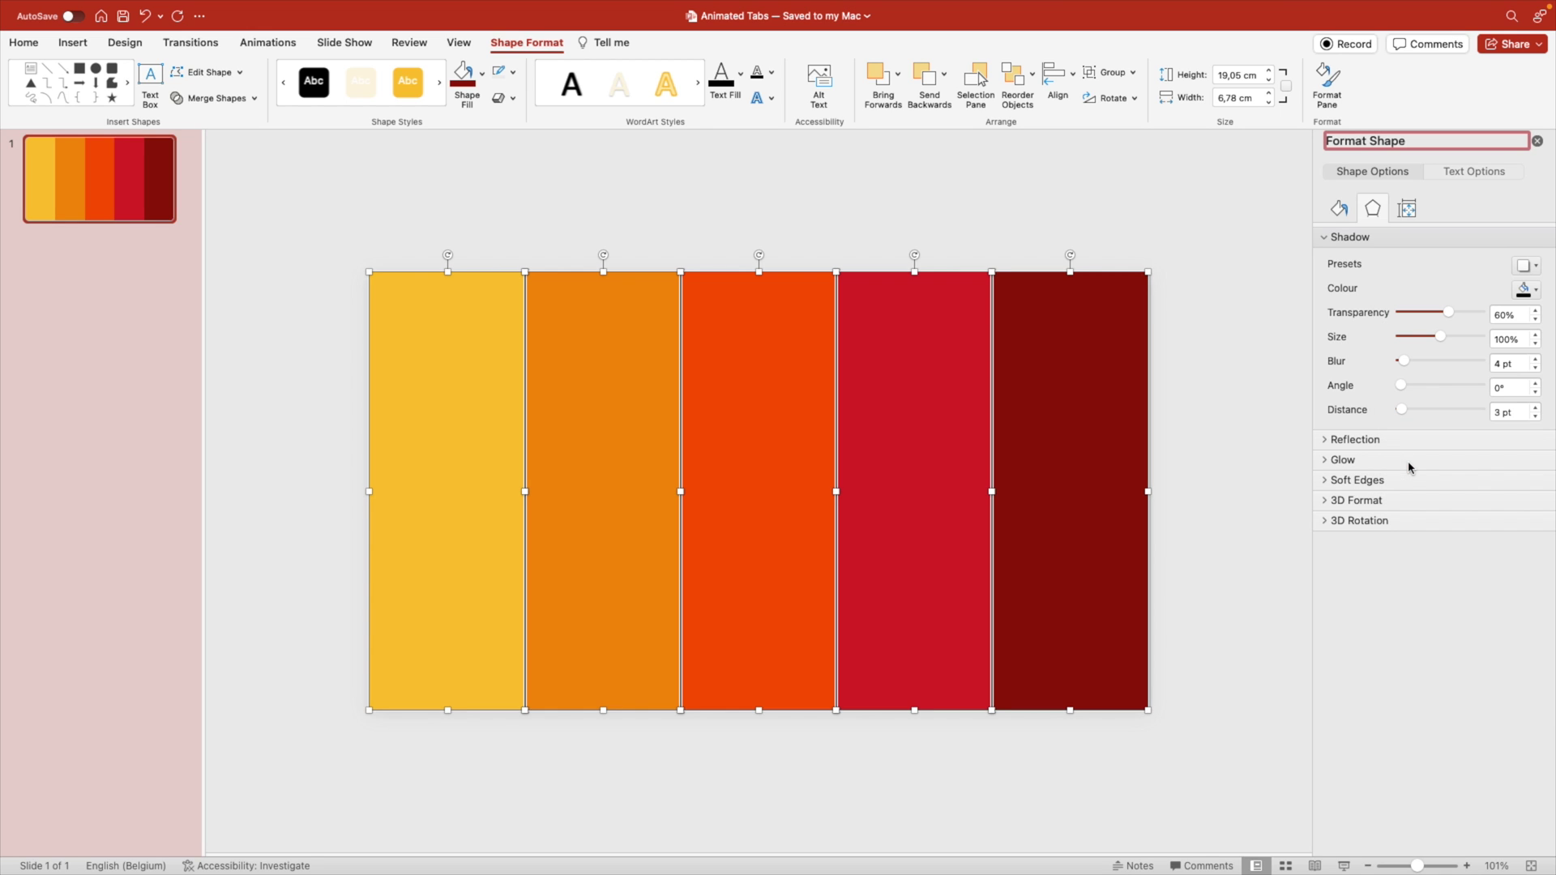
pyautogui.click(1405, 363)
# Step: Send the yellow, orange and red-orange bars to the back, in order from left to right
pyautogui.click(1307, 297)
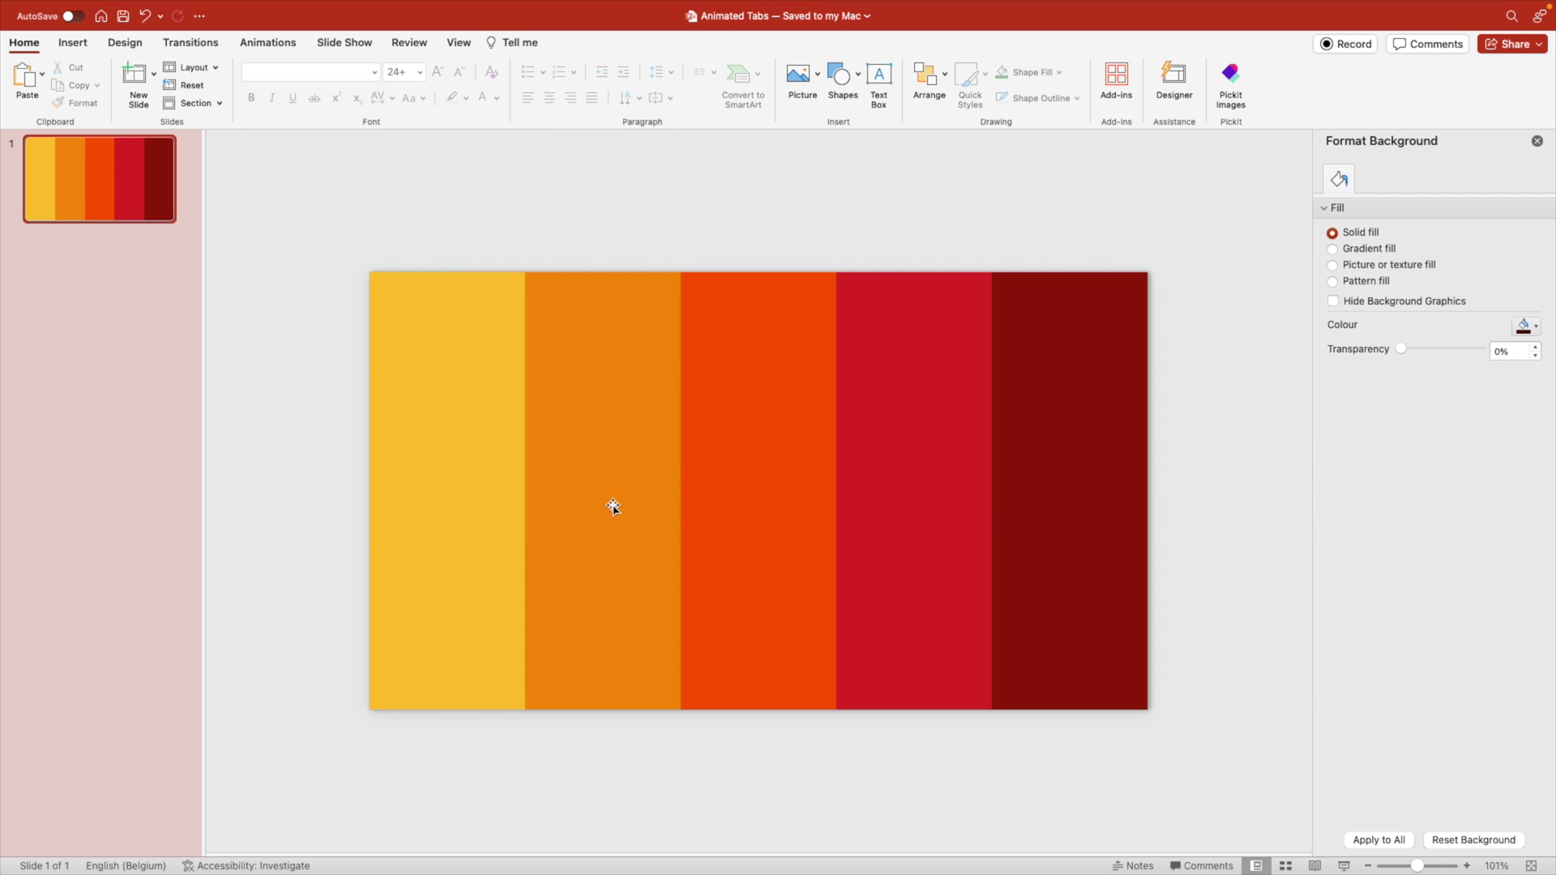
pyautogui.click(462, 426)
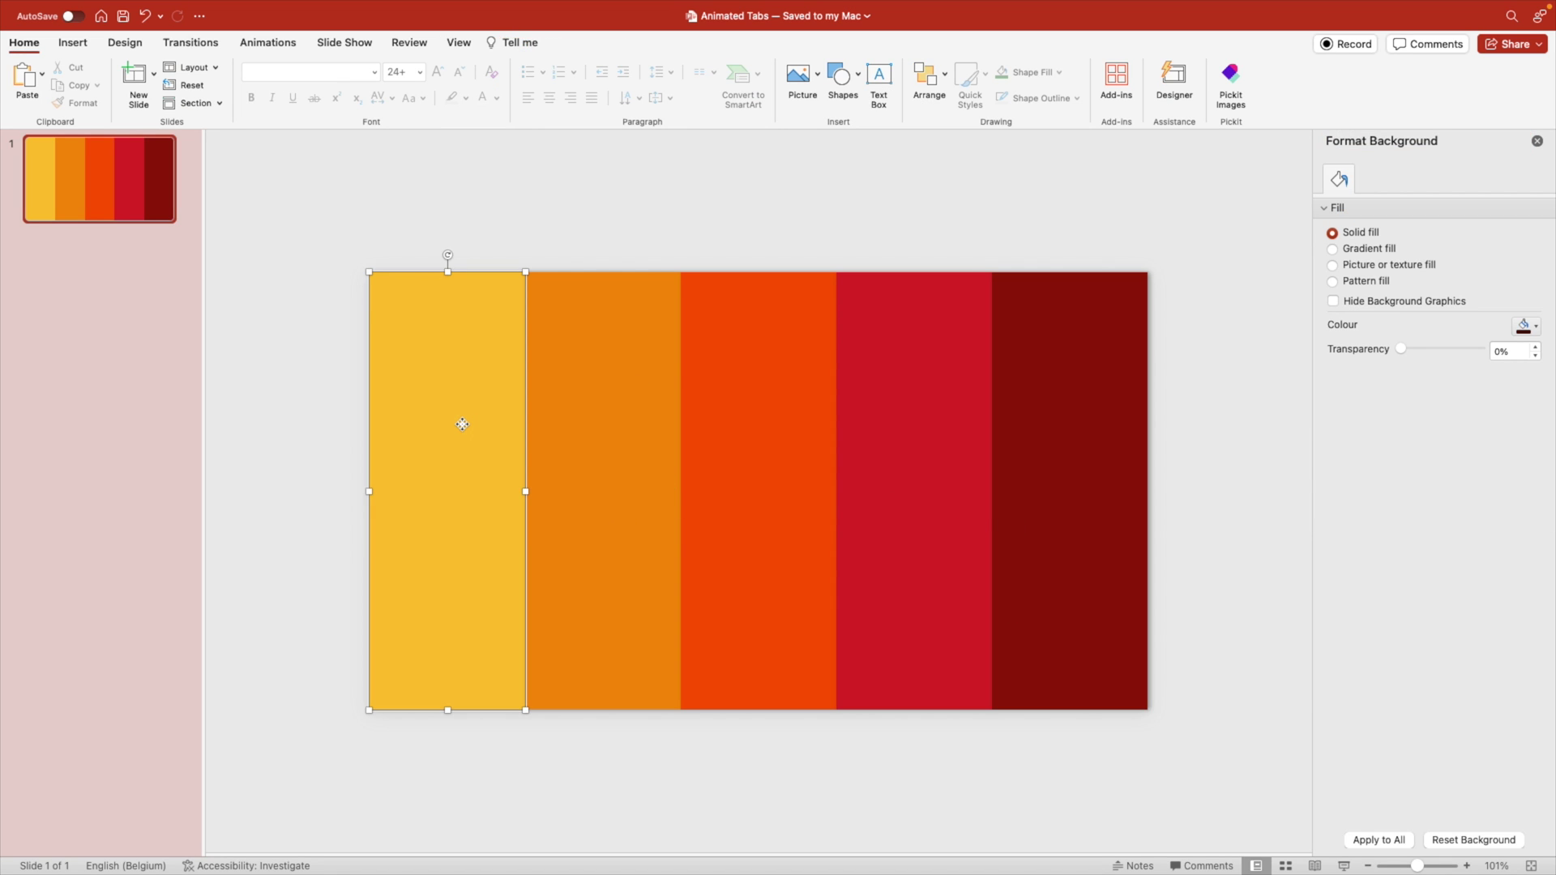
pyautogui.rightClick(462, 425)
pyautogui.moveTo(546, 547)
pyautogui.click(713, 554)
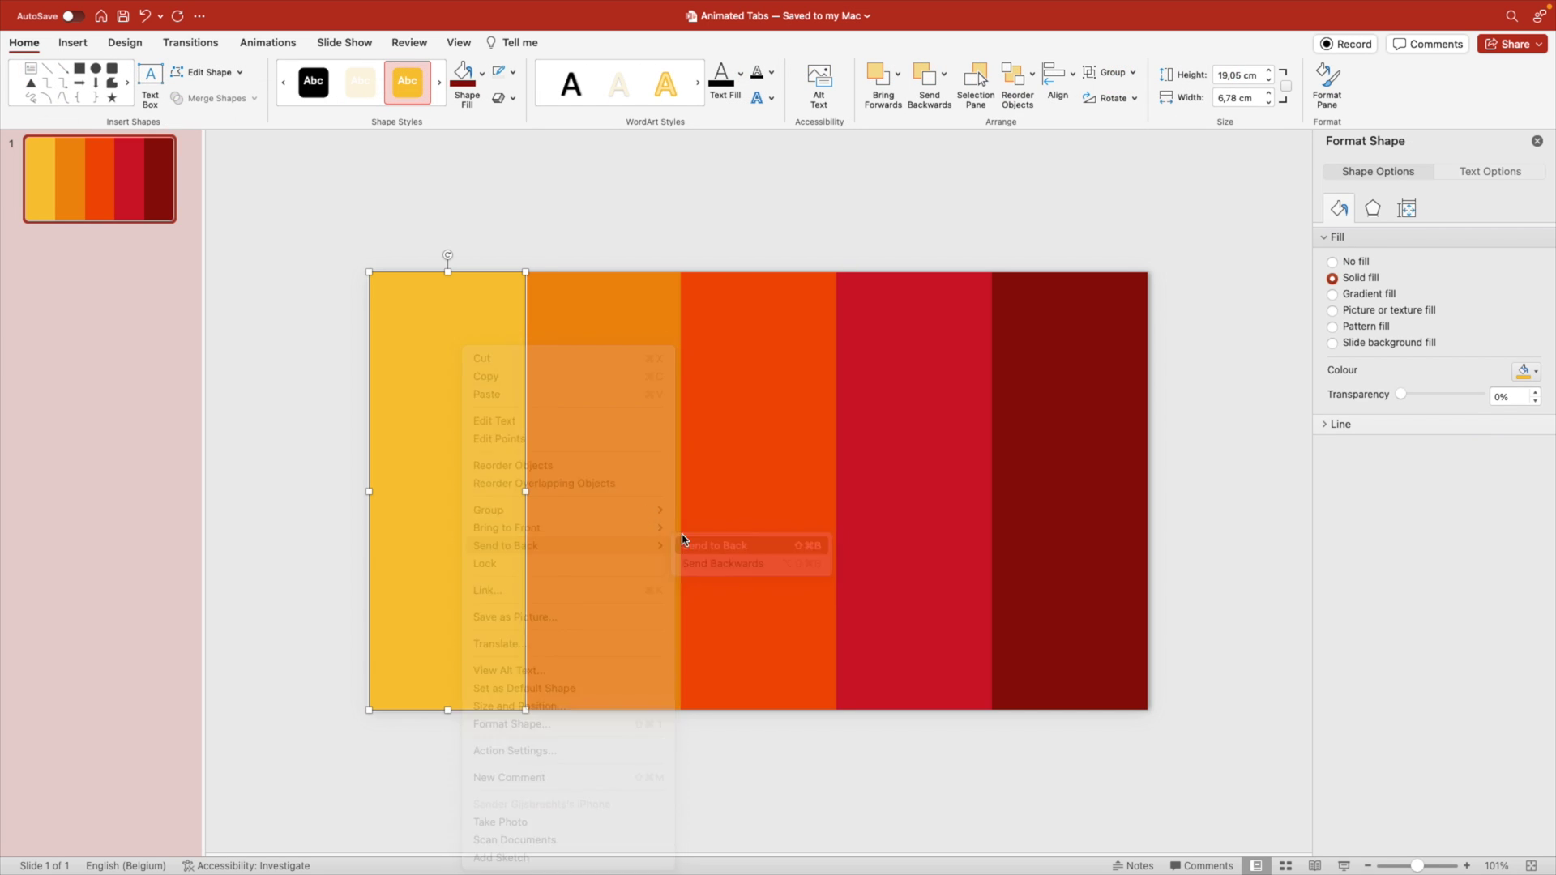
pyautogui.rightClick(601, 424)
pyautogui.click(896, 547)
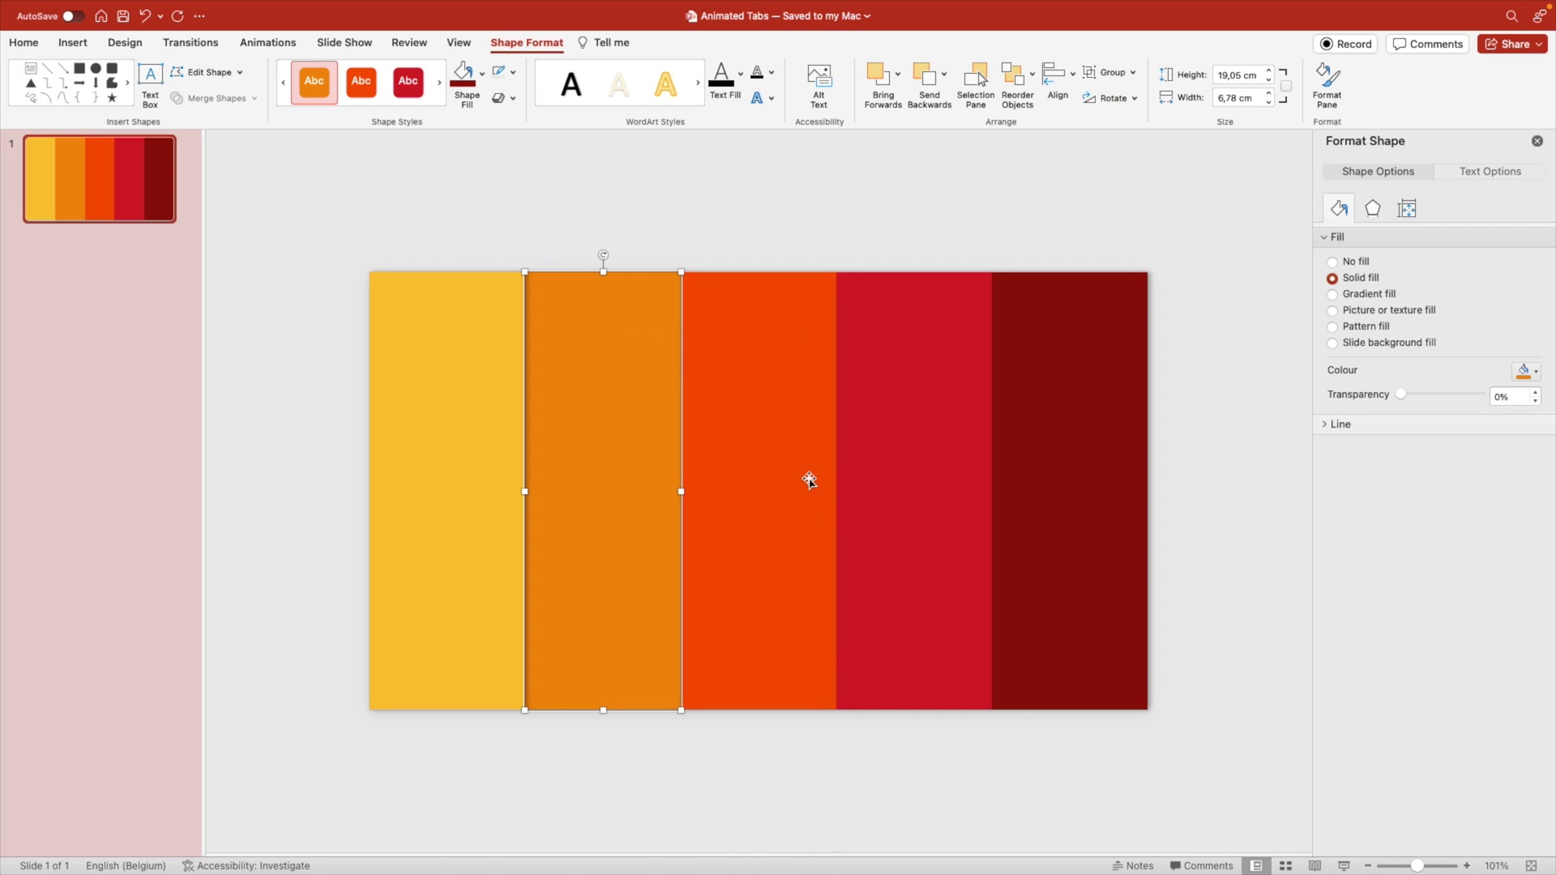
pyautogui.rightClick(805, 483)
pyautogui.moveTo(972, 555)
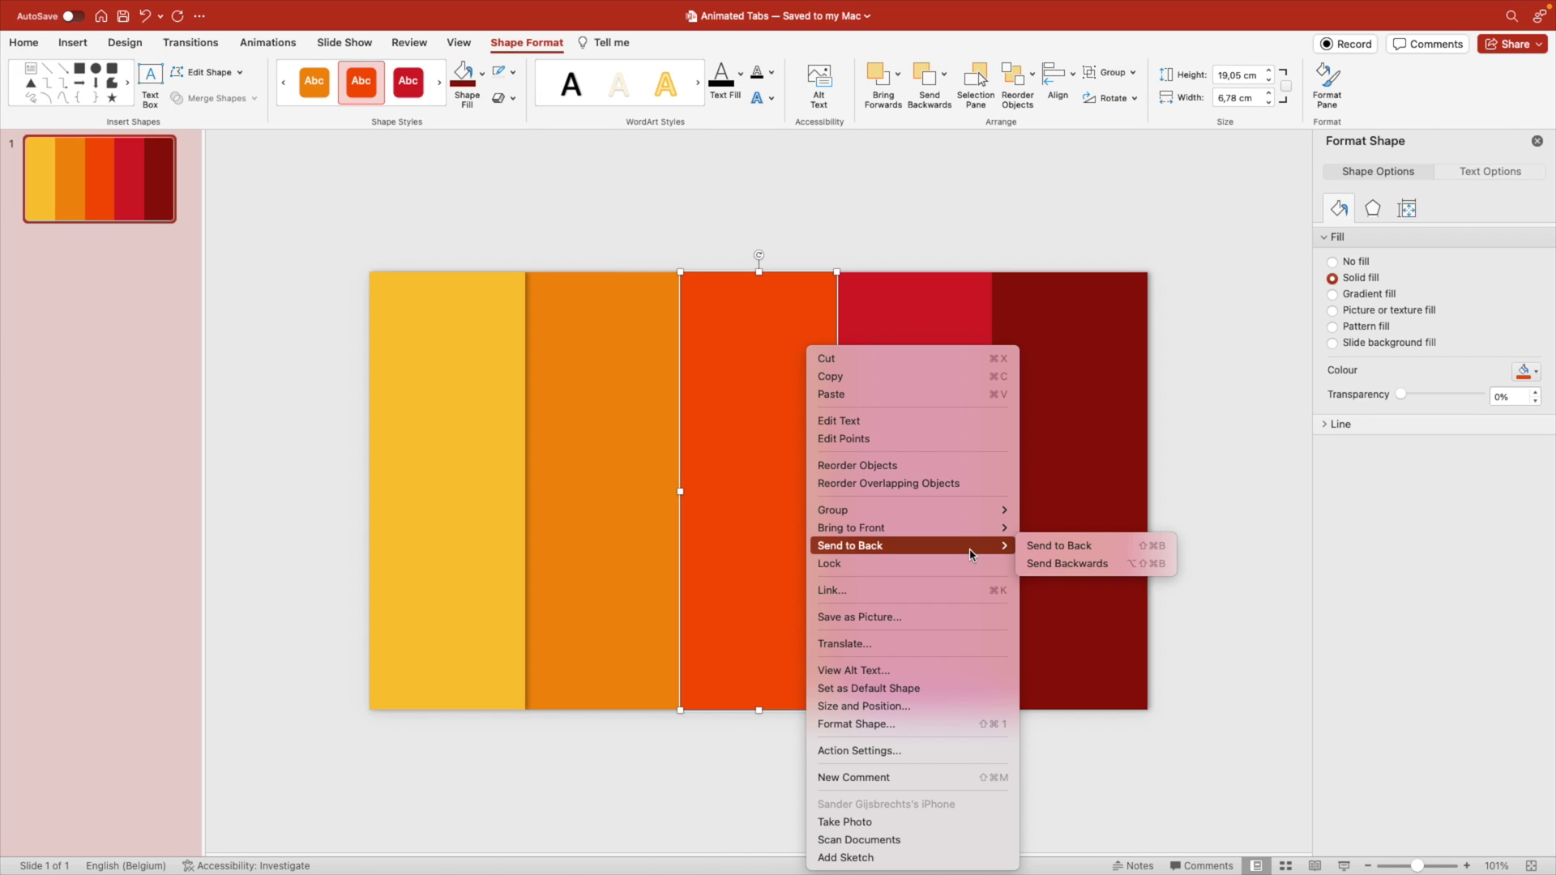
pyautogui.click(1062, 545)
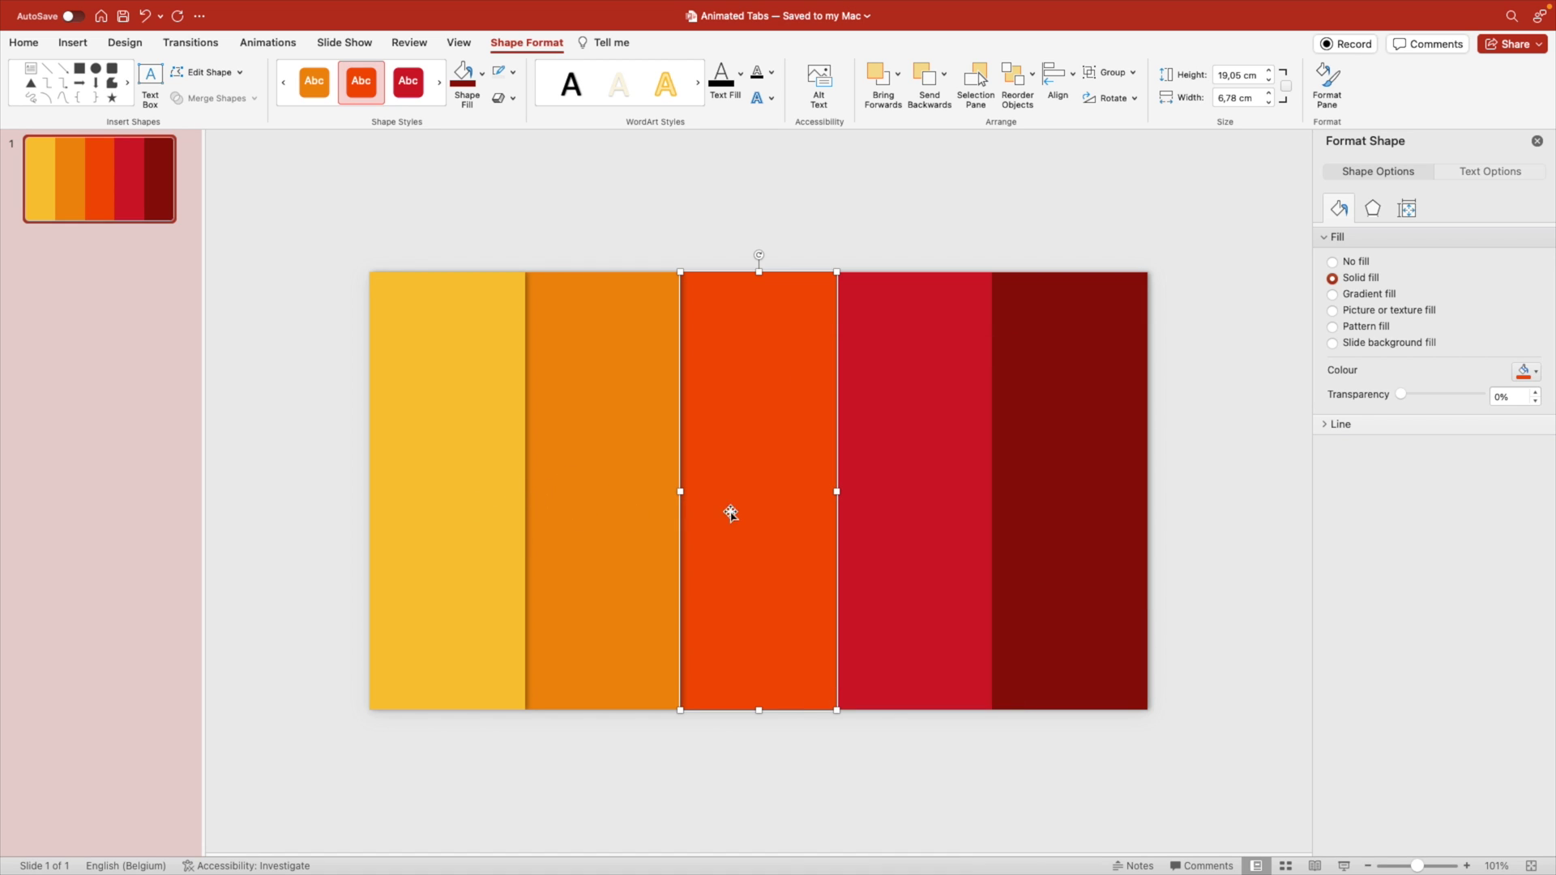
# Step: Check the red and dark red bars, then close the formatting pane
pyautogui.click(924, 481)
pyautogui.click(1058, 452)
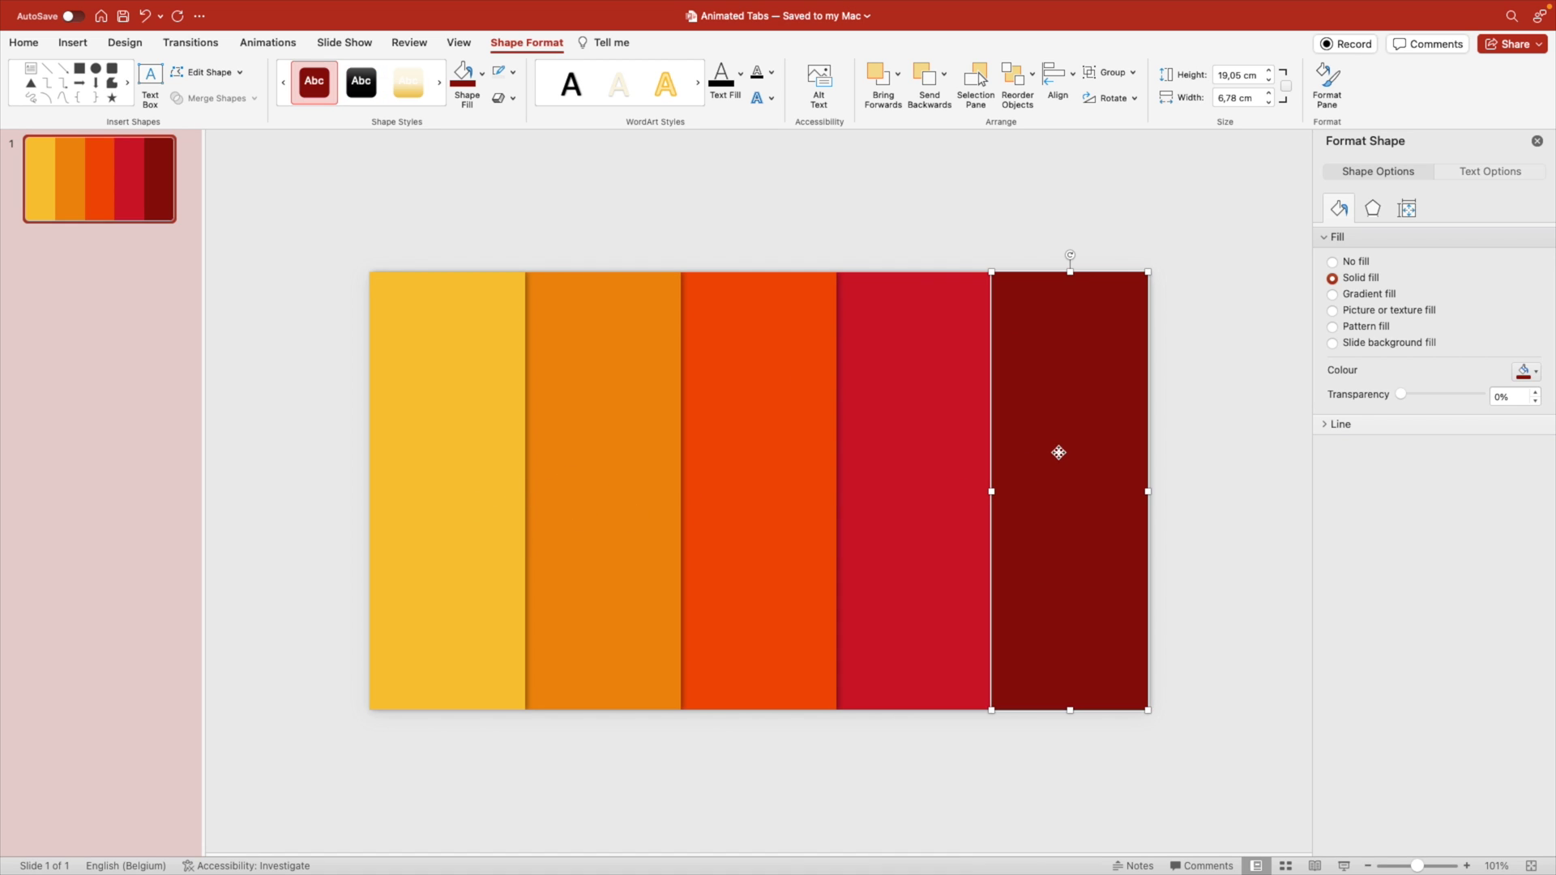
pyautogui.click(1208, 486)
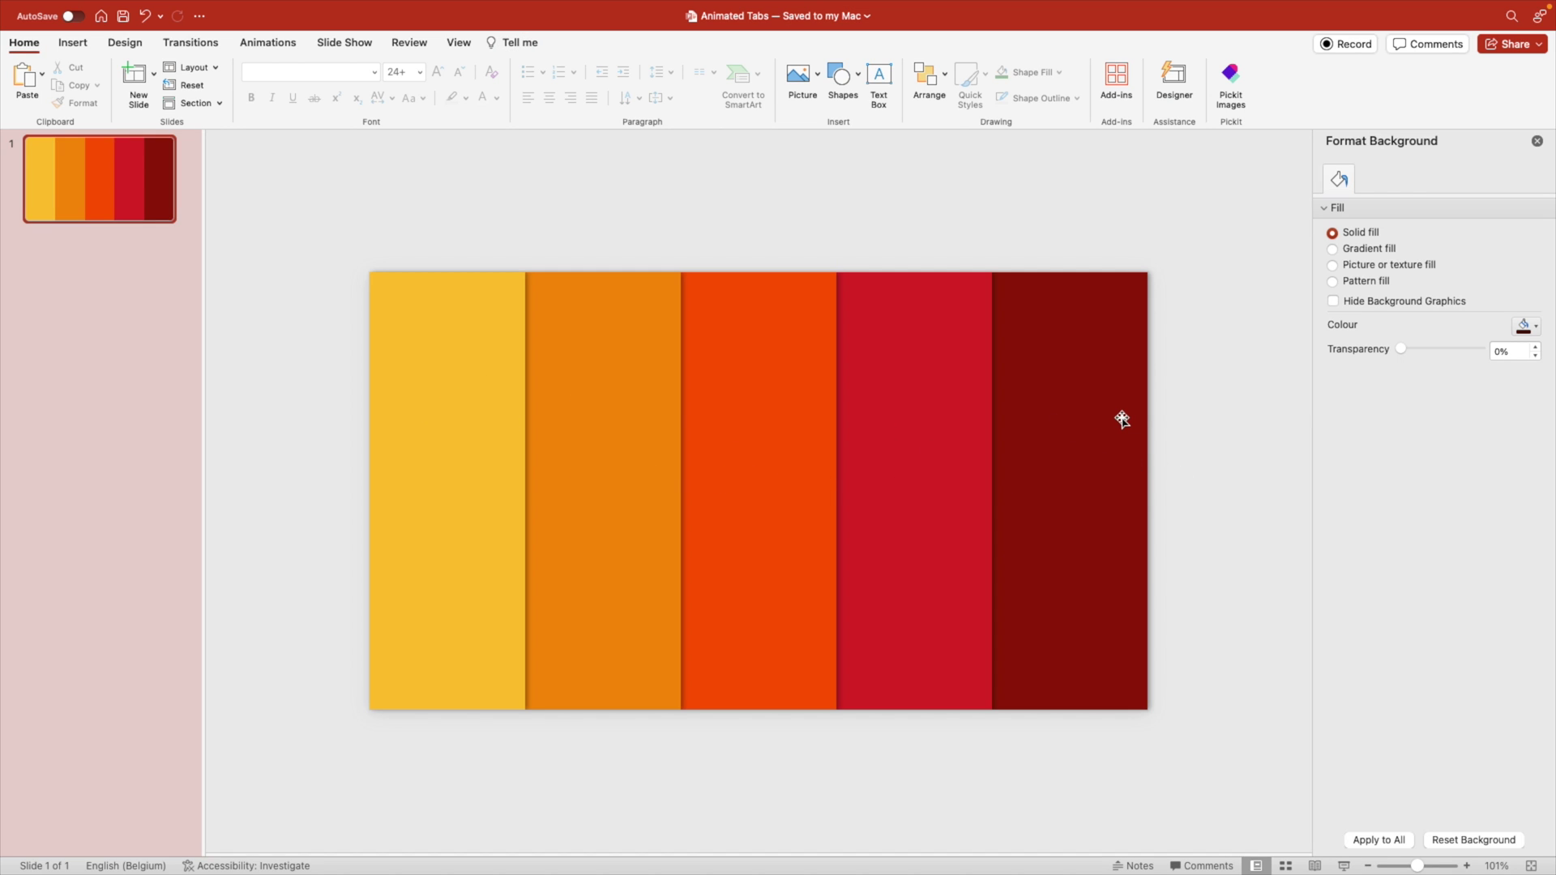
pyautogui.click(1536, 141)
pyautogui.scroll(3, 1025, 425)
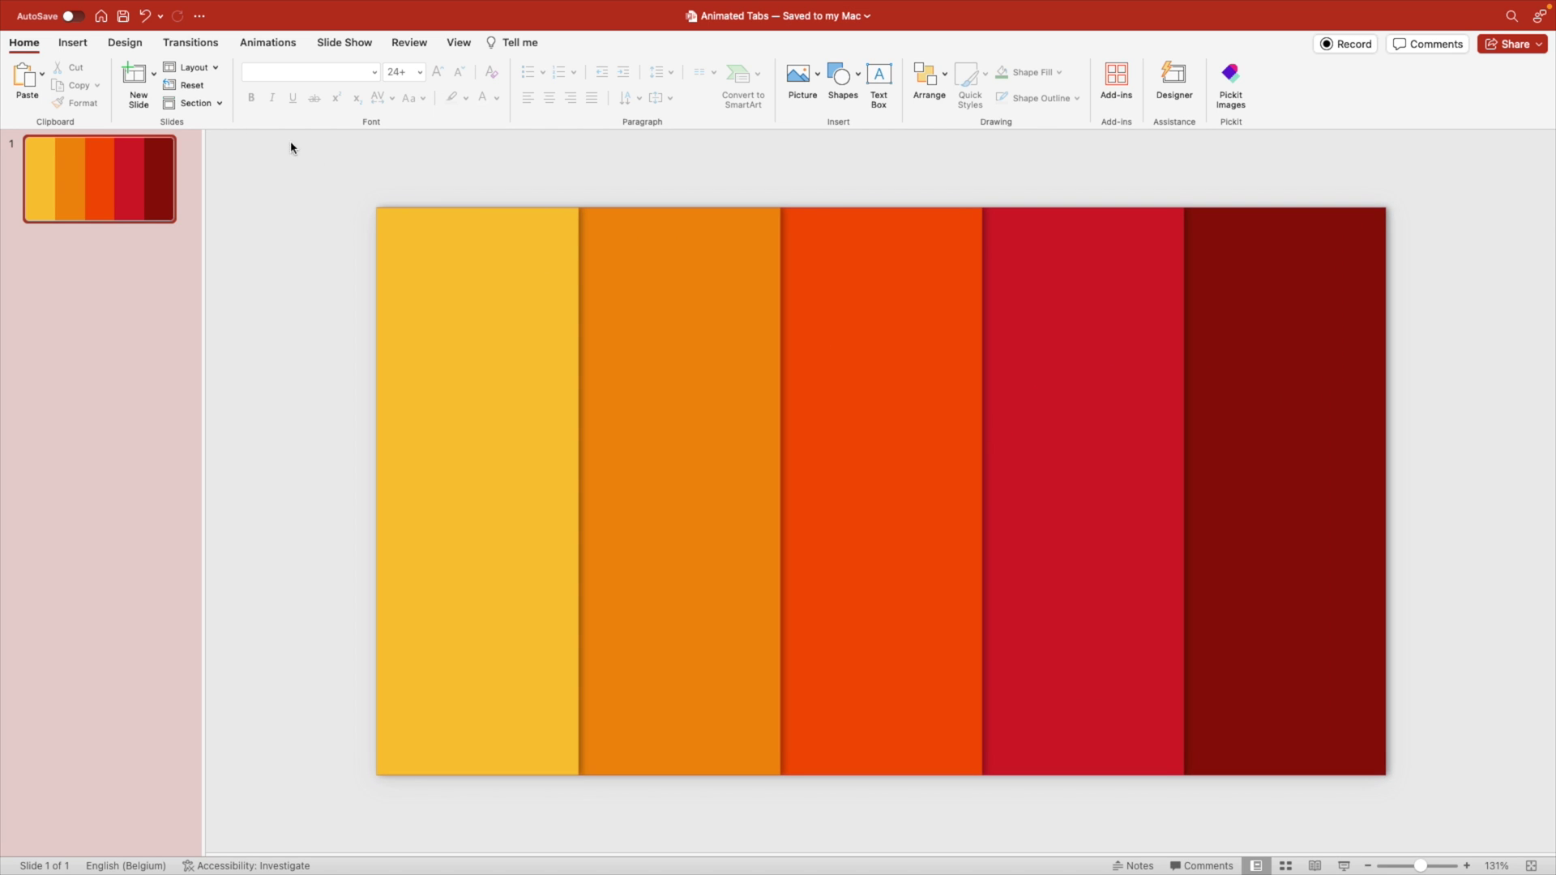
# Step: Draw a text box across the top of the yellow bar and enter 01
pyautogui.click(73, 45)
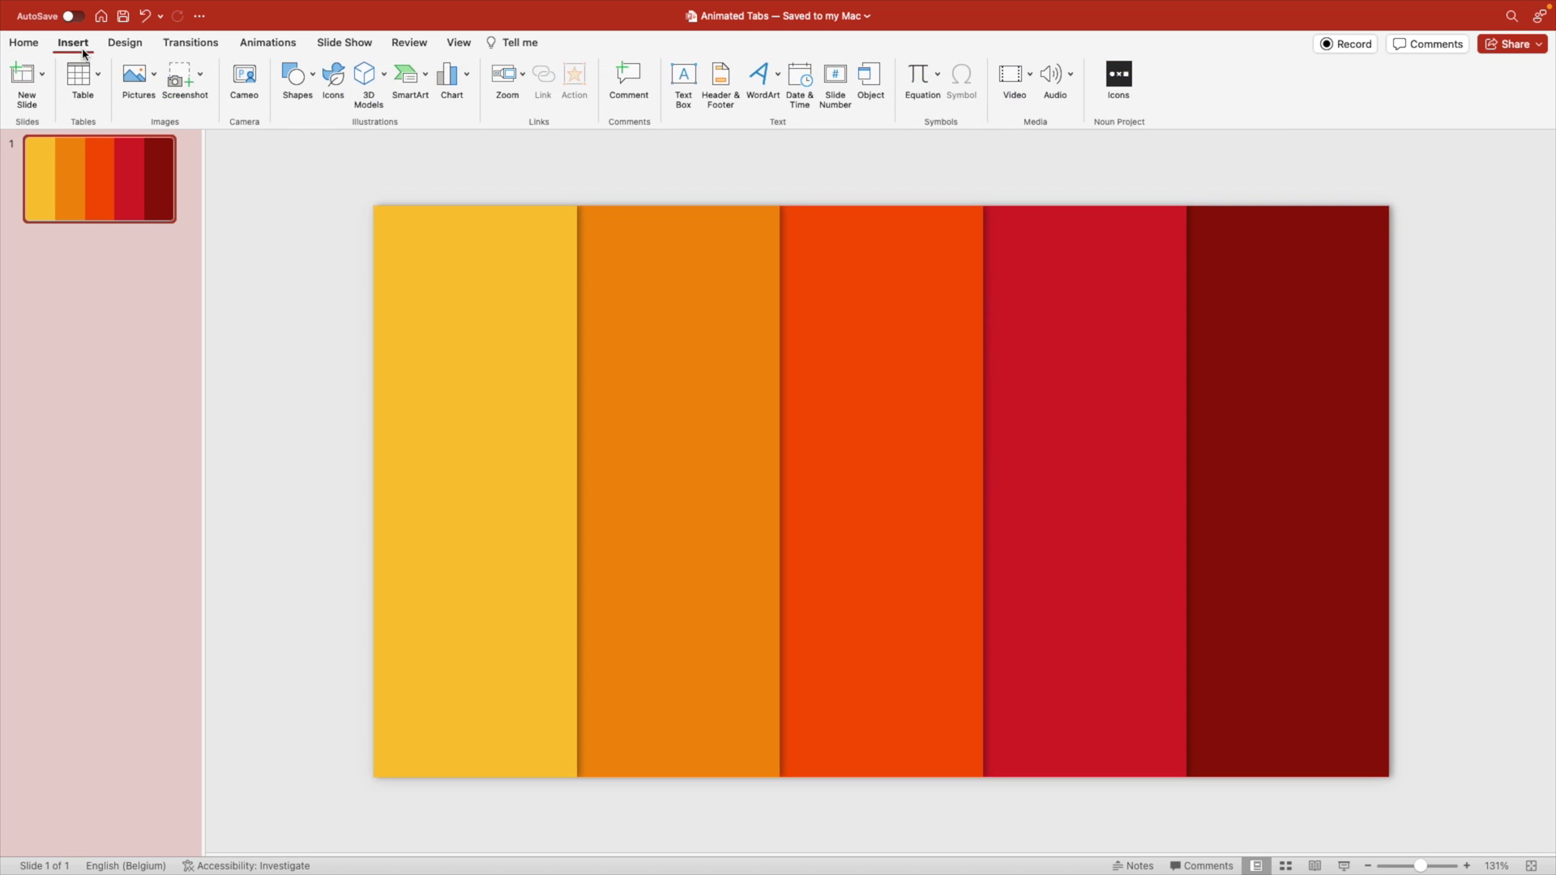
pyautogui.click(672, 79)
pyautogui.moveTo(375, 274); pyautogui.dragTo(579, 372)
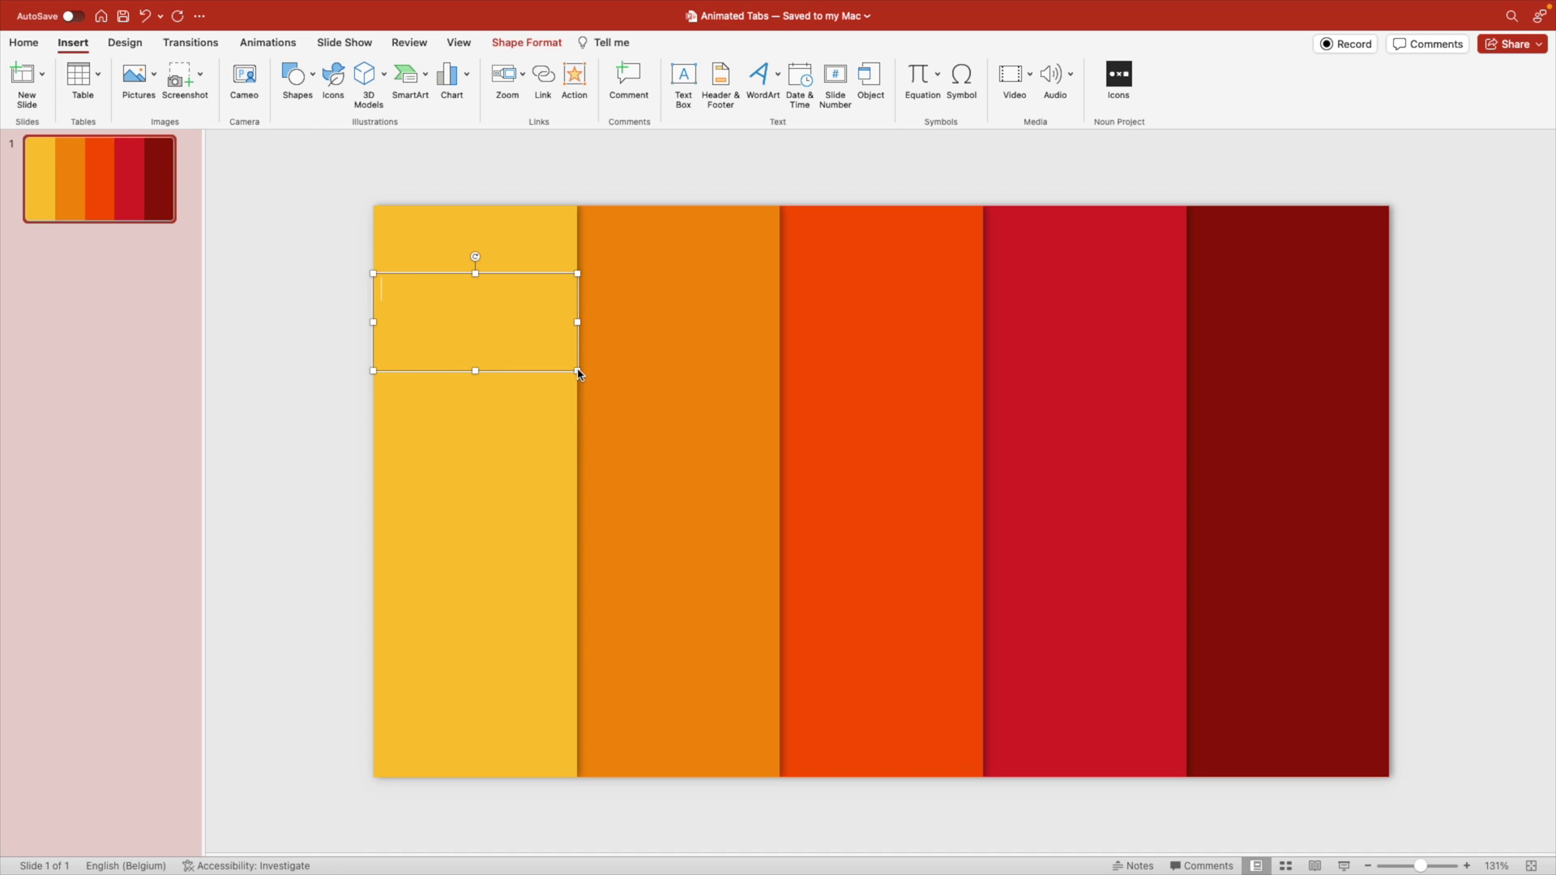
pyautogui.write('01')
pyautogui.press('super+a')
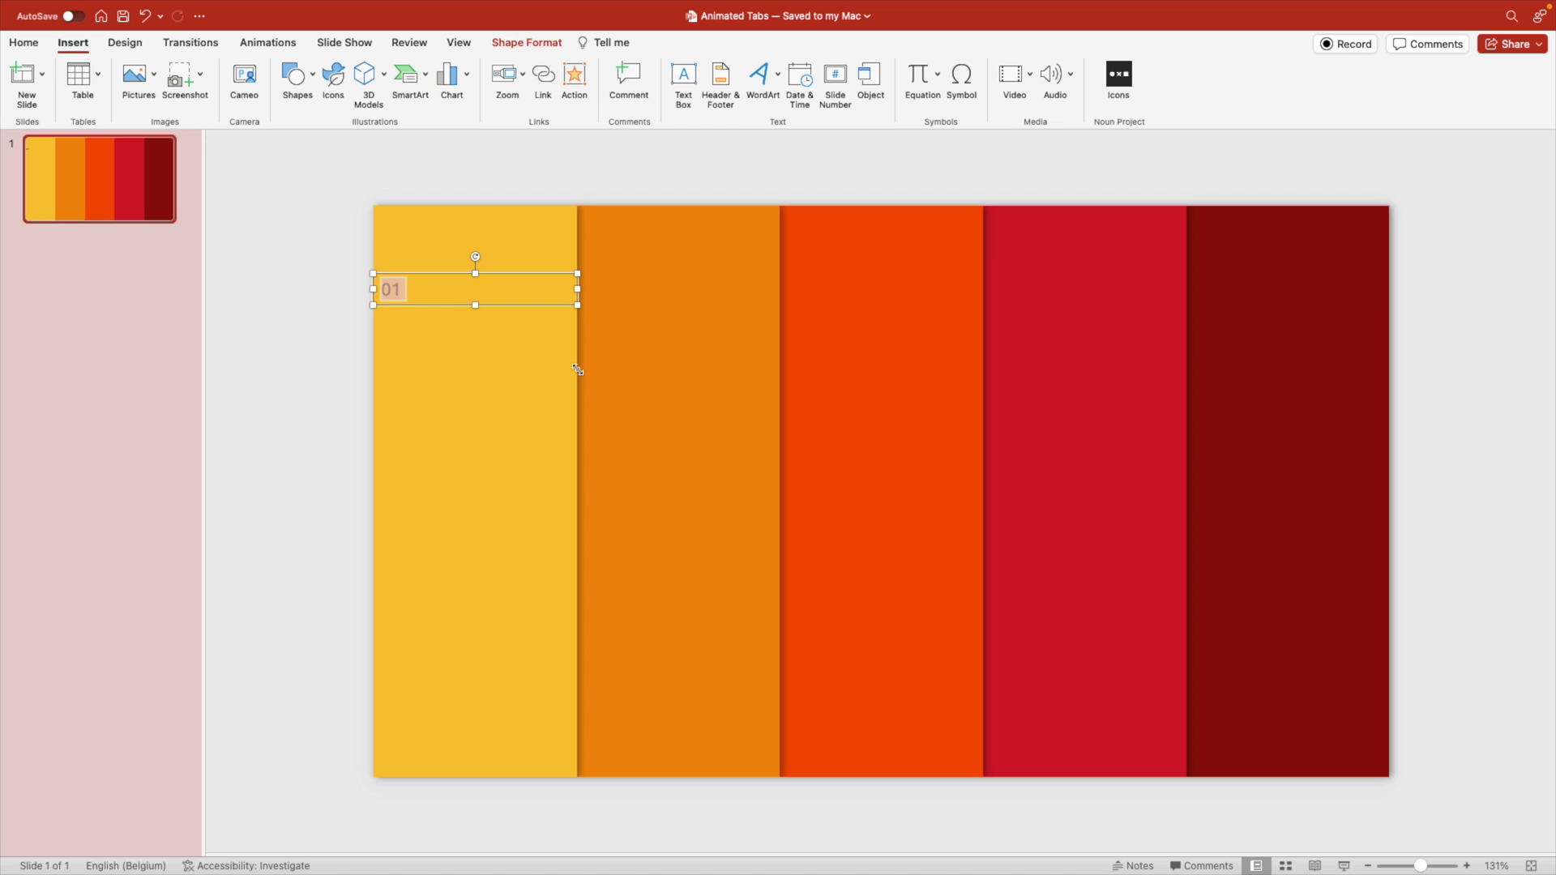
# Step: Format the 01 text as white, centred Montserrat Bold
pyautogui.click(35, 44)
pyautogui.click(305, 73)
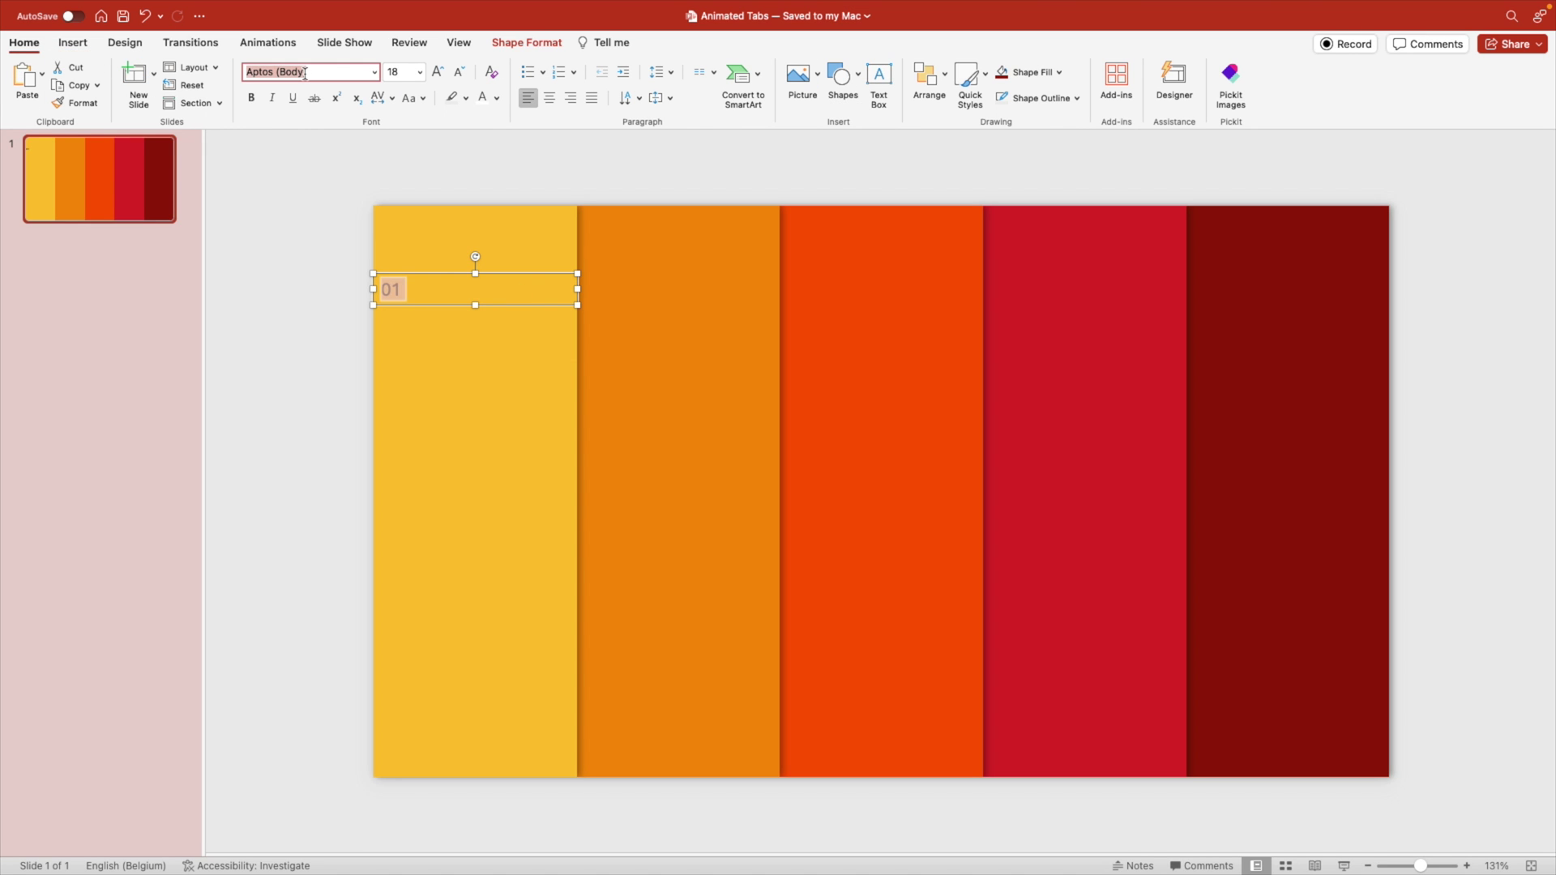
pyautogui.write('Montserrat')
pyautogui.press('Return')
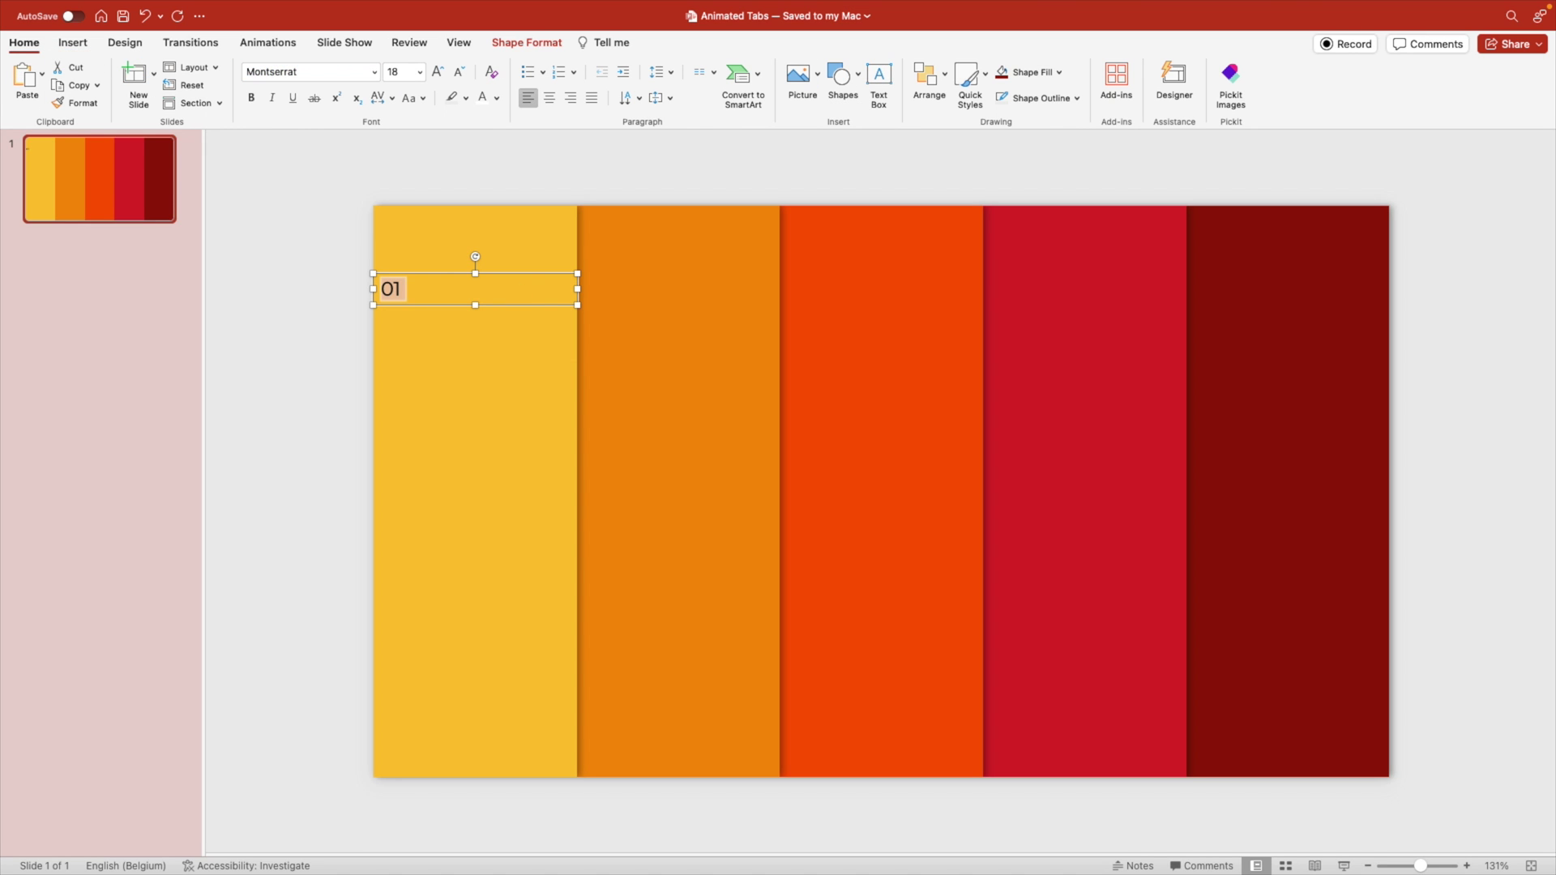
pyautogui.click(375, 71)
pyautogui.moveTo(348, 215)
pyautogui.click(641, 566)
pyautogui.click(497, 98)
pyautogui.click(547, 143)
pyautogui.click(549, 98)
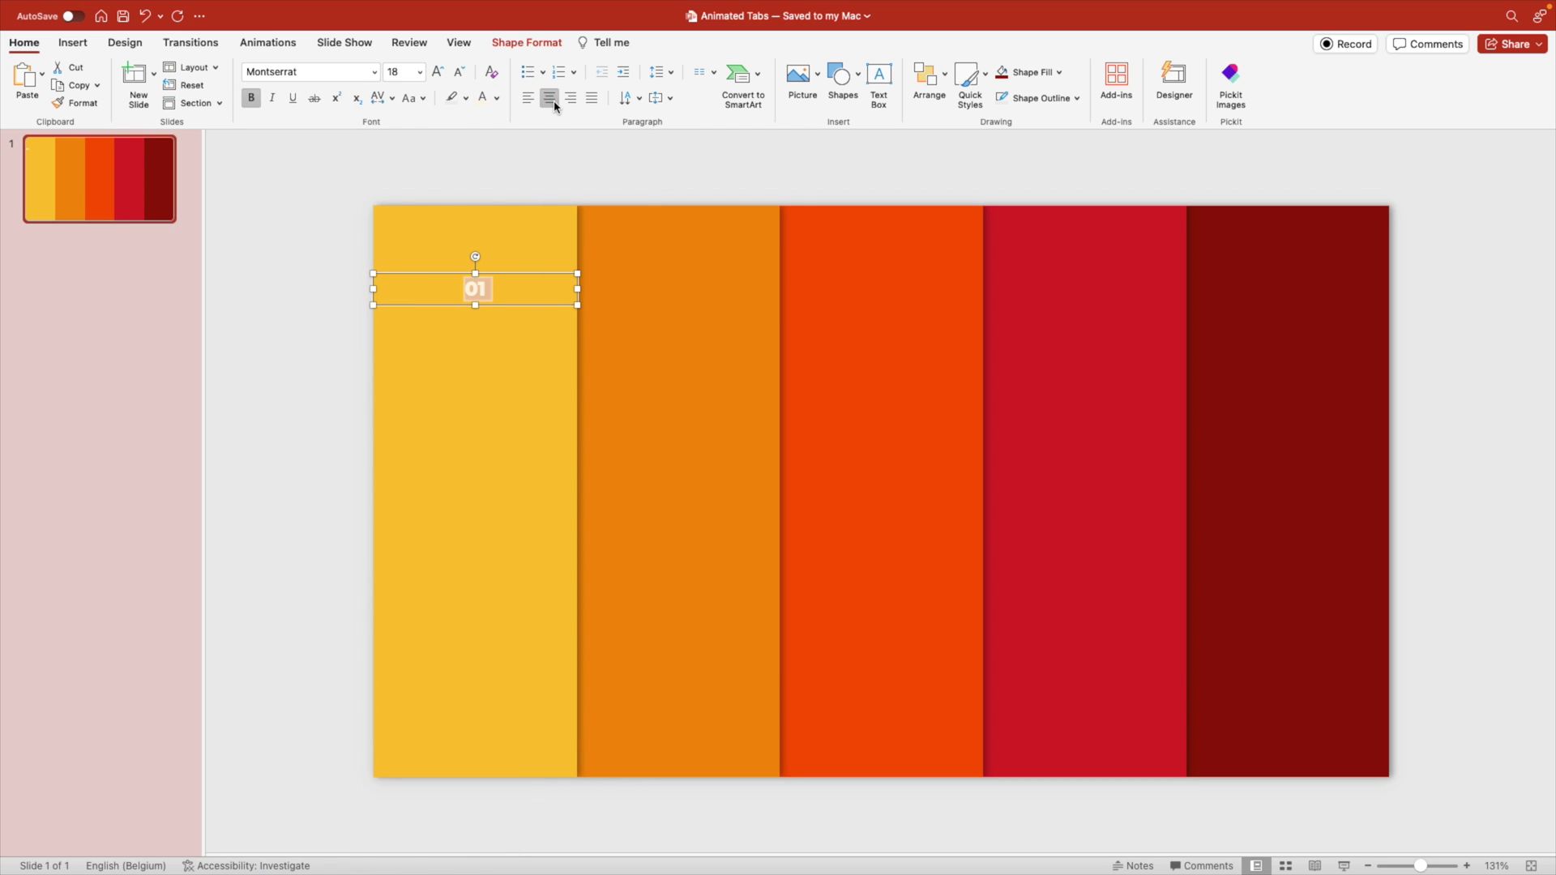
# Step: Enlarge the 01 text to 88 pt and copy it onto the orange bar
pyautogui.click(411, 74)
pyautogui.write('50')
pyautogui.press('Return')
pyautogui.click(437, 72)
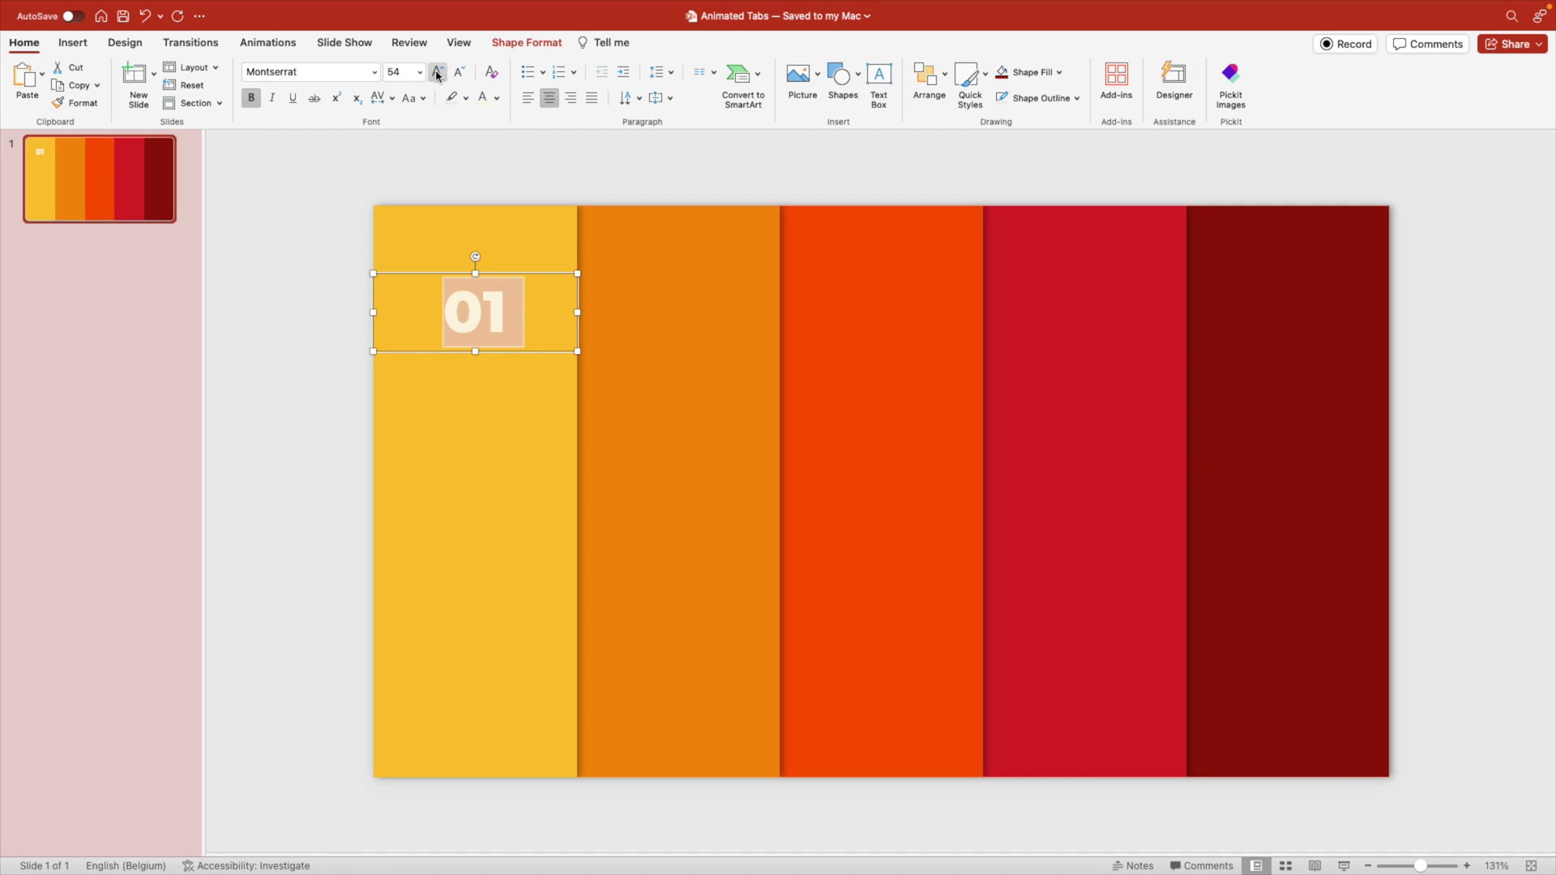
pyautogui.click(438, 71)
pyautogui.click(437, 71)
pyautogui.click(438, 71)
pyautogui.click(437, 71)
pyautogui.click(438, 71)
pyautogui.click(500, 290)
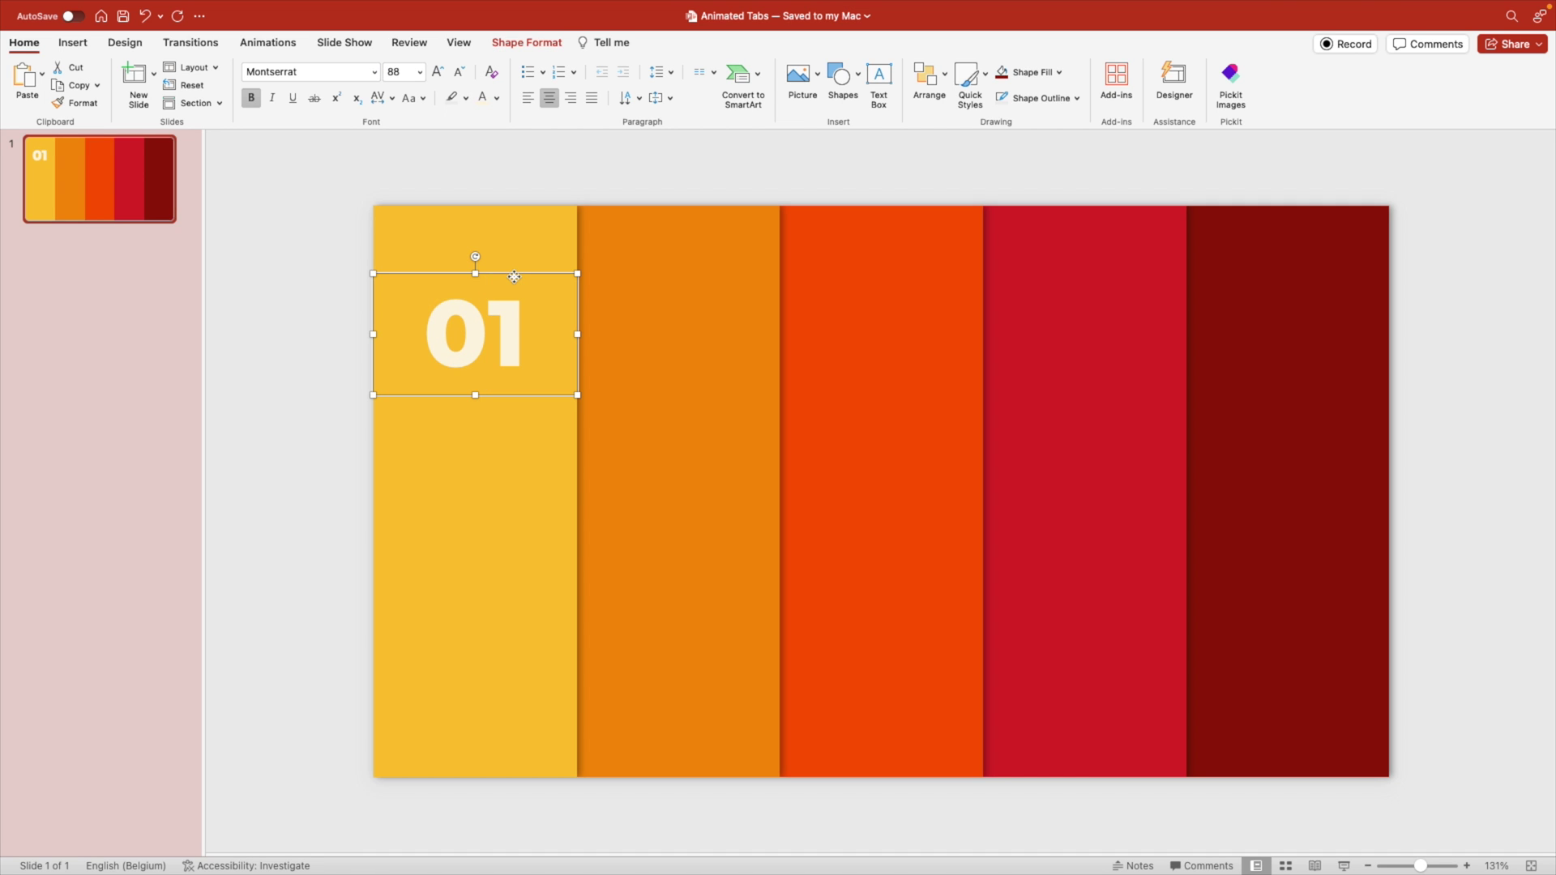
pyautogui.moveTo(514, 277); pyautogui.dragTo(1326, 289)
# Step: Change the copied labels on bars two to five to 02, 03, 04 and 05
pyautogui.click(675, 339)
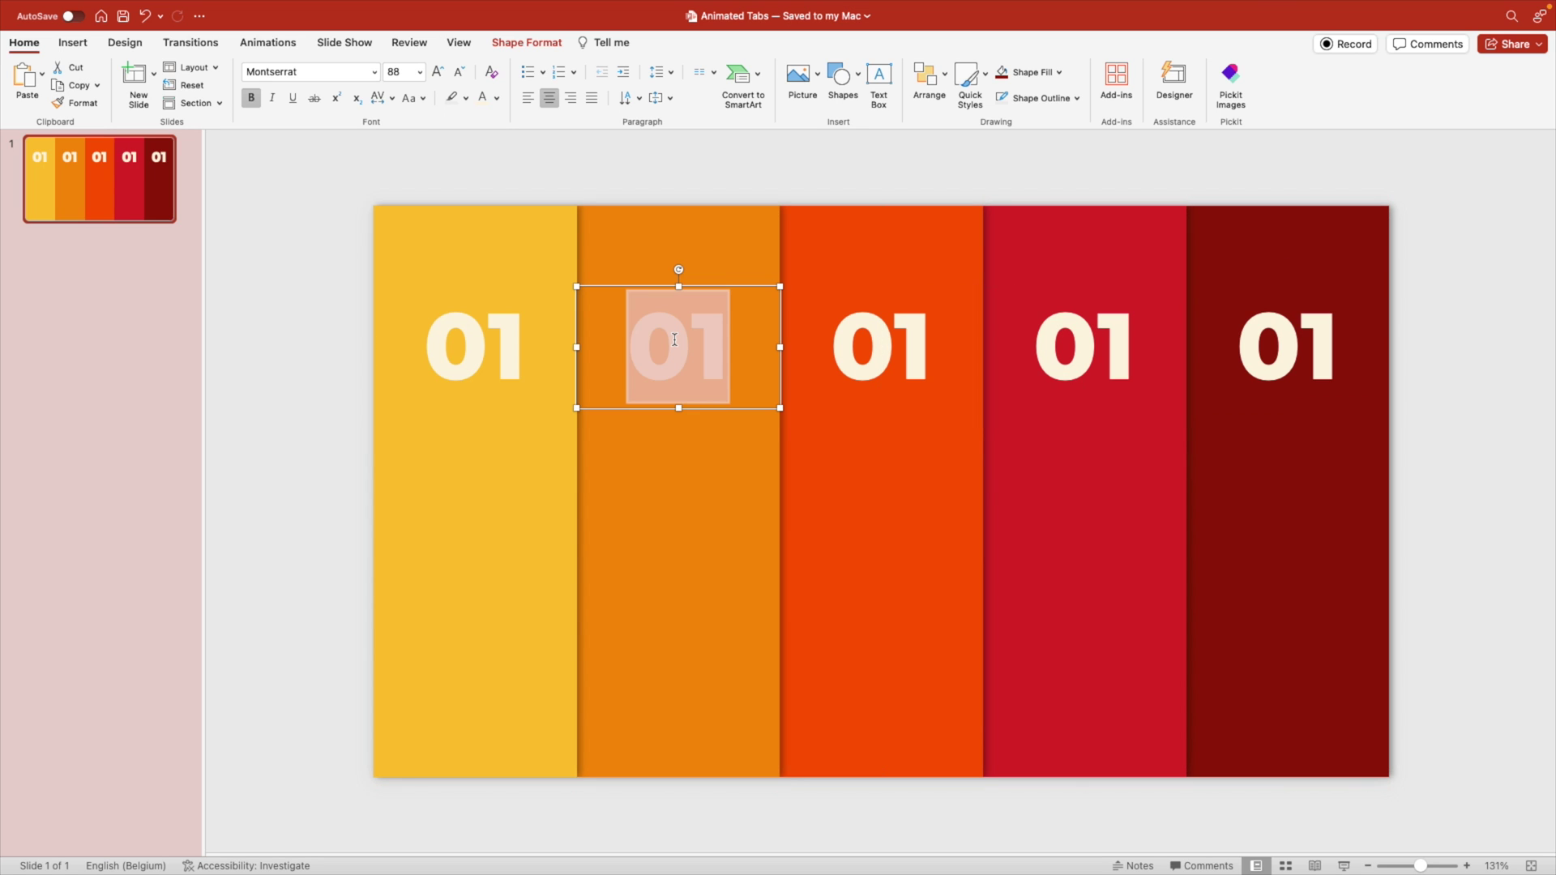
pyautogui.write('02')
pyautogui.click(909, 351)
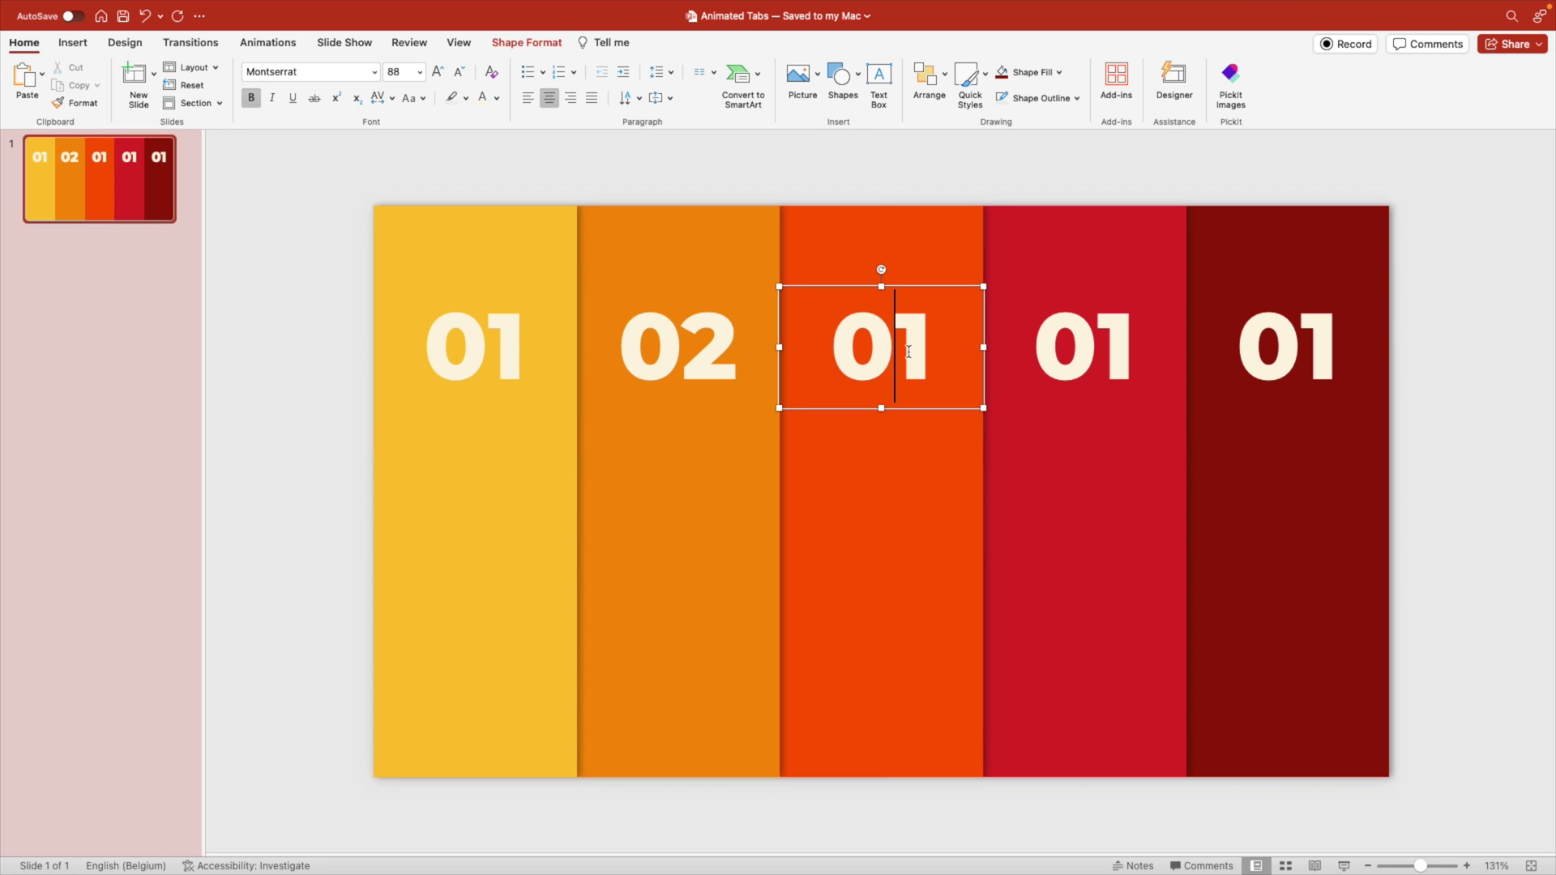
pyautogui.doubleClick(909, 352)
pyautogui.write('03')
pyautogui.click(1099, 342)
pyautogui.doubleClick(1099, 343)
pyautogui.write('04')
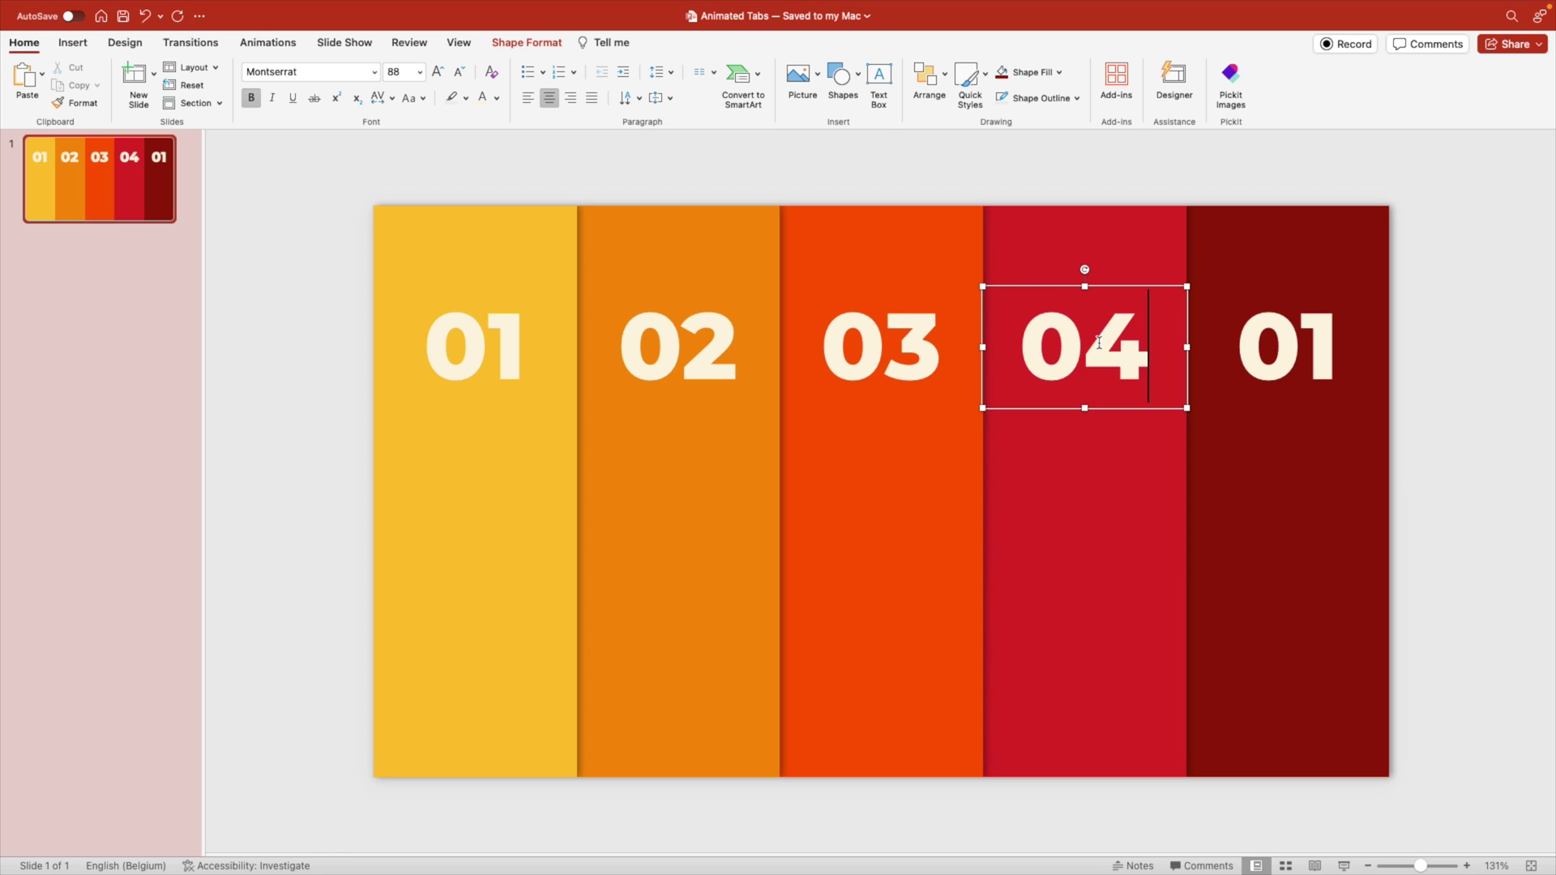
pyautogui.click(1319, 353)
pyautogui.doubleClick(1319, 352)
pyautogui.write('05')
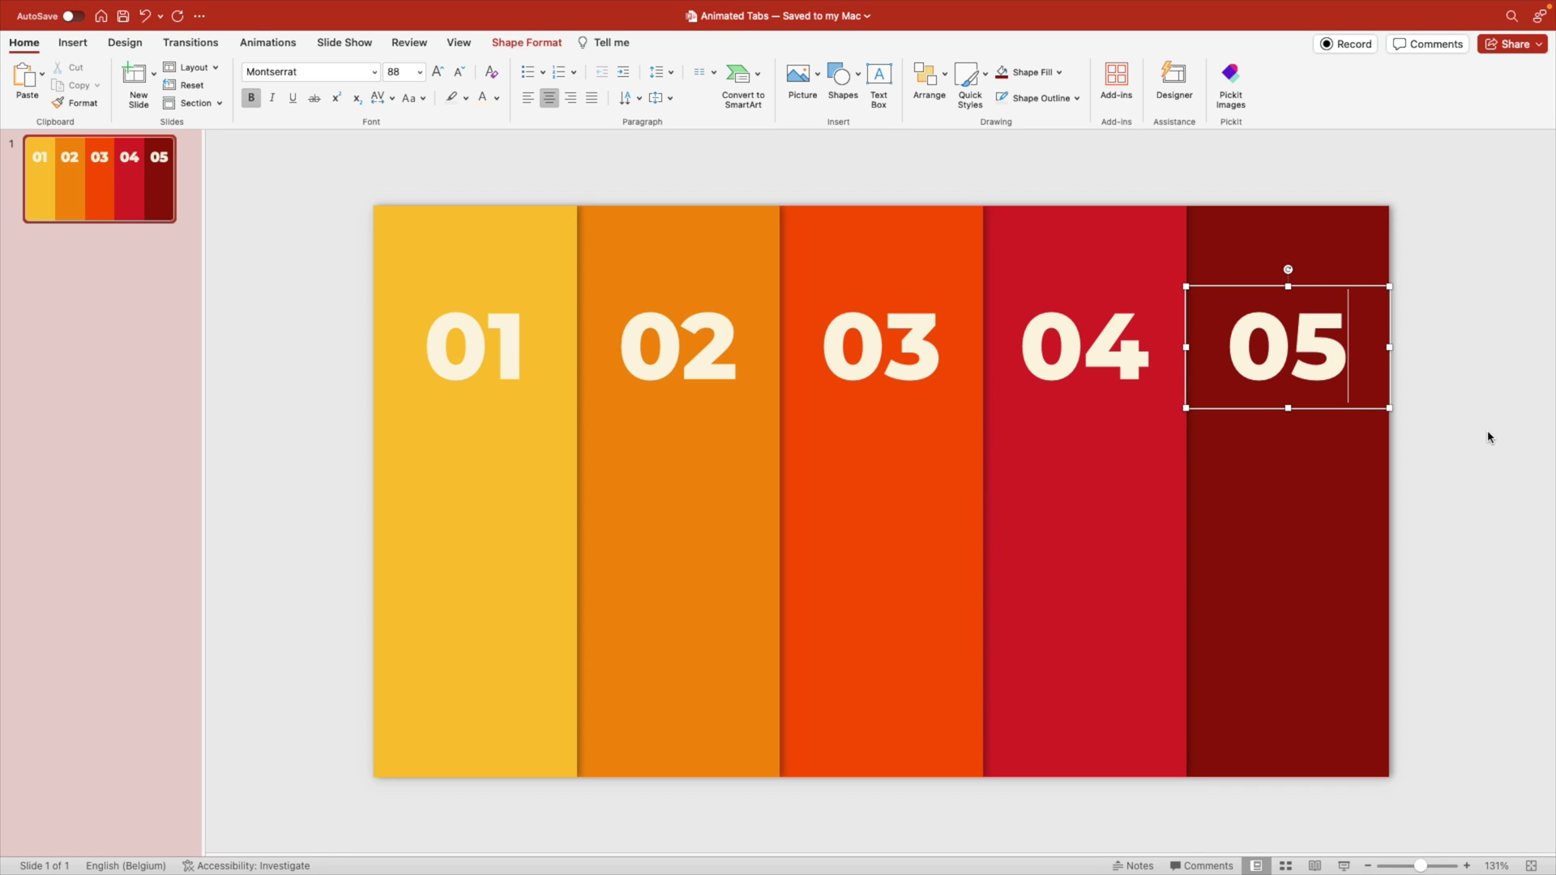
pyautogui.click(1489, 439)
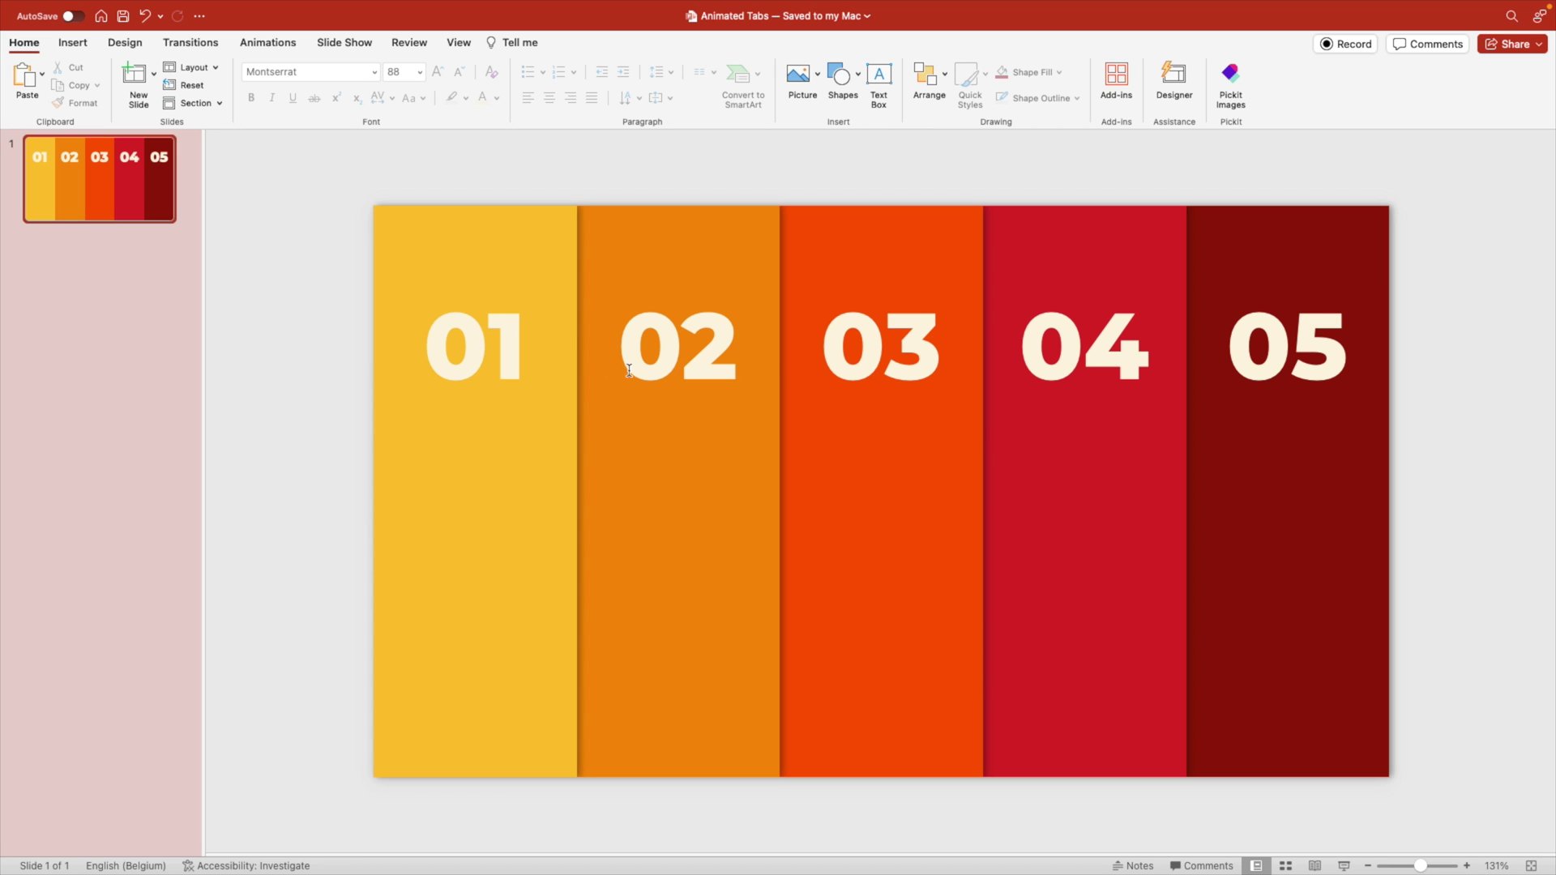
# Step: Search the stock icon library for 'net' and pick two network icons
pyautogui.click(78, 43)
pyautogui.click(333, 78)
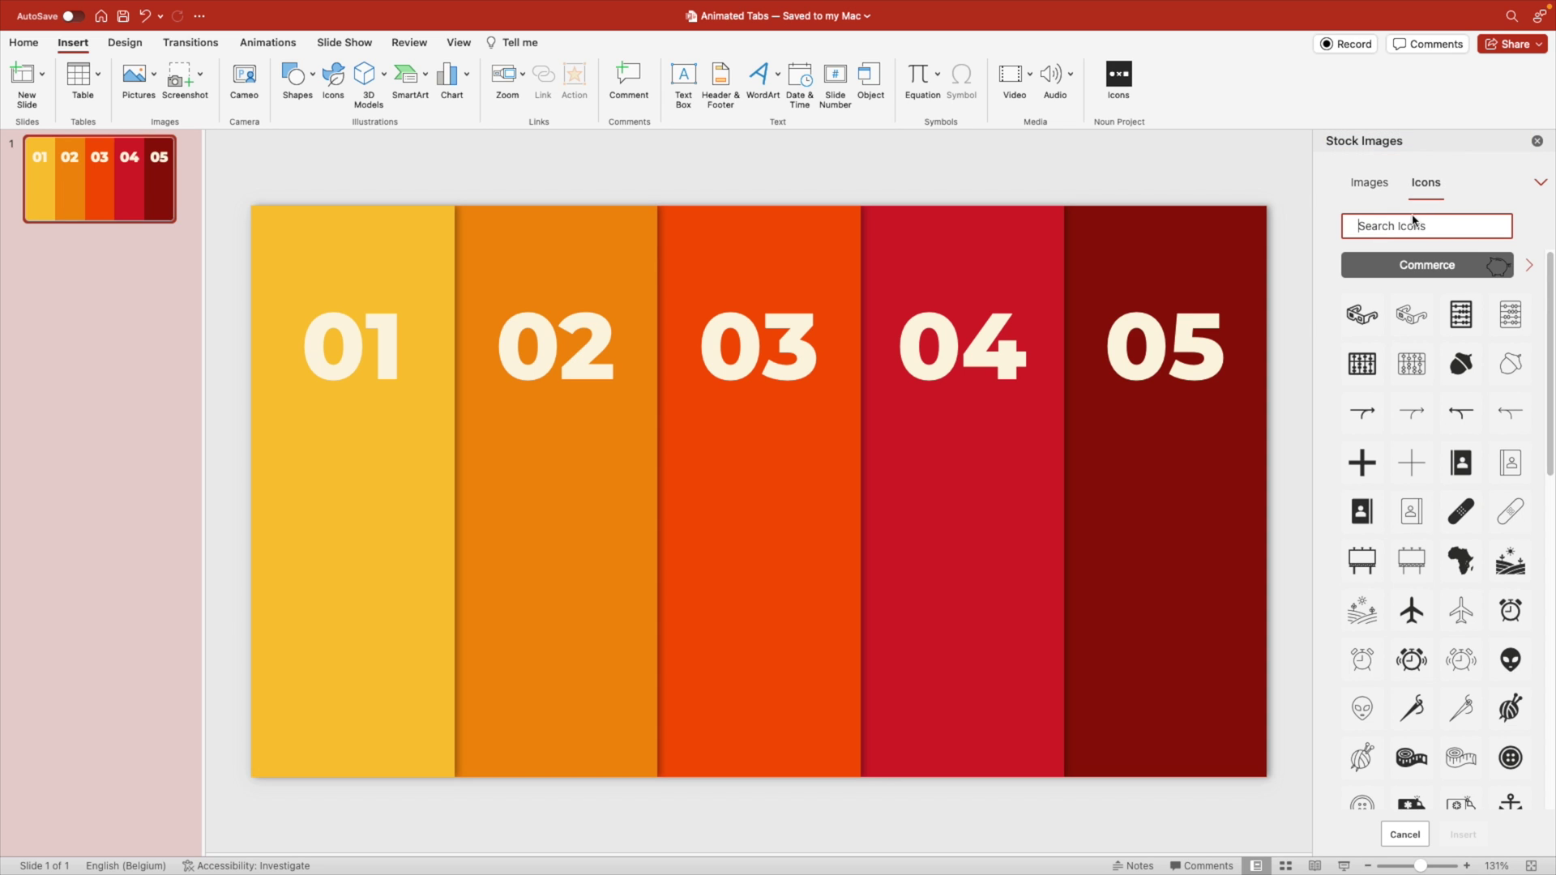
pyautogui.write('network')
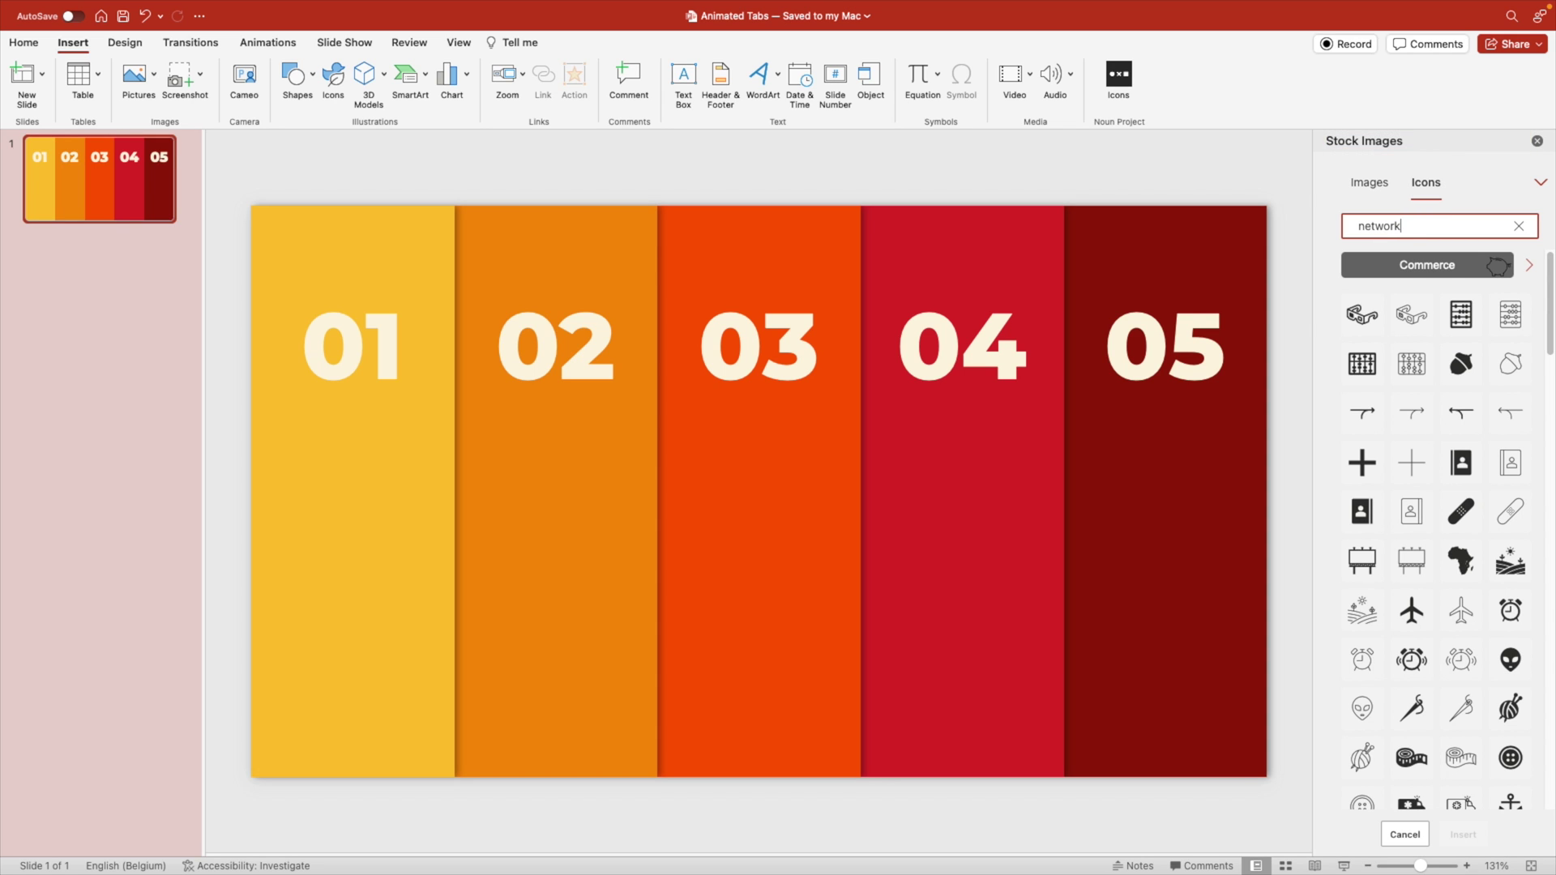
pyautogui.click(1513, 275)
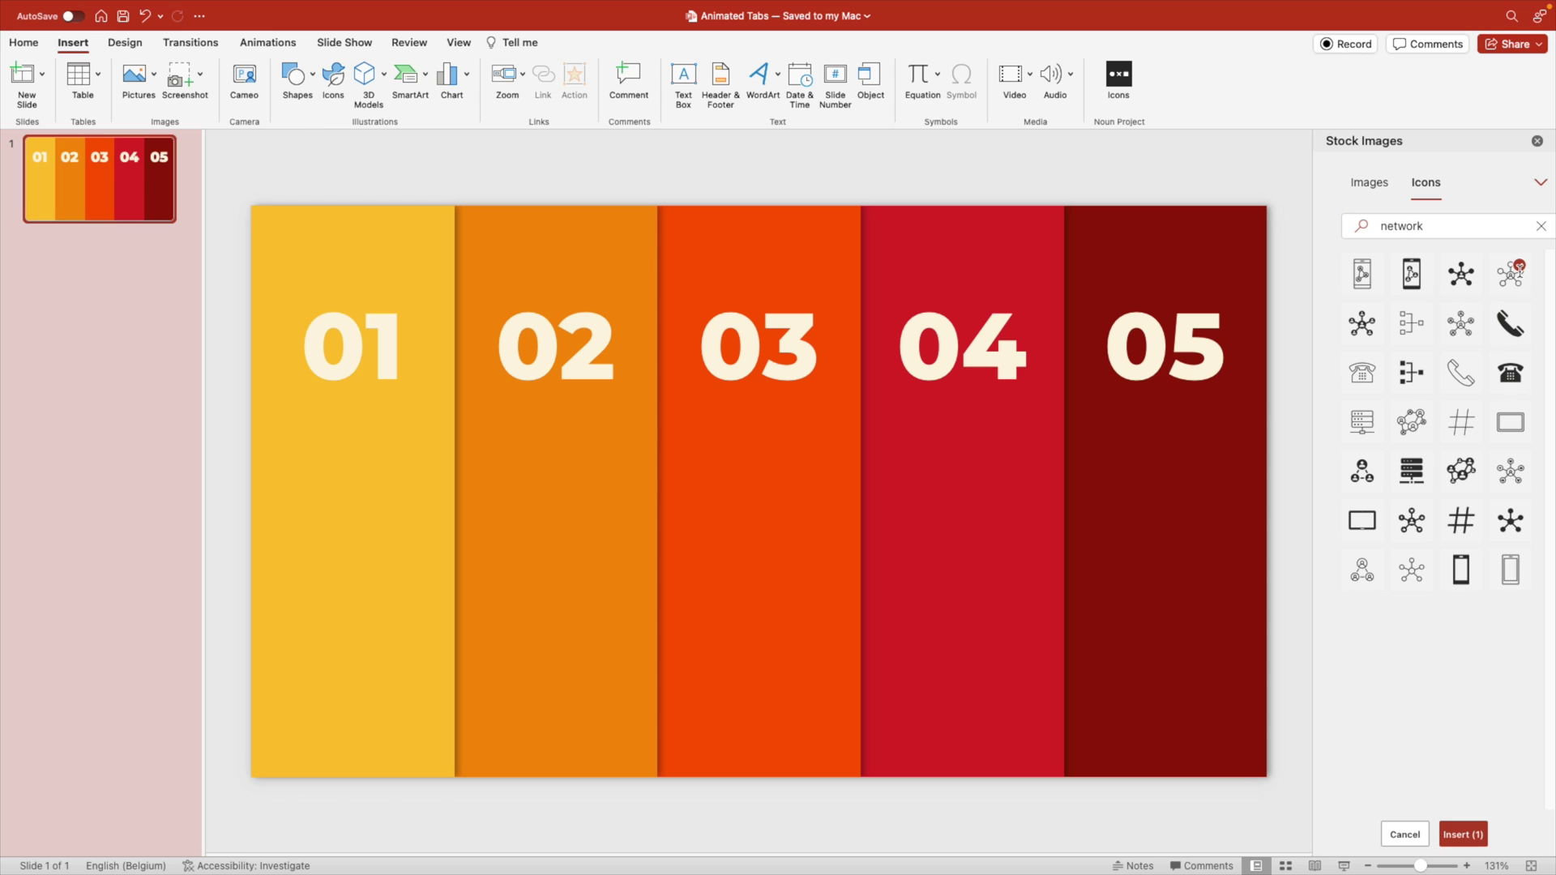
pyautogui.click(1414, 328)
# Step: Search for 'qr', add the QR code icon, and insert the chosen icons onto the slide
pyautogui.doubleClick(1391, 226)
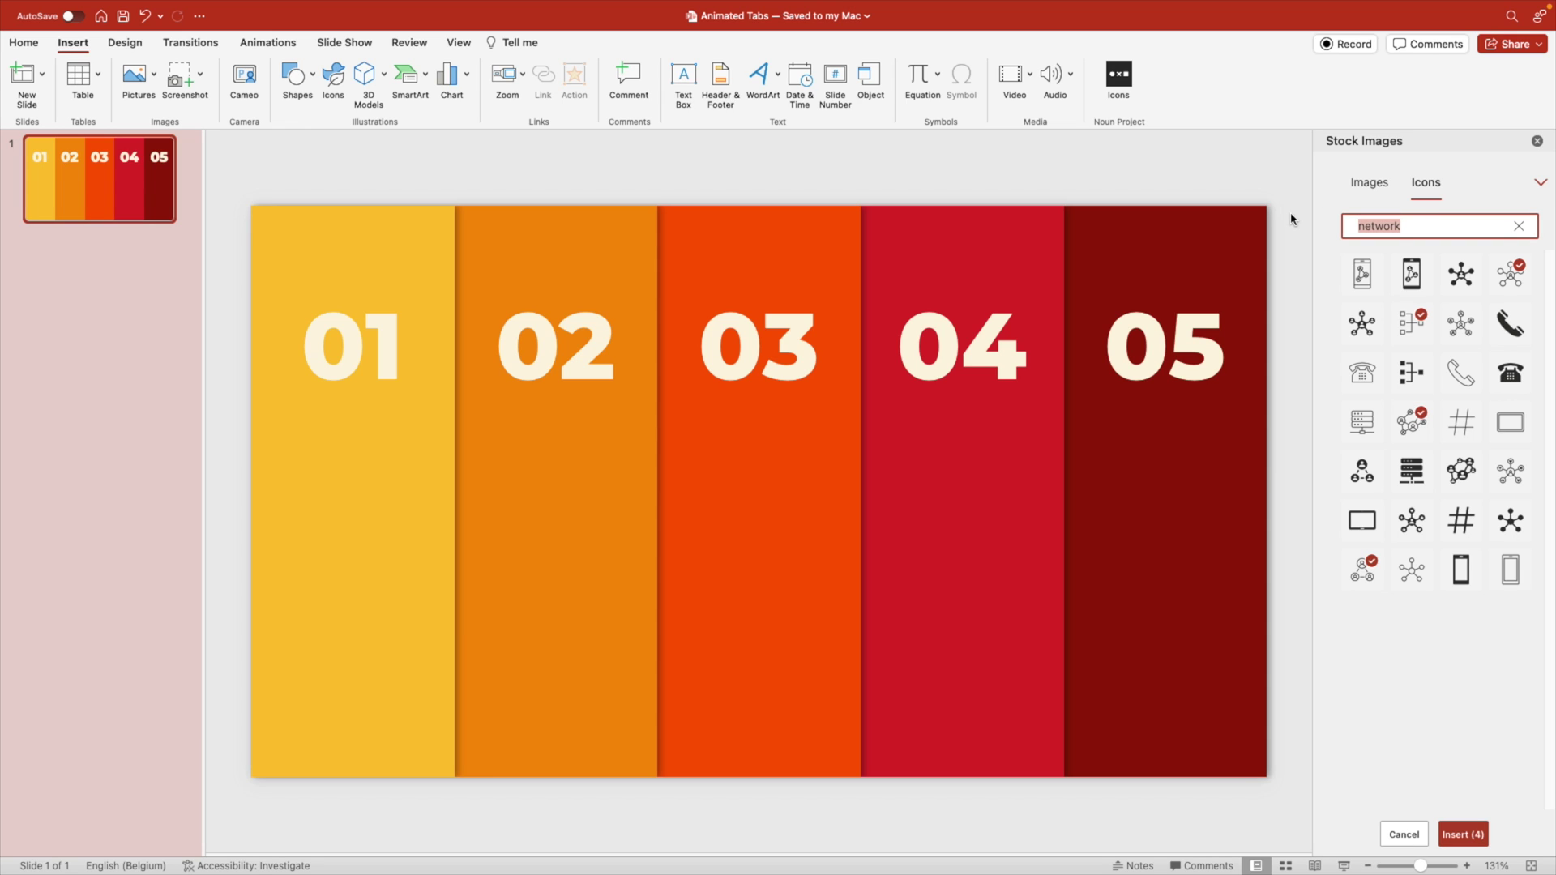
pyautogui.write('qr$')
pyautogui.press('BackSpace')
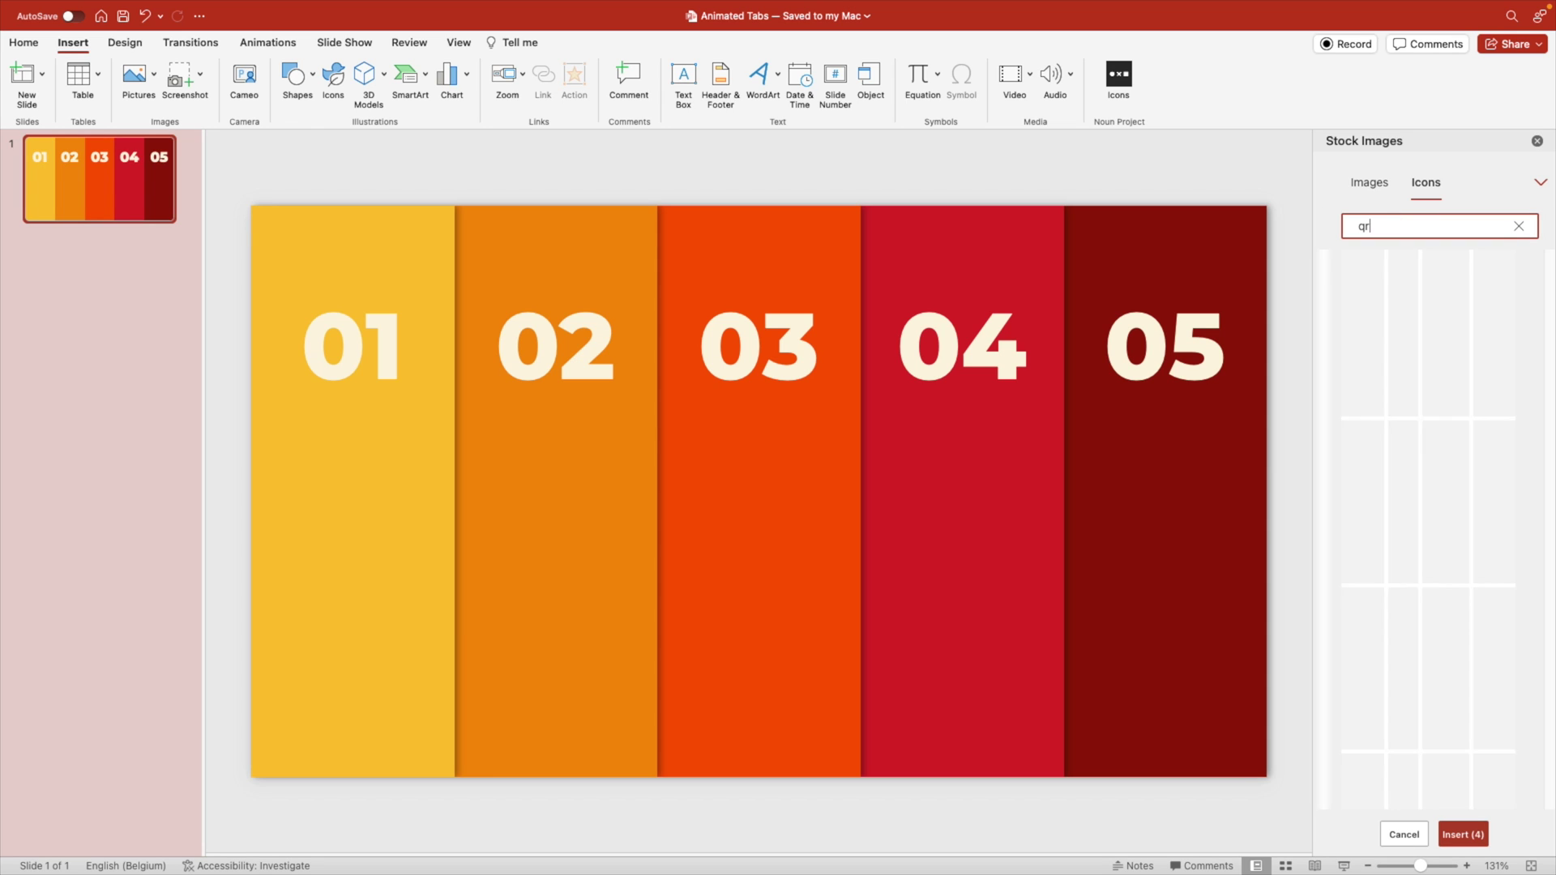
pyautogui.click(1366, 277)
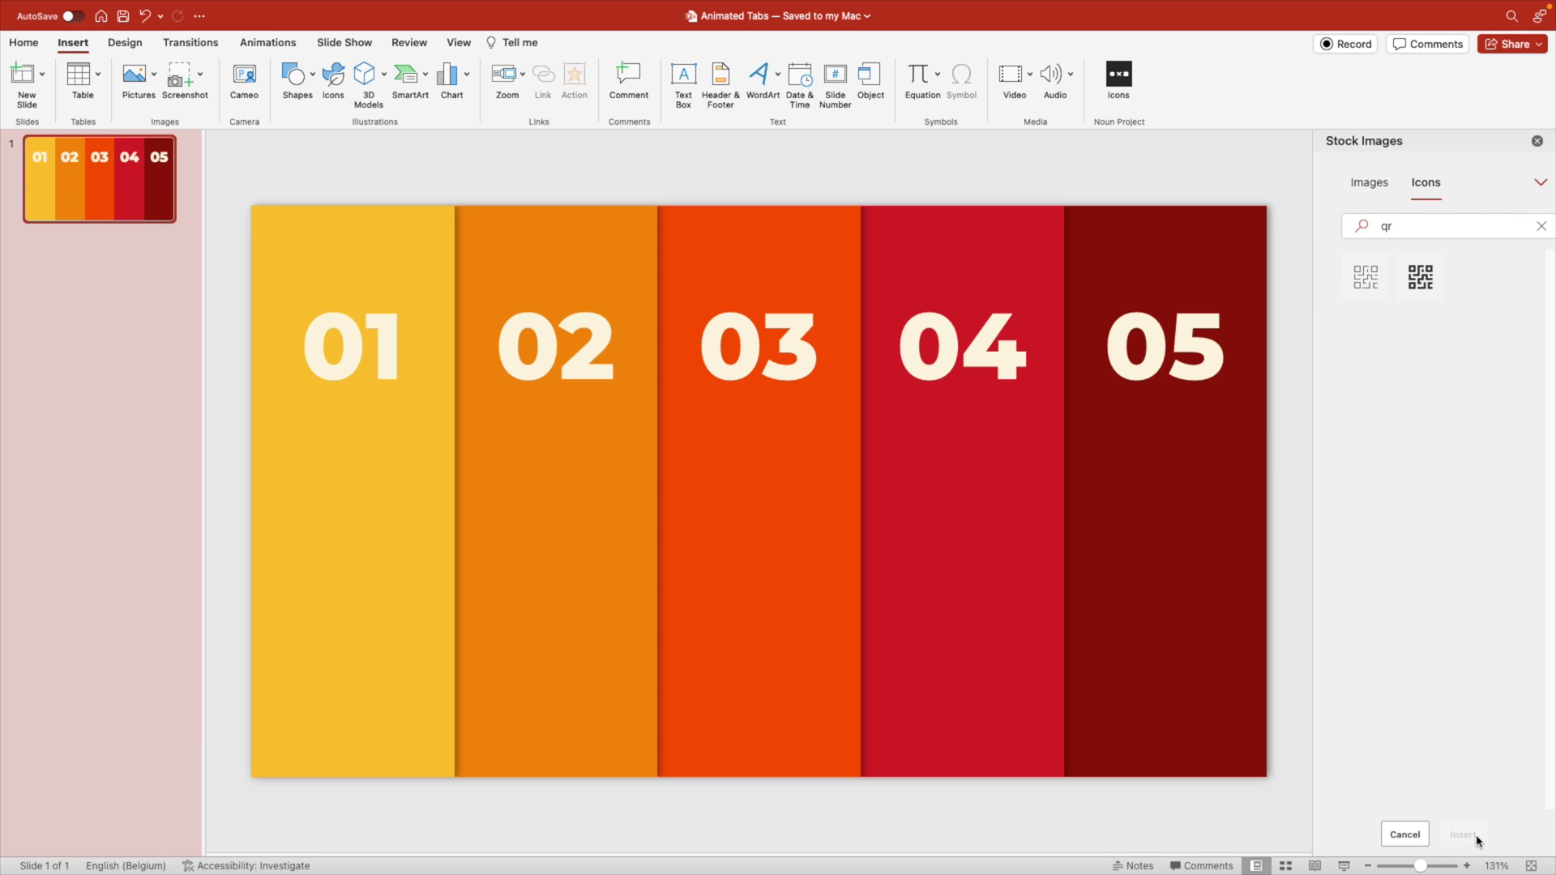
pyautogui.click(1471, 835)
pyautogui.click(499, 73)
# Step: Colour the inserted icons cream and close the stock icon library
pyautogui.click(537, 151)
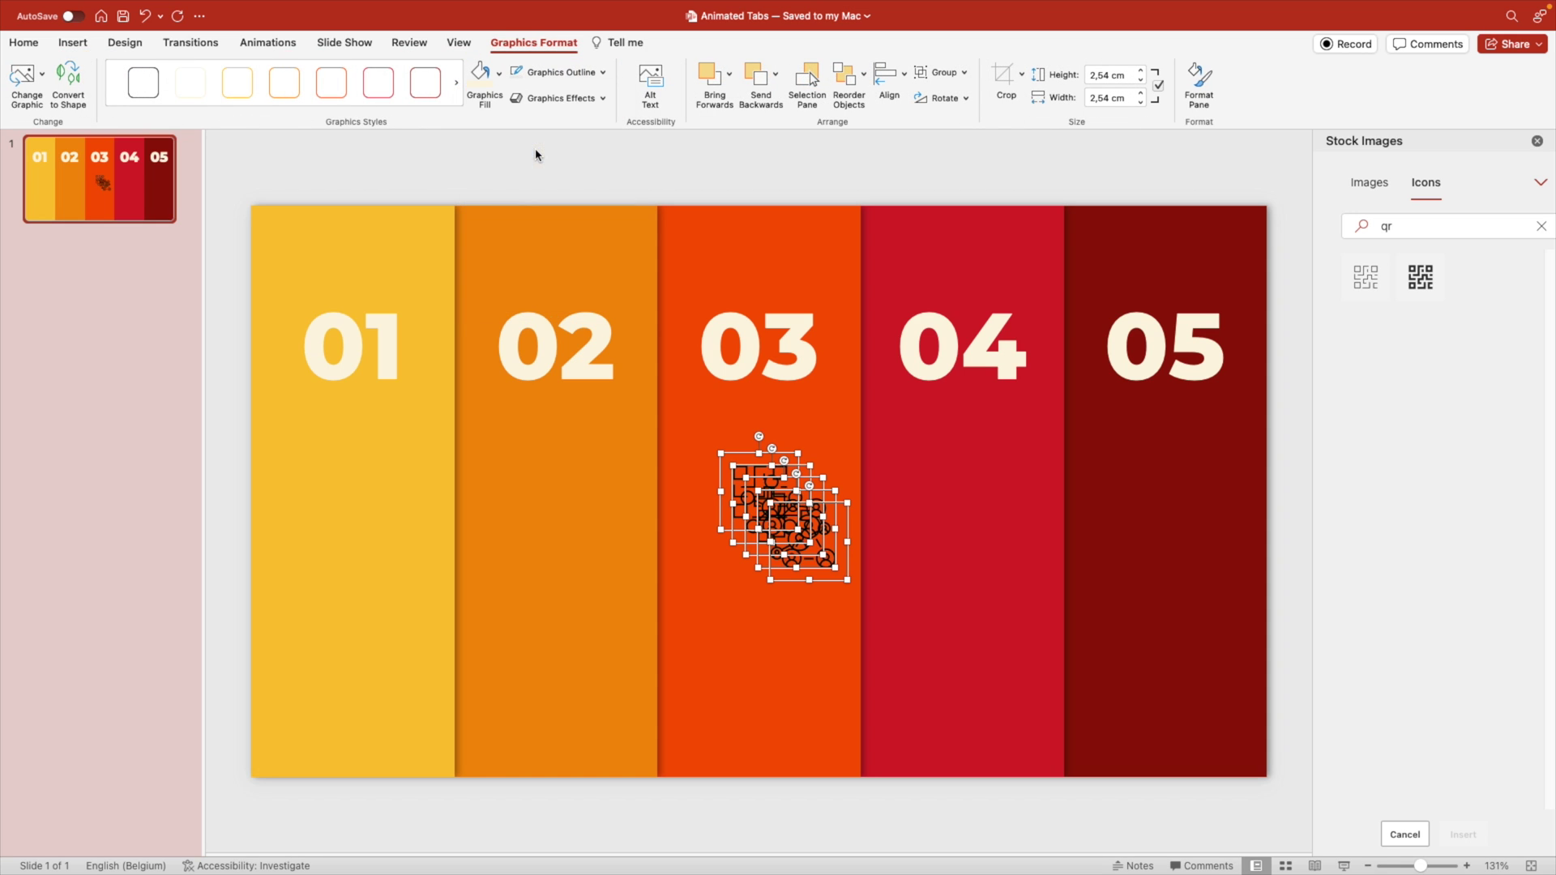
pyautogui.click(1537, 142)
pyautogui.click(1219, 156)
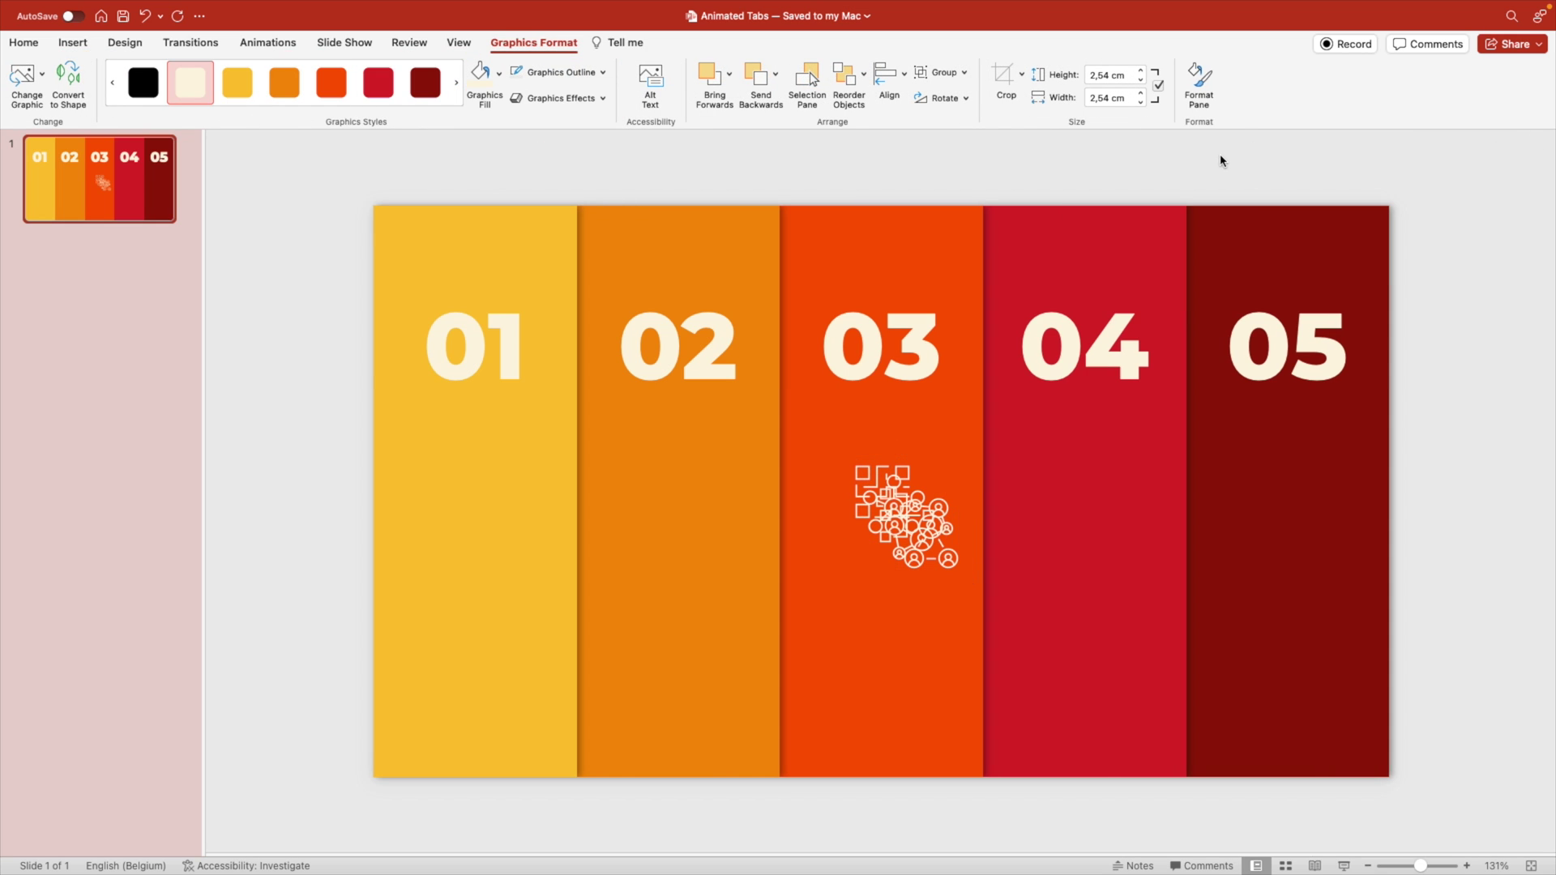
# Step: Place one icon in each column: org-chart in 01, network icons in 02–04, QR in 05
pyautogui.click(947, 570)
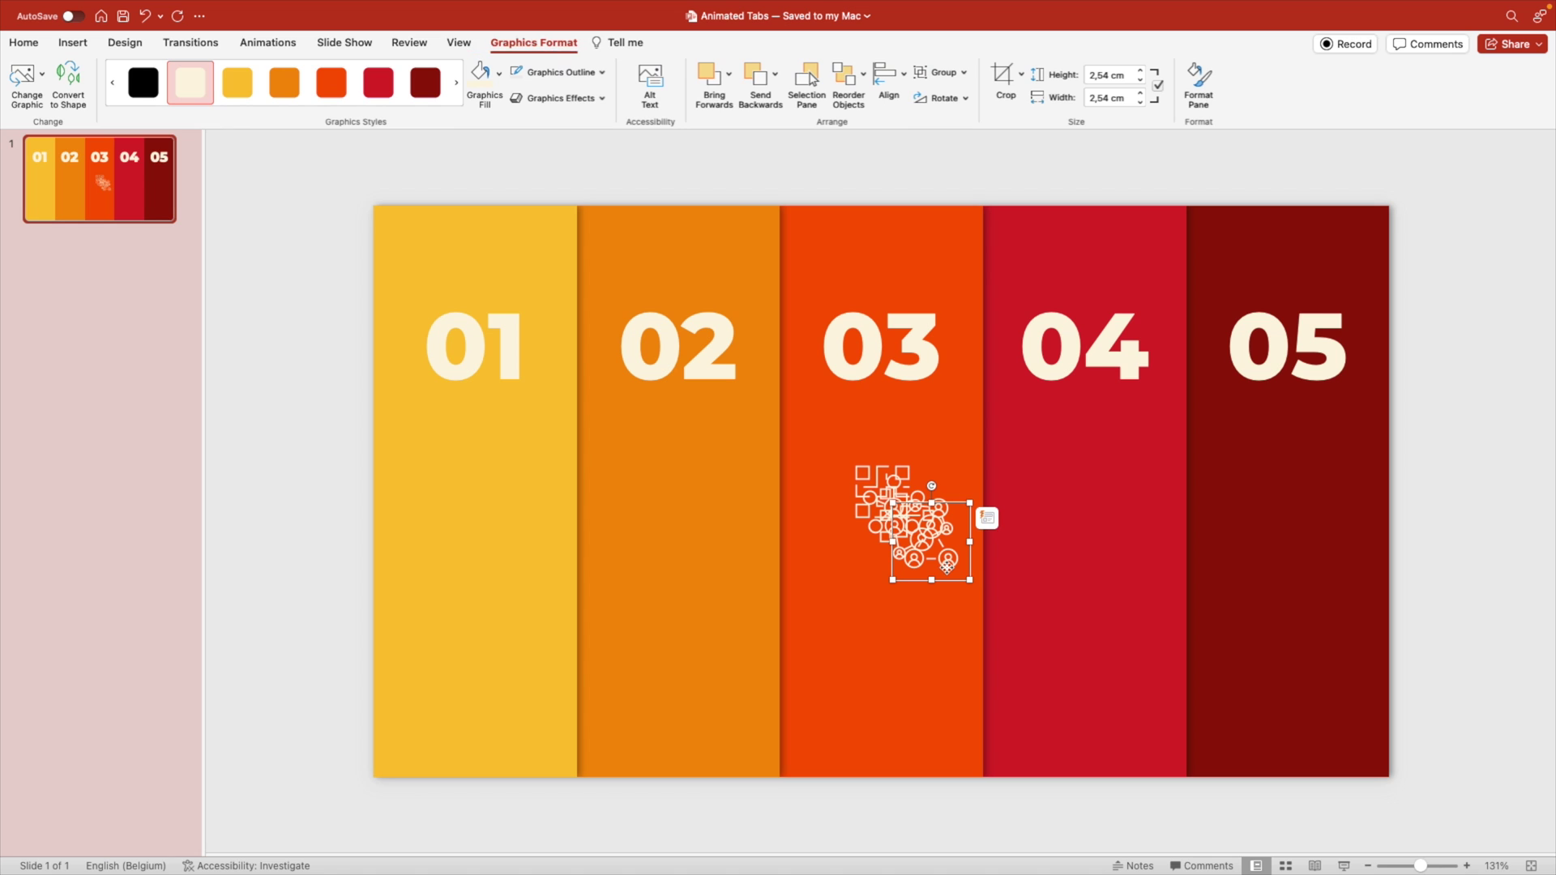
pyautogui.moveTo(946, 570); pyautogui.dragTo(1101, 510)
pyautogui.click(933, 552)
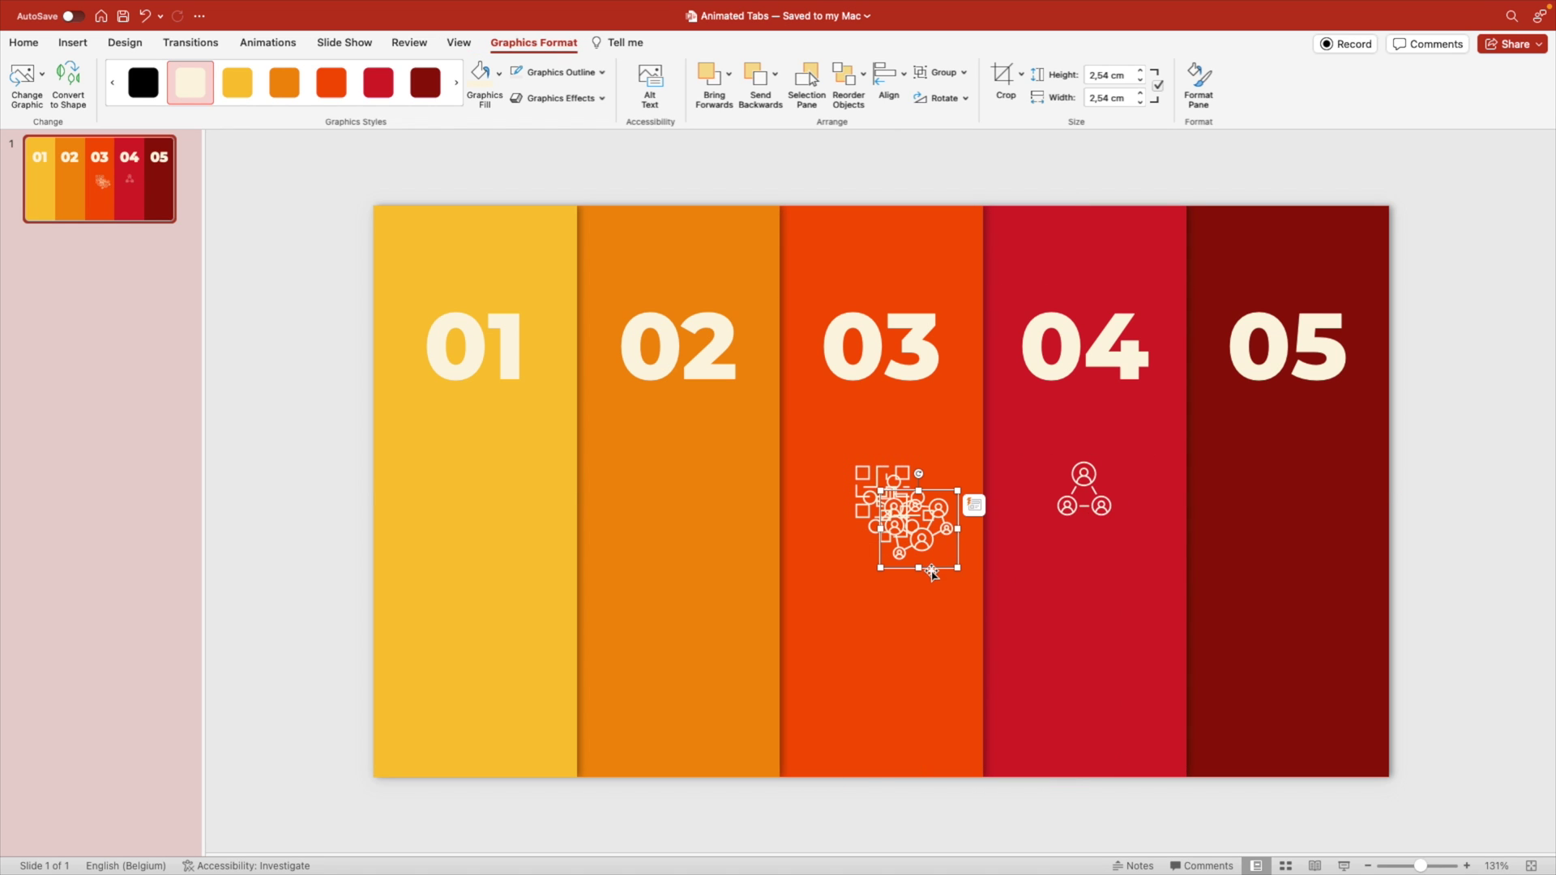
pyautogui.moveTo(932, 572); pyautogui.dragTo(696, 532)
pyautogui.moveTo(869, 531); pyautogui.dragTo(468, 529)
pyautogui.click(897, 519)
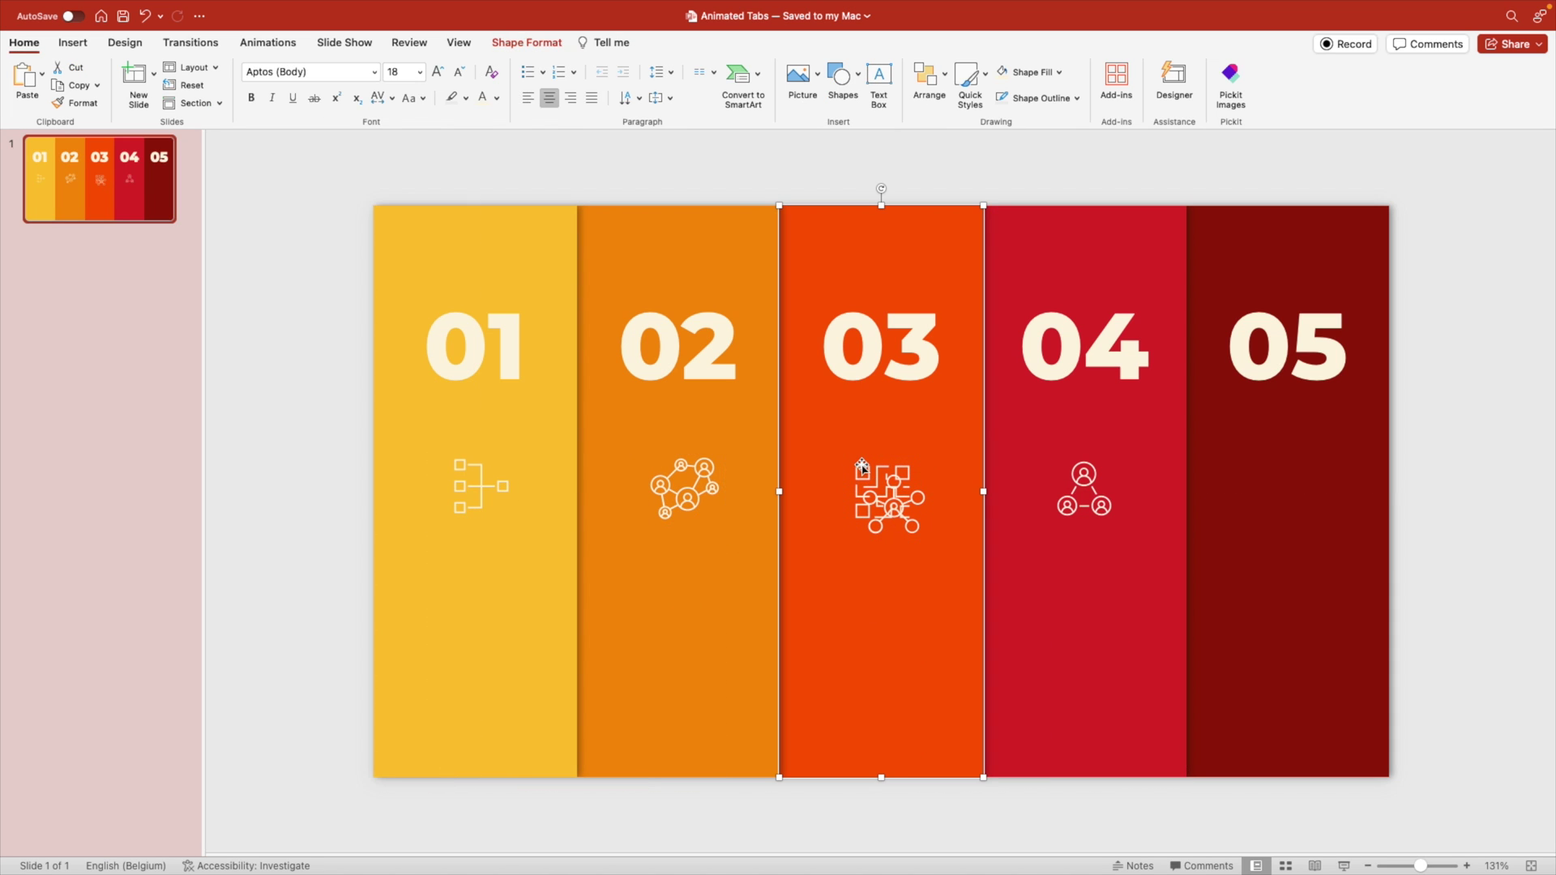
pyautogui.moveTo(785, 838); pyautogui.dragTo(976, 425)
pyautogui.moveTo(879, 445); pyautogui.dragTo(1305, 451)
pyautogui.moveTo(986, 827); pyautogui.dragTo(809, 405)
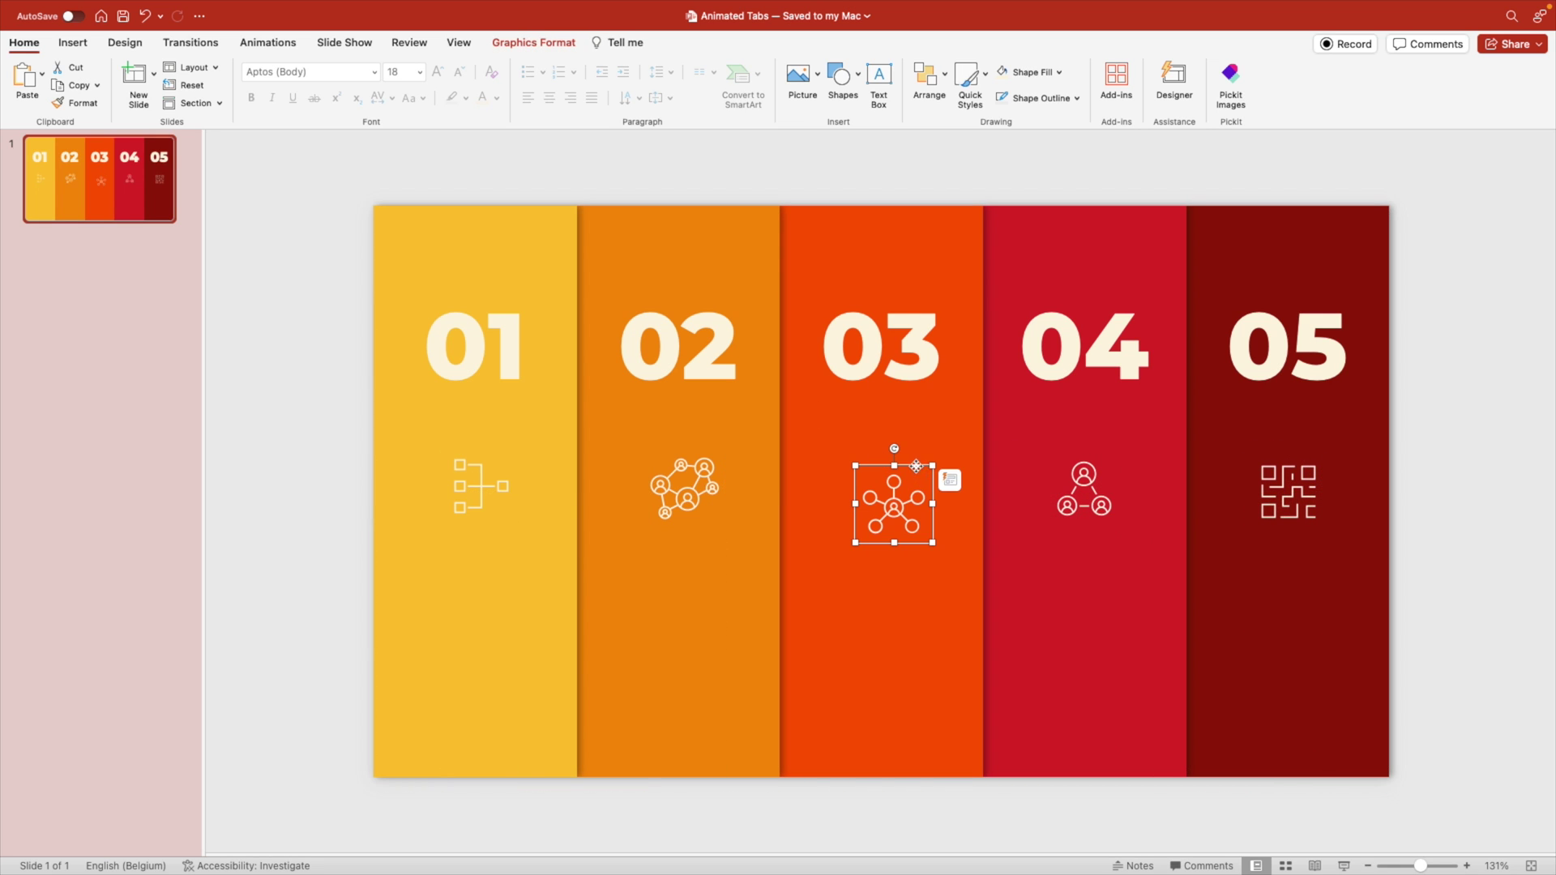
pyautogui.moveTo(916, 467); pyautogui.dragTo(907, 442)
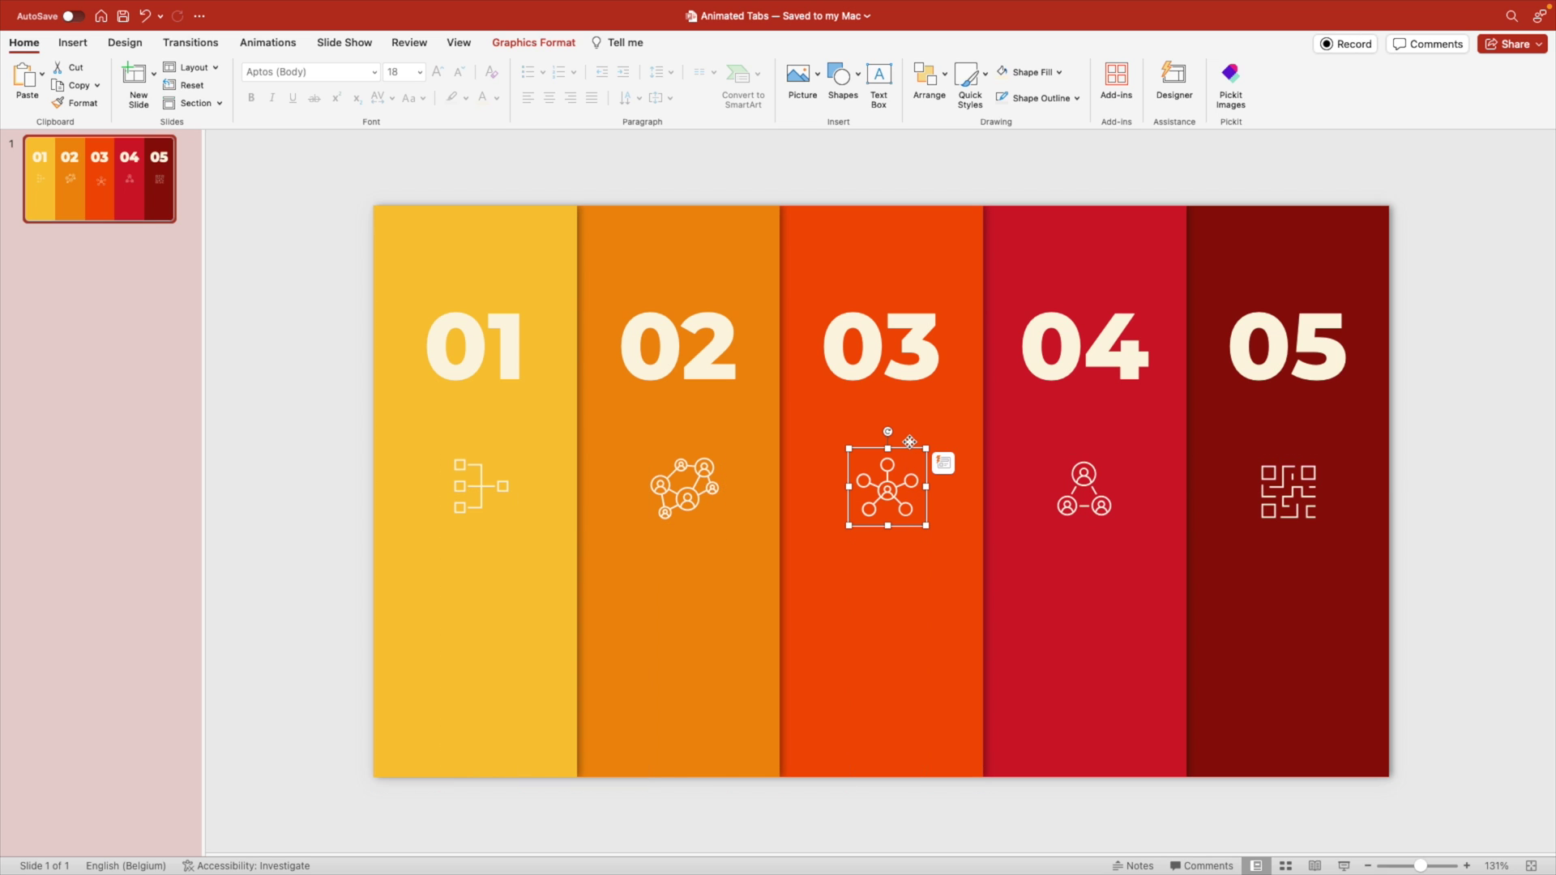
# Step: Align all five icons to middle in one row and raise the row slightly
pyautogui.moveTo(1488, 563); pyautogui.dragTo(203, 410)
pyautogui.click(927, 75)
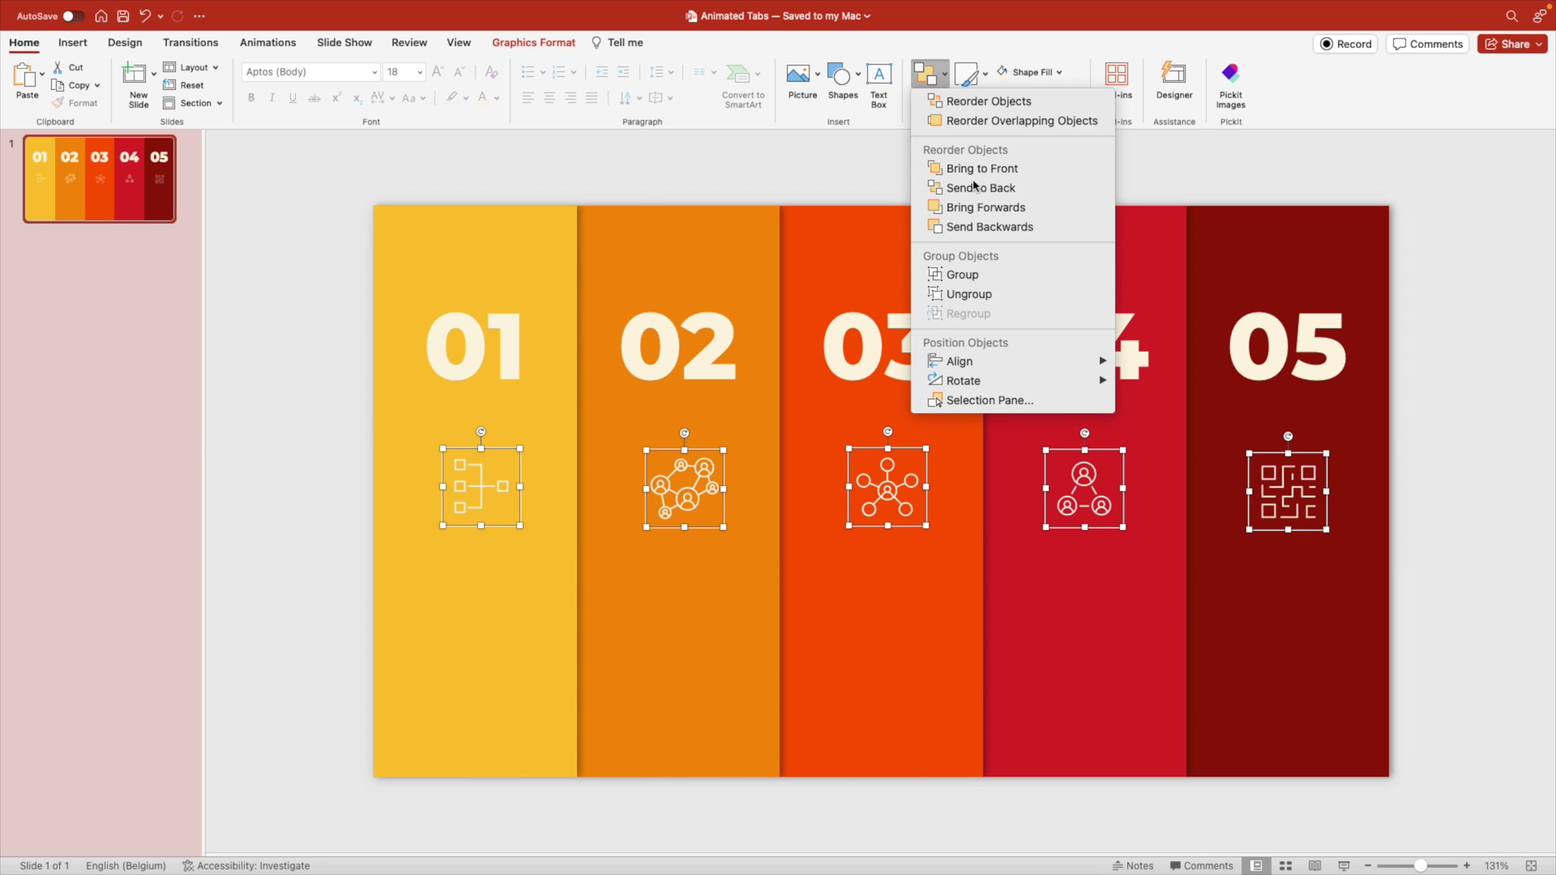
pyautogui.moveTo(1109, 369)
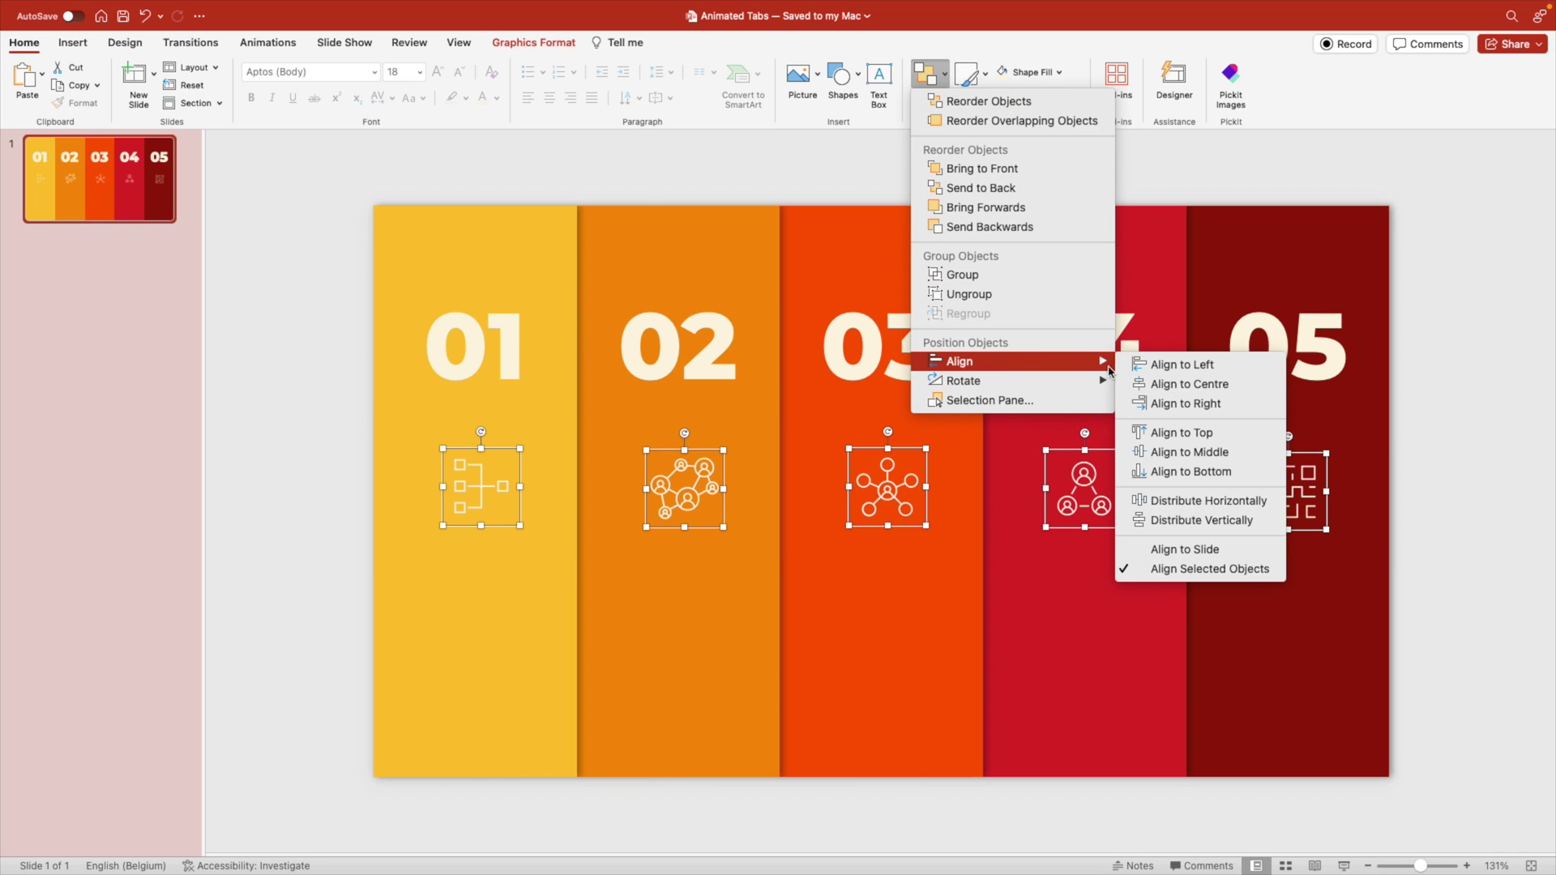
pyautogui.click(1182, 452)
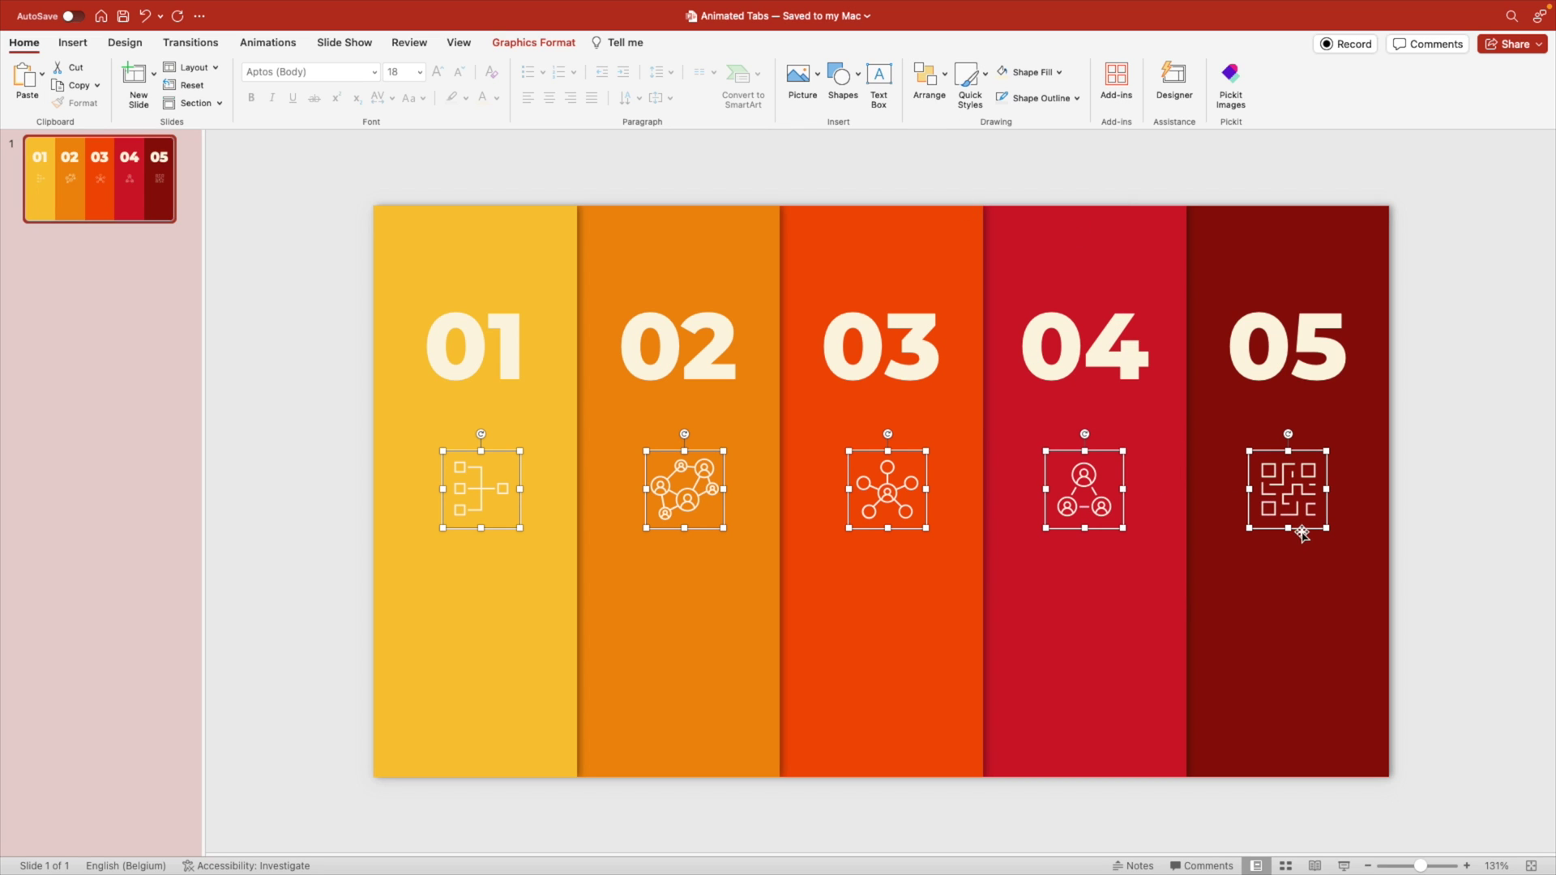
pyautogui.moveTo(1302, 530); pyautogui.dragTo(1302, 517)
pyautogui.click(1459, 484)
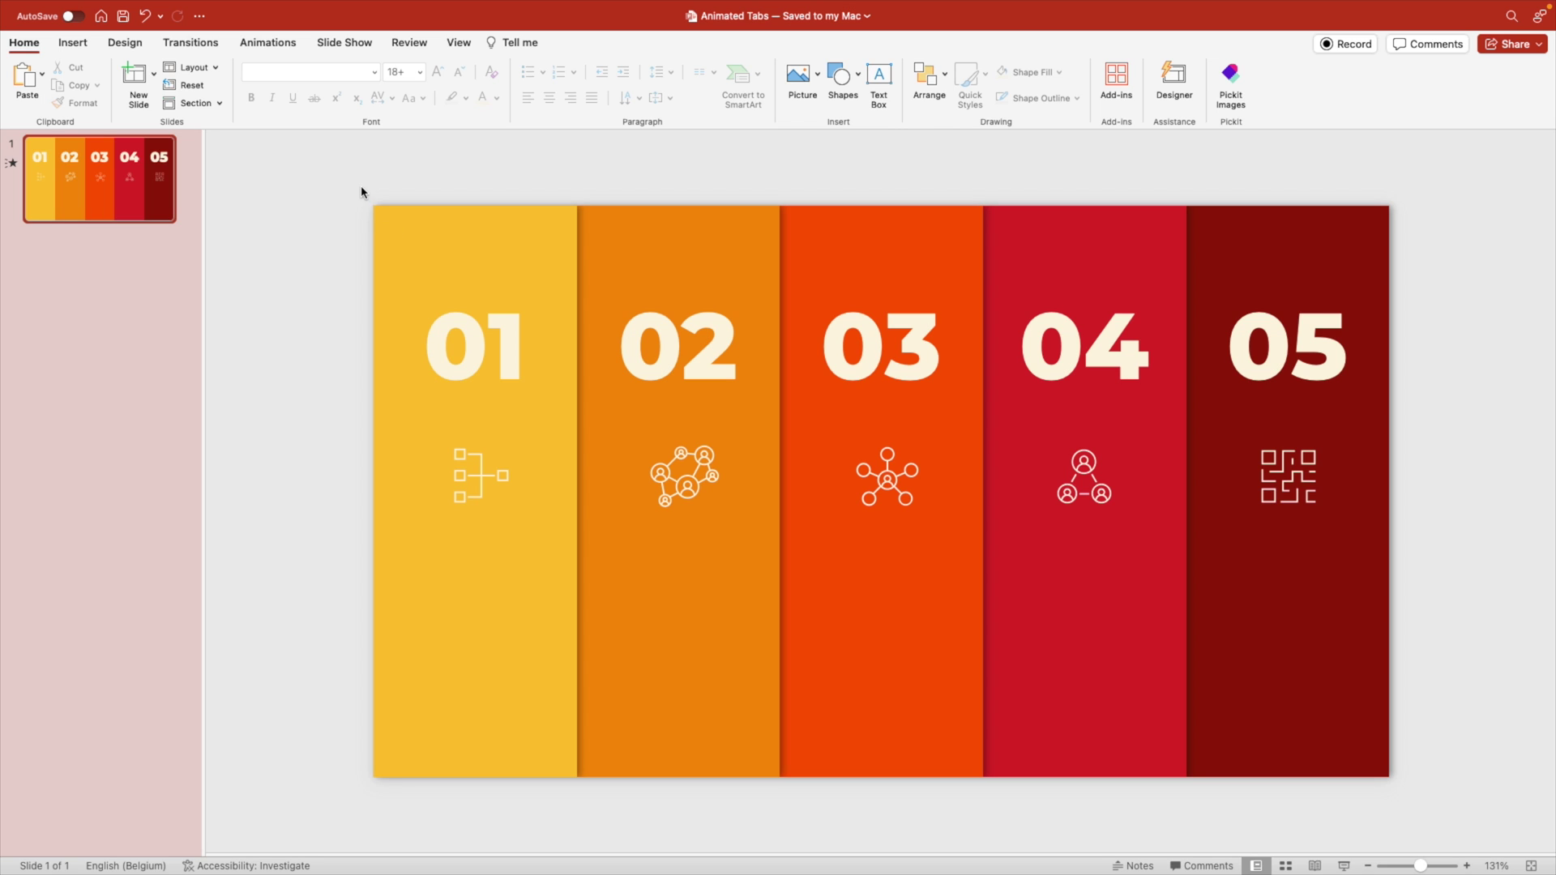
# Step: Group each column's tab, number and icon into one object with Cmd+Alt+G
pyautogui.moveTo(362, 192); pyautogui.dragTo(625, 816)
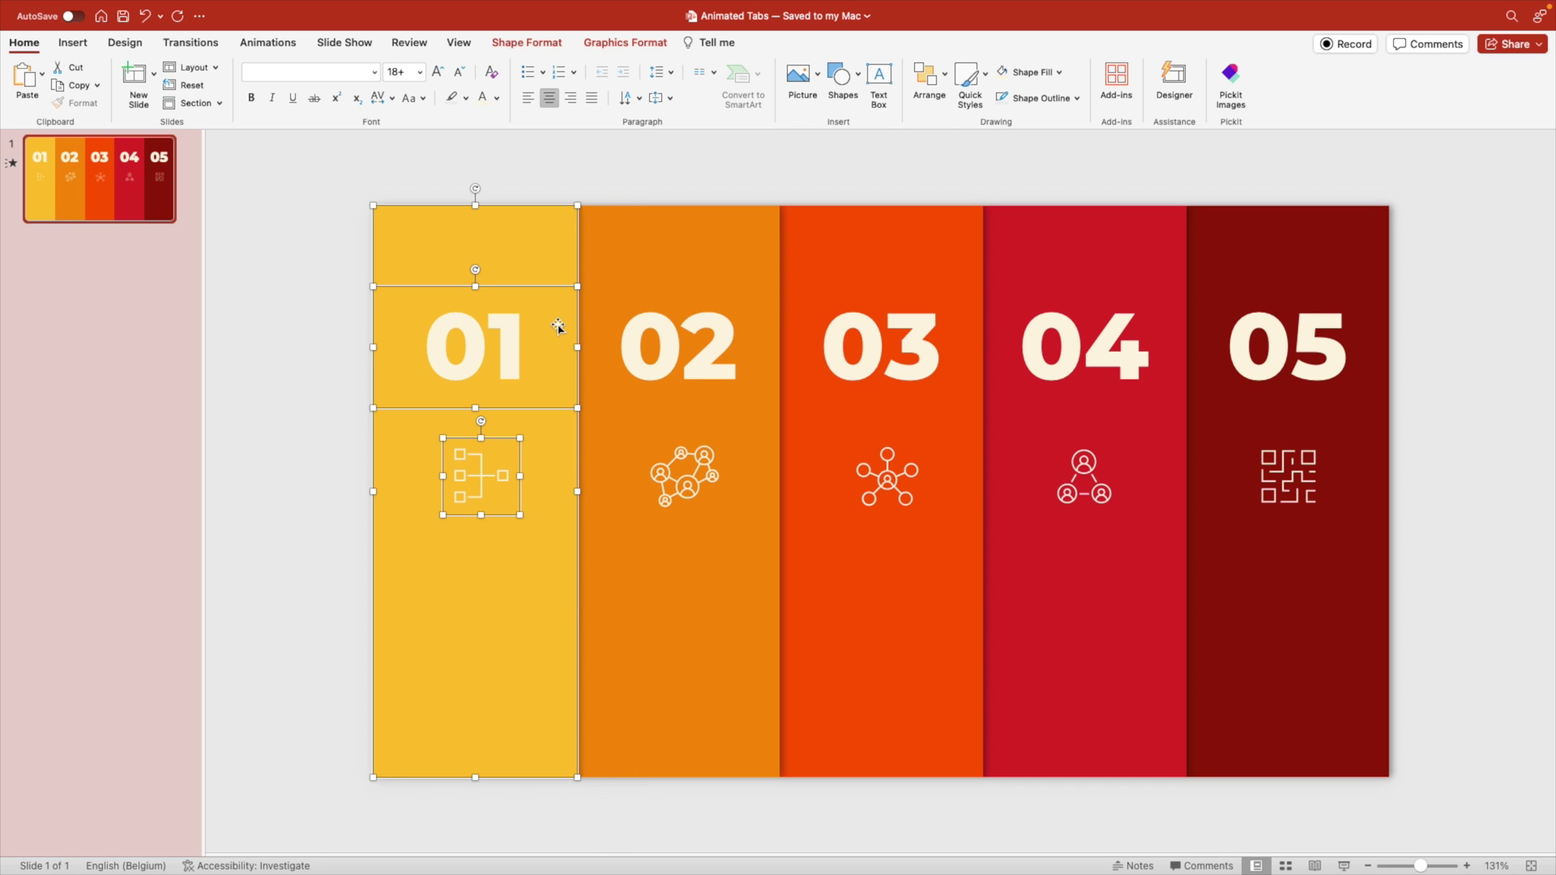
pyautogui.press('super+alt+g')
pyautogui.moveTo(532, 154); pyautogui.dragTo(817, 853)
pyautogui.moveTo(743, 140); pyautogui.dragTo(1054, 831)
pyautogui.press('super+alt+g')
pyautogui.moveTo(973, 164); pyautogui.dragTo(1223, 809)
pyautogui.press('super+alt+g')
pyautogui.moveTo(1148, 164); pyautogui.dragTo(1437, 865)
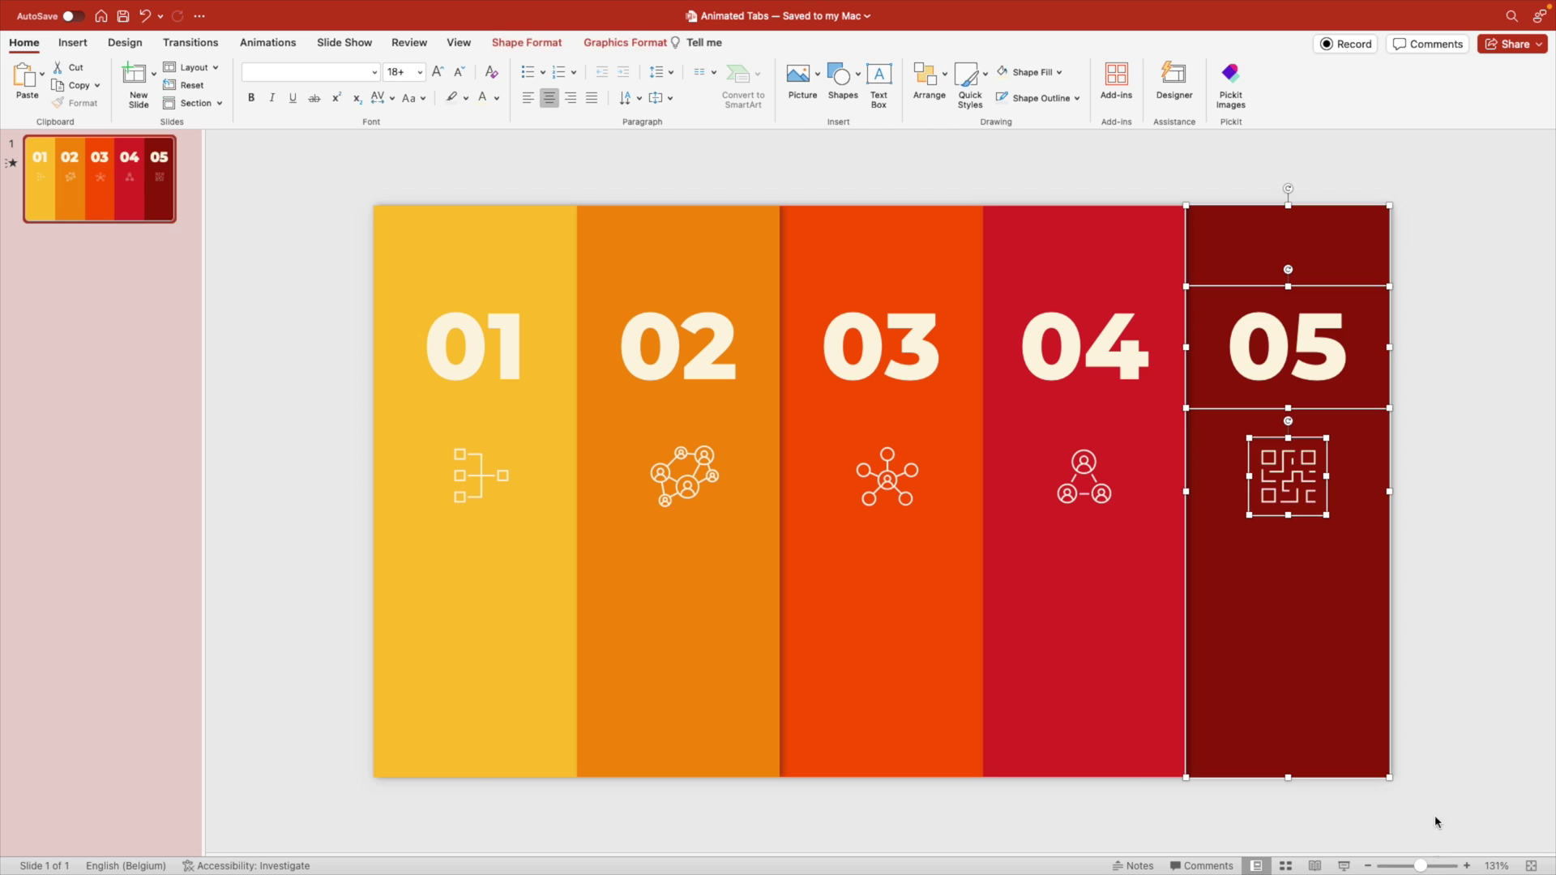
pyautogui.press('super+alt+g')
# Step: Verify that each of the five columns selects as a single group
pyautogui.click(498, 677)
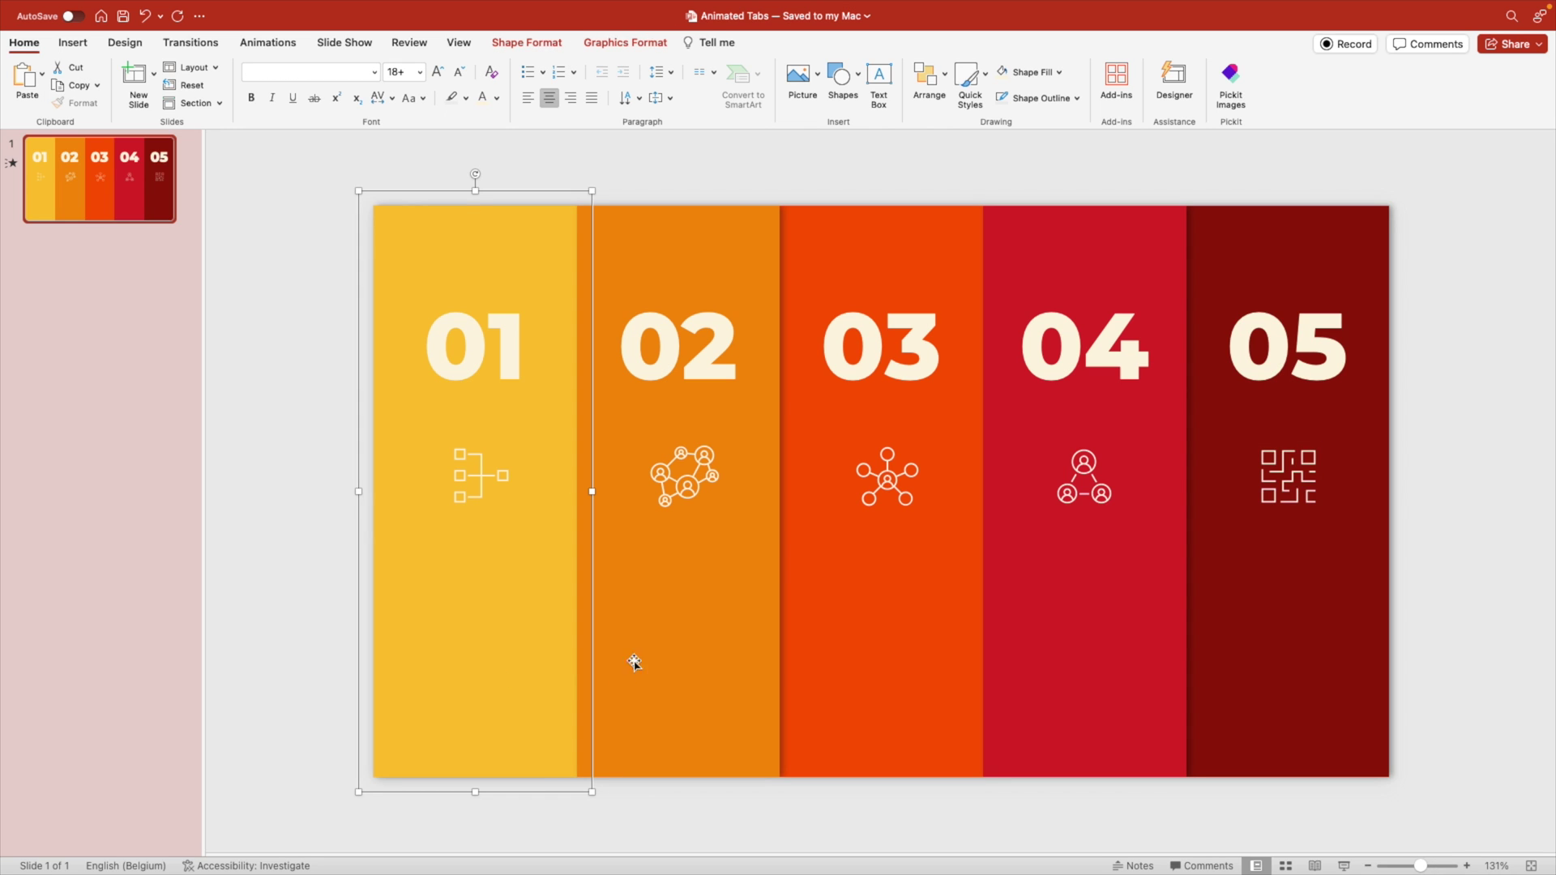
pyautogui.click(655, 640)
pyautogui.keyDown('shift'); pyautogui.click(915, 627); pyautogui.keyUp('shift')
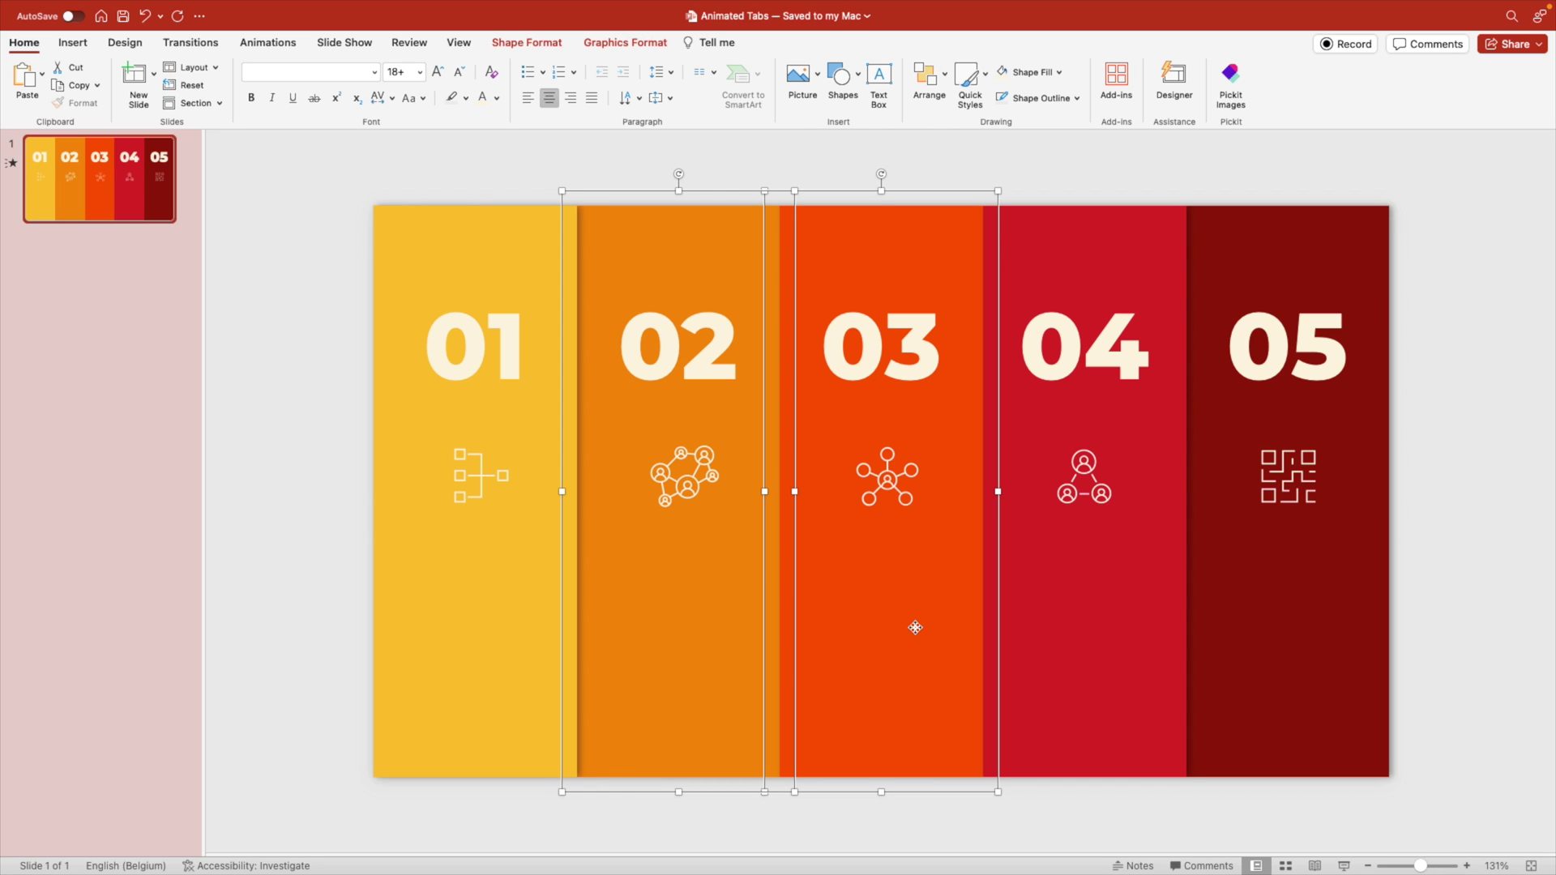
pyautogui.click(941, 633)
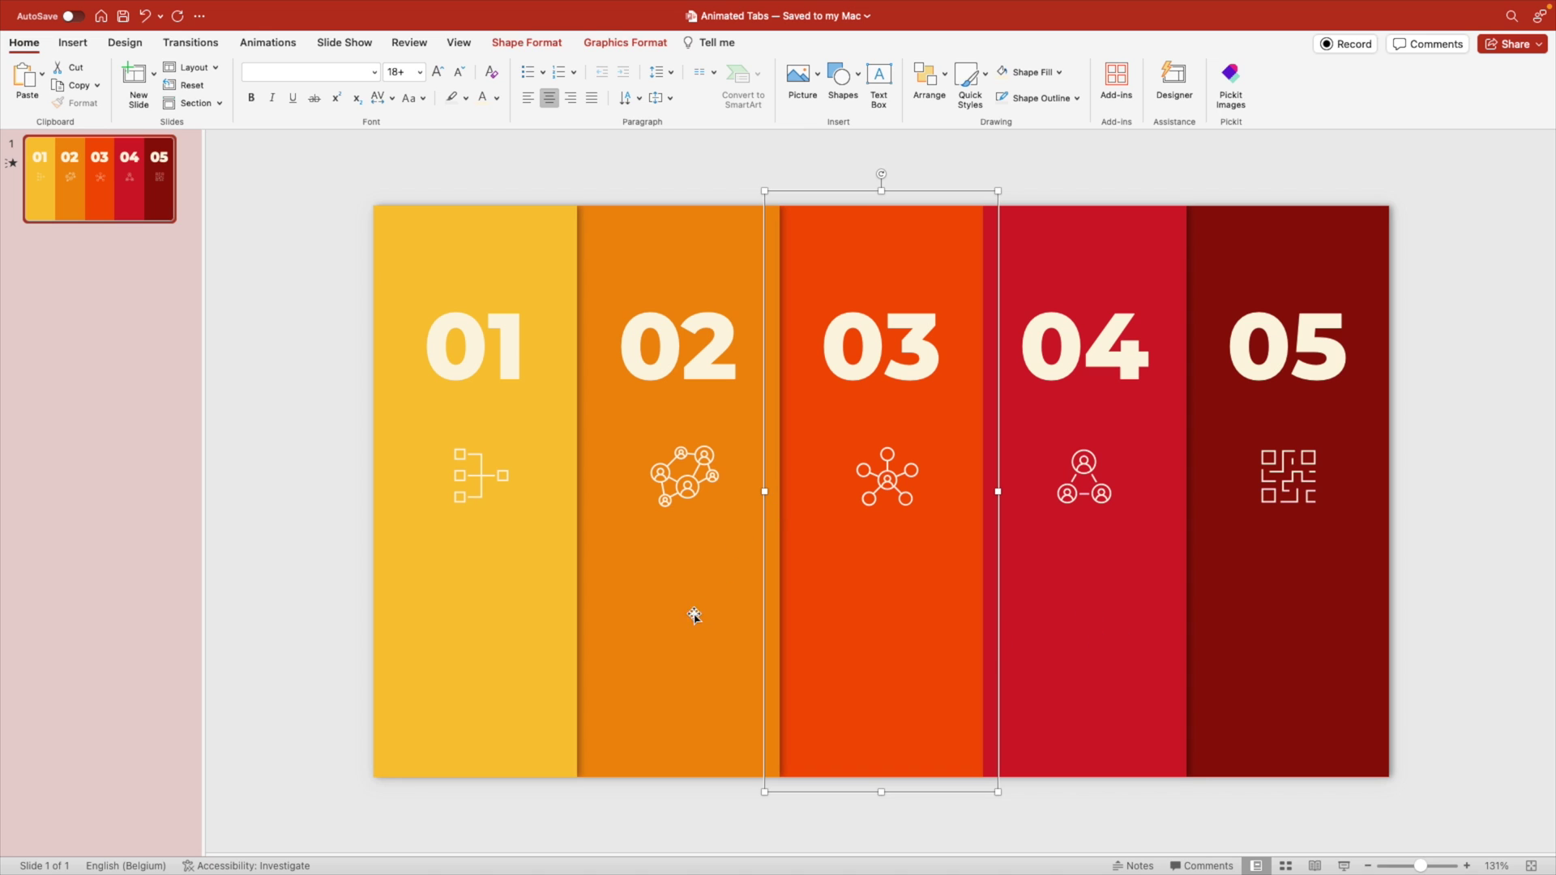
pyautogui.click(1036, 614)
pyautogui.click(1316, 619)
pyautogui.click(1390, 631)
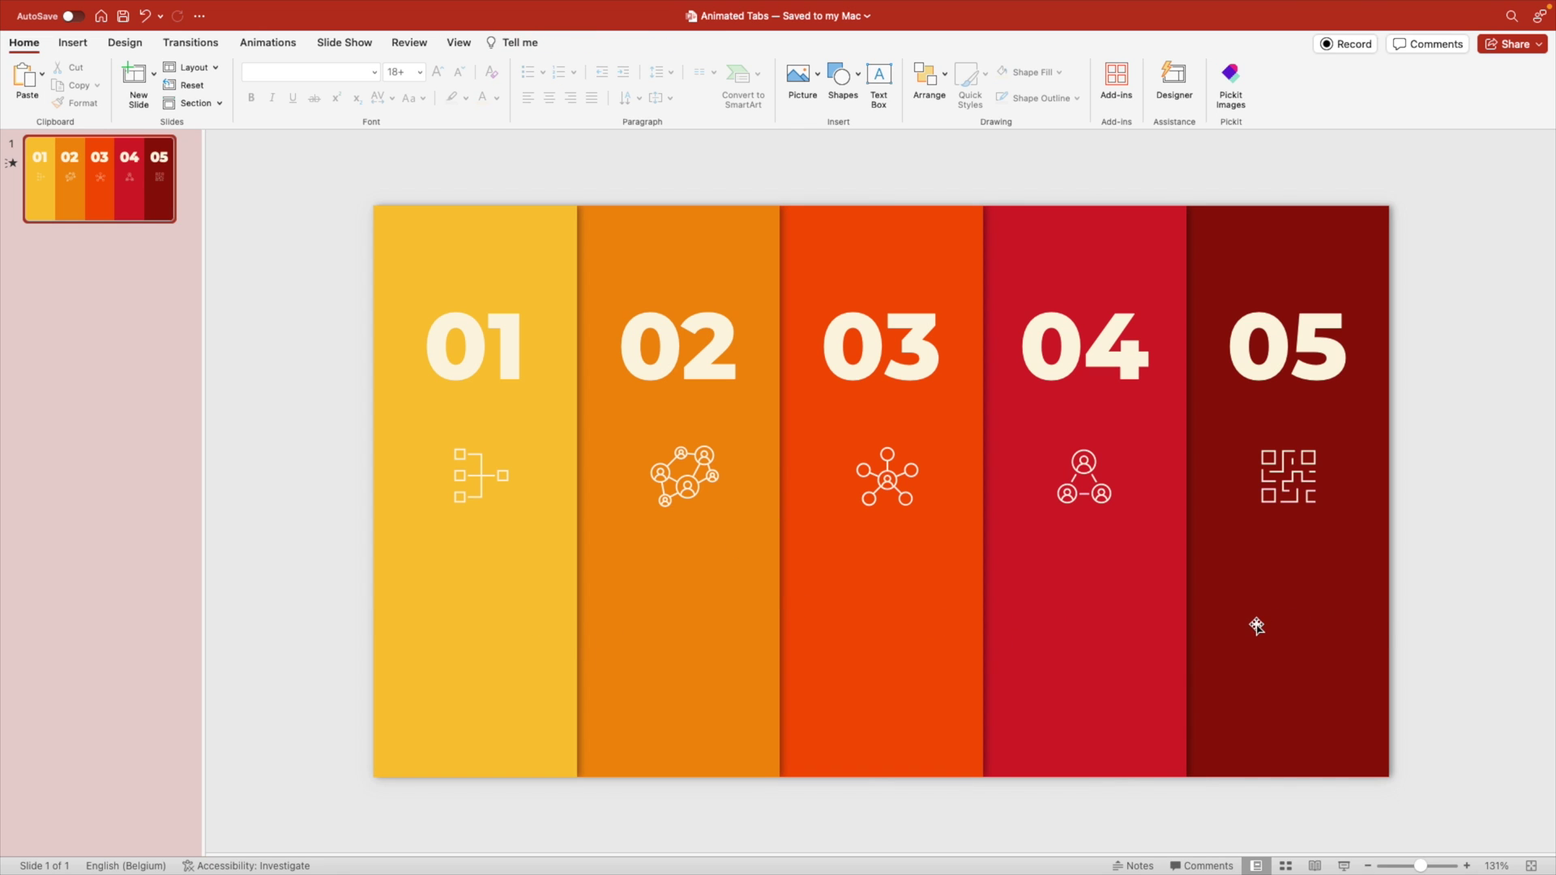
# Step: Ungroup the combined selection back into five separate column groups
pyautogui.moveTo(1472, 817); pyautogui.dragTo(264, 159)
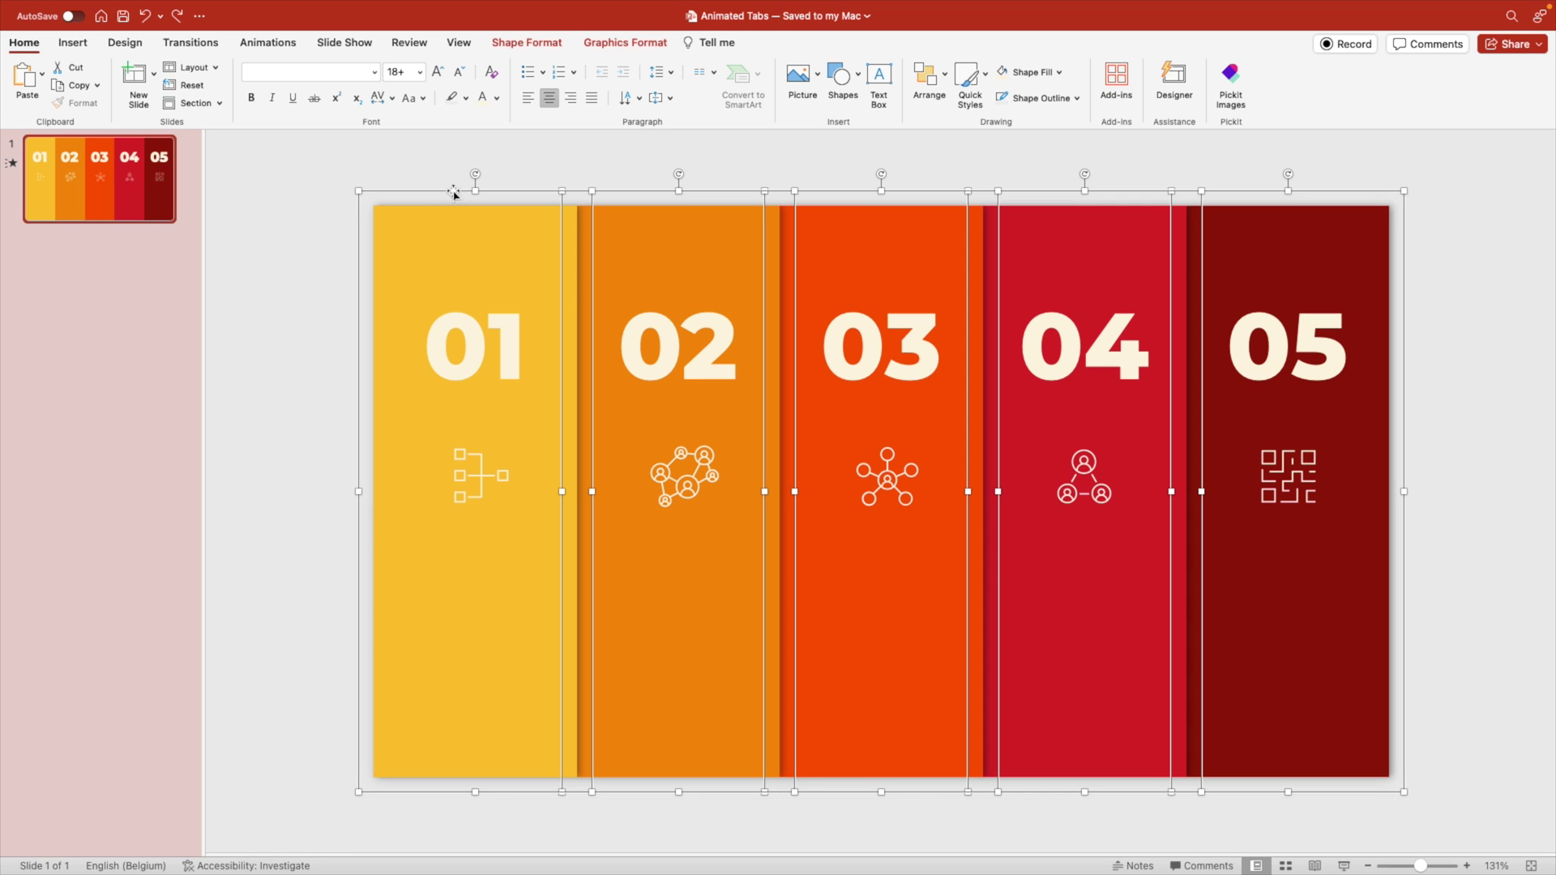
pyautogui.rightClick(917, 432)
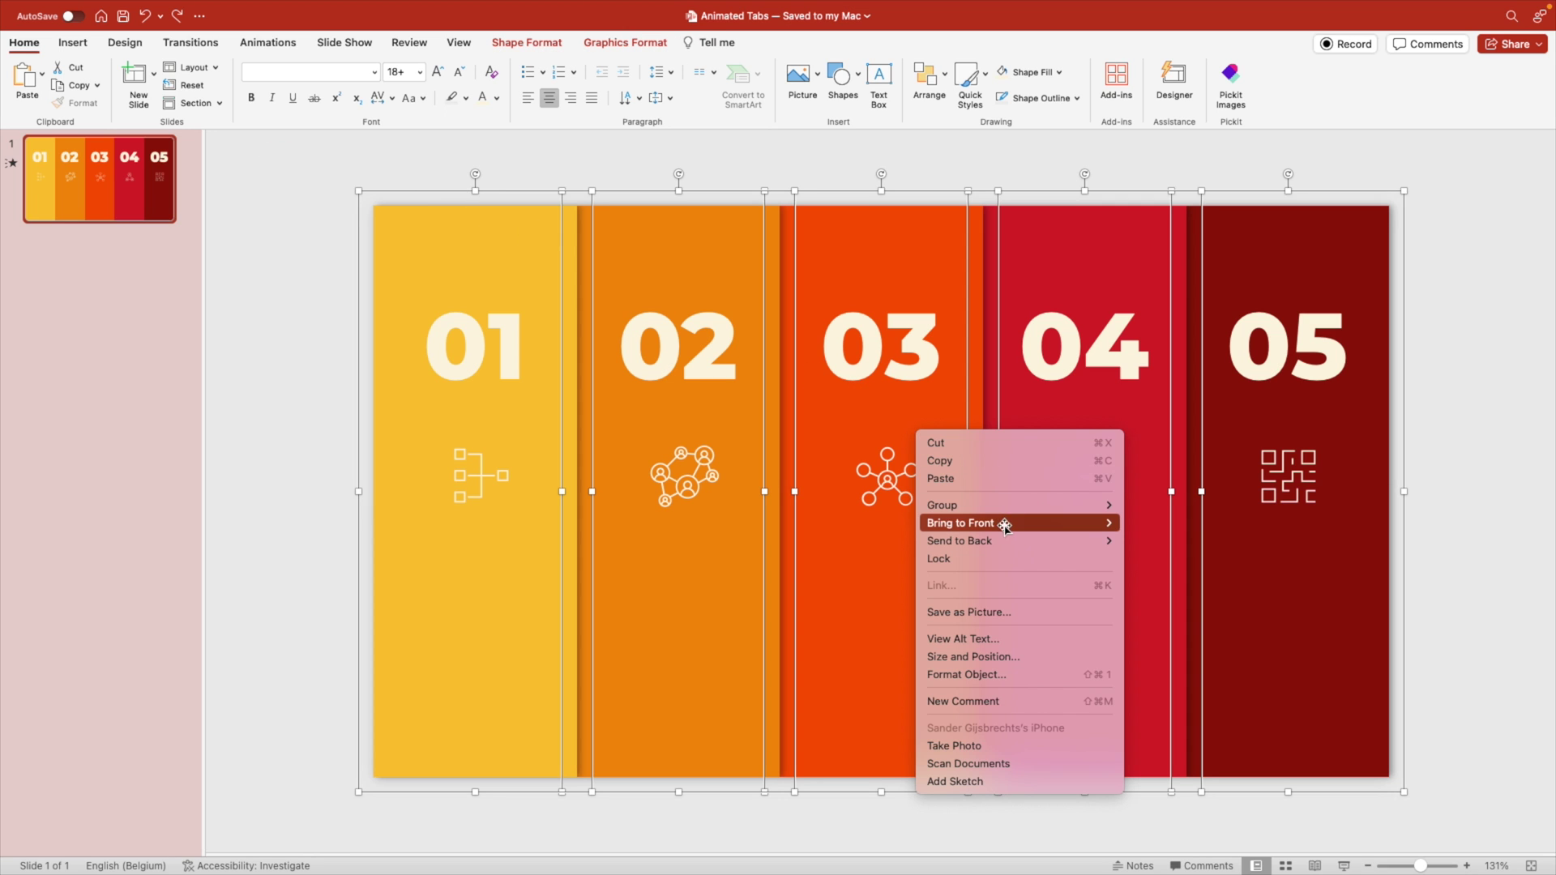
pyautogui.moveTo(1013, 505)
pyautogui.click(1170, 557)
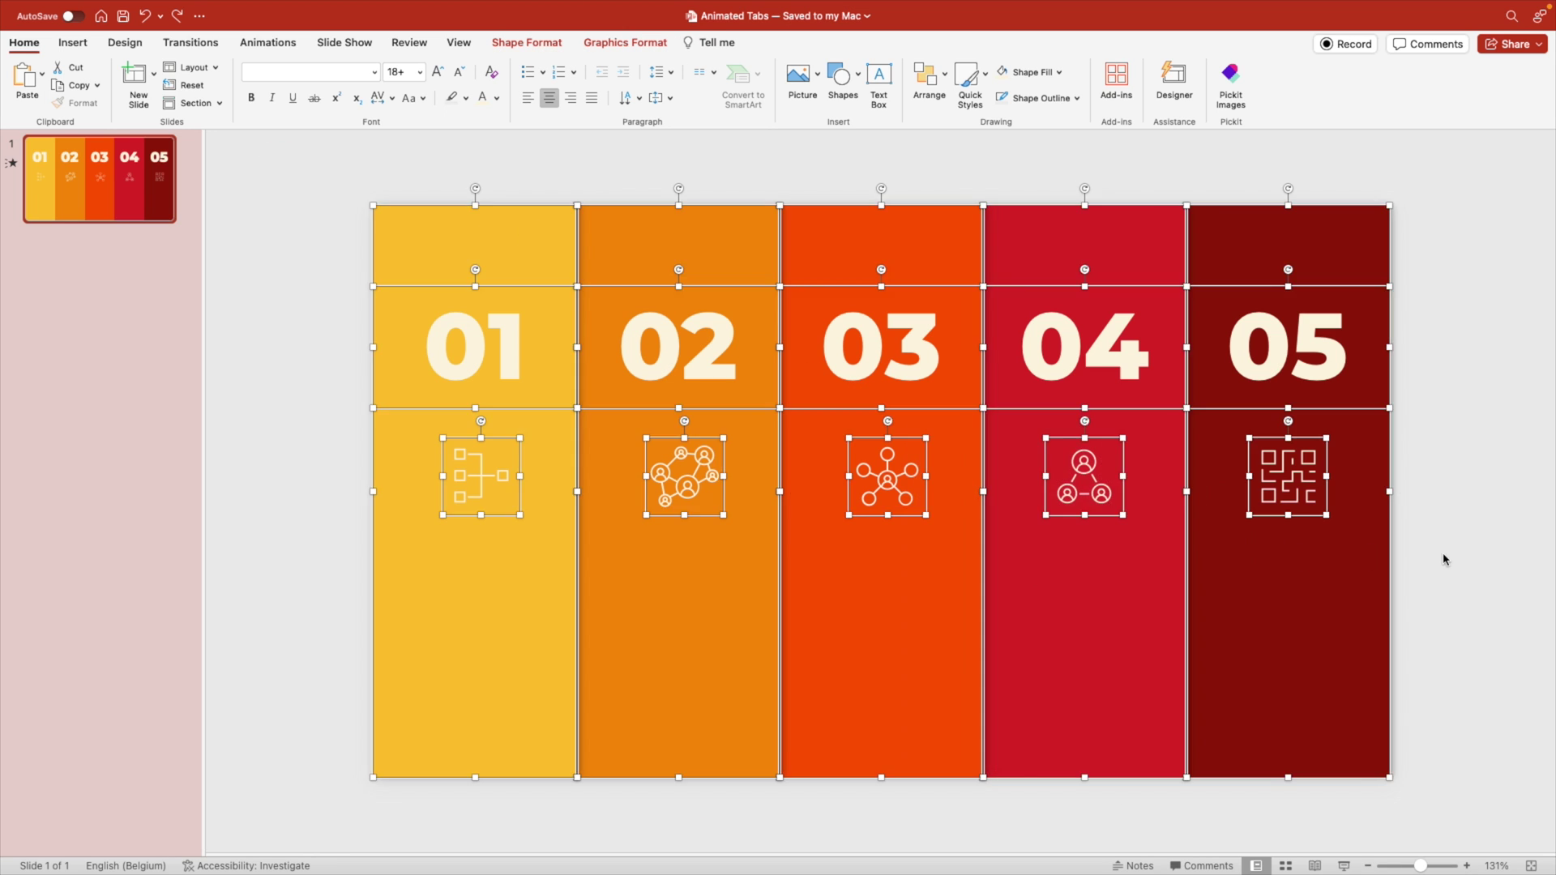
pyautogui.click(1451, 778)
# Step: Test-slide column 05, then columns 04–05, leftward and undo the moves
pyautogui.moveTo(1442, 795); pyautogui.dragTo(1175, 397)
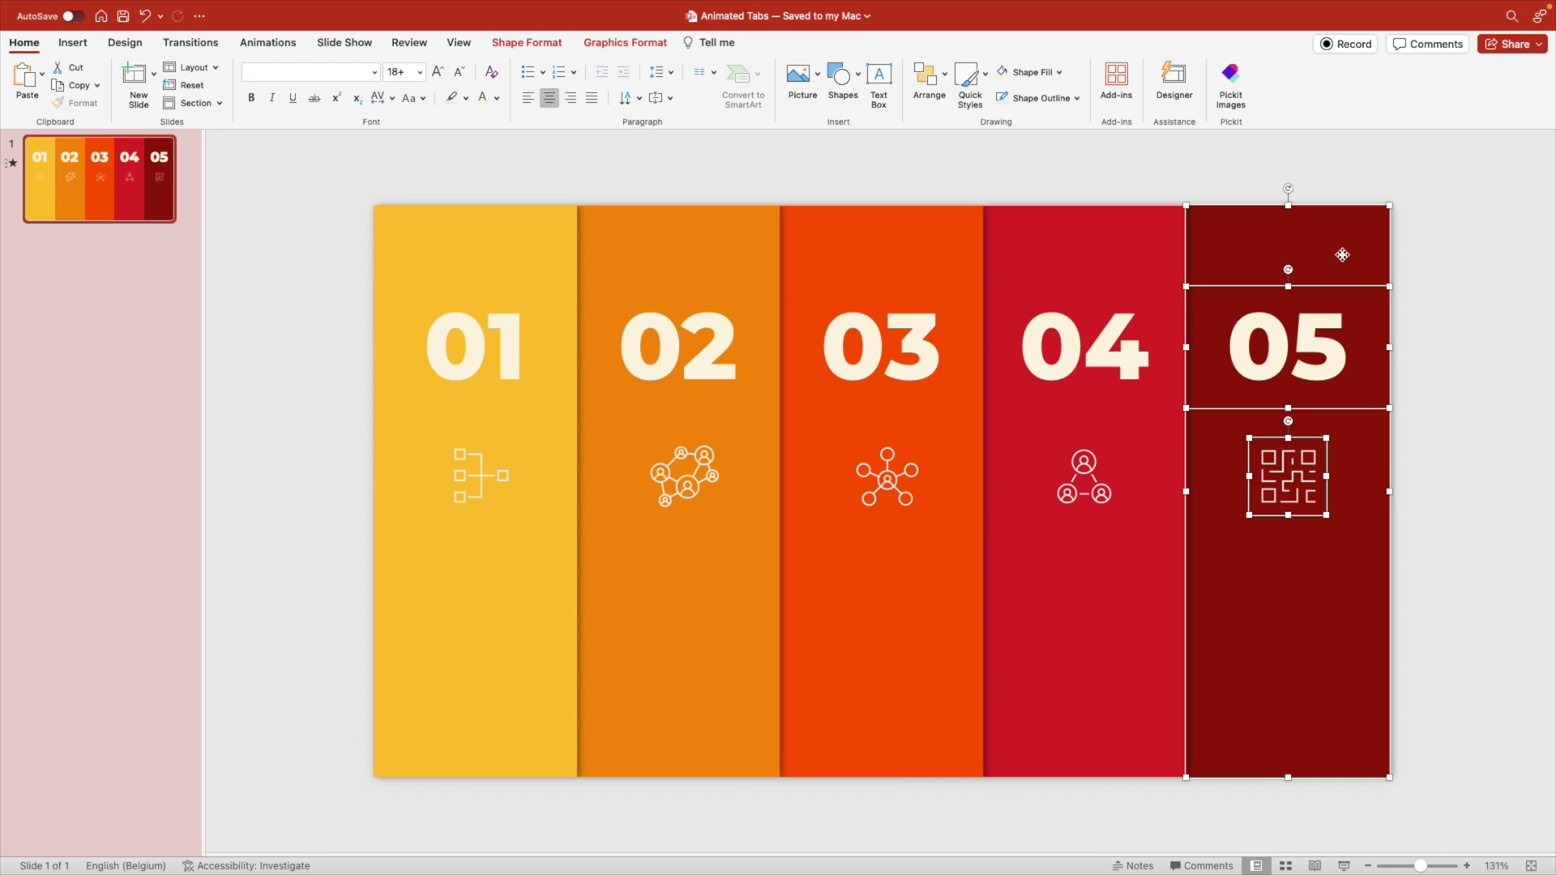
pyautogui.moveTo(1340, 251); pyautogui.dragTo(1223, 243)
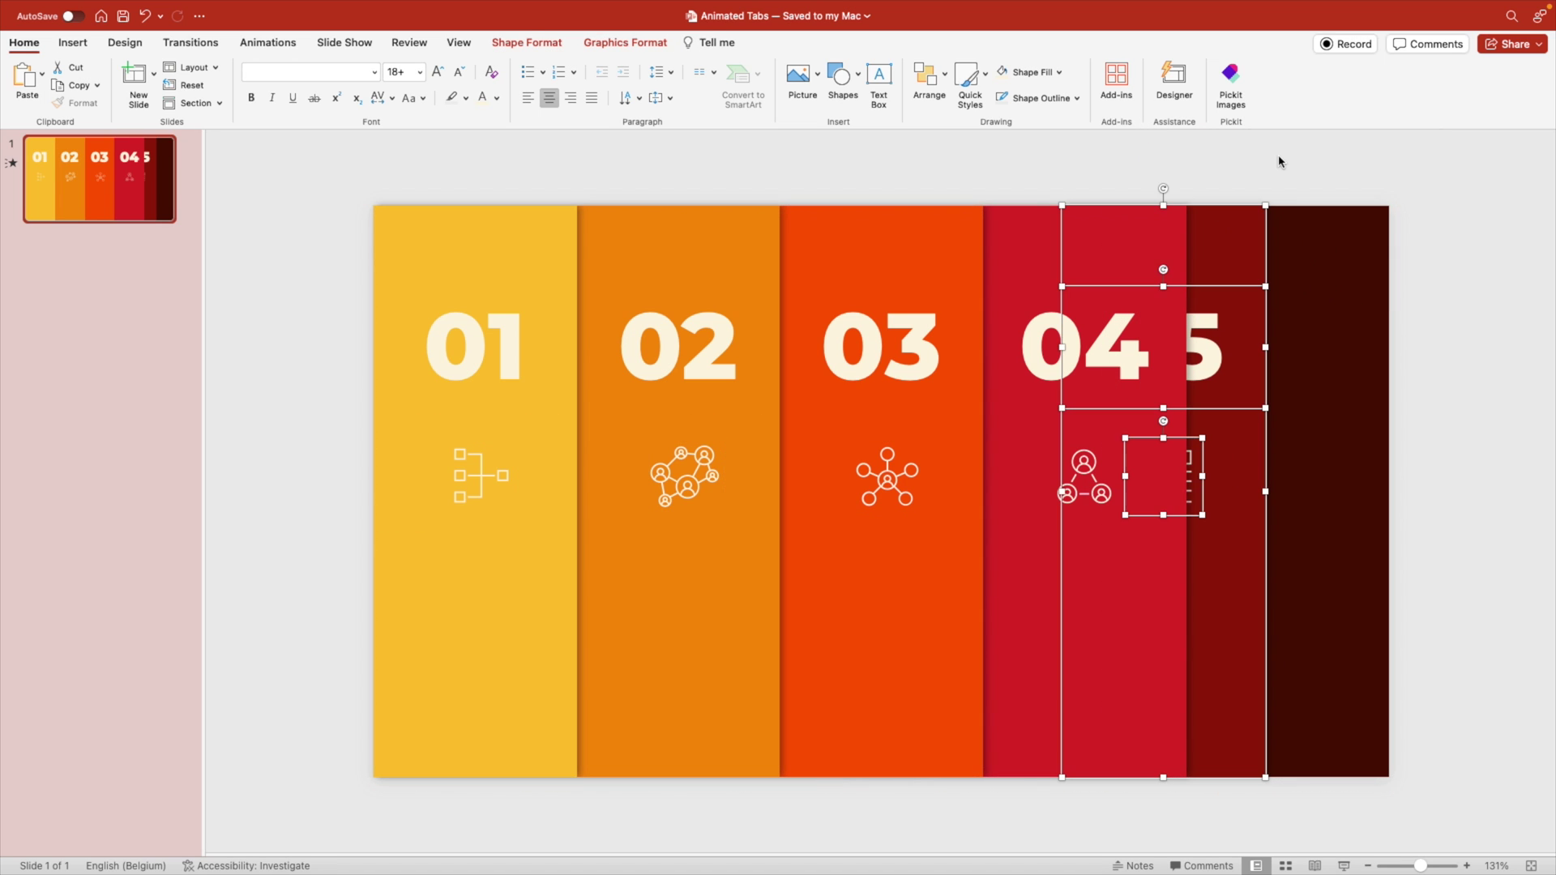
pyautogui.moveTo(1279, 154); pyautogui.dragTo(972, 798)
pyautogui.moveTo(1110, 663); pyautogui.dragTo(994, 640)
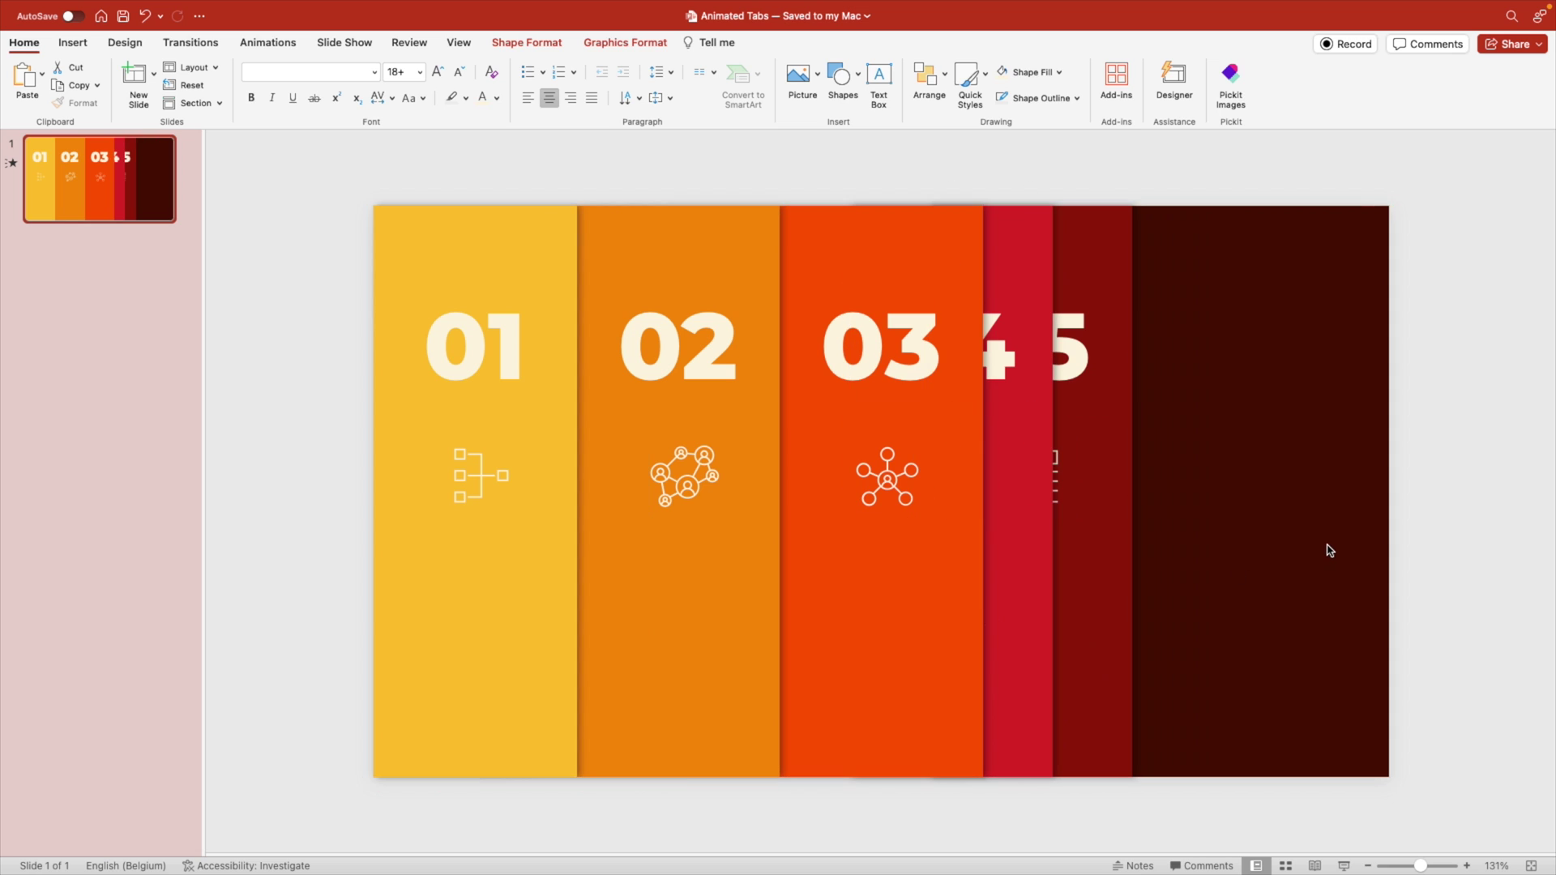
pyautogui.press('super+z')
pyautogui.press('super+z')
pyautogui.click(1407, 556)
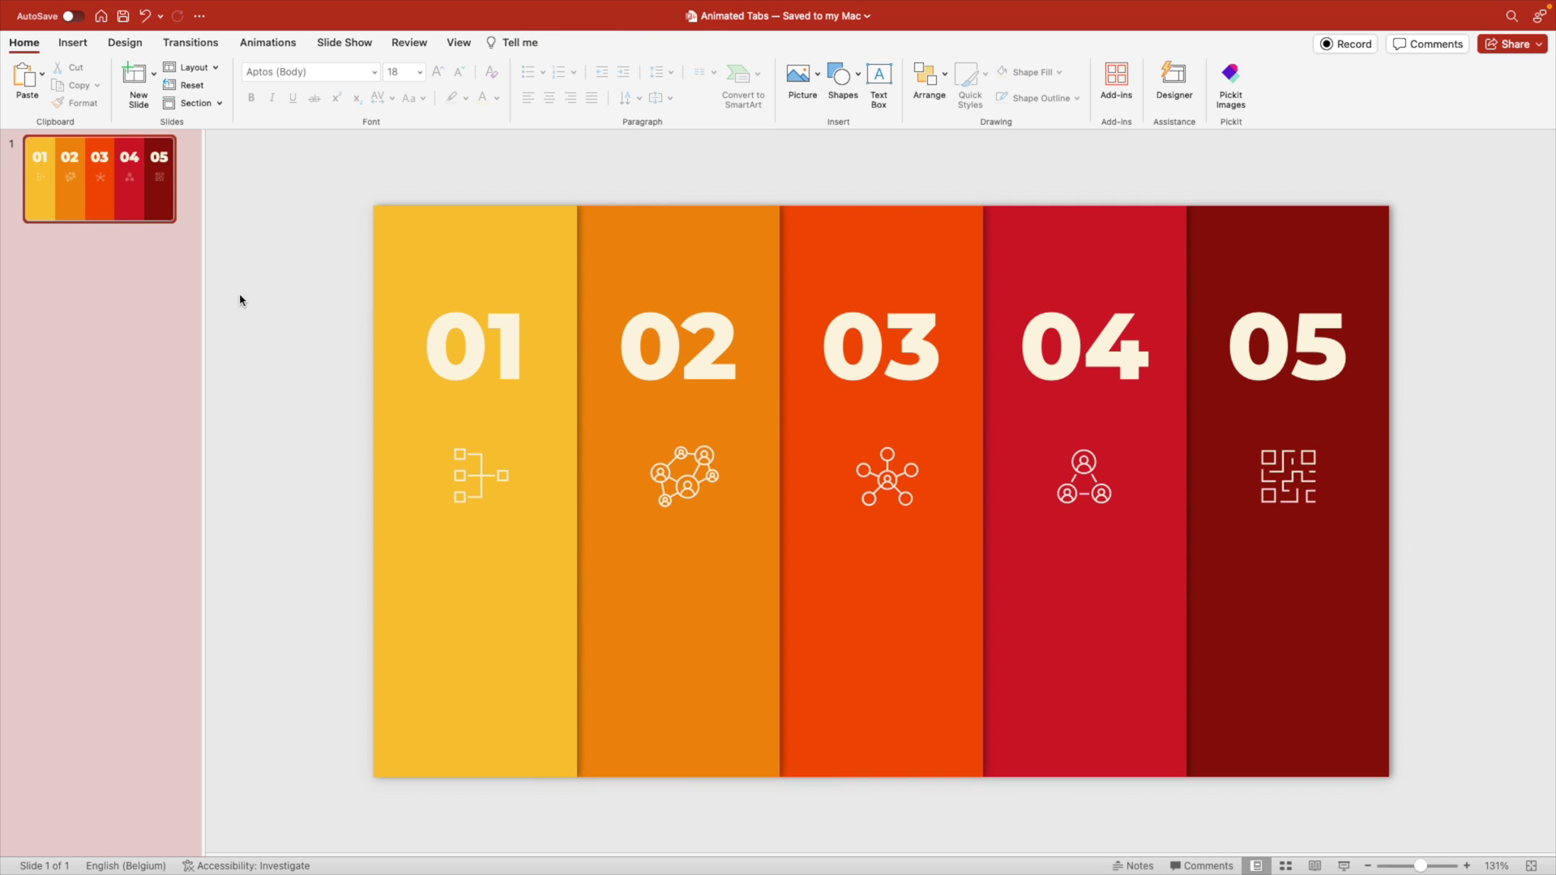
pyautogui.rightClick(87, 178)
# Step: Duplicate slide 1, then group columns 02–05 and narrow that group from the left
pyautogui.click(168, 282)
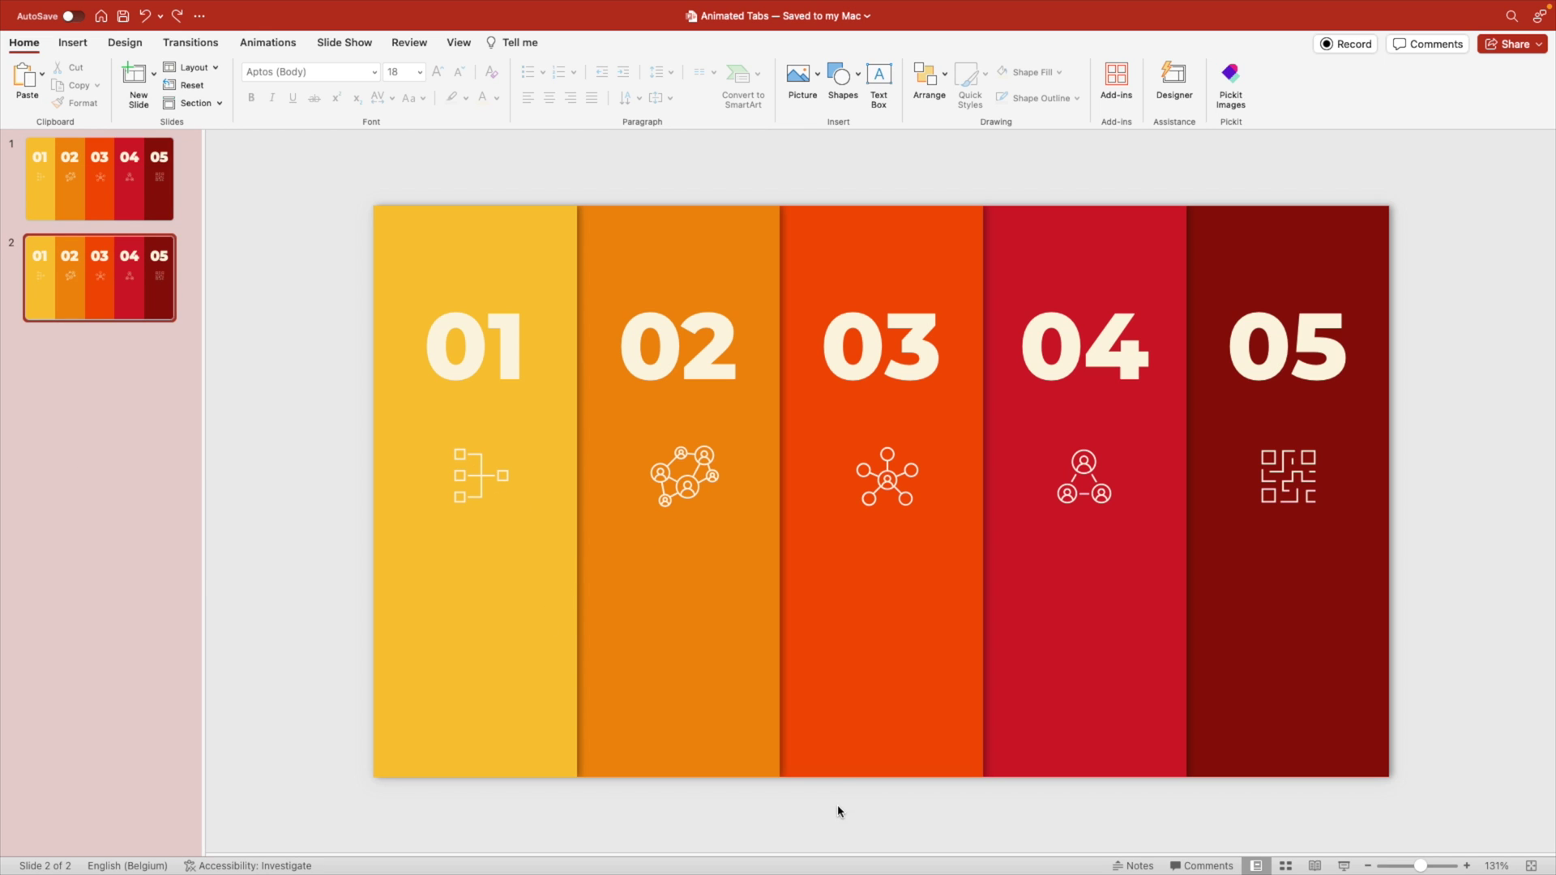
pyautogui.click(705, 713)
pyautogui.keyDown('shift'); pyautogui.click(976, 660); pyautogui.keyUp('shift')
pyautogui.keyDown('shift'); pyautogui.click(1078, 668); pyautogui.keyUp('shift')
pyautogui.keyDown('shift'); pyautogui.click(1258, 665); pyautogui.keyUp('shift')
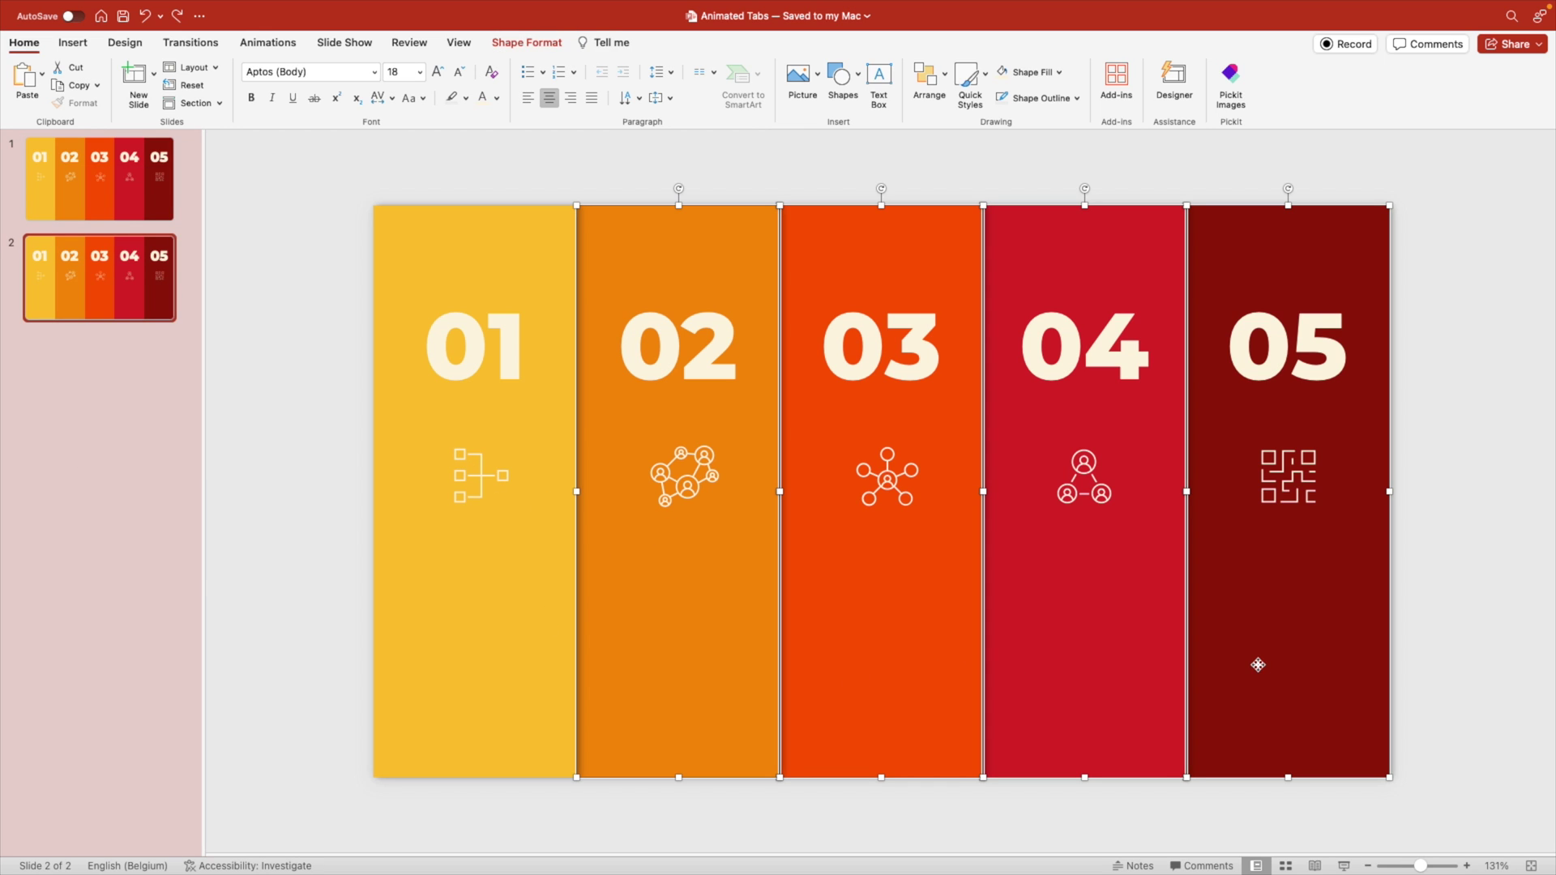
pyautogui.press('super+alt+g')
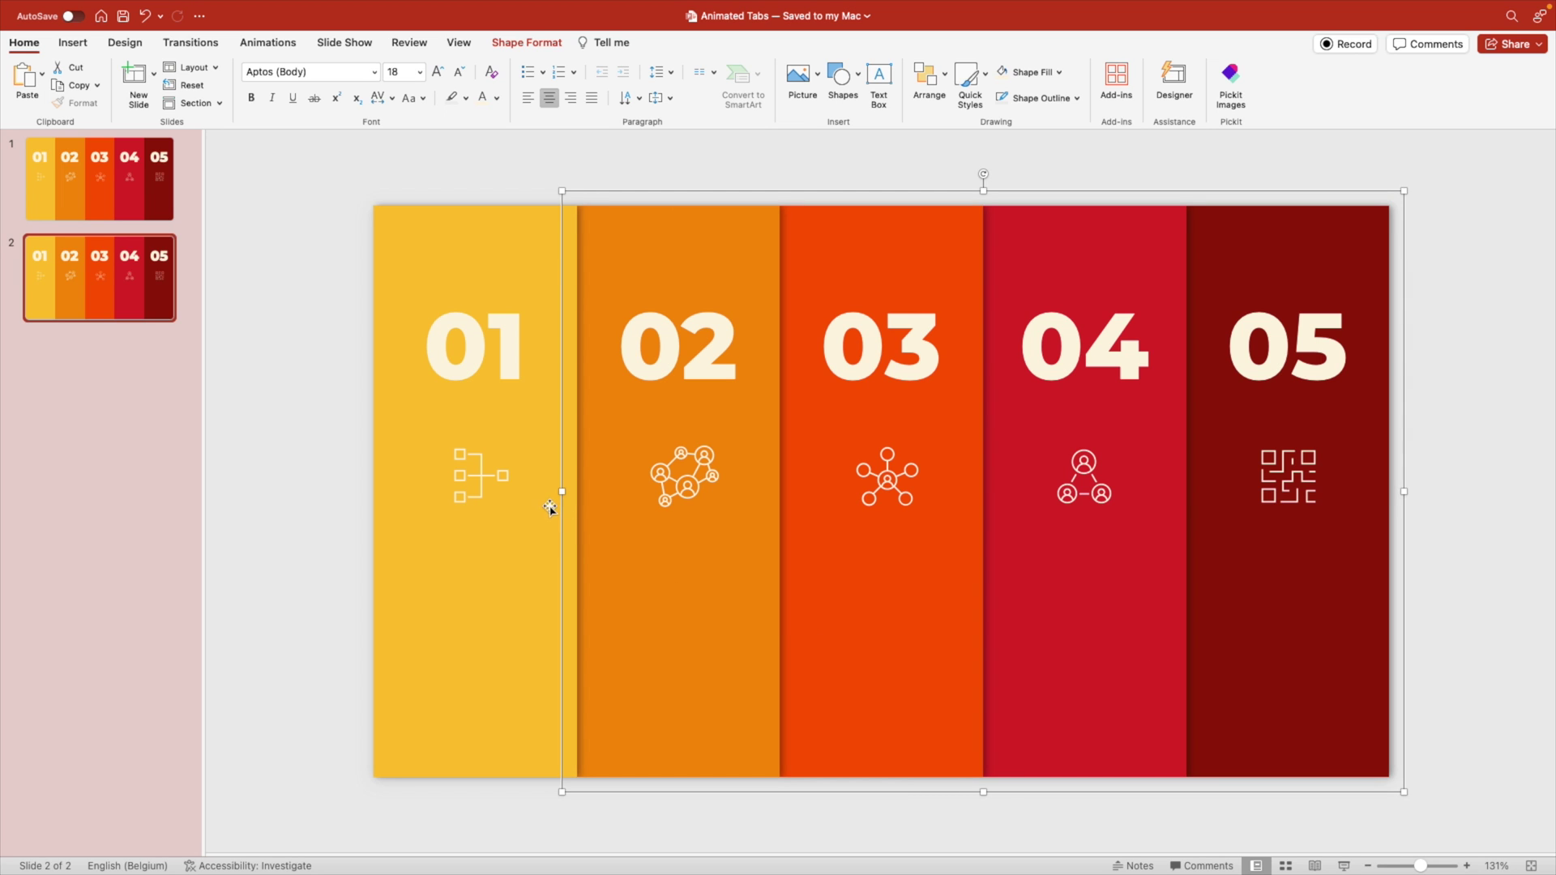
pyautogui.moveTo(561, 492); pyautogui.dragTo(722, 486)
# Step: Widen the yellow 01 tab rightward and ungroup columns 02–05 into separate shapes
pyautogui.click(525, 621)
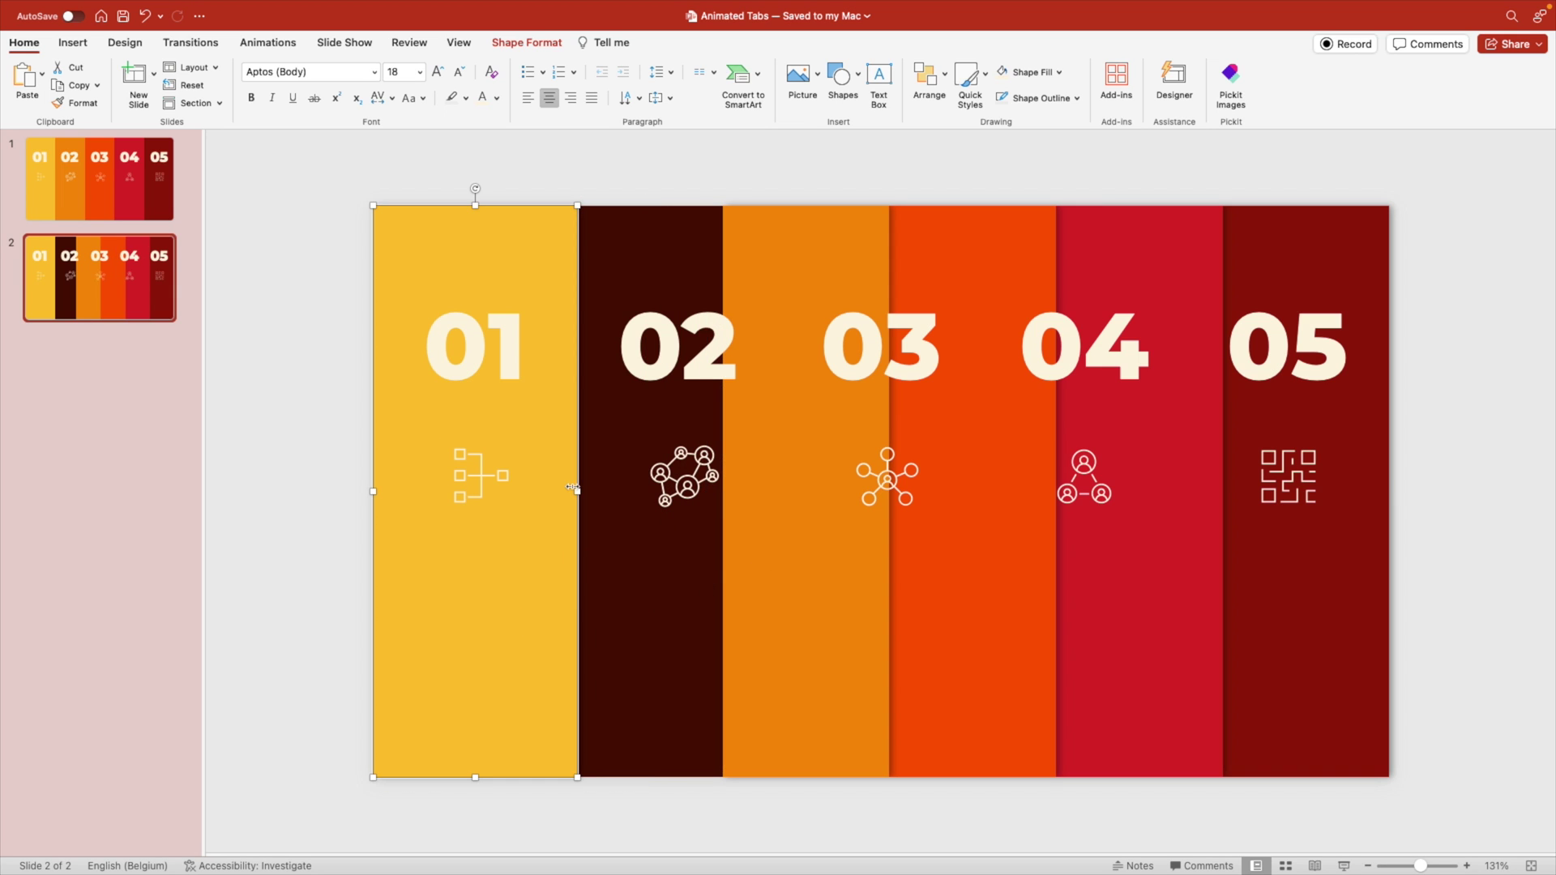
pyautogui.moveTo(573, 490); pyautogui.dragTo(723, 488)
pyautogui.click(803, 629)
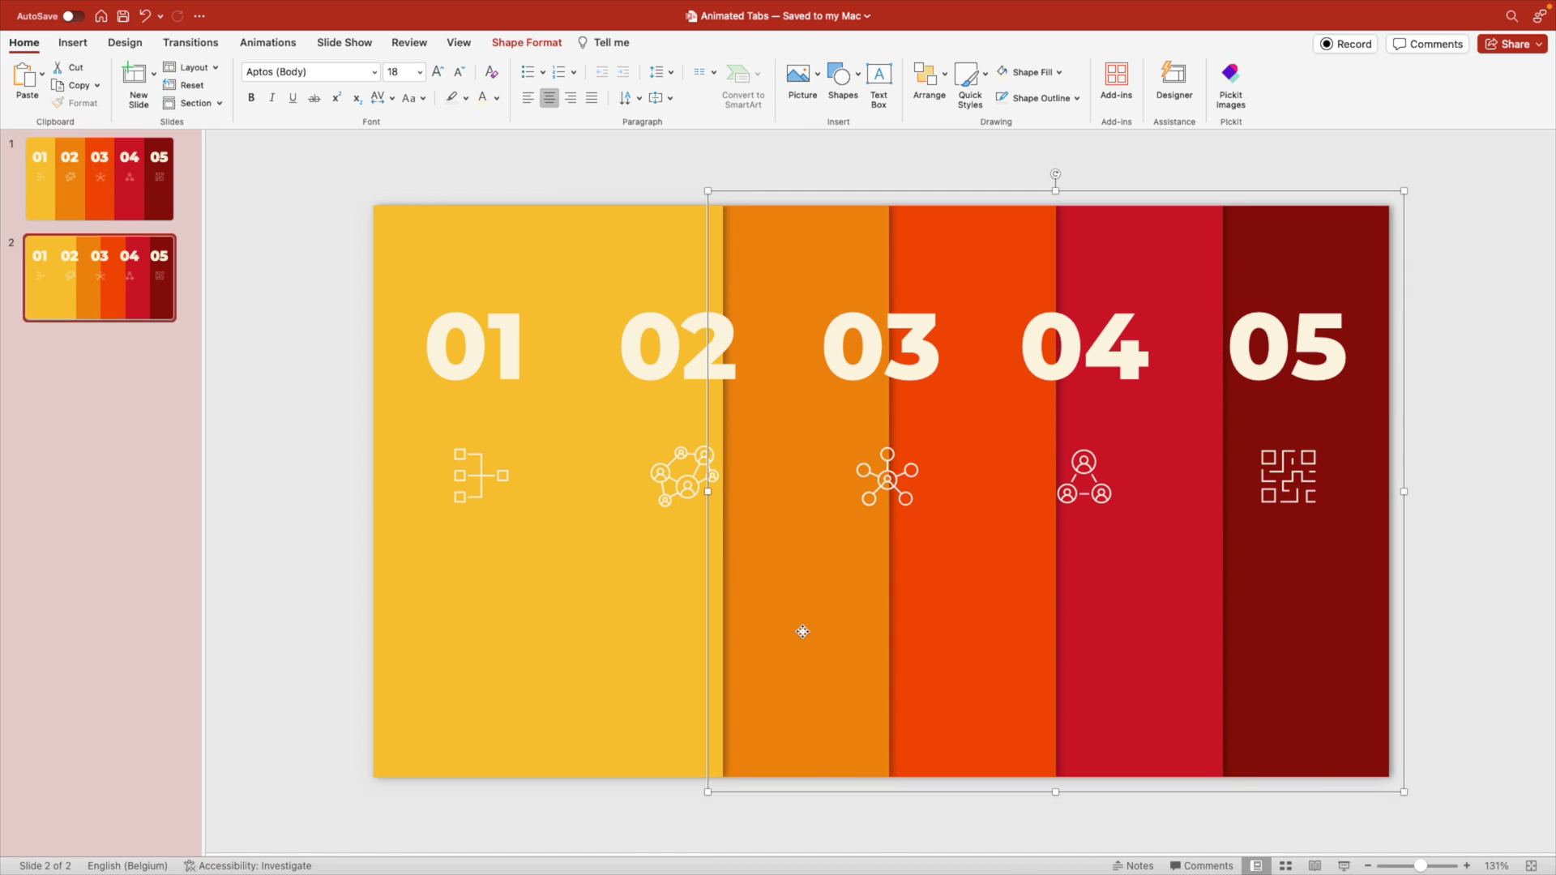
pyautogui.rightClick(803, 630)
pyautogui.moveTo(937, 510)
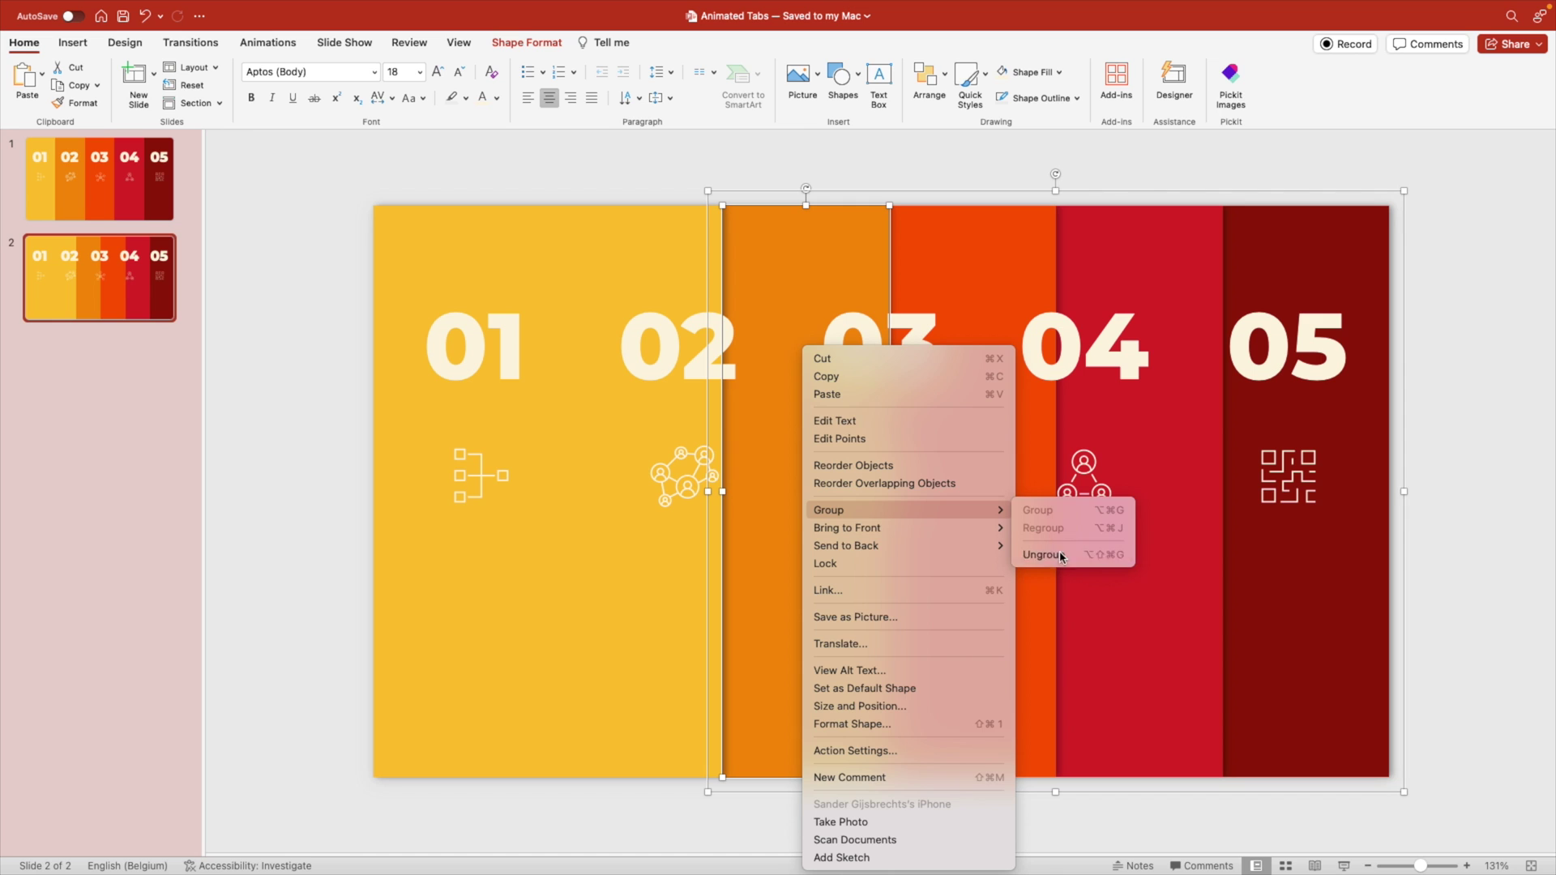
pyautogui.click(1054, 555)
pyautogui.click(1408, 547)
# Step: Shift the 05, 04 and 03 numbers and icons right to centre them in their tabs
pyautogui.moveTo(1458, 596); pyautogui.dragTo(1181, 279)
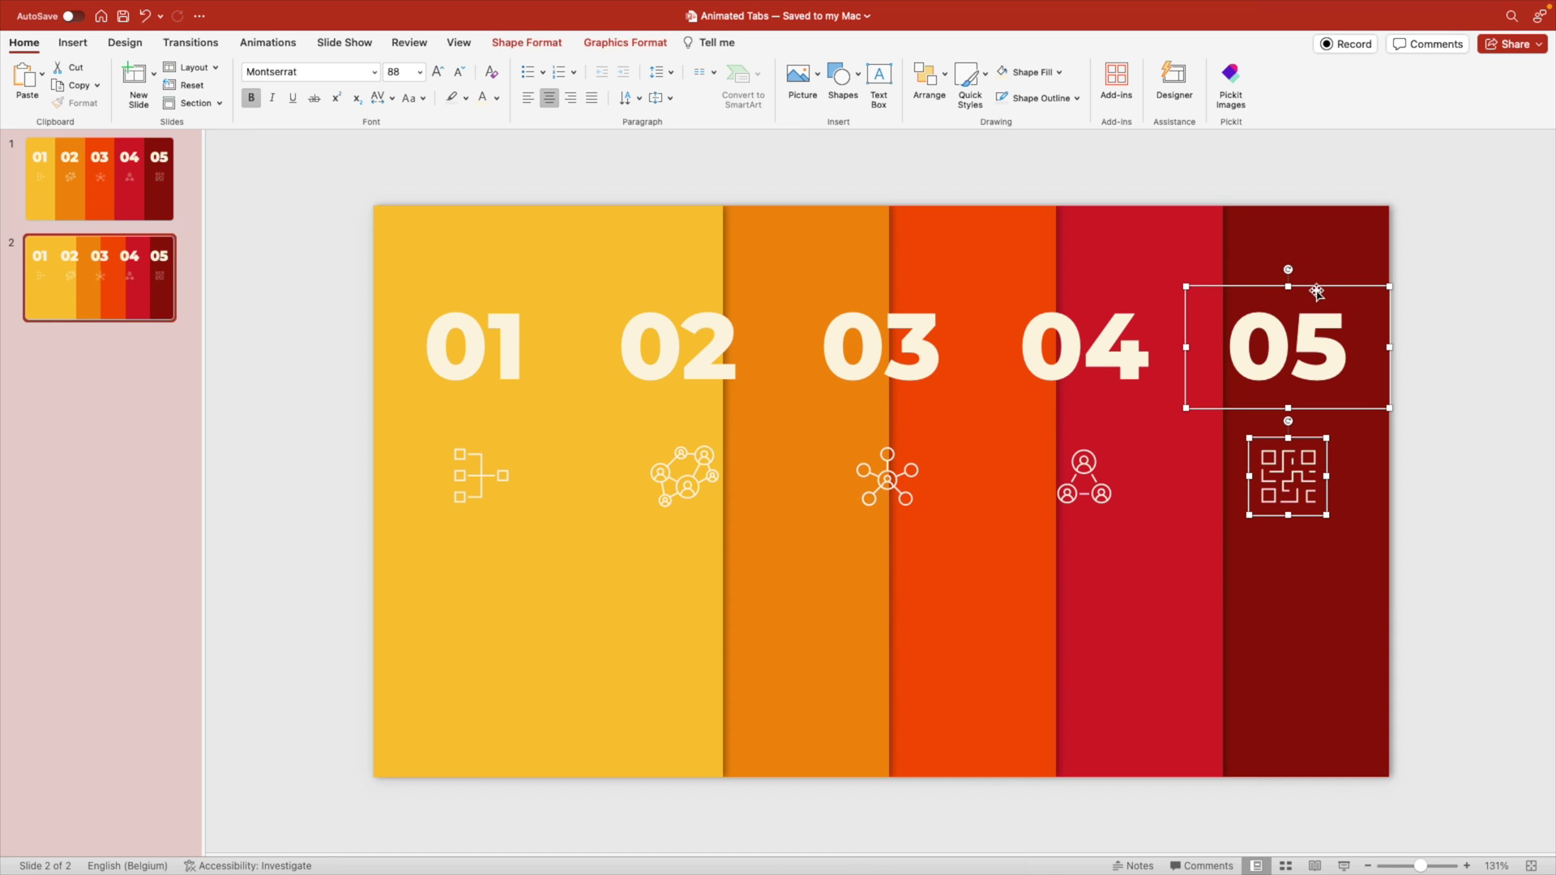
pyautogui.moveTo(1318, 285); pyautogui.dragTo(1338, 283)
pyautogui.click(976, 192)
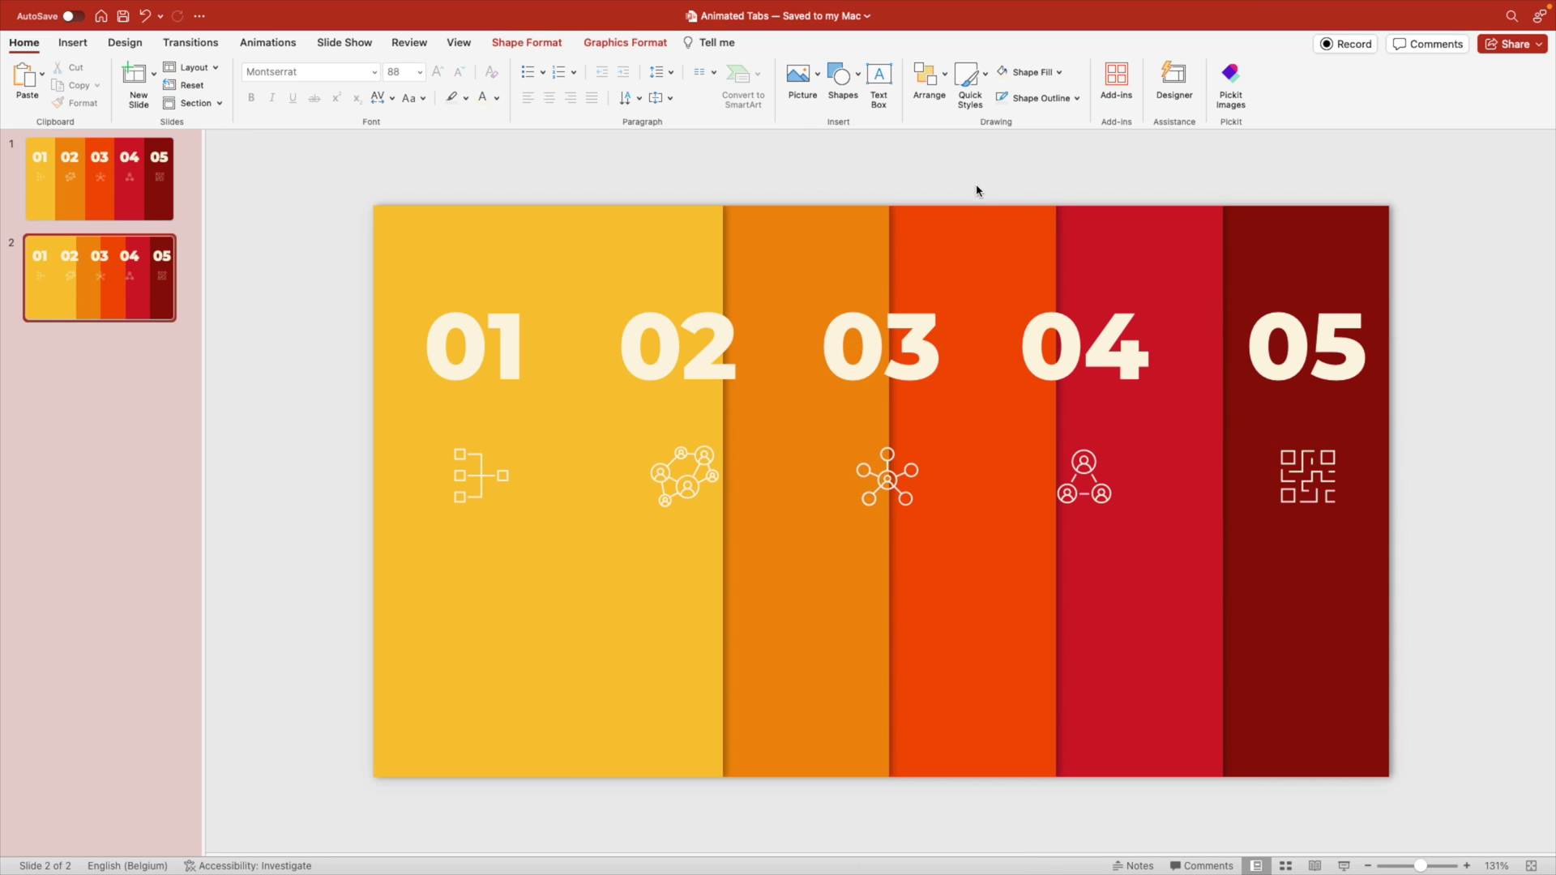
pyautogui.moveTo(976, 183); pyautogui.dragTo(1213, 581)
pyautogui.moveTo(1128, 282); pyautogui.dragTo(1184, 285)
pyautogui.moveTo(784, 170); pyautogui.dragTo(968, 519)
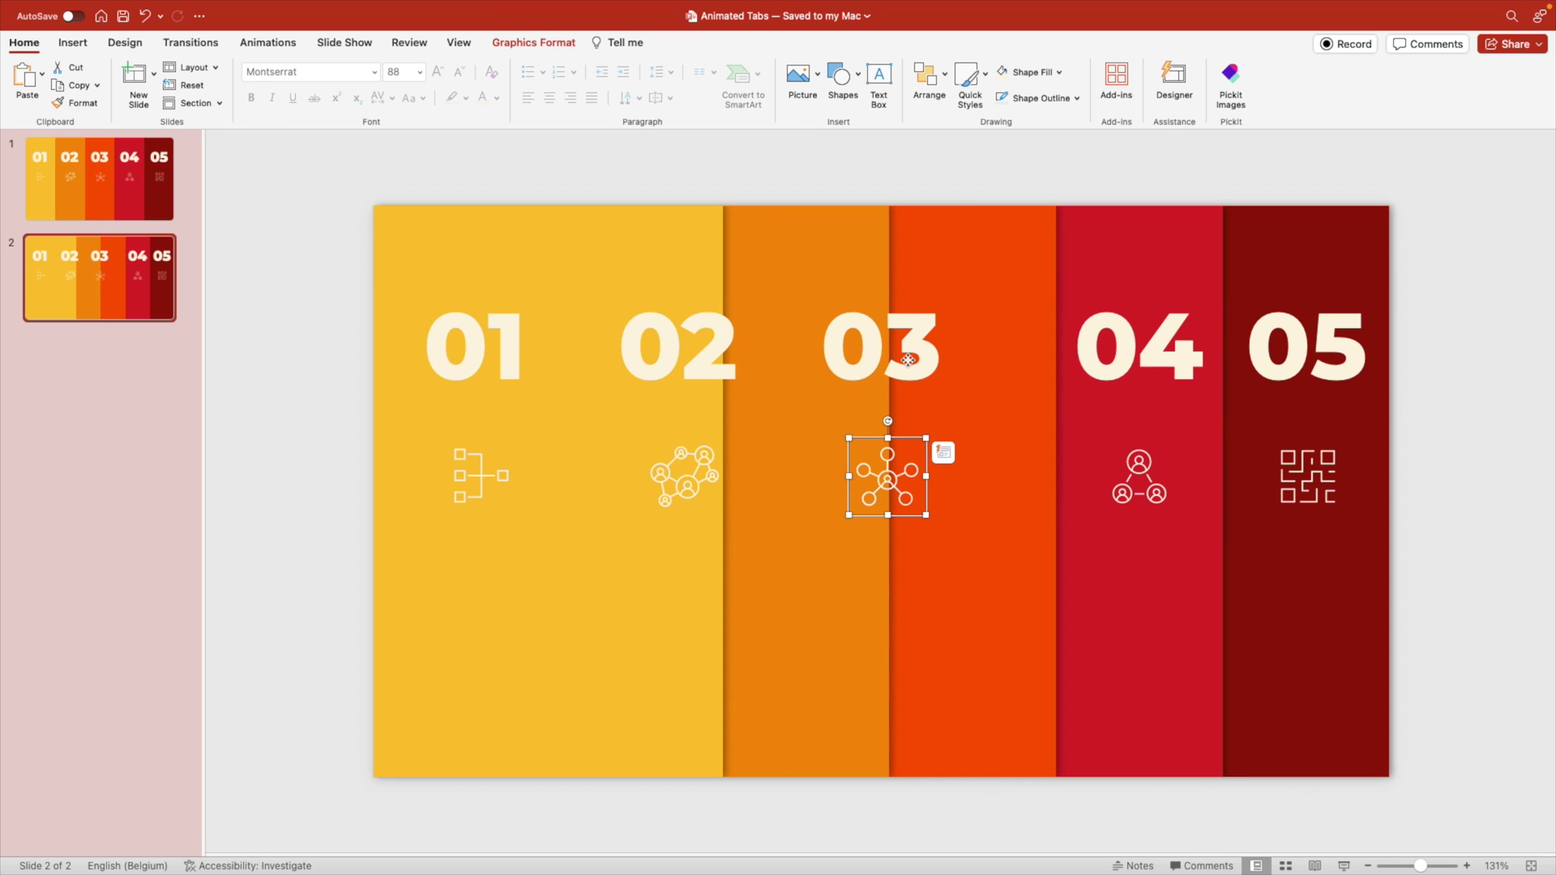
pyautogui.keyDown('shift'); pyautogui.click(922, 289); pyautogui.keyUp('shift')
pyautogui.moveTo(922, 288); pyautogui.dragTo(1009, 284)
# Step: Centre the 02 number and icon in the orange tab and 01's in the wide yellow tab
pyautogui.moveTo(579, 175); pyautogui.dragTo(783, 577)
pyautogui.keyDown('shift'); pyautogui.click(711, 290); pyautogui.keyUp('shift')
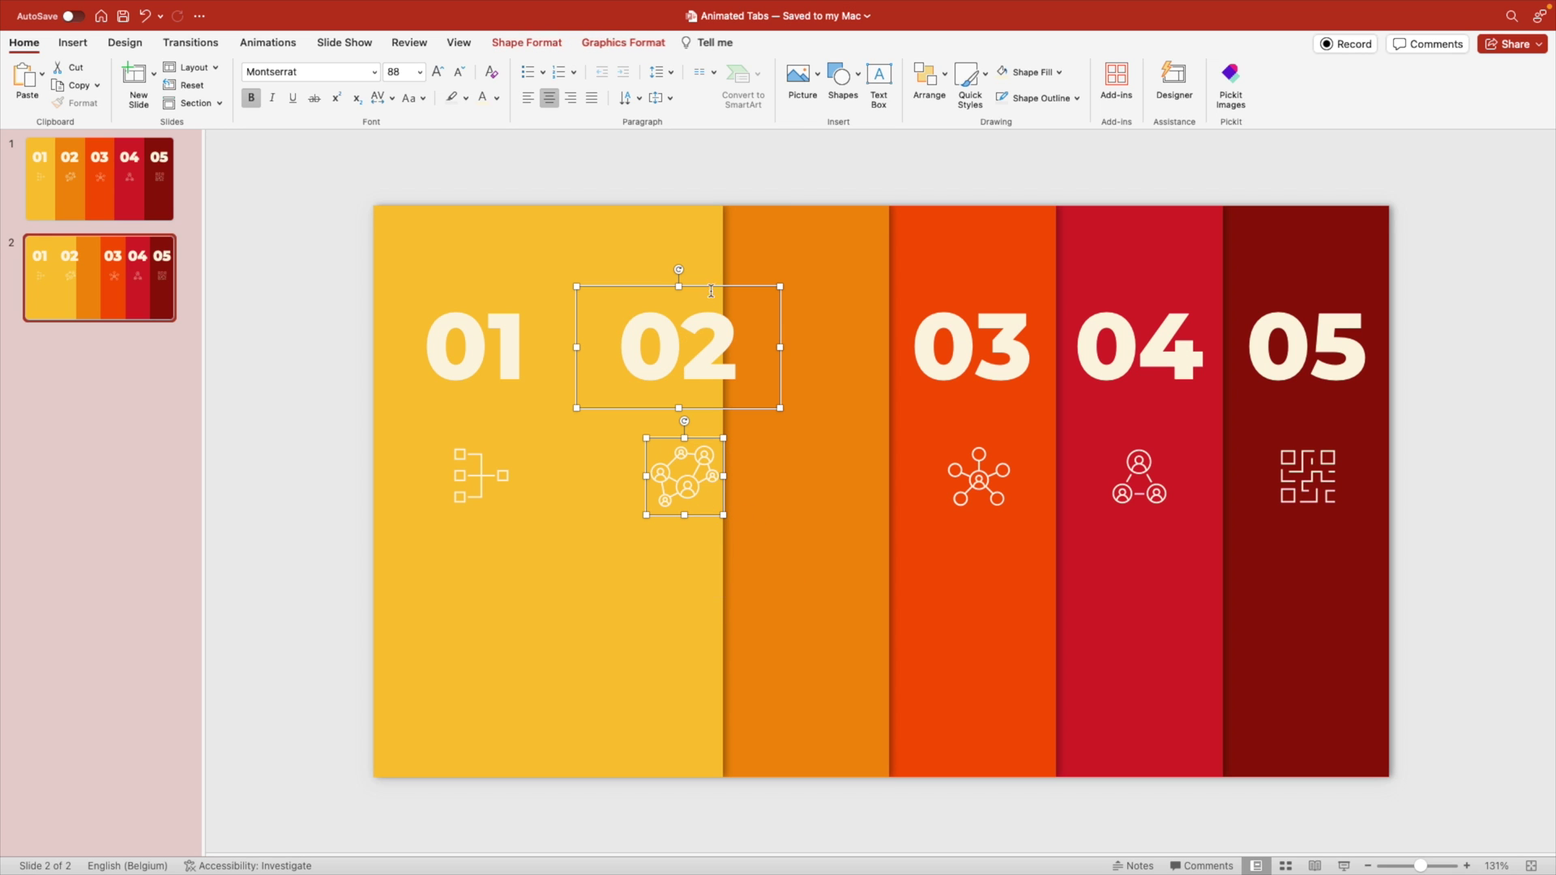
pyautogui.moveTo(710, 289); pyautogui.dragTo(831, 290)
pyautogui.moveTo(318, 166); pyautogui.dragTo(655, 632)
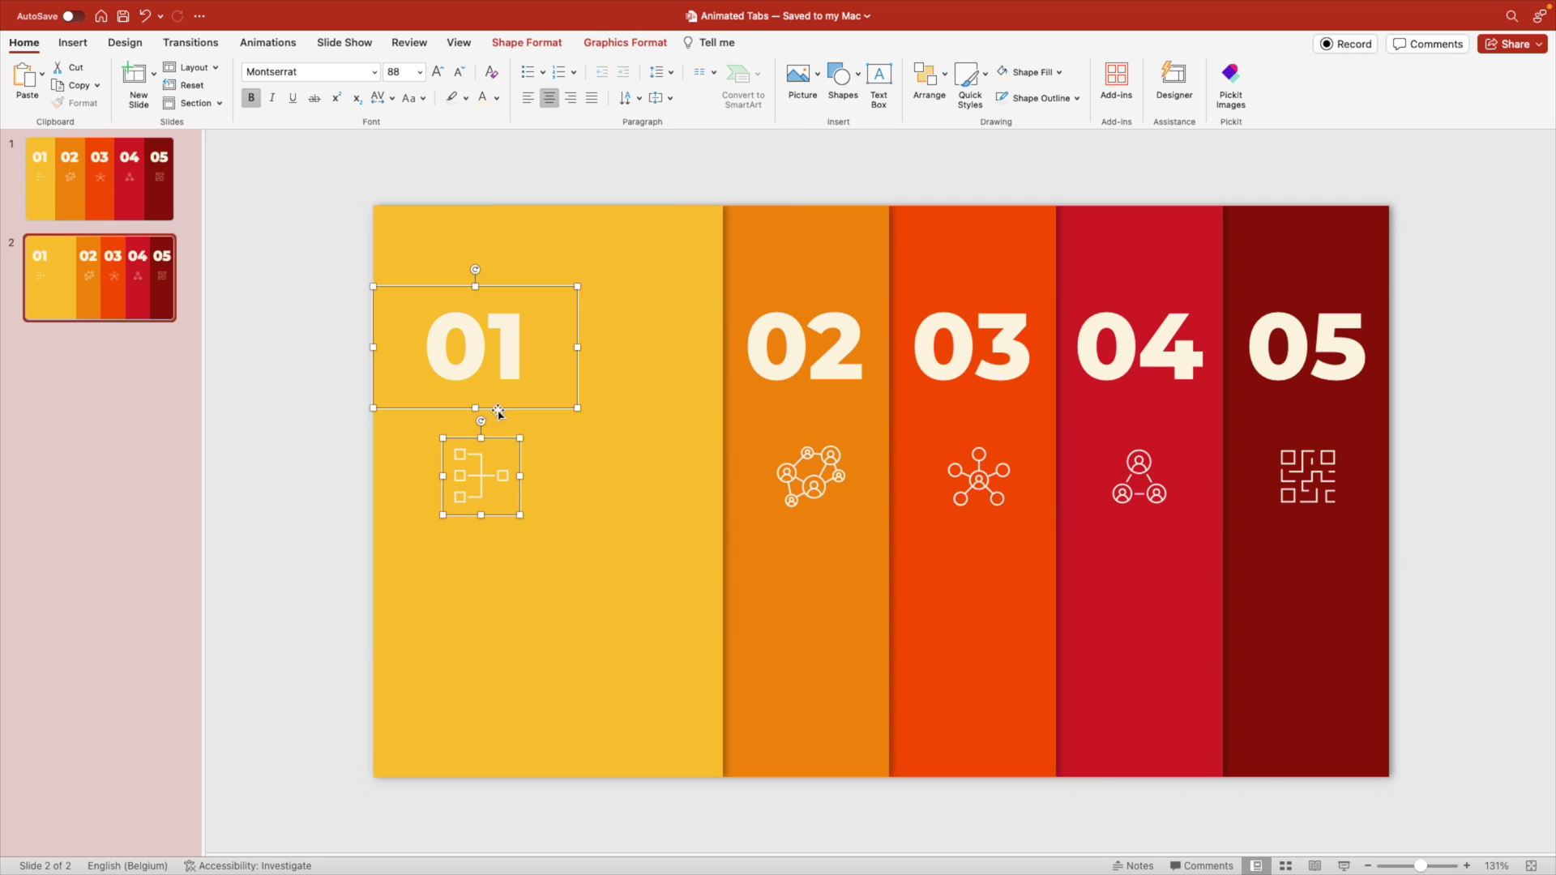
pyautogui.moveTo(499, 411); pyautogui.dragTo(560, 408)
# Step: Add a text box below the 01 icon with pasted Lorem ipsum text at 12 pt
pyautogui.click(775, 163)
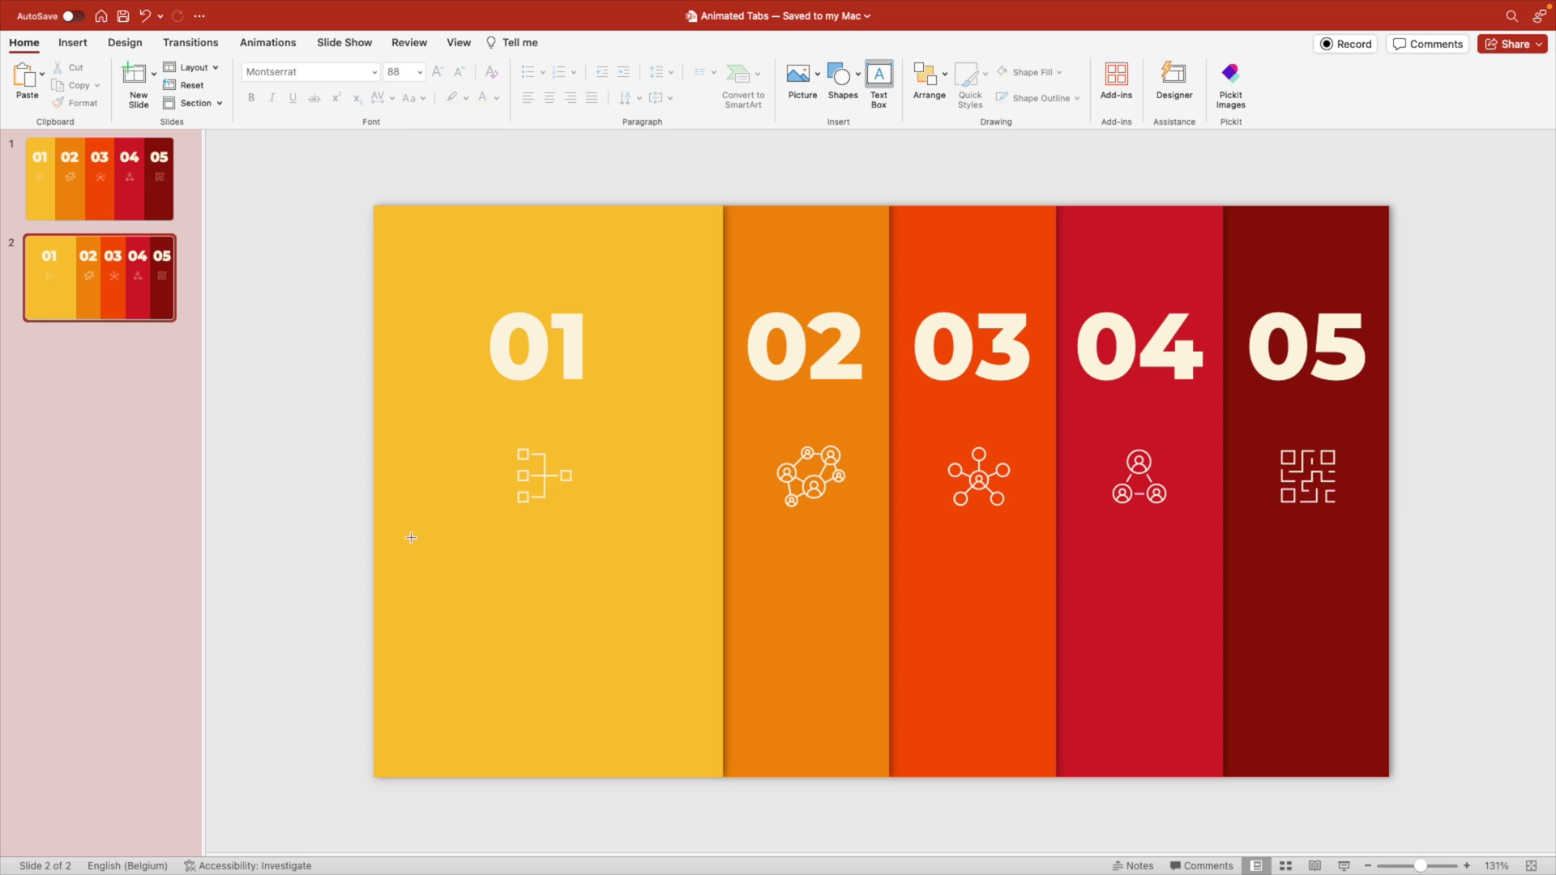
pyautogui.moveTo(411, 538); pyautogui.dragTo(681, 735)
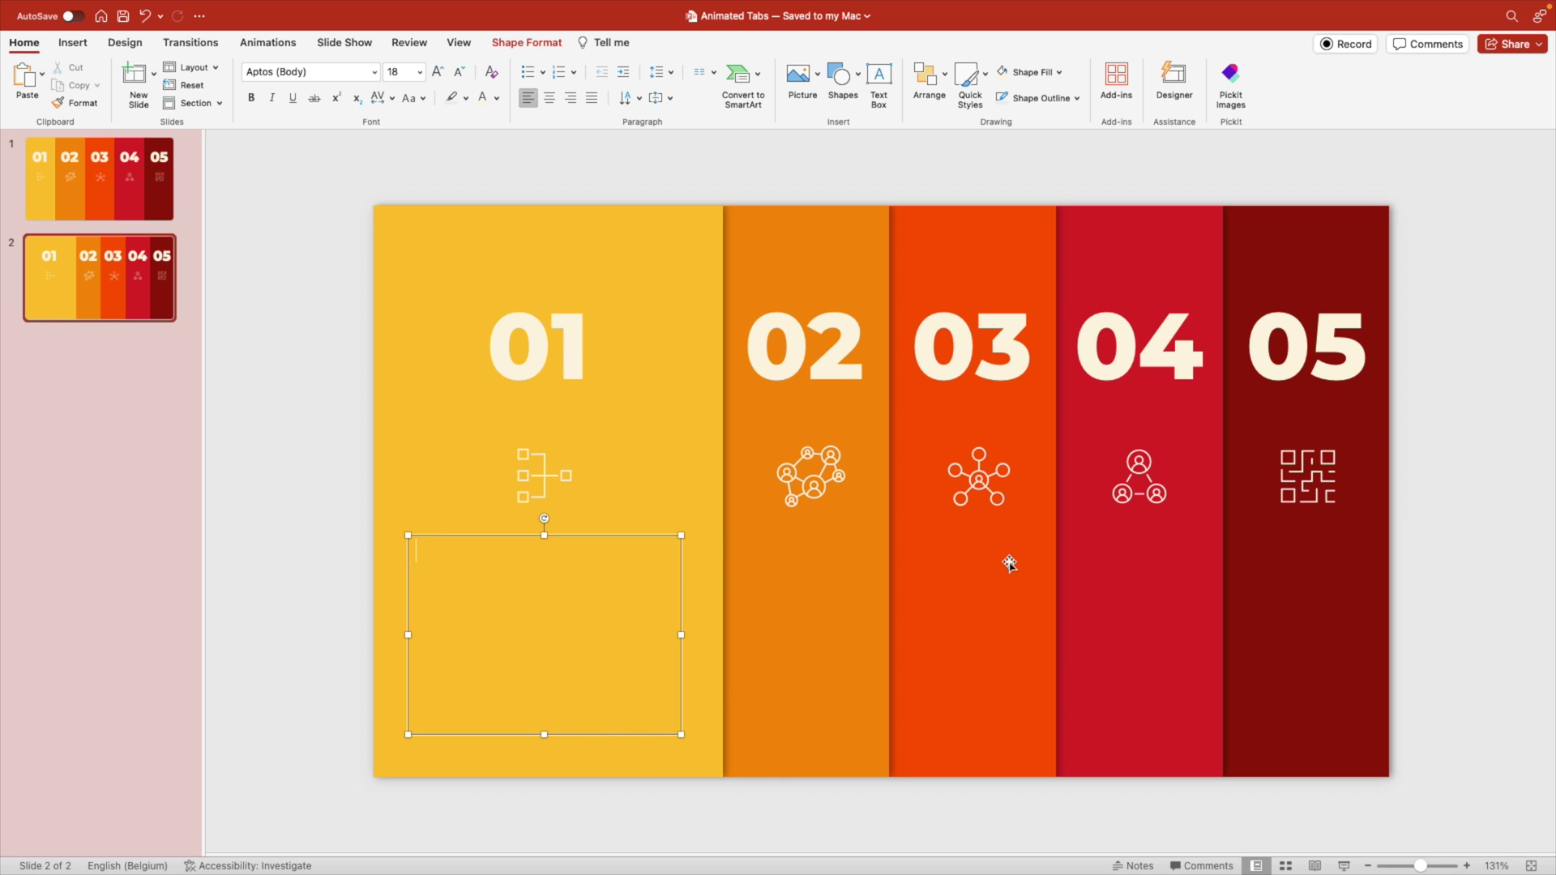
pyautogui.write('Lorem ipsum dolor sit amet, consectetur adipiscing elit, sed do eiusmod tempor incididunt ut labore et dolore magna aliqua. Ut enim ad minim veniam, quis nostrud exercitation ullamco laboris nisi ut aliquip ex ea commodo consequat.  Duis aute irure dolor in reprehenderit in voluptate velit esse cillum dolore eu fugiat nulla pariatur. Excepteur sint occaecat cupidatat non proident, sunt in culpa qui officia deserunt mollit anim id est laborum.')
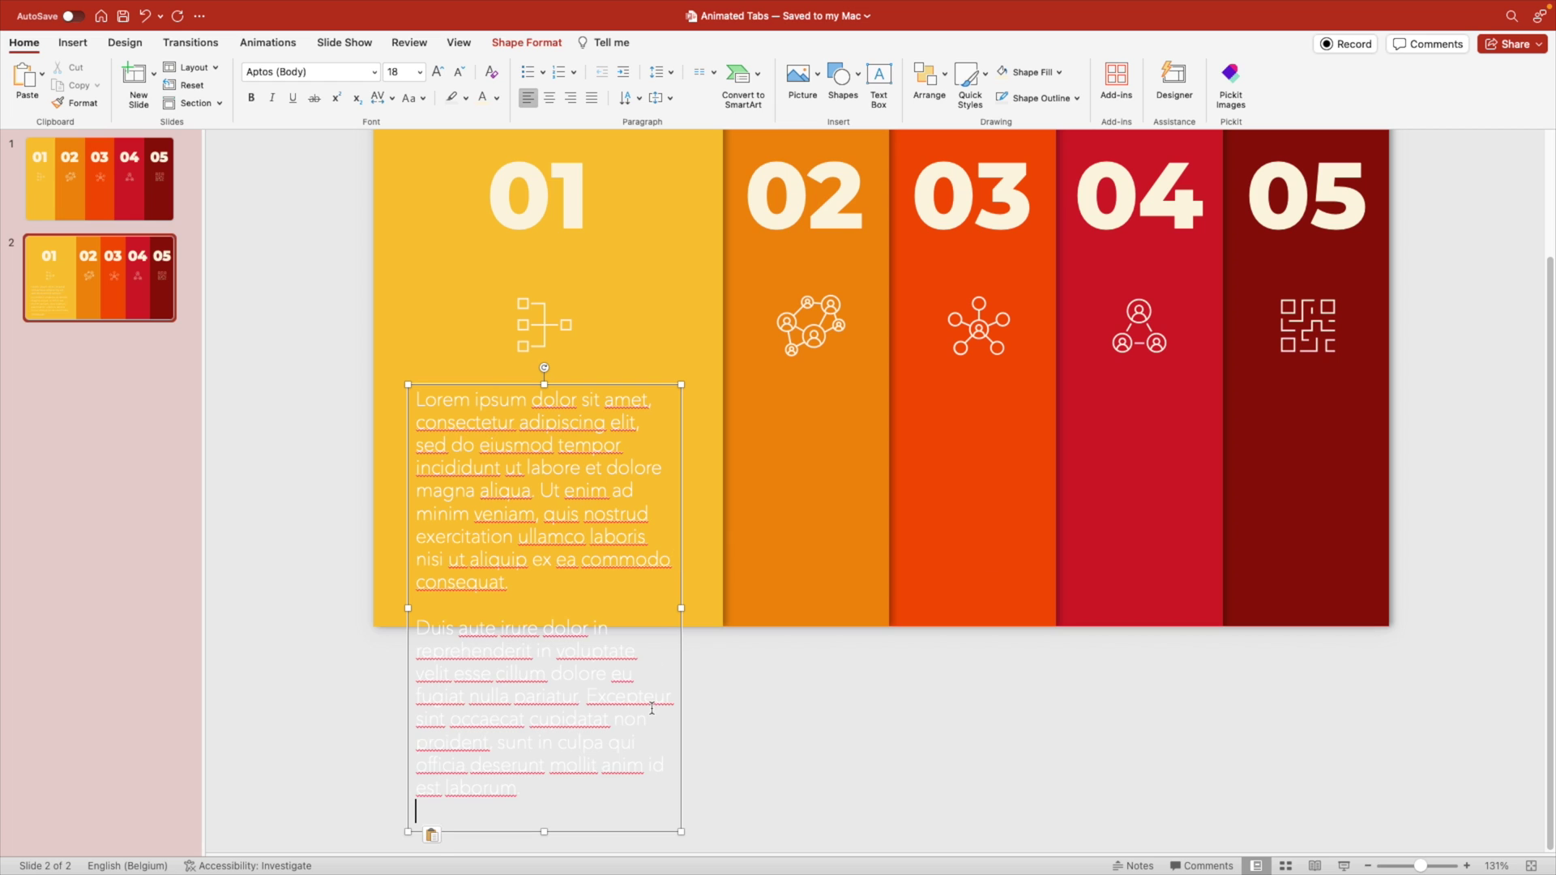
pyautogui.press('super+a')
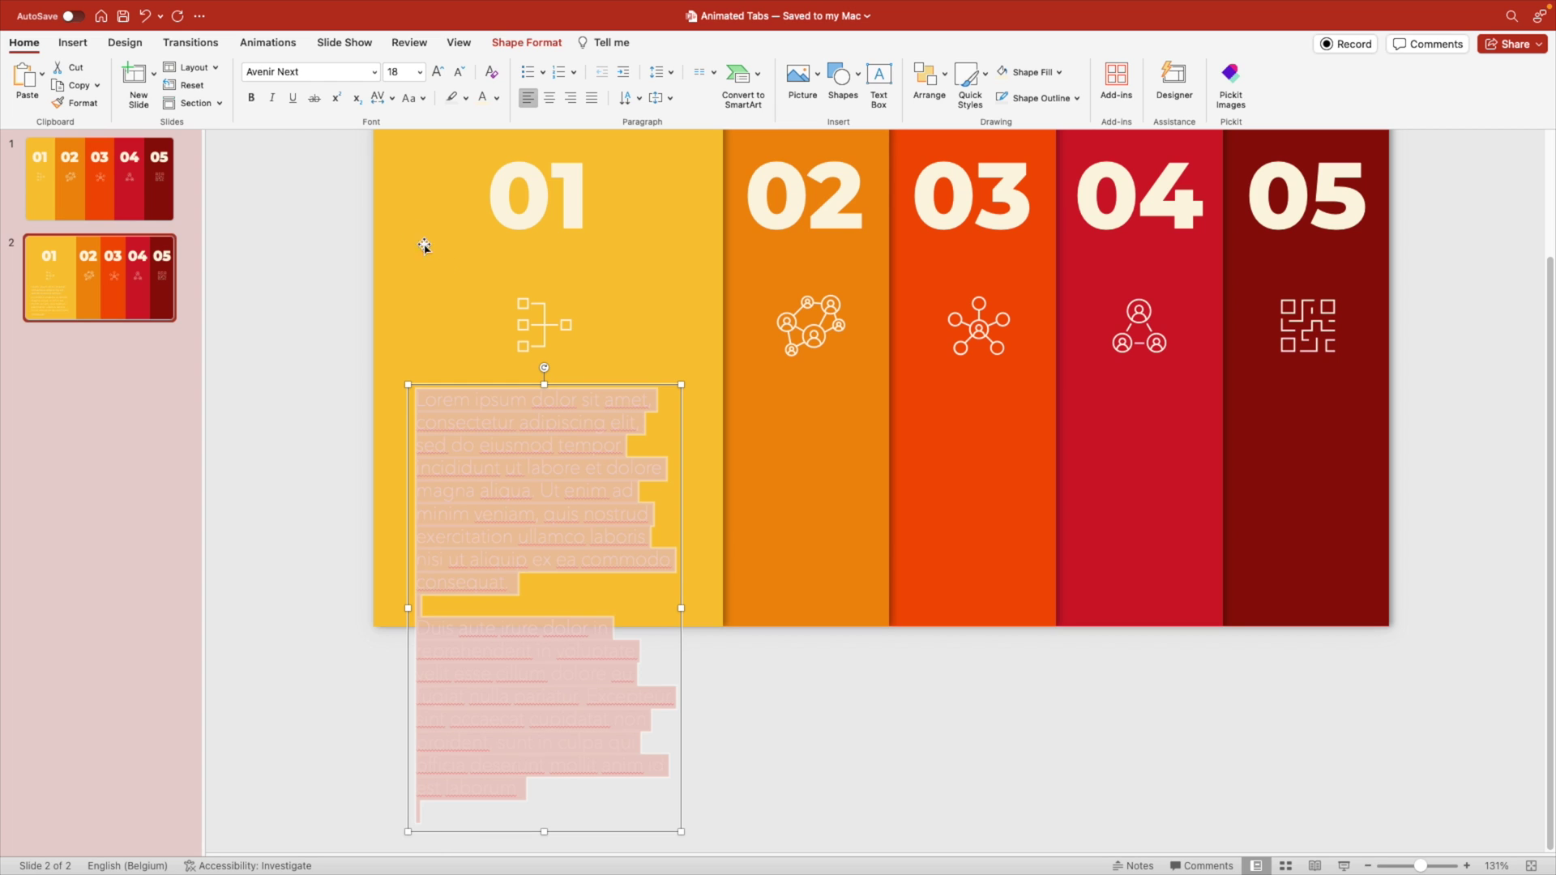
pyautogui.click(458, 73)
pyautogui.click(458, 73)
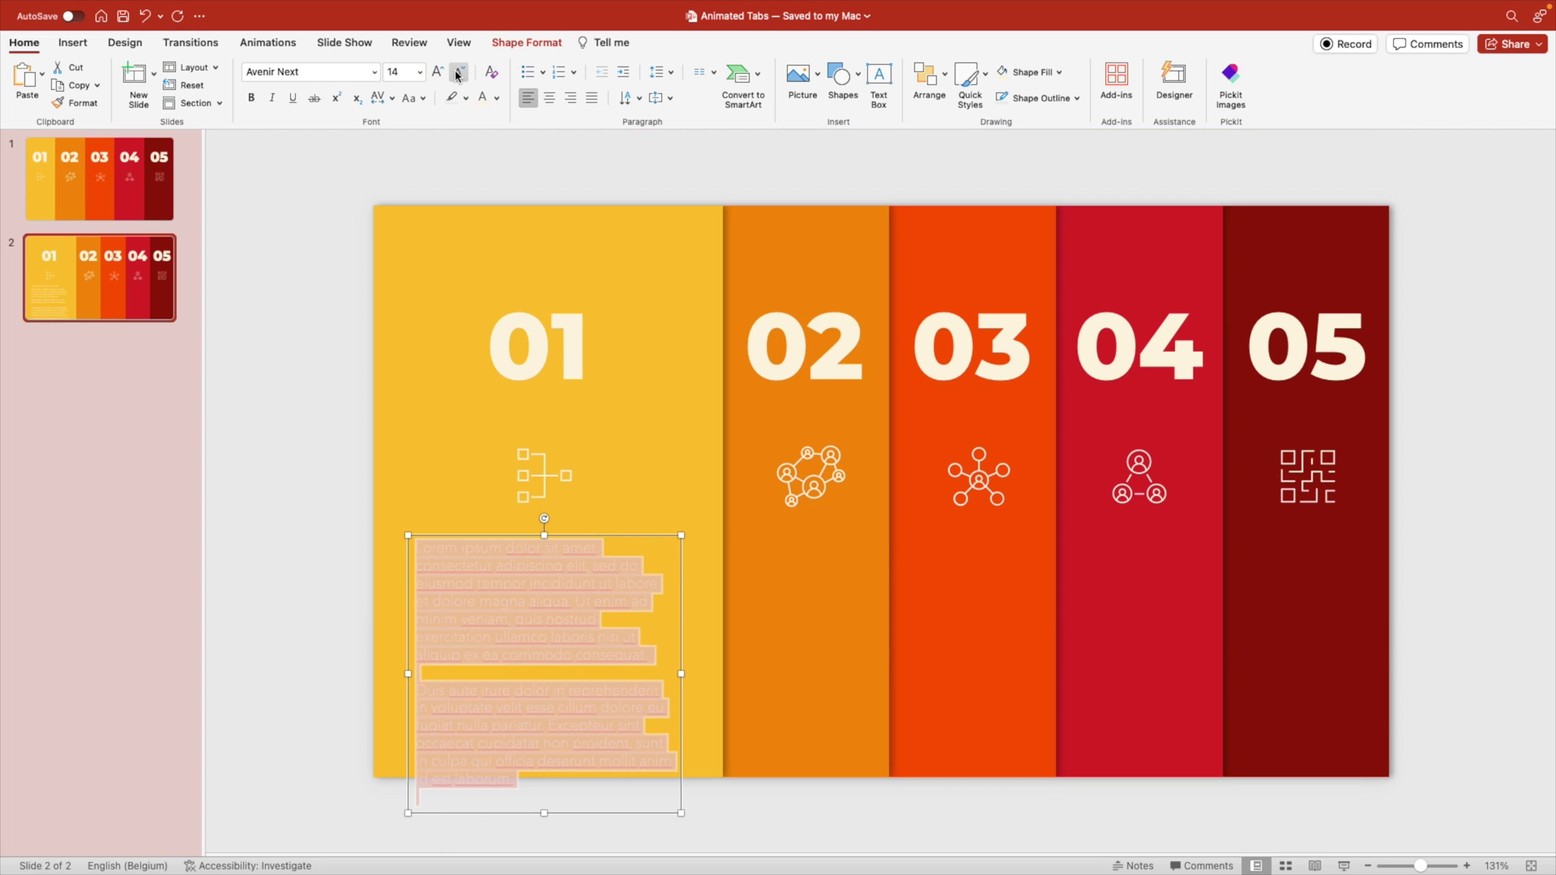
pyautogui.click(458, 73)
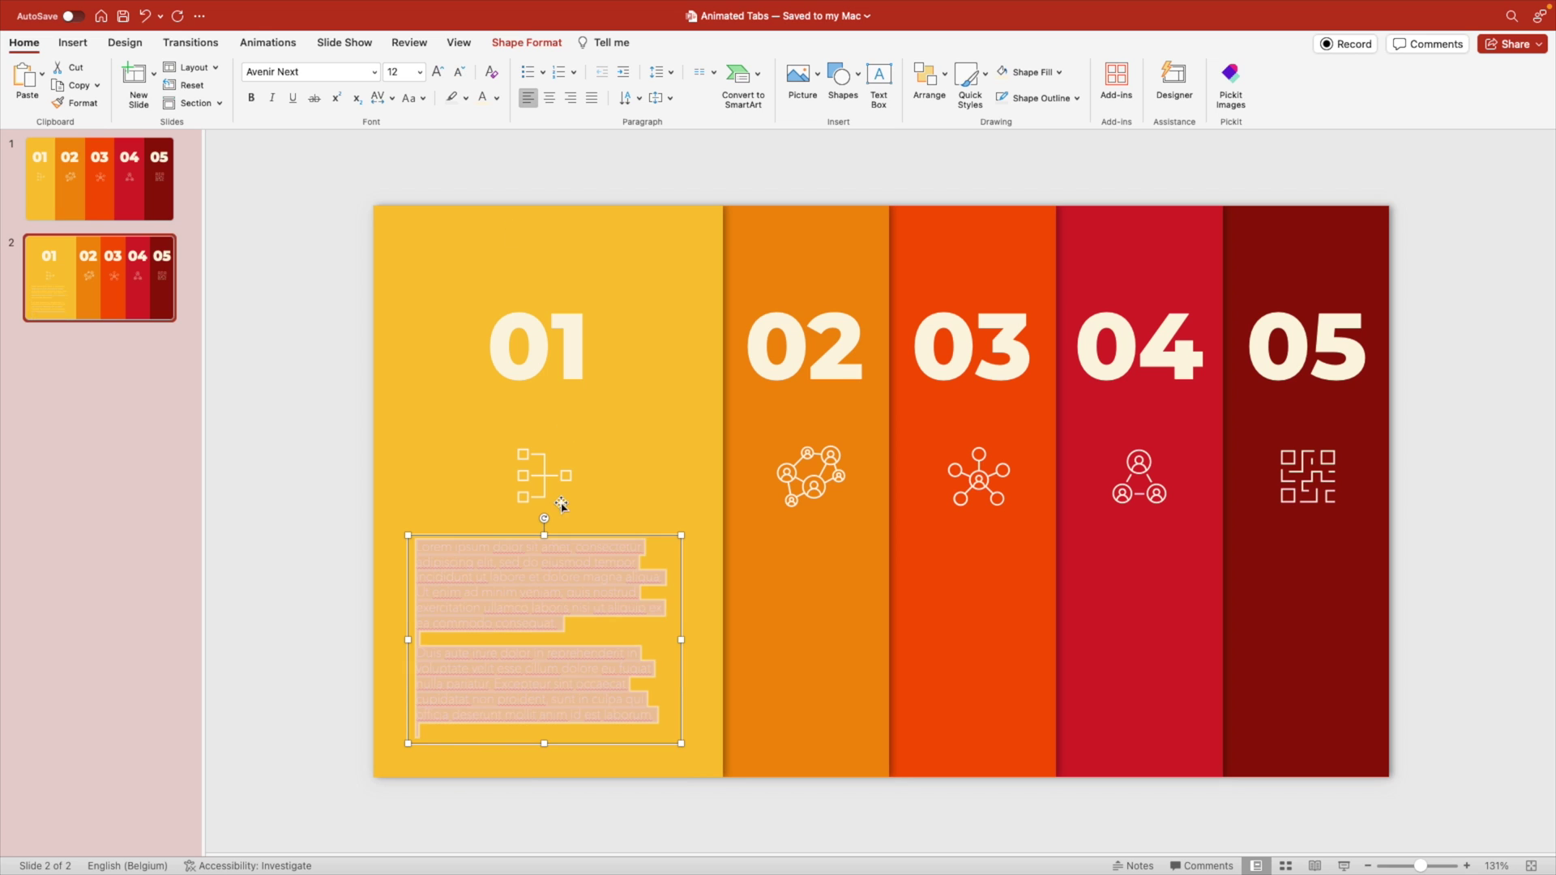
# Step: Nudge the Lorem ipsum text box slightly right under the 01 icon
pyautogui.click(321, 650)
pyautogui.click(582, 547)
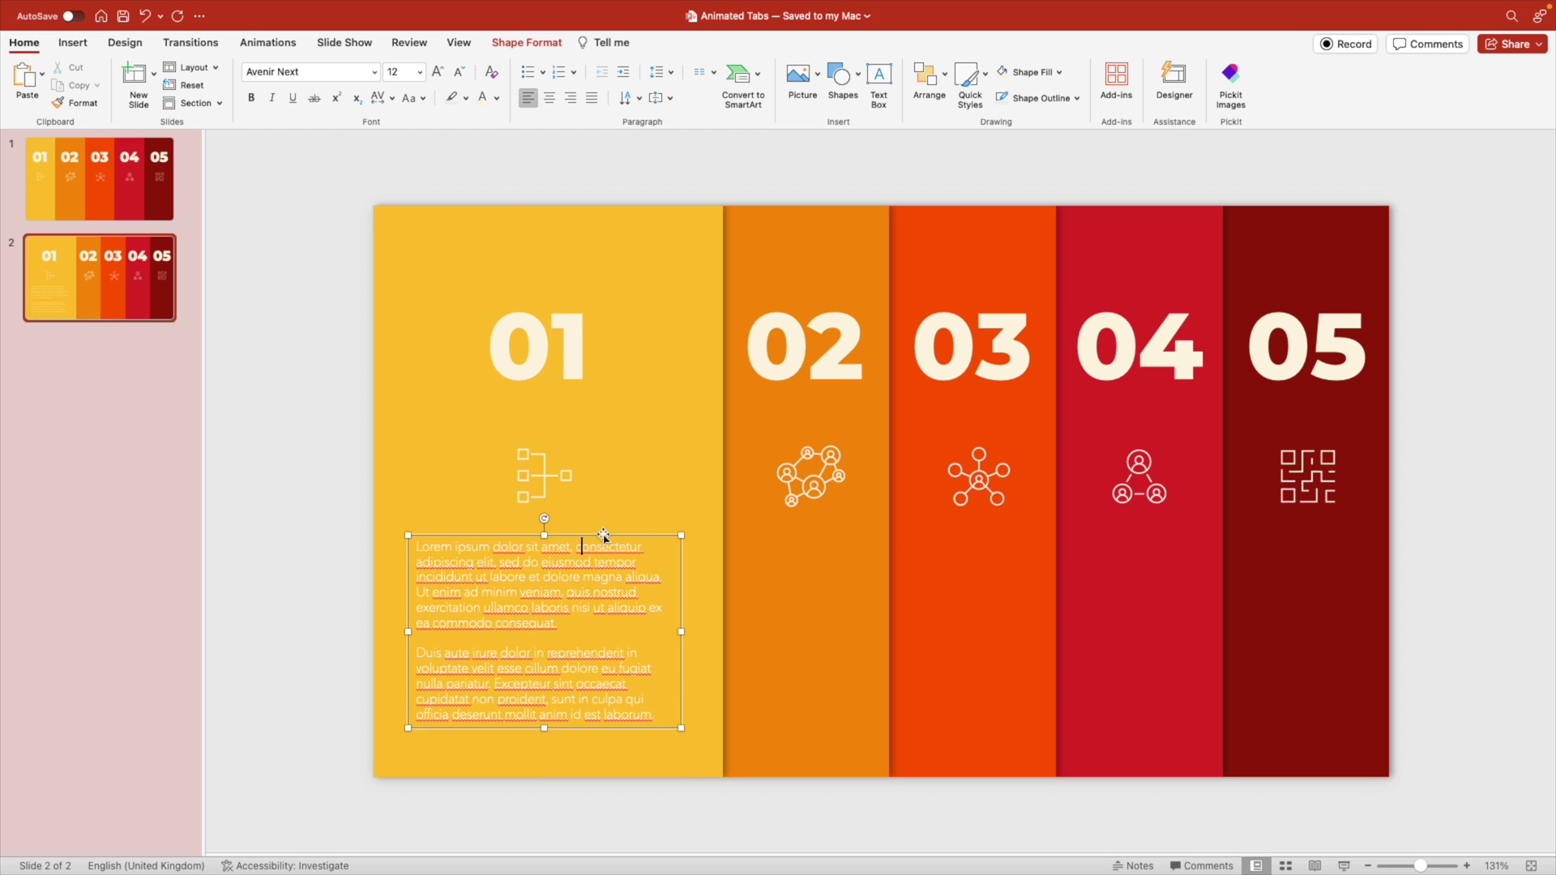
pyautogui.moveTo(604, 535); pyautogui.dragTo(608, 536)
pyautogui.click(290, 311)
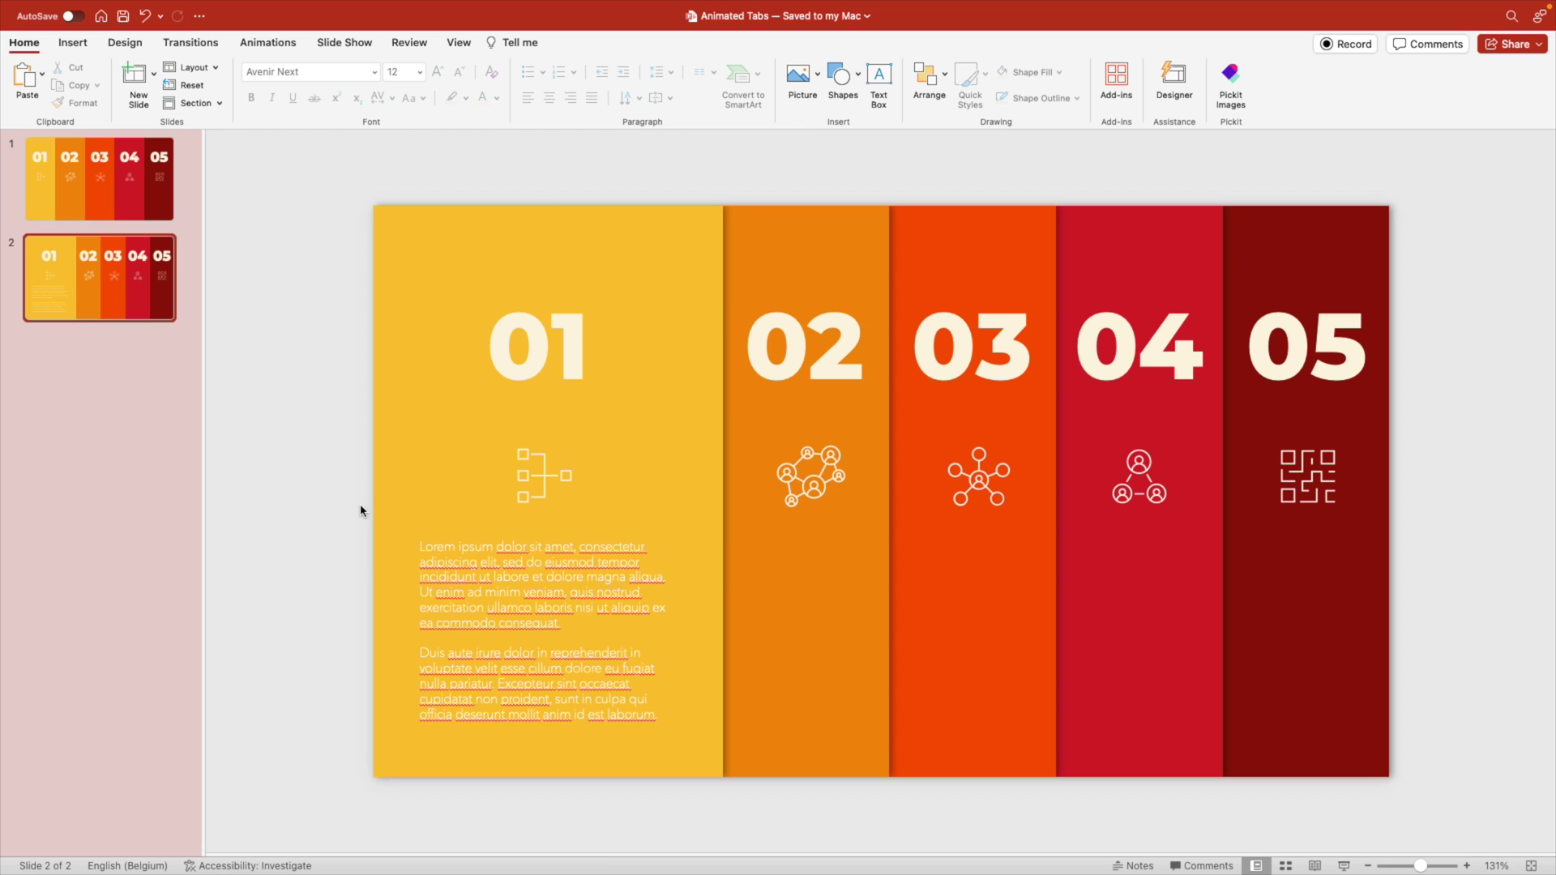
pyautogui.rightClick(112, 288)
# Step: Duplicate slide 2 as slide 3 and delete its Lorem ipsum text box
pyautogui.click(205, 386)
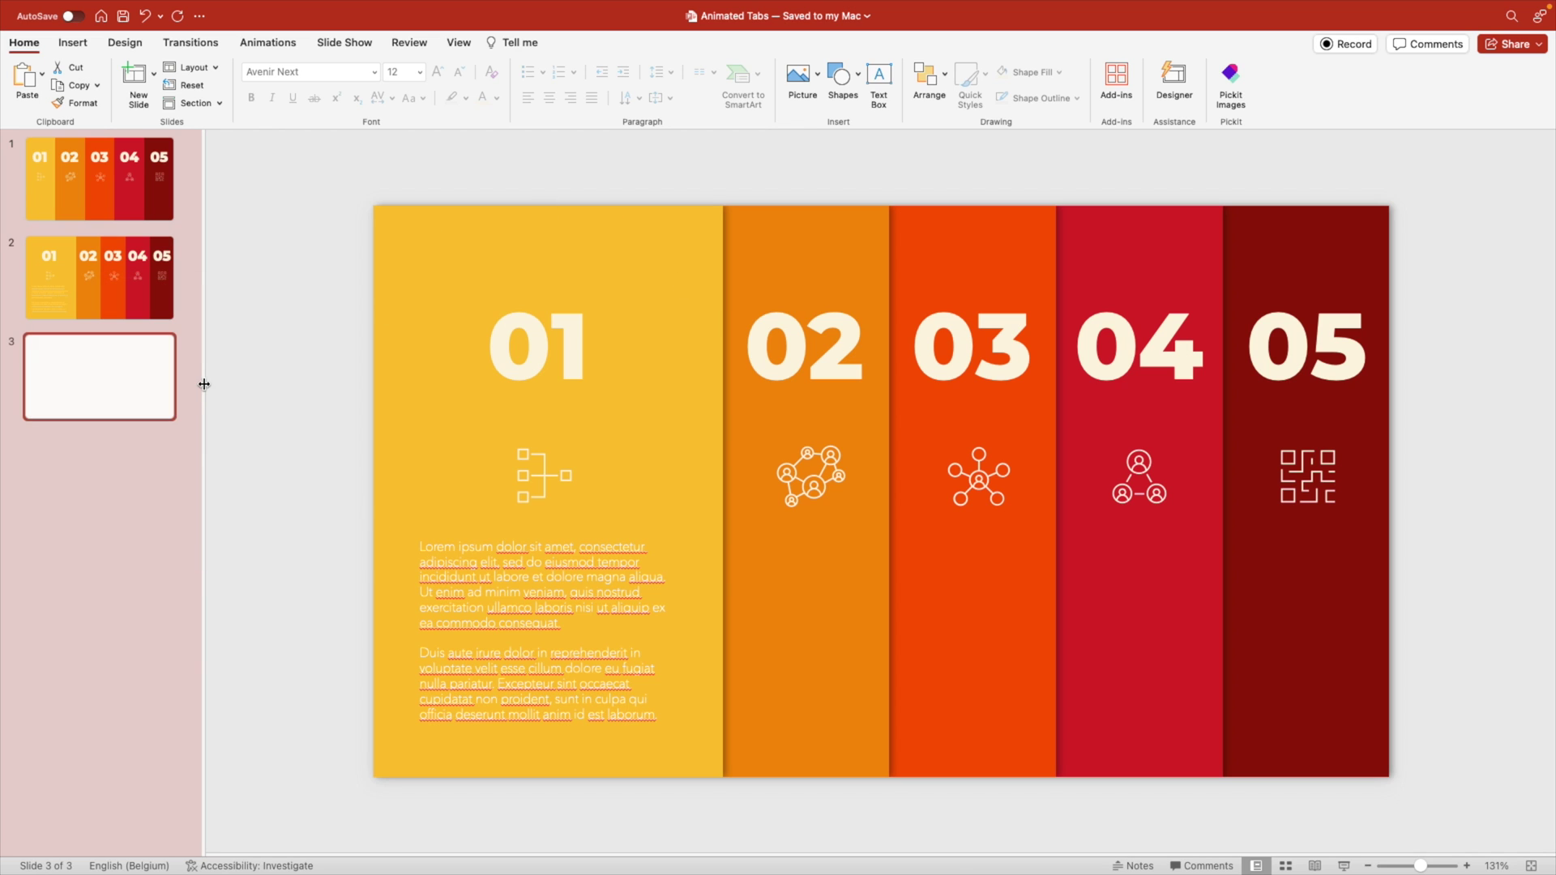
pyautogui.click(543, 559)
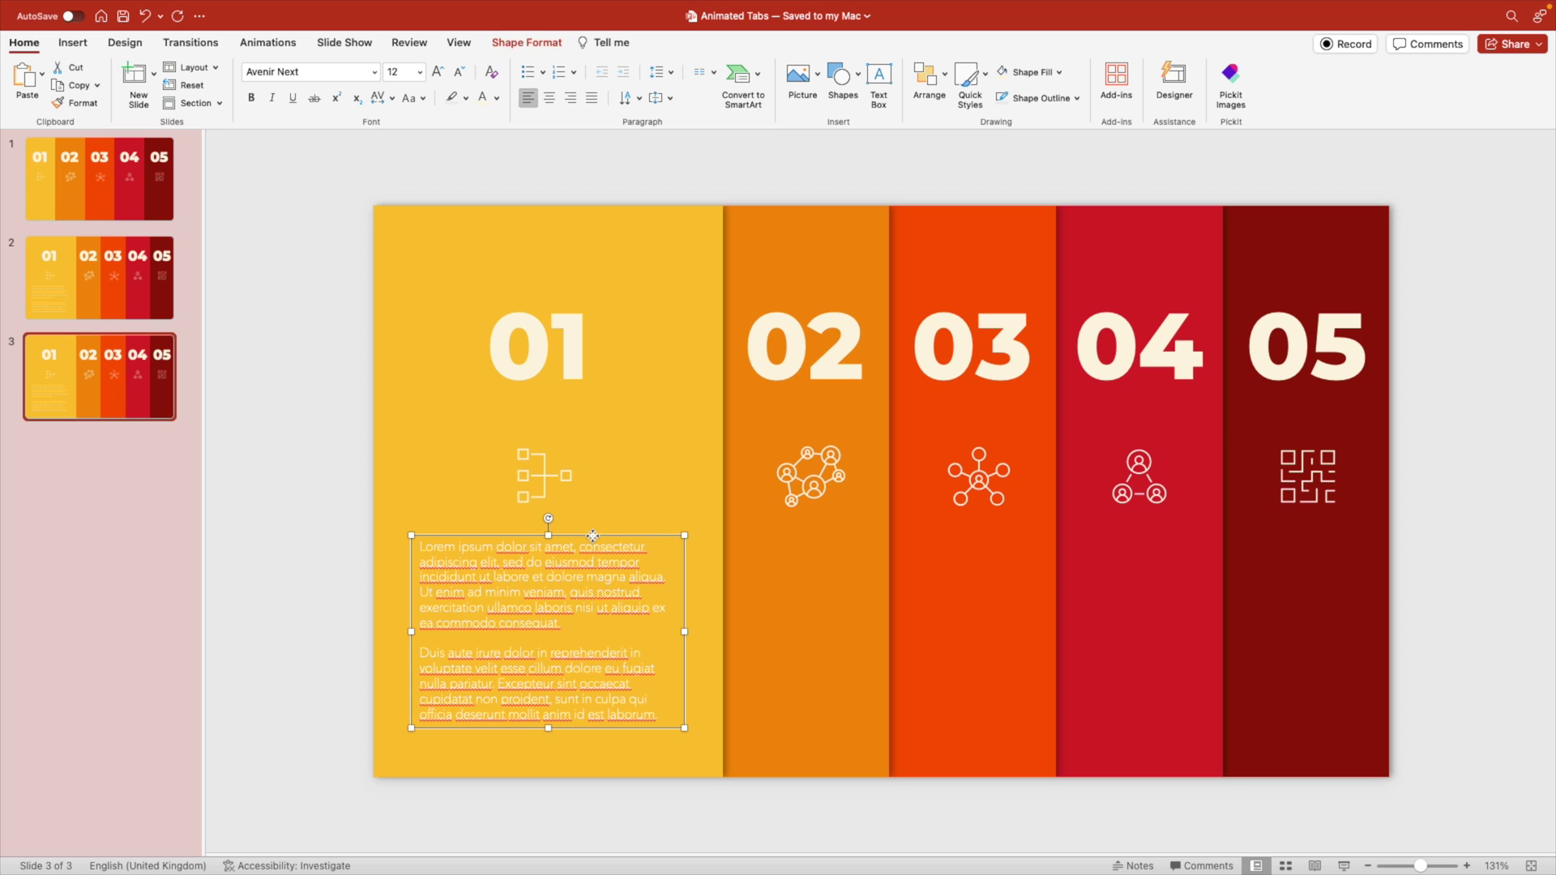
pyautogui.press('Delete')
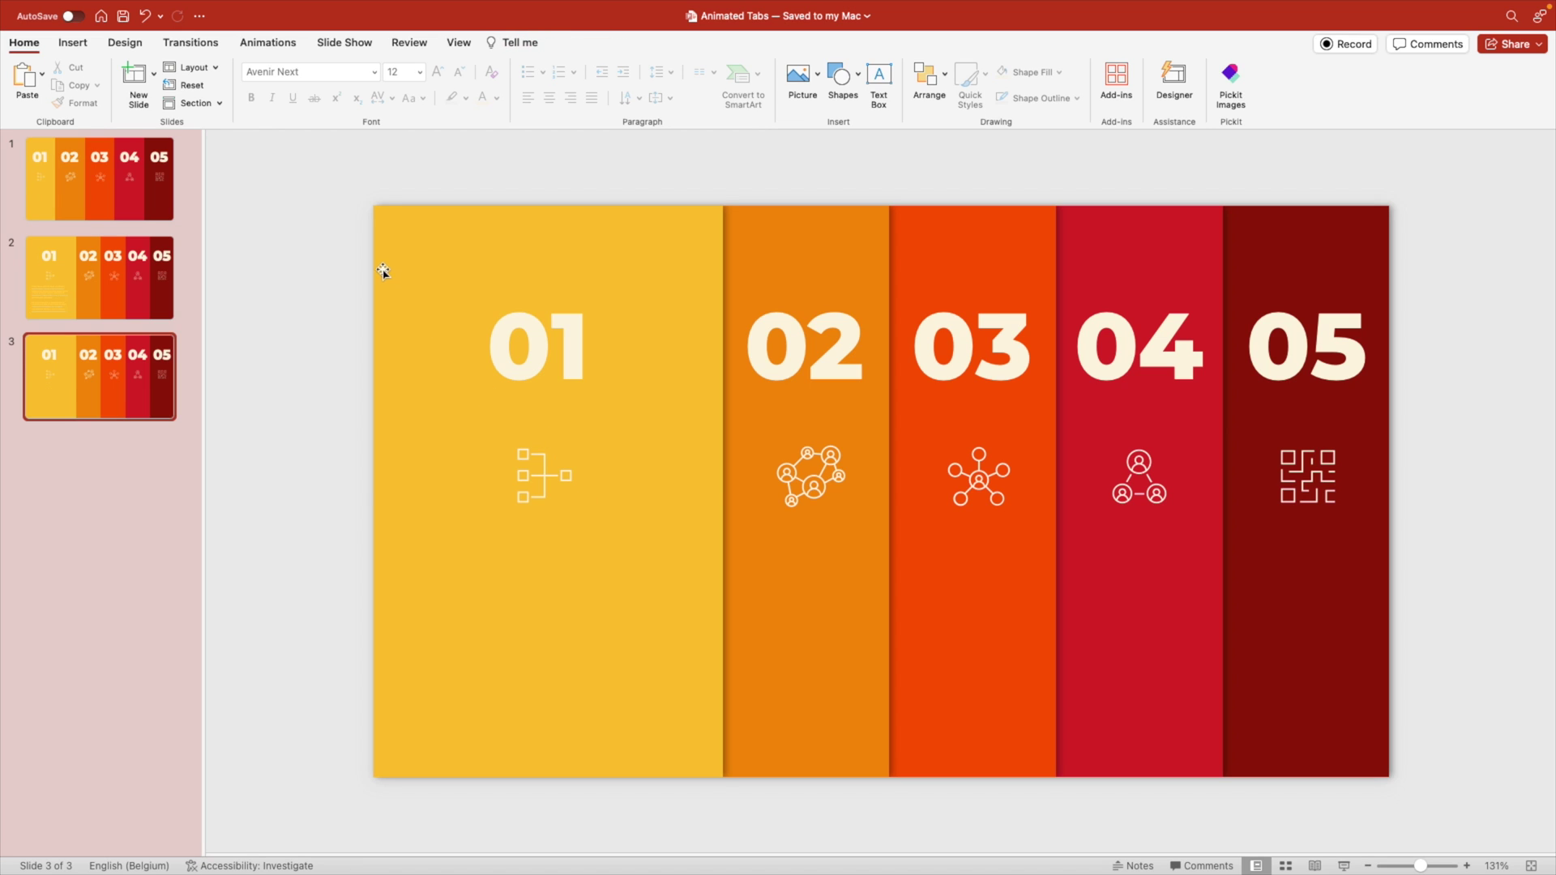
# Step: Narrow the yellow 01 tab to 5.43 cm and move its number and icon into it
pyautogui.click(382, 269)
pyautogui.moveTo(723, 492); pyautogui.dragTo(539, 492)
pyautogui.click(561, 482)
pyautogui.keyDown('shift'); pyautogui.click(603, 290); pyautogui.keyUp('shift')
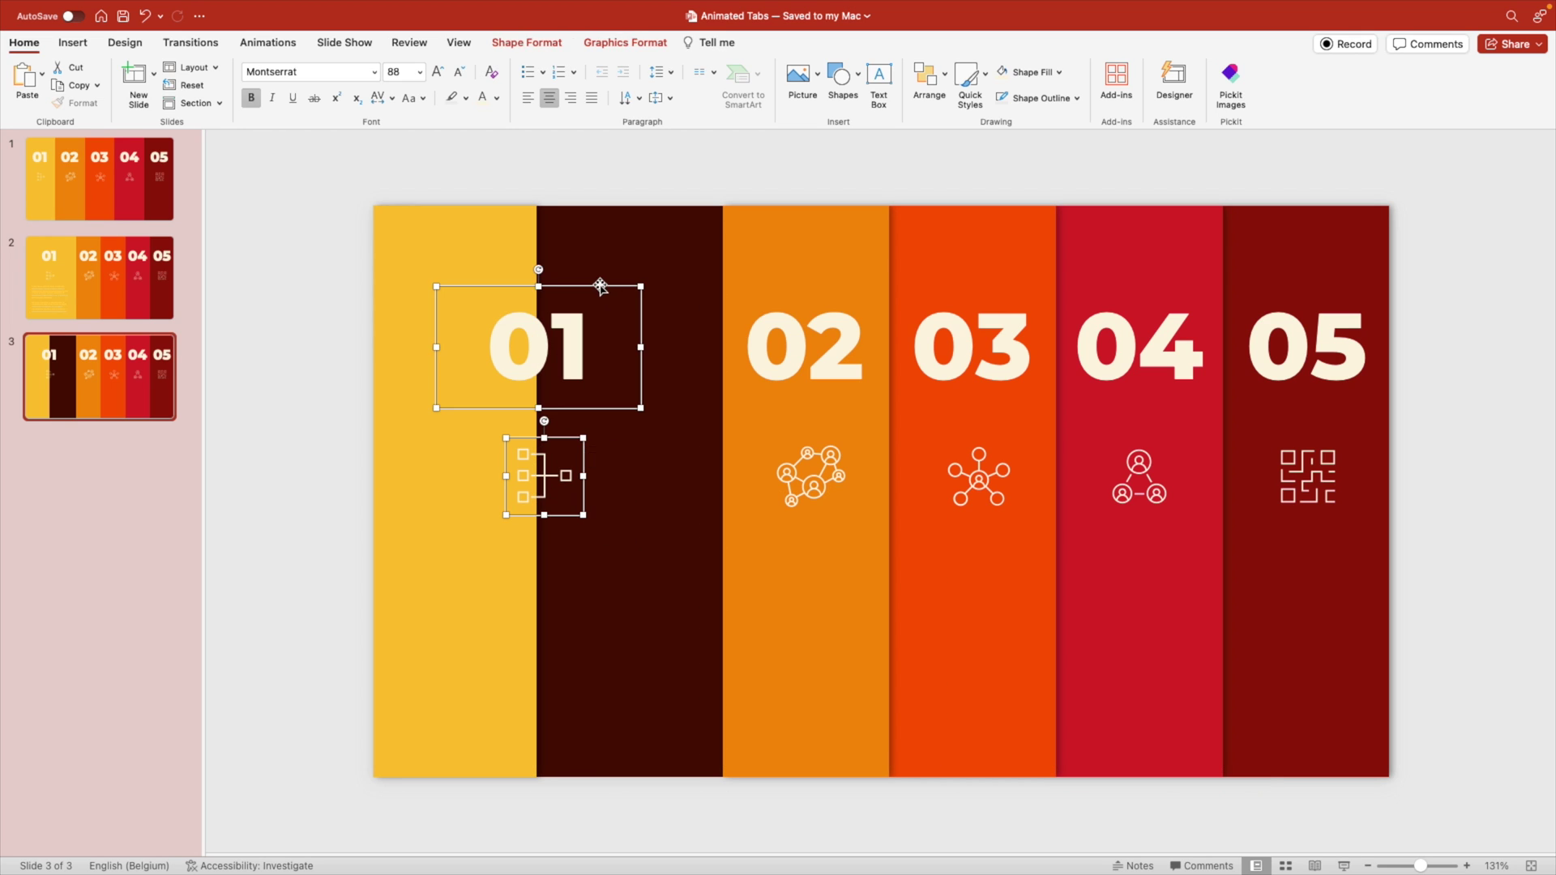
pyautogui.moveTo(603, 290); pyautogui.dragTo(518, 287)
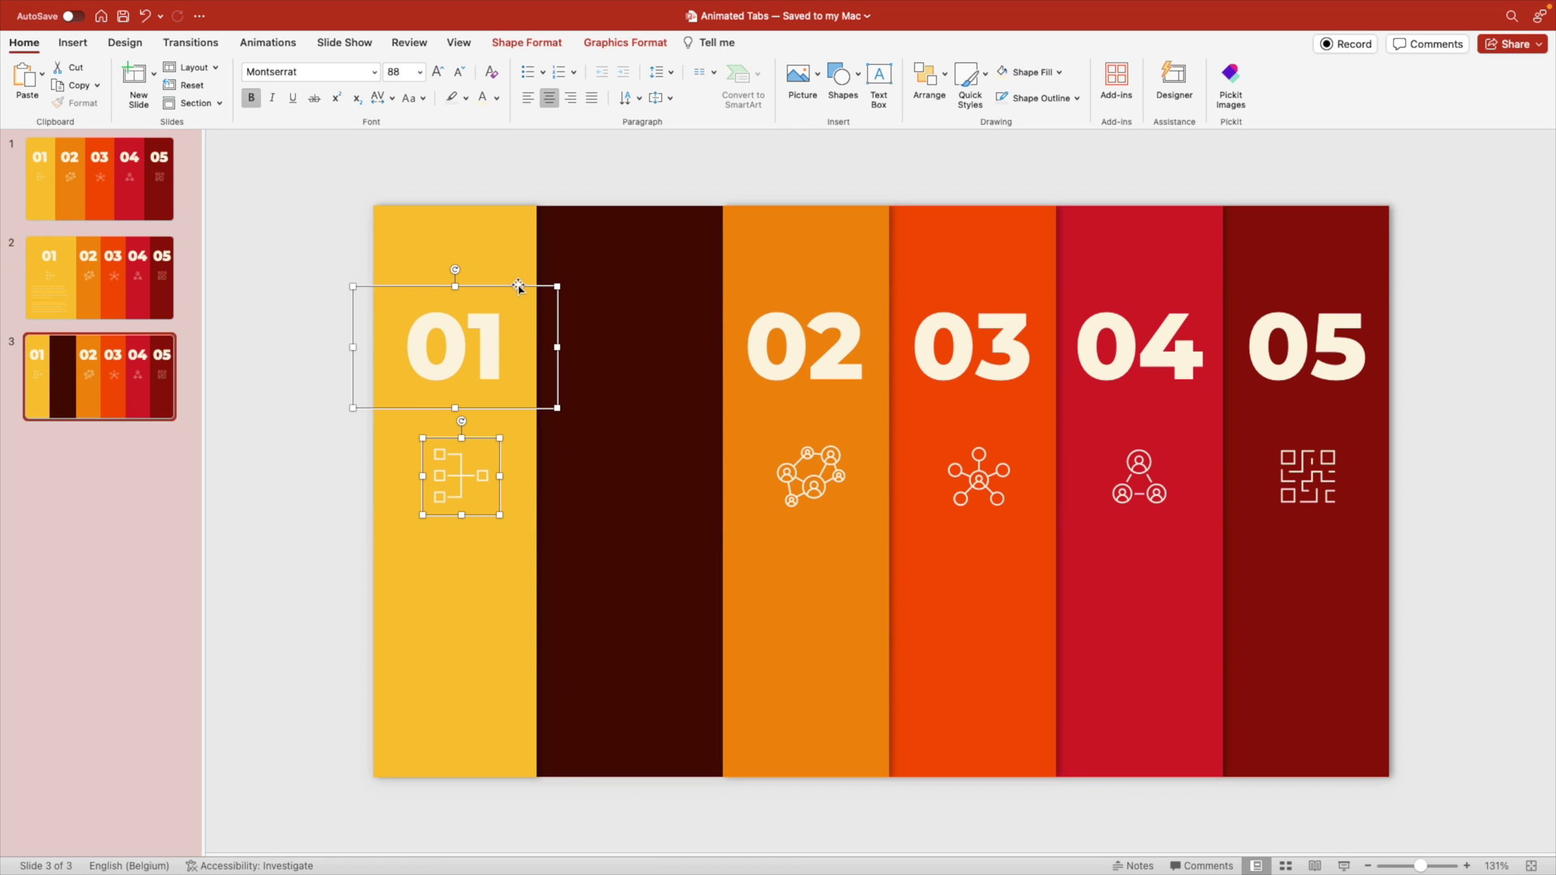
# Step: Extend the orange 02 tab leftward and centre its number and icon in it
pyautogui.click(750, 250)
pyautogui.moveTo(723, 491); pyautogui.dragTo(536, 478)
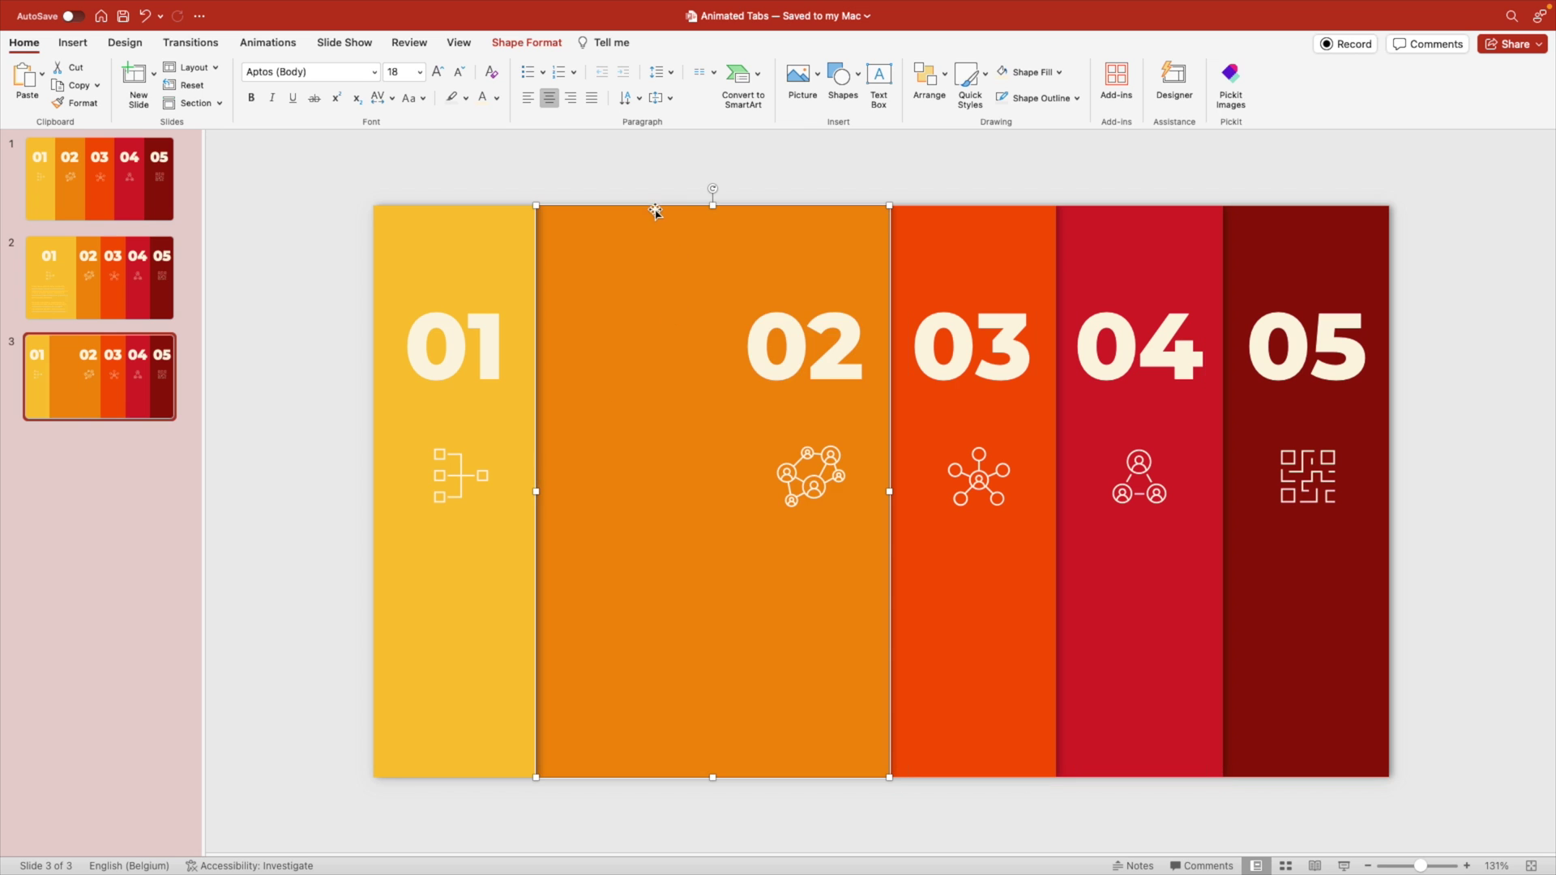
pyautogui.moveTo(709, 170); pyautogui.dragTo(919, 600)
pyautogui.keyDown('shift'); pyautogui.click(839, 326); pyautogui.keyUp('shift')
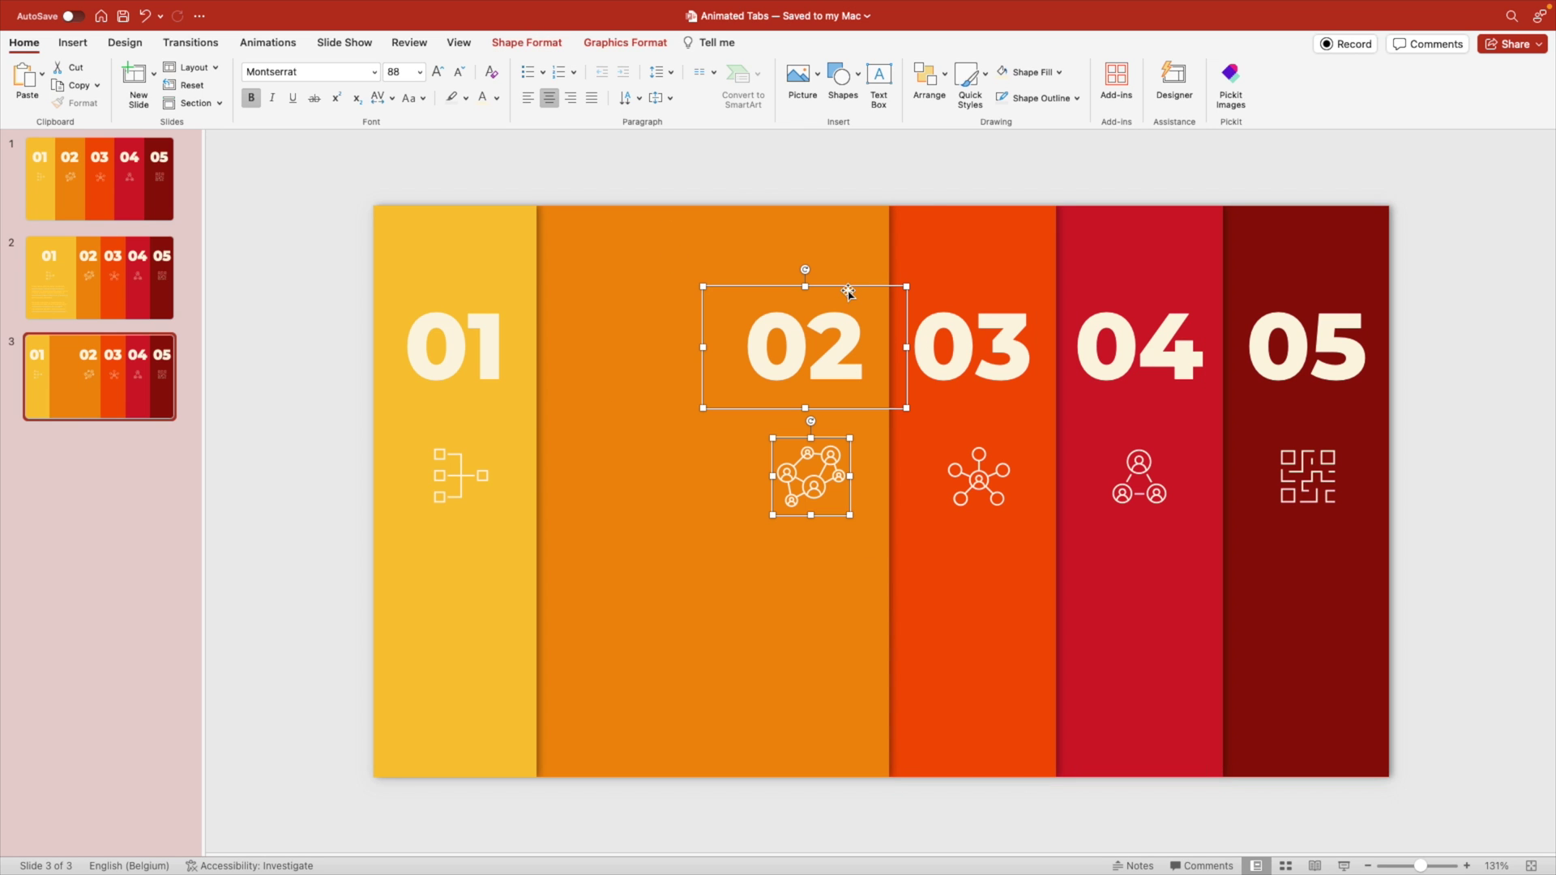
pyautogui.moveTo(853, 284); pyautogui.dragTo(757, 283)
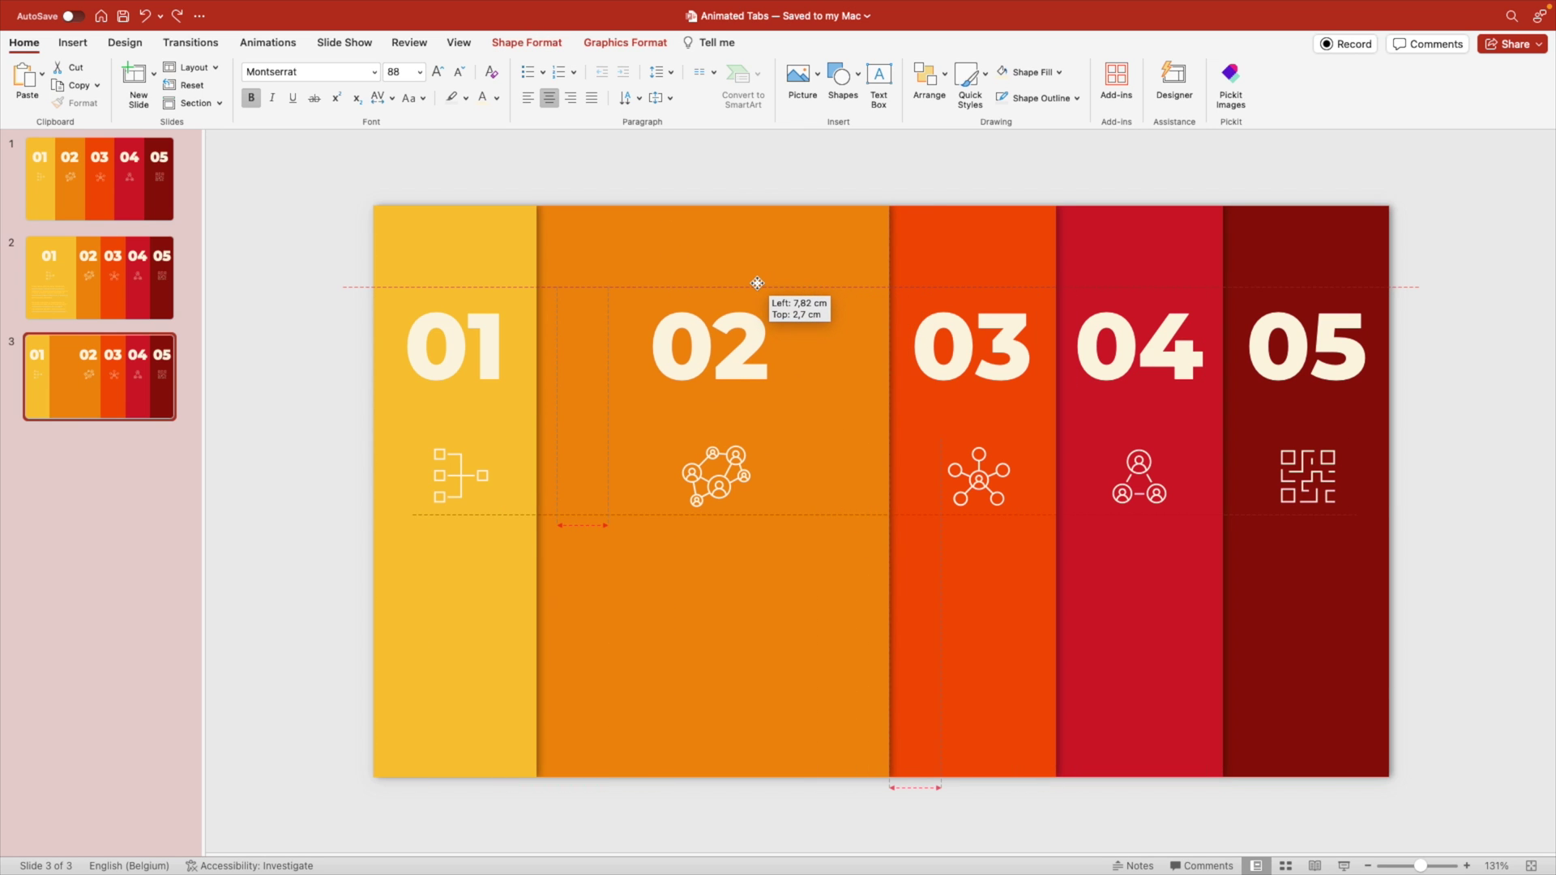
pyautogui.moveTo(757, 283); pyautogui.dragTo(757, 283)
pyautogui.click(740, 163)
# Step: Paste the Lorem ipsum text under the 02 icon, deleting 'nisi' and typing 'se' after 'dolore'
pyautogui.press('super+v')
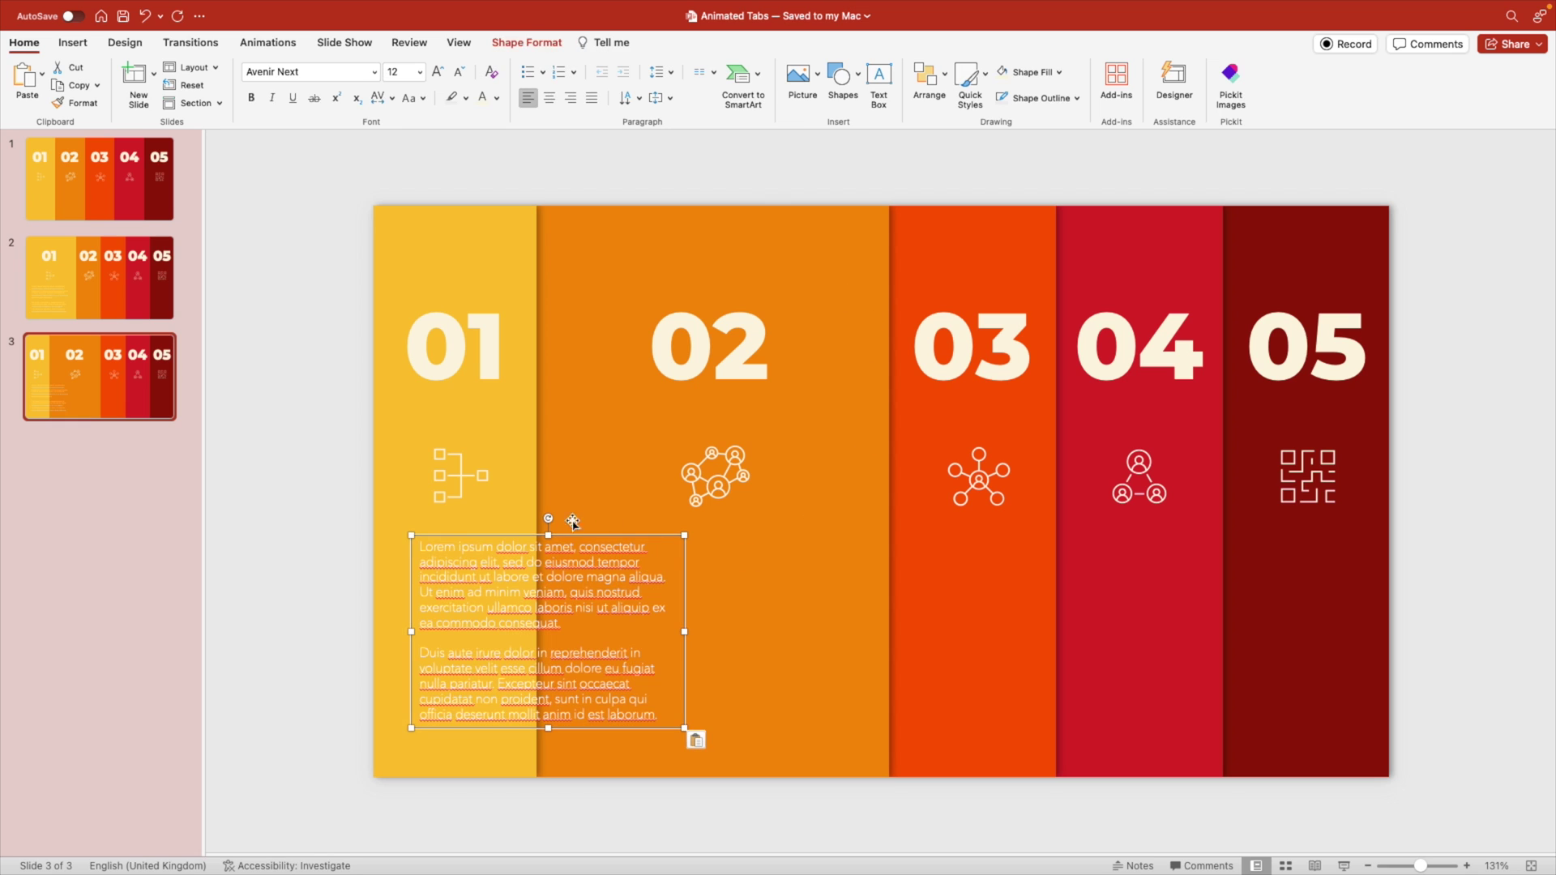
pyautogui.moveTo(572, 537); pyautogui.dragTo(745, 539)
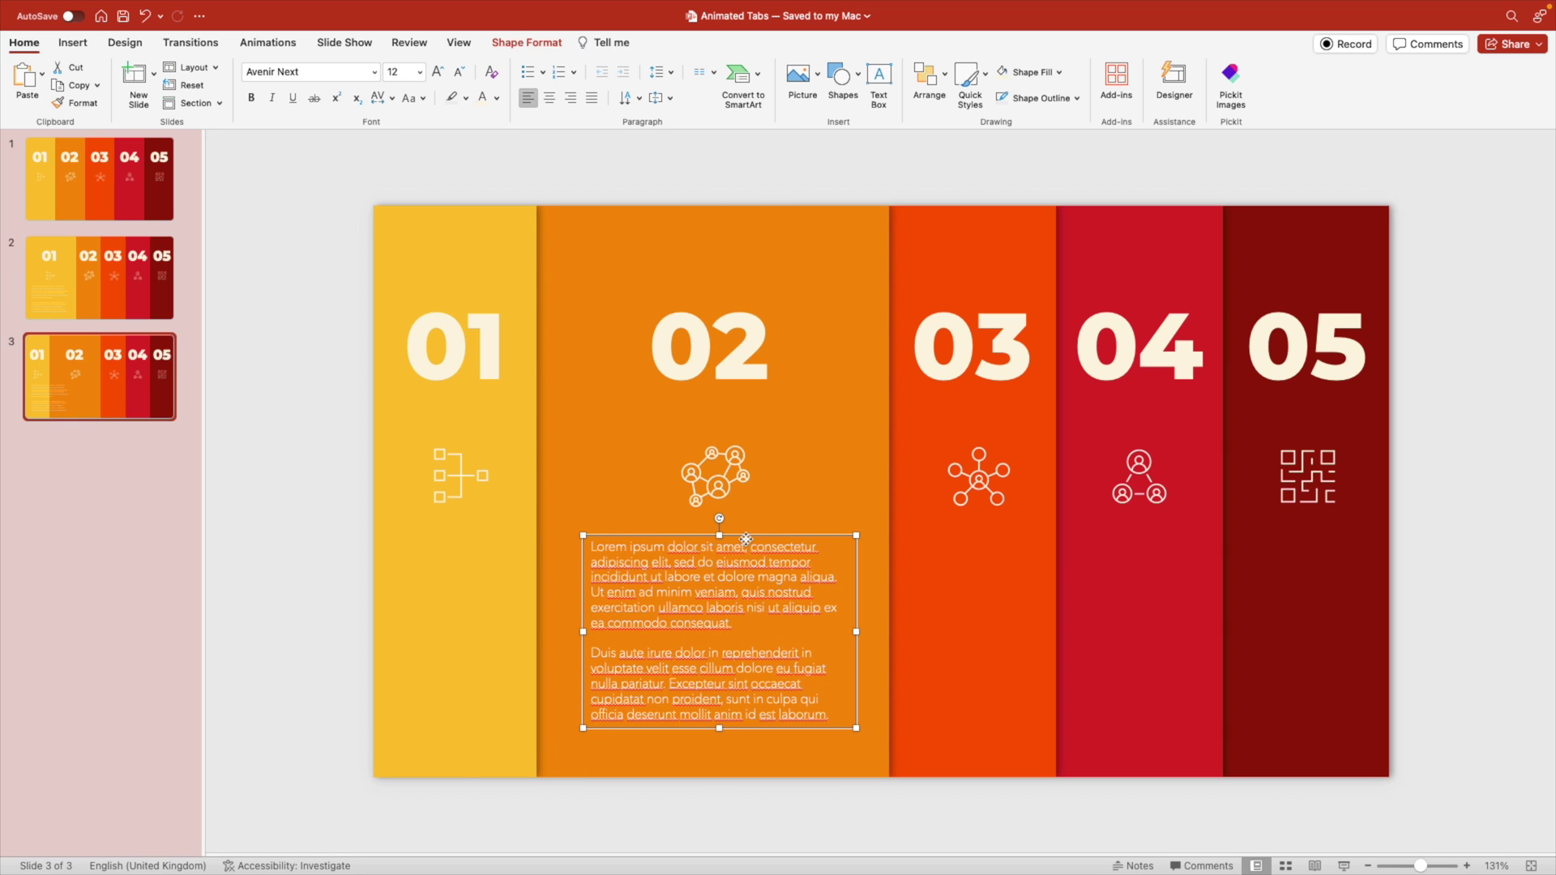
pyautogui.doubleClick(757, 610)
pyautogui.press('BackSpace')
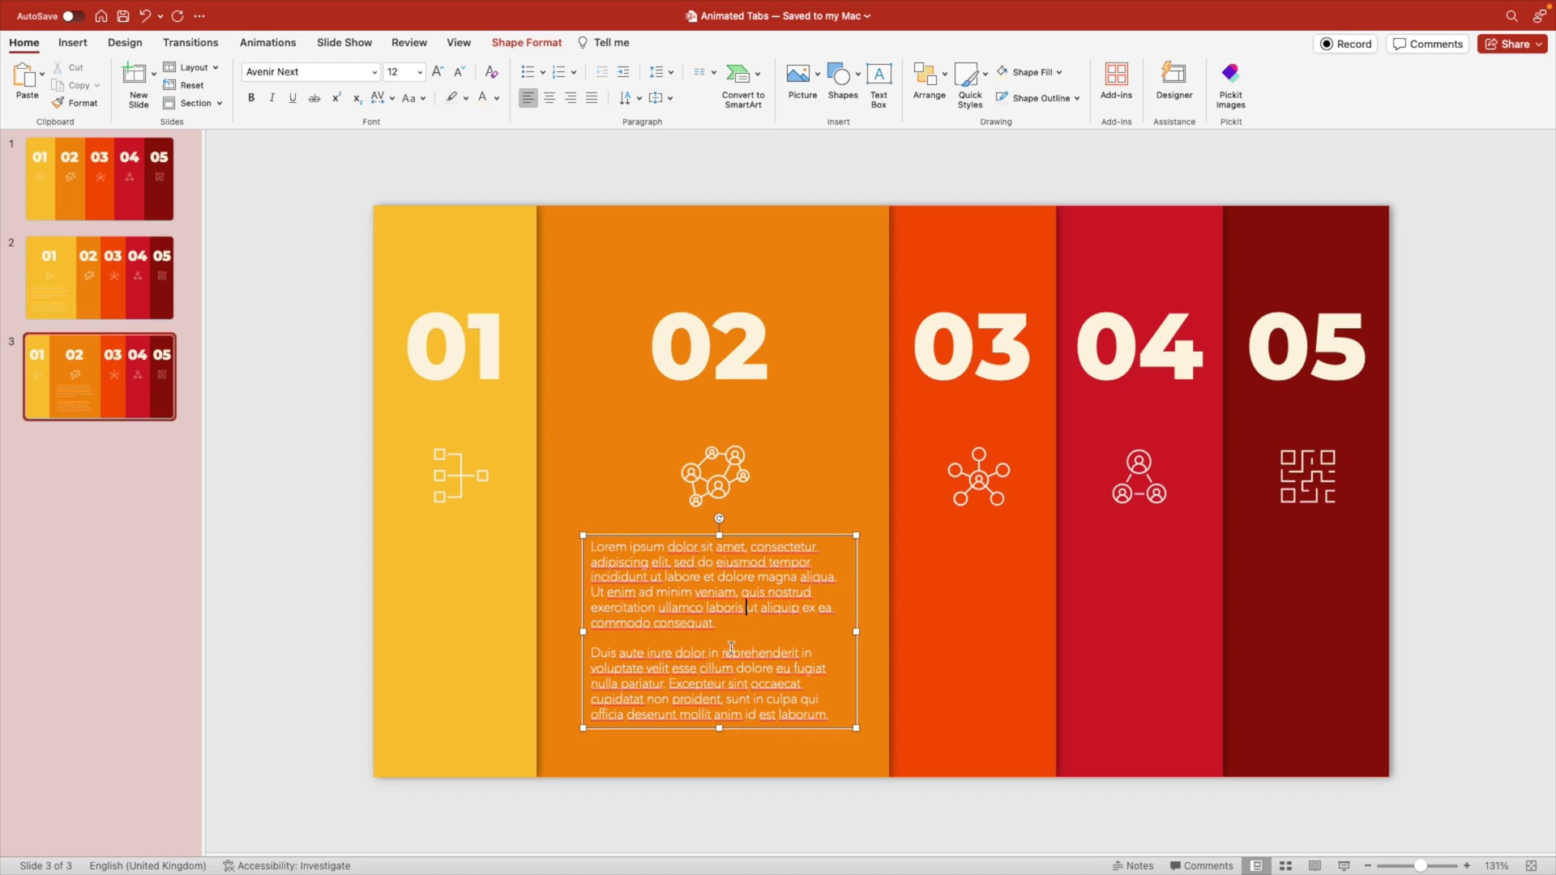
pyautogui.click(772, 669)
pyautogui.write('se')
pyautogui.click(787, 796)
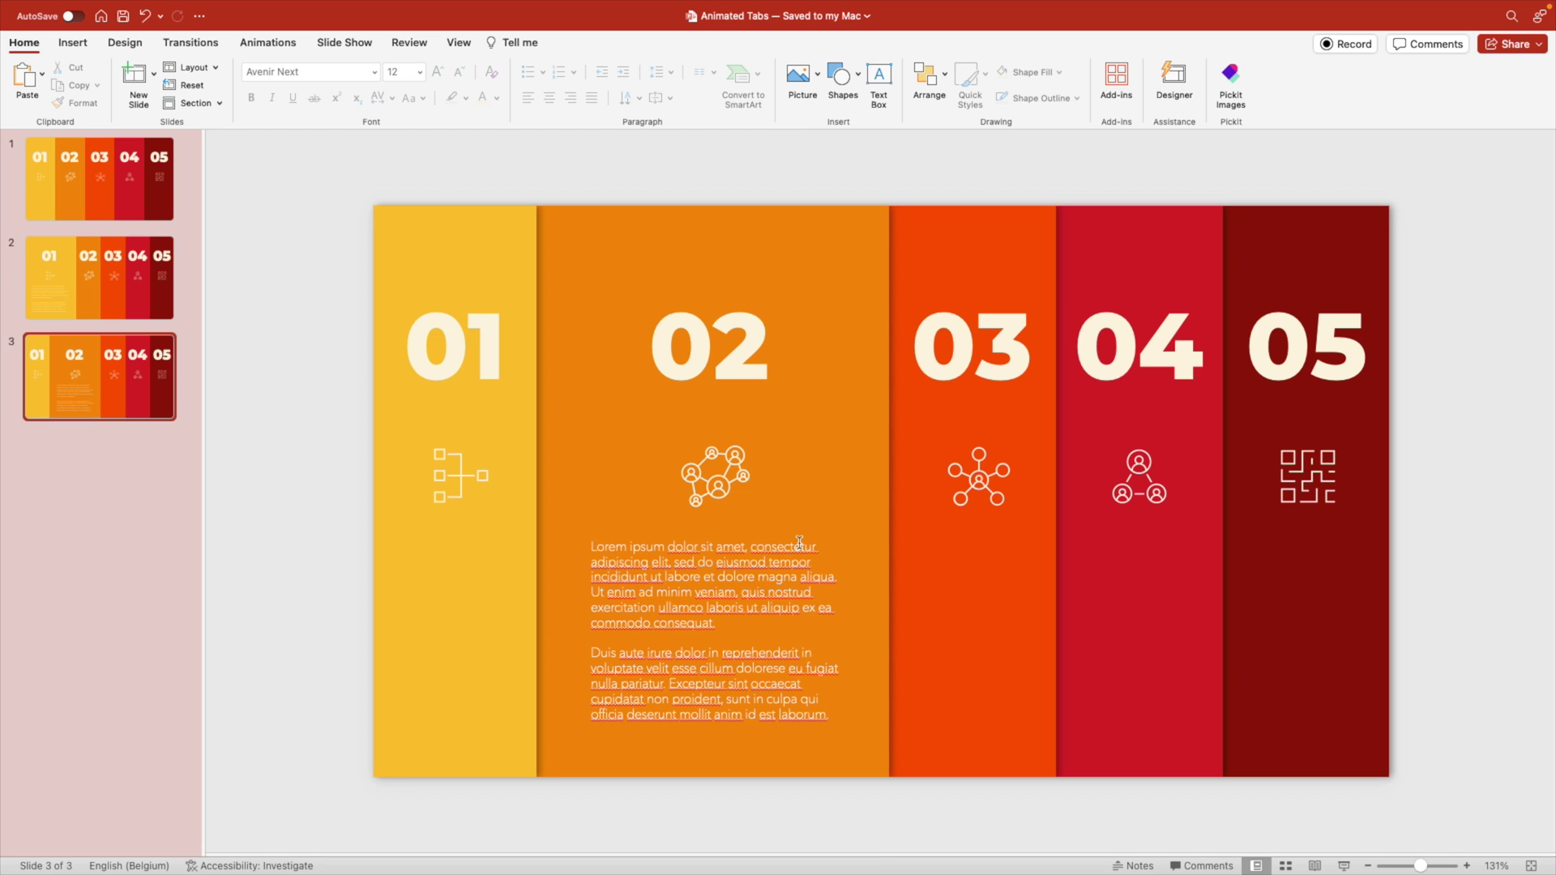
# Step: Duplicate slide 3 as slide 4 and delete the body text from column 02
pyautogui.rightClick(71, 373)
pyautogui.click(142, 478)
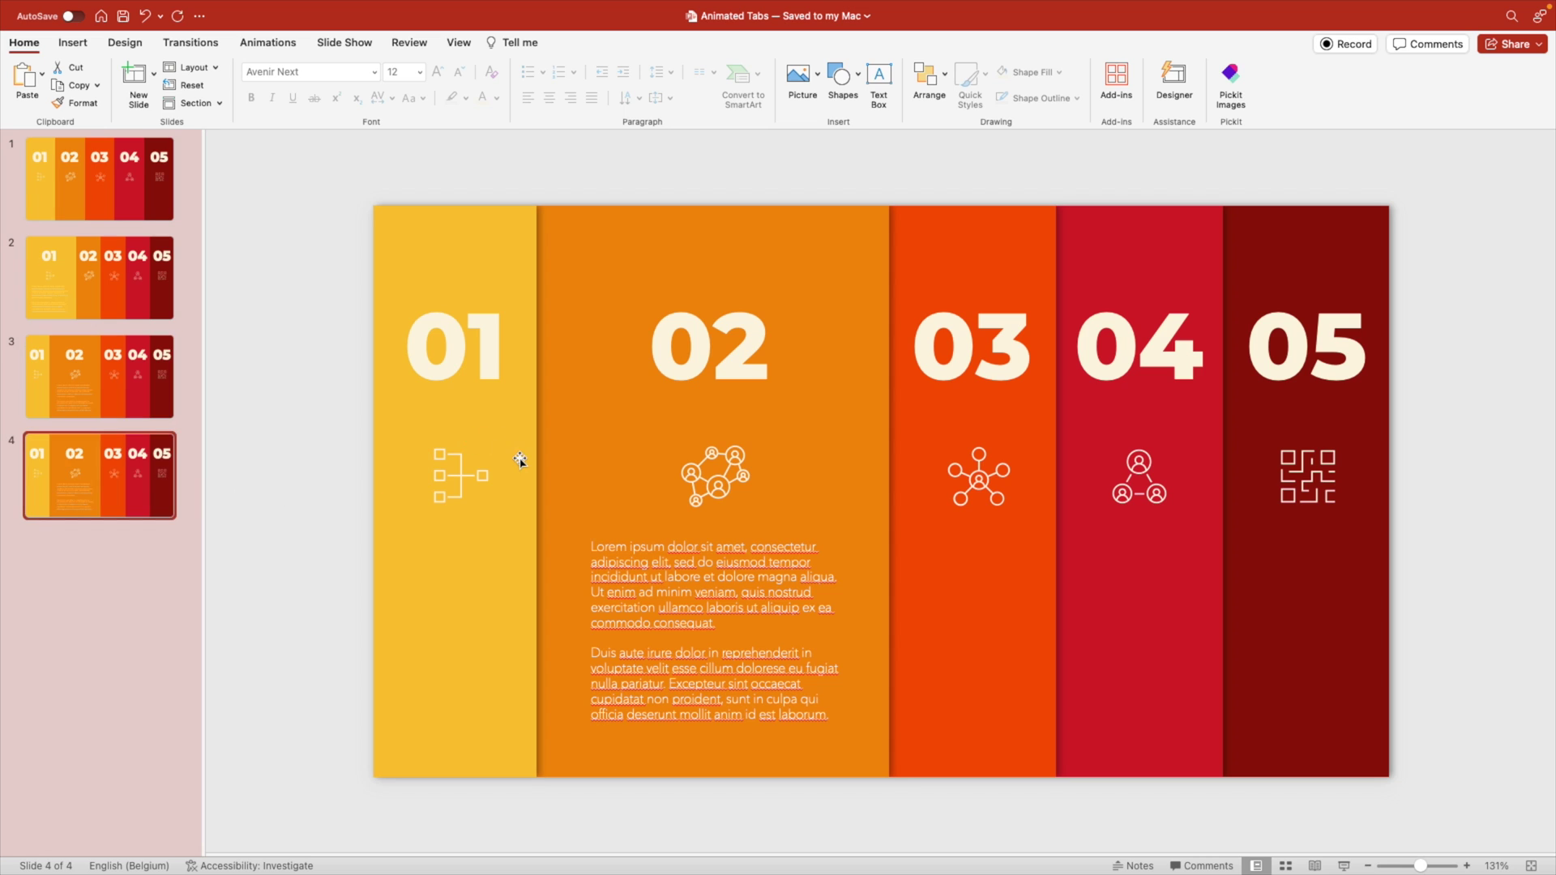
pyautogui.click(717, 340)
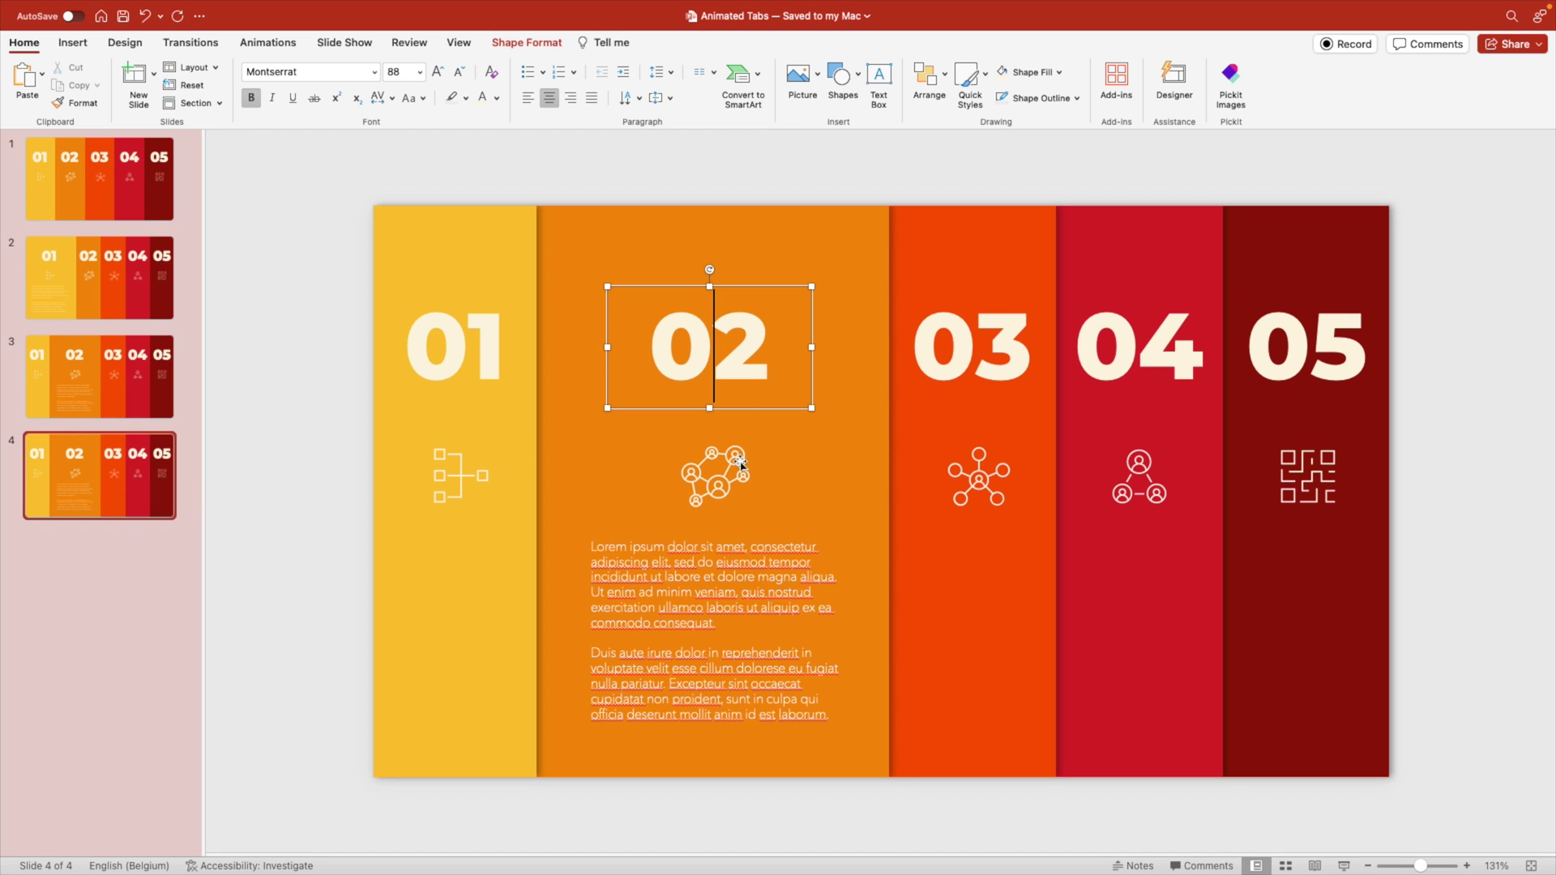
pyautogui.click(729, 598)
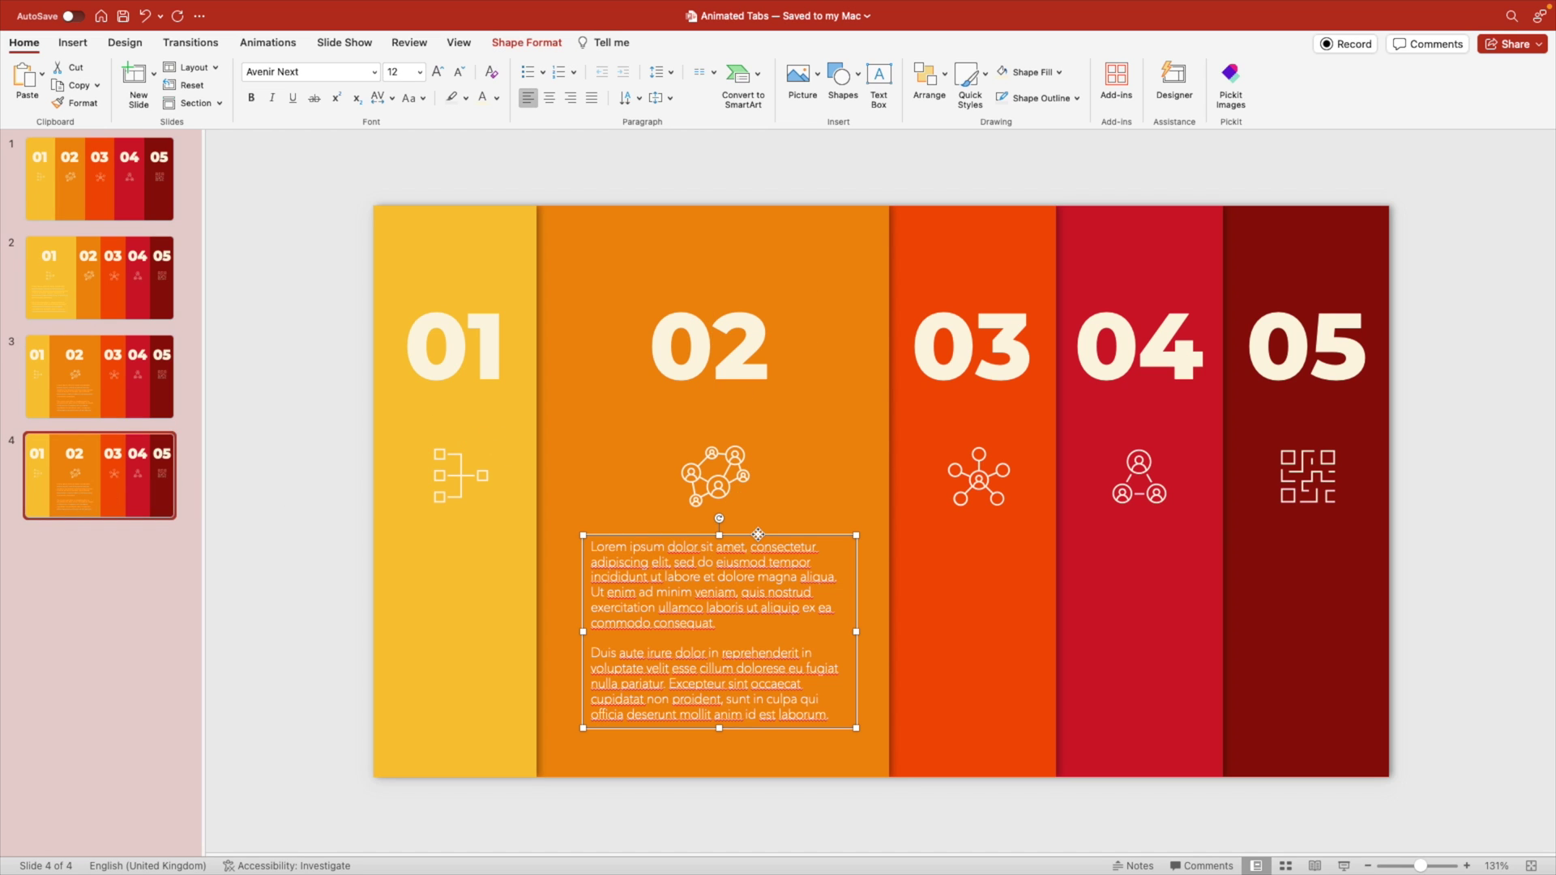
pyautogui.press('Delete')
# Step: Narrow column 02 back to tab width and move its number and icon into it
pyautogui.click(870, 428)
pyautogui.moveTo(891, 490); pyautogui.dragTo(701, 474)
pyautogui.click(713, 474)
pyautogui.keyDown('shift'); pyautogui.click(774, 296); pyautogui.keyUp('shift')
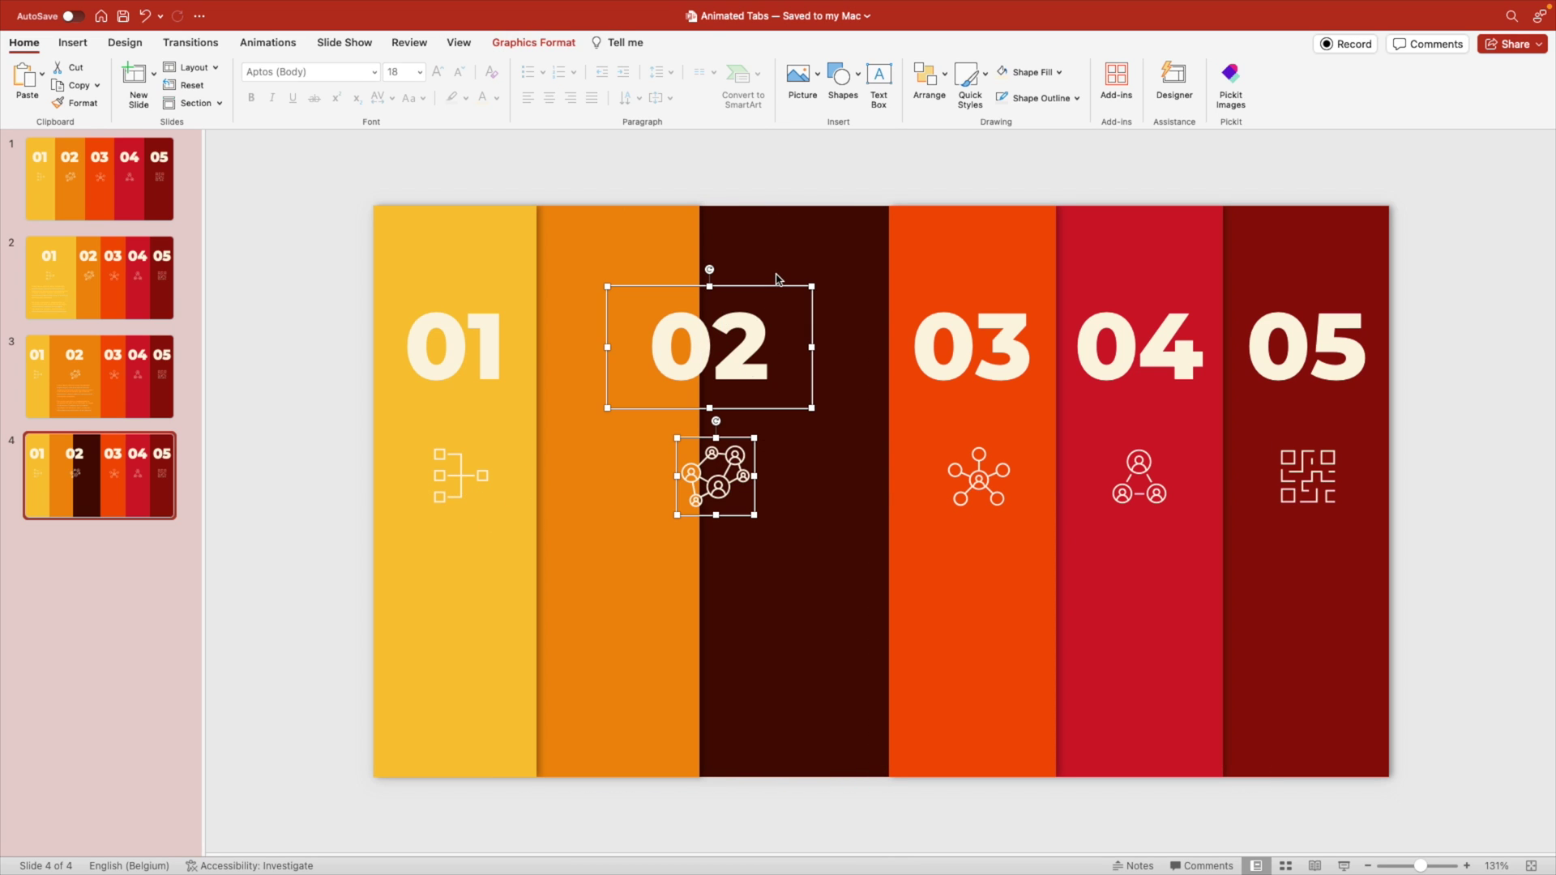
pyautogui.moveTo(774, 296); pyautogui.dragTo(686, 287)
# Step: Widen column 03 leftward and centre its number and icon in the wide column
pyautogui.click(891, 472)
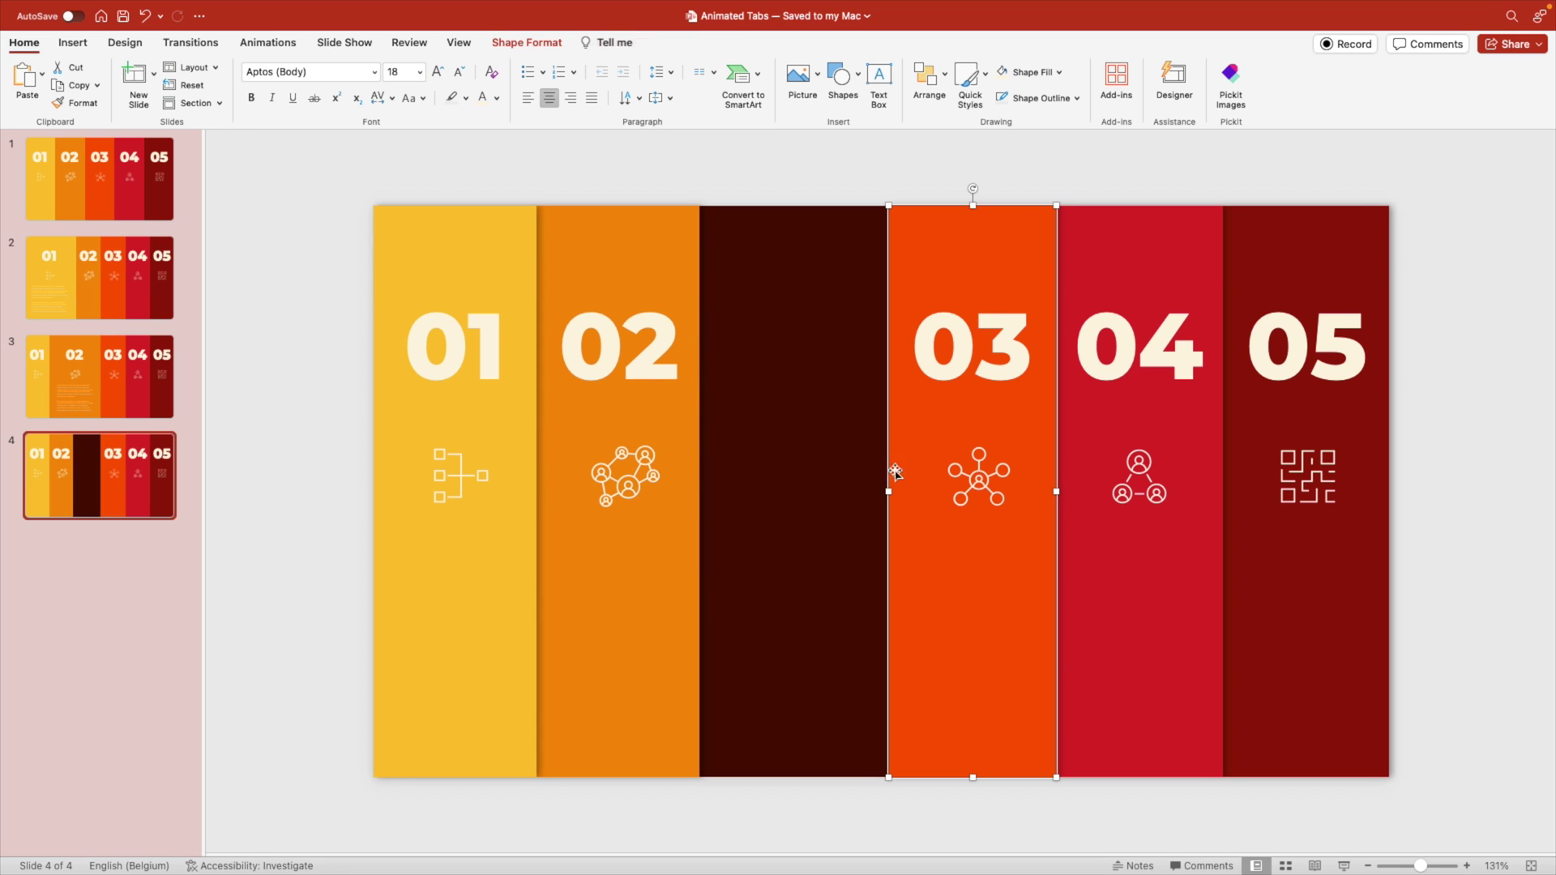
pyautogui.moveTo(889, 484); pyautogui.dragTo(695, 486)
pyautogui.click(978, 476)
pyautogui.keyDown('shift'); pyautogui.click(963, 373); pyautogui.keyUp('shift')
pyautogui.moveTo(1002, 292); pyautogui.dragTo(910, 291)
pyautogui.press('Escape')
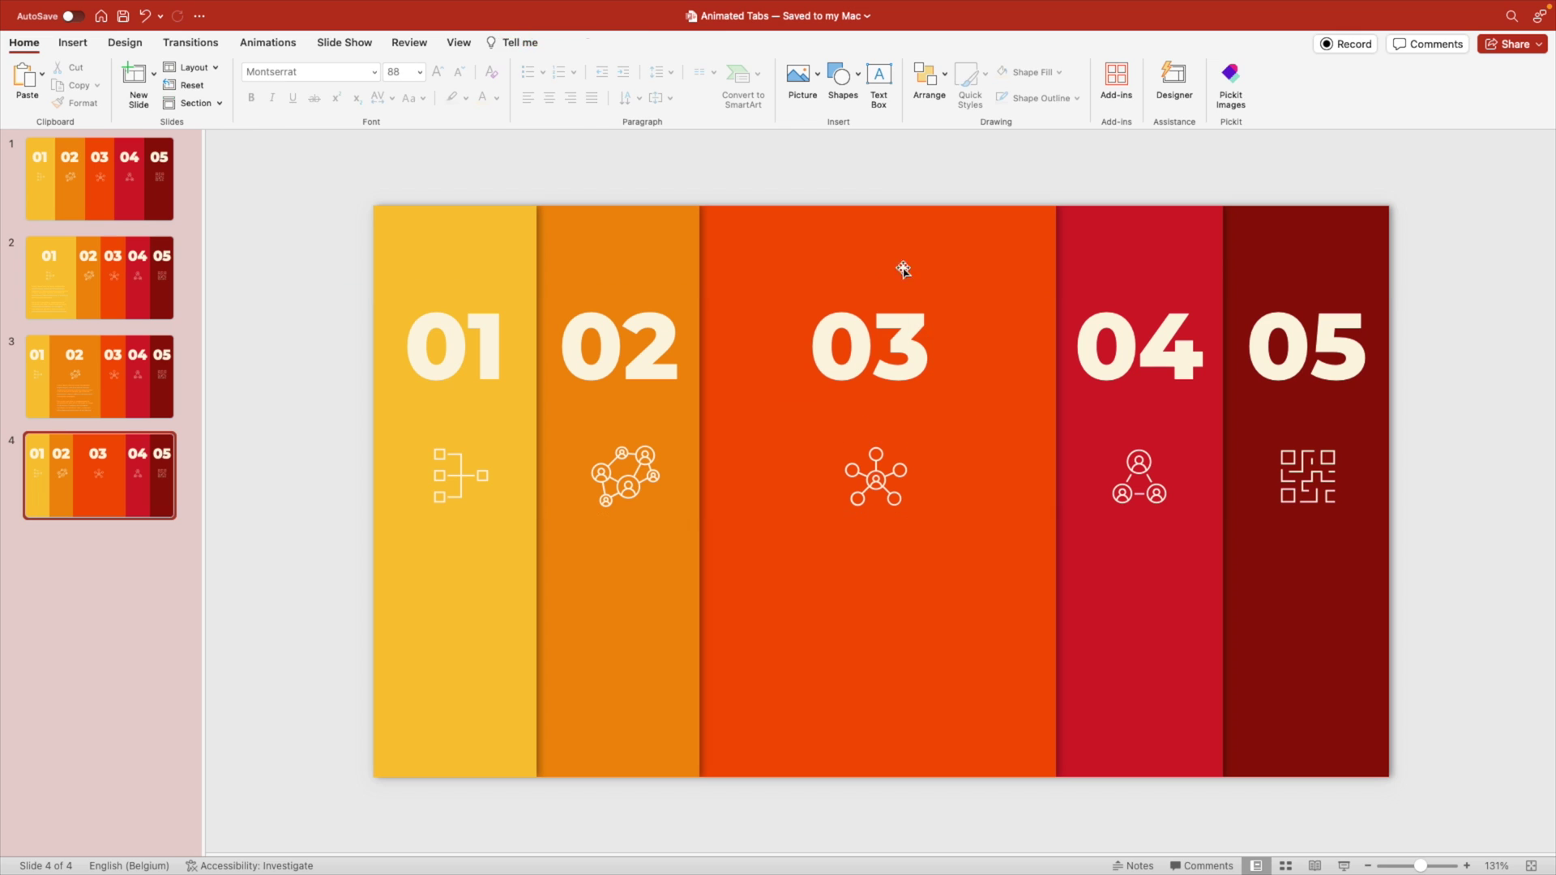
# Step: Paste the body text under the 03 icon and type 'es' after 'dolor'
pyautogui.write('Lorem ipsum dolor sit amet, consectetur adipiscing elit, sed do eiusmod tempor incididunt ut labore et dolore magna aliqua. Ut enim ad minim veniam, quis nostrud exercitation ullamco laboris ut aliquip ex ea commodo consequat.  Duis aute irure dolor in reprehenderit in voluptate velit esse cillum dolorese eu fugiat nulla pariatur. Excepteur sint occaecat cupidatat non proident, sunt in culpa qui officia deserunt mollit anim id est laborum.')
pyautogui.moveTo(692, 536); pyautogui.dragTo(860, 537)
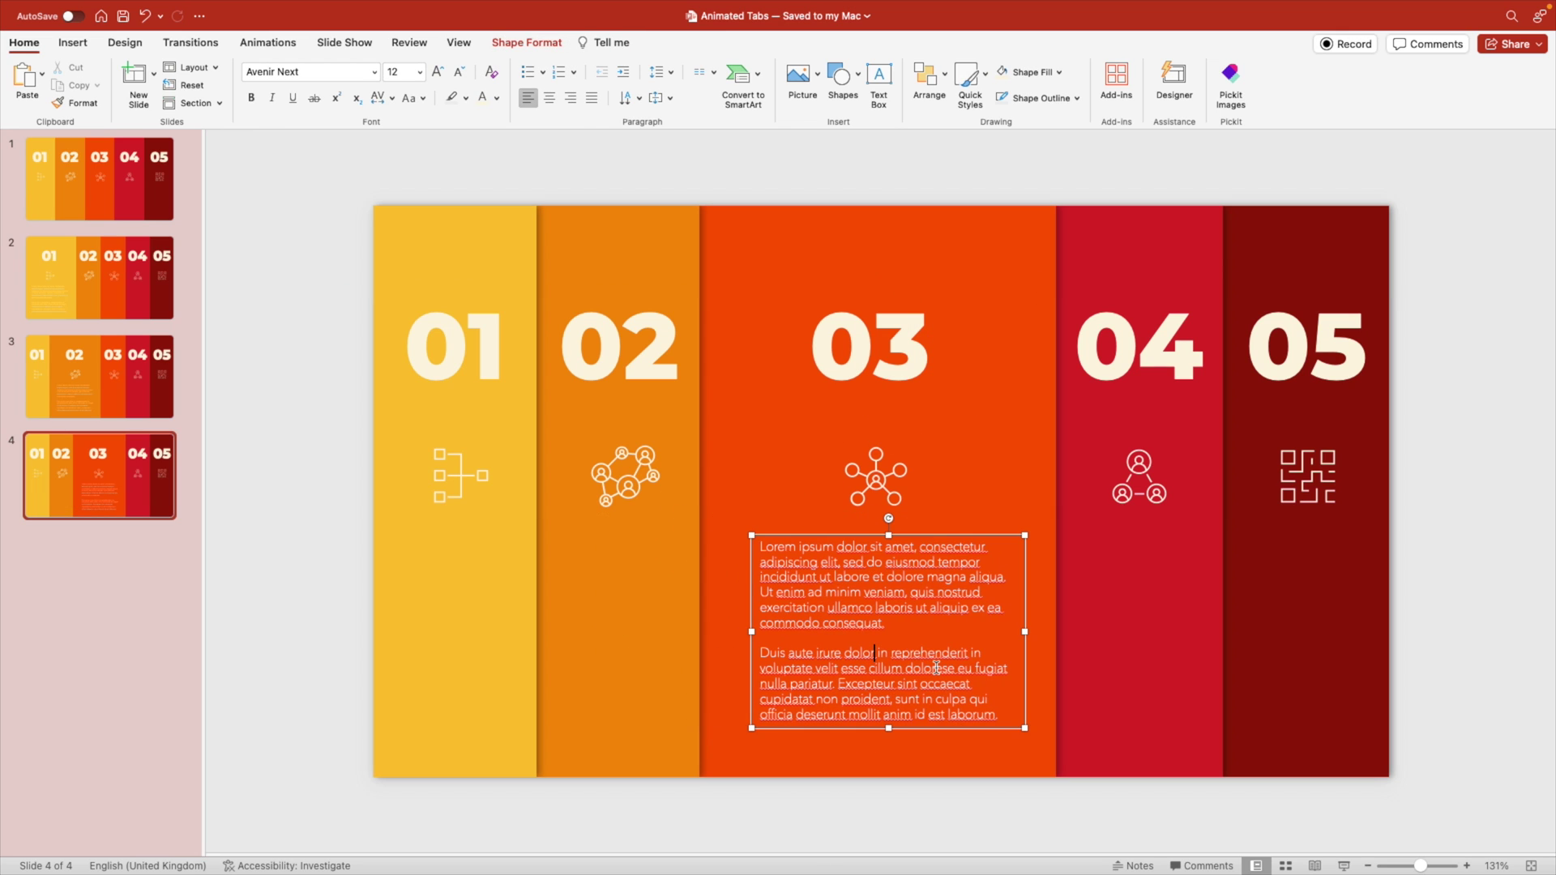
pyautogui.click(874, 653)
pyautogui.write('es')
# Step: Duplicate slide 4, delete the body text, and narrow tab 03 with its number and icon
pyautogui.rightClick(89, 465)
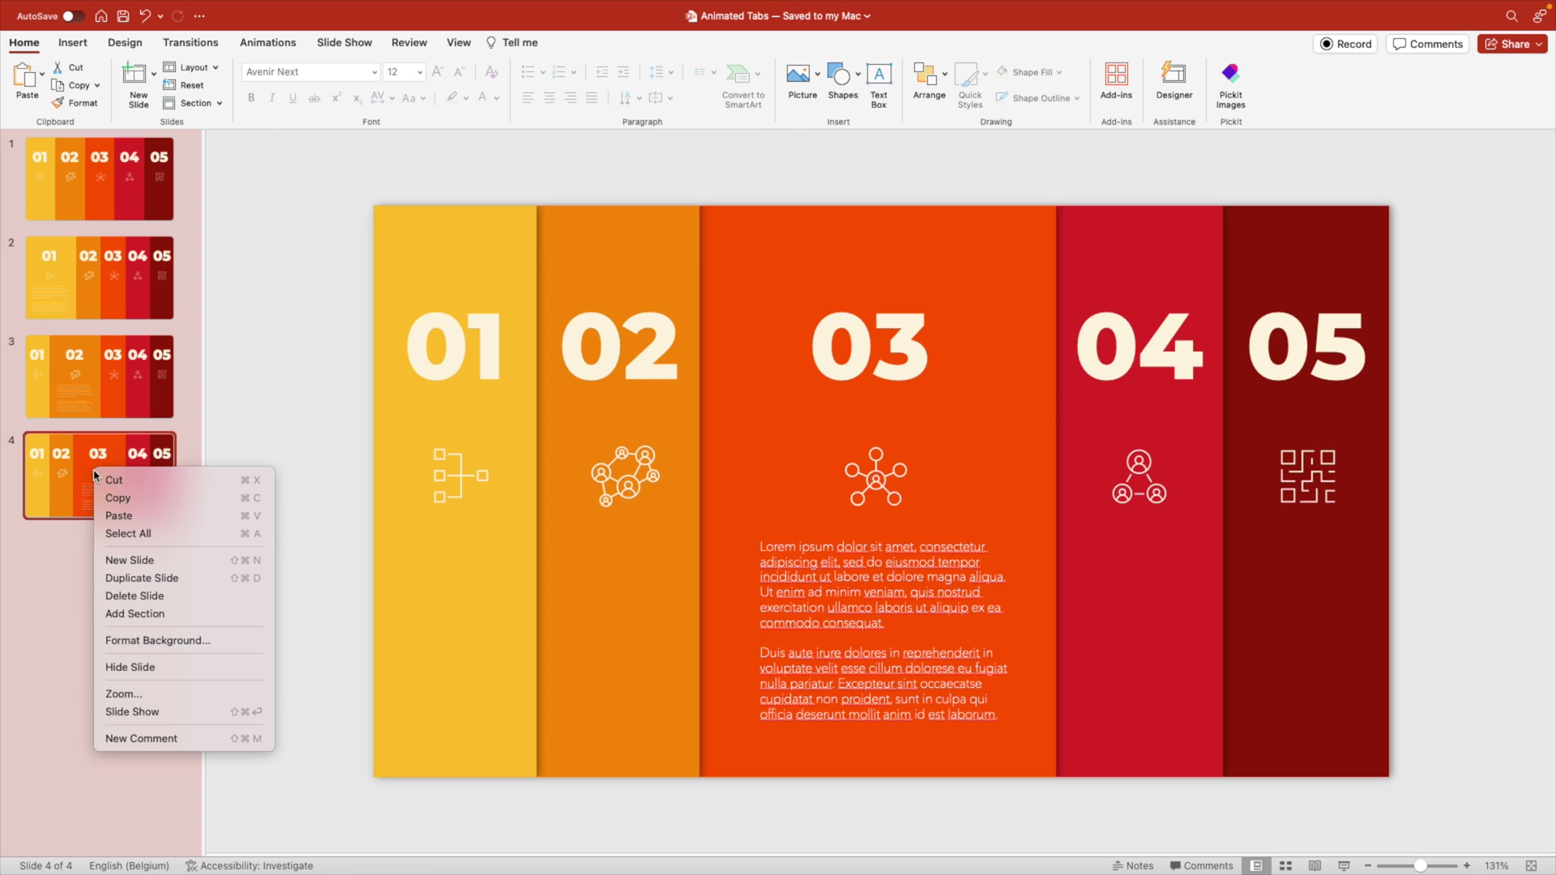
pyautogui.click(130, 580)
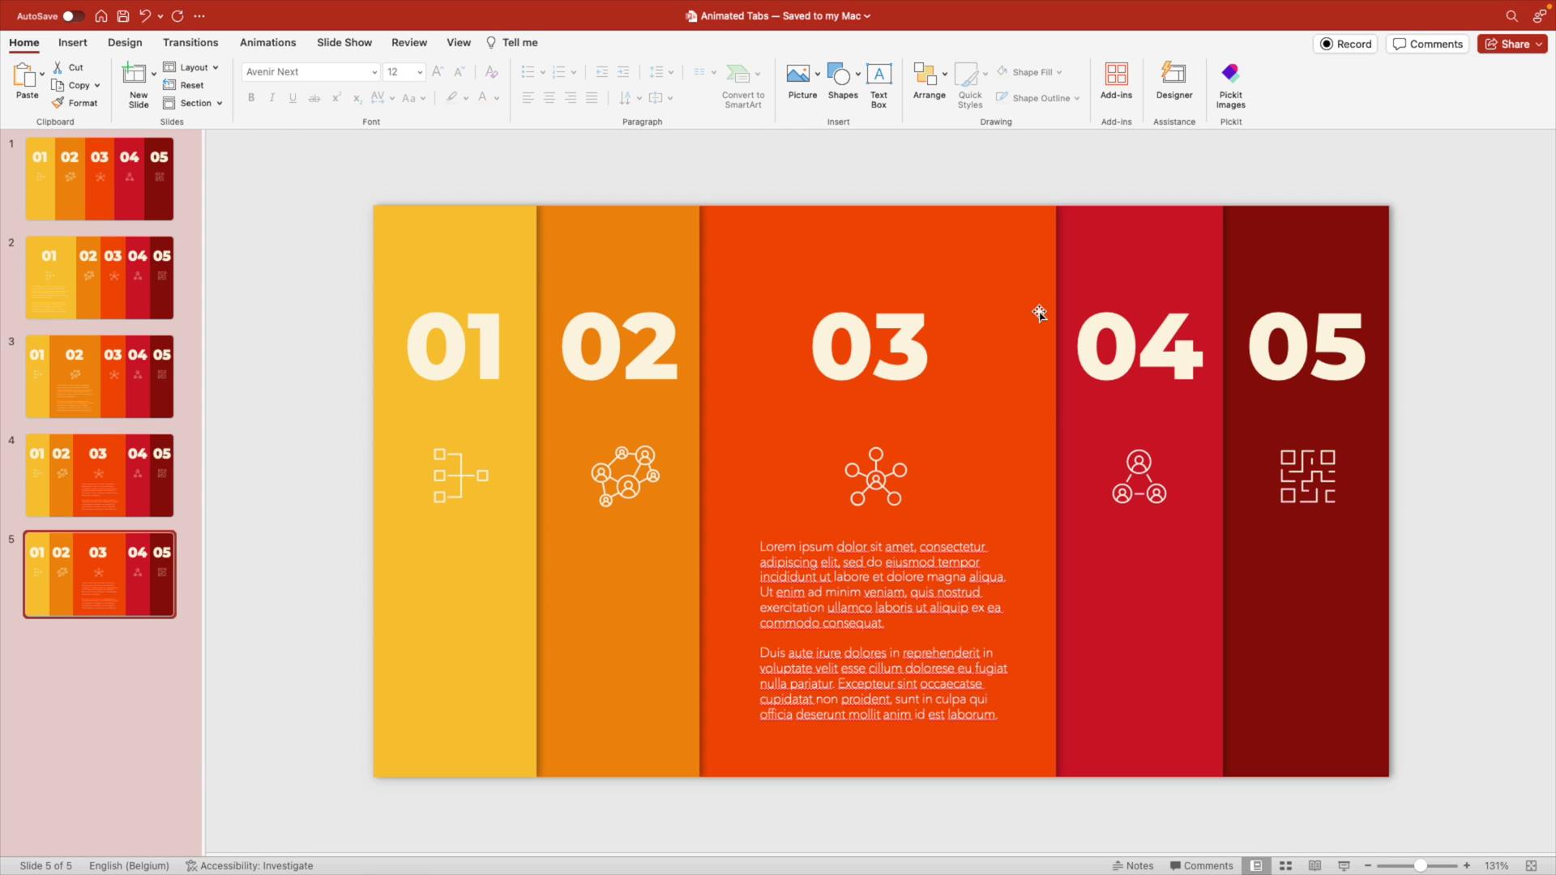
pyautogui.click(994, 339)
pyautogui.moveTo(1056, 492); pyautogui.dragTo(864, 484)
pyautogui.click(891, 583)
pyautogui.press('Delete')
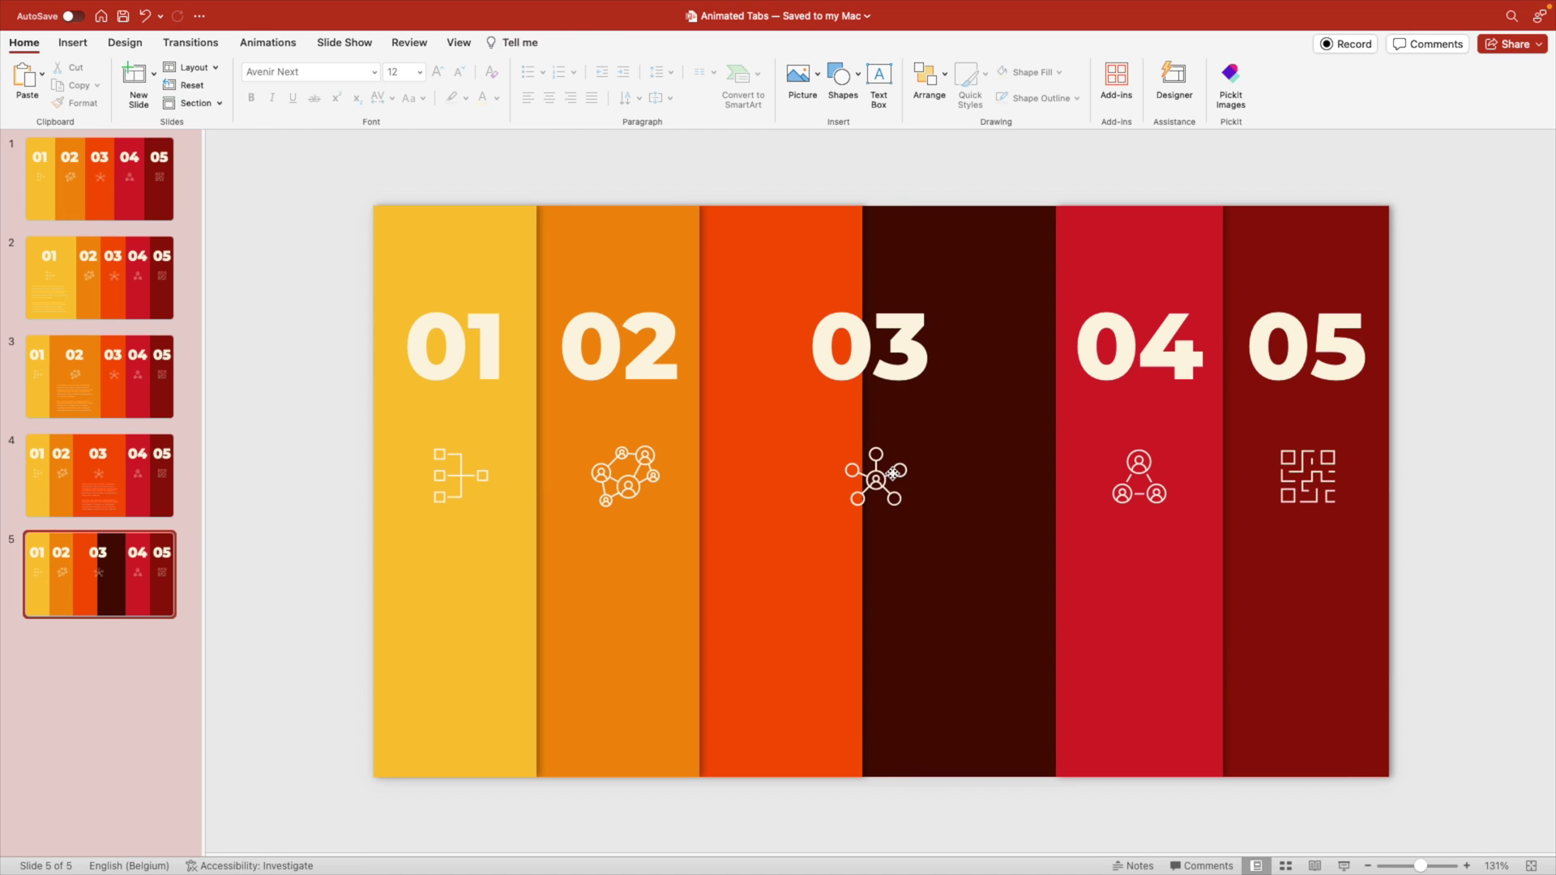
pyautogui.click(875, 479)
pyautogui.keyDown('shift'); pyautogui.click(909, 351); pyautogui.keyUp('shift')
pyautogui.moveTo(924, 286); pyautogui.dragTo(831, 286)
# Step: Widen tab 04, centre its number and icon, and paste the body text beneath them
pyautogui.click(1070, 486)
pyautogui.moveTo(1056, 497); pyautogui.dragTo(863, 478)
pyautogui.click(1139, 348)
pyautogui.keyDown('shift'); pyautogui.click(1161, 456); pyautogui.keyUp('shift')
pyautogui.moveTo(1162, 442); pyautogui.dragTo(1065, 441)
pyautogui.click(1053, 197)
pyautogui.press('cmd+v')
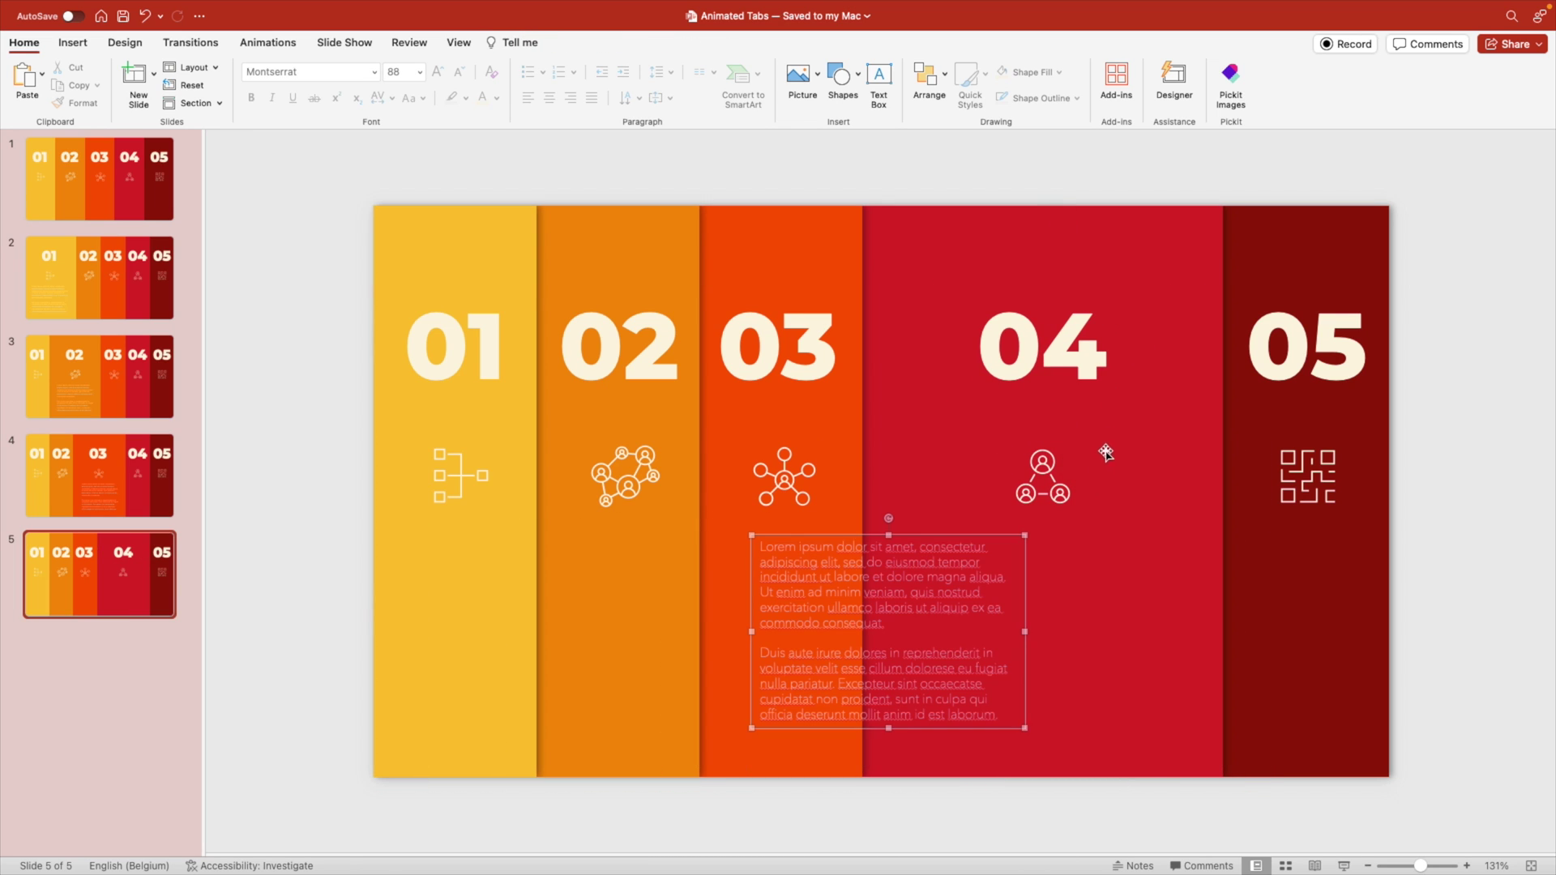
pyautogui.moveTo(940, 535); pyautogui.dragTo(1100, 519)
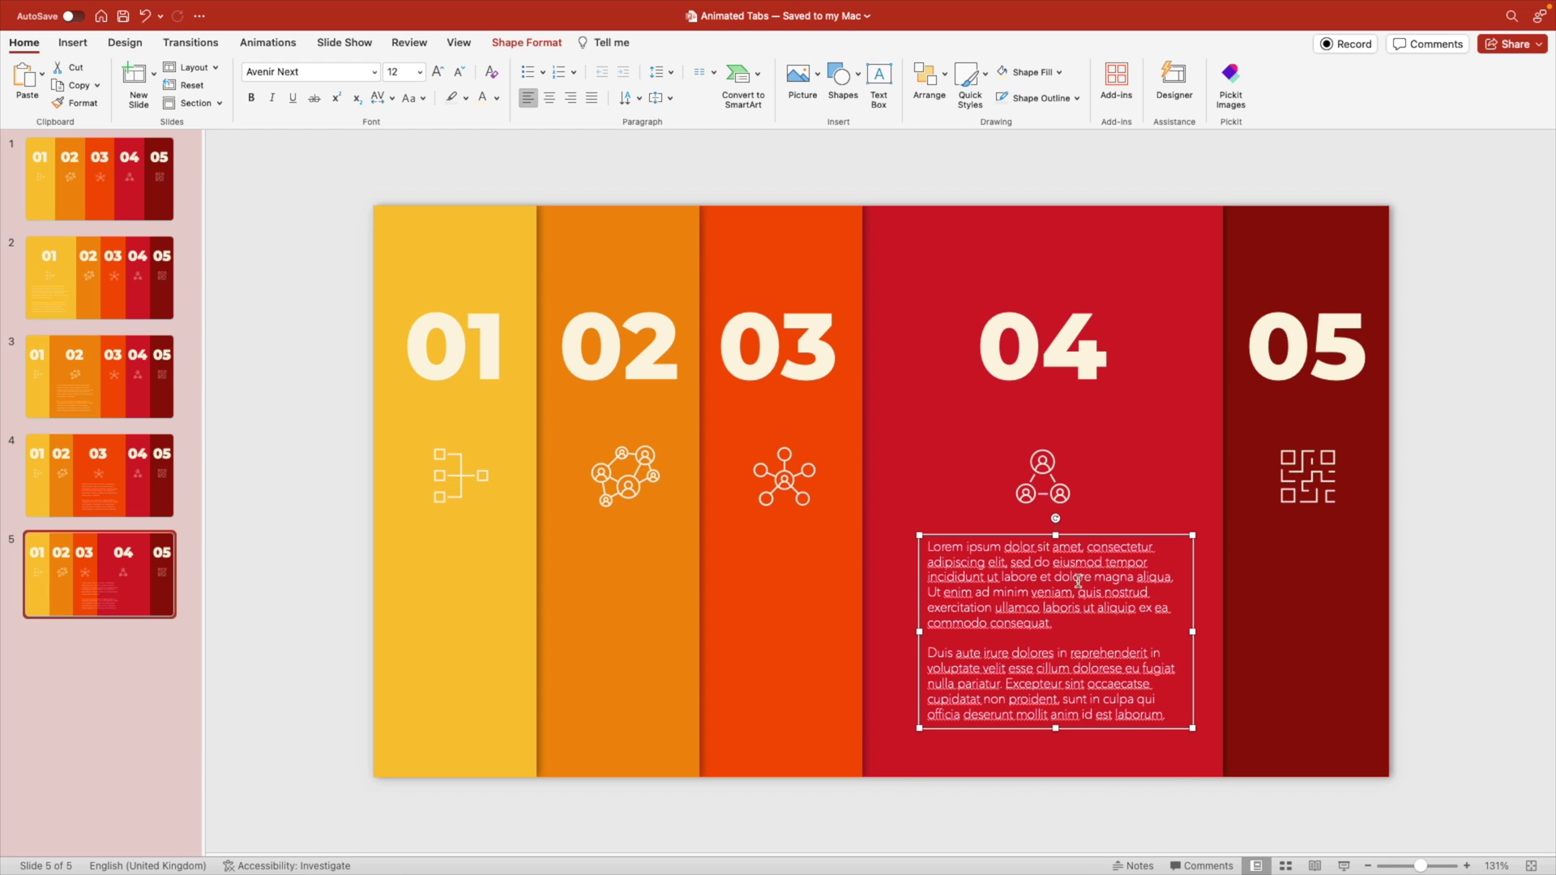
pyautogui.click(1044, 622)
# Step: Finish the body text edit, duplicate slide 5, delete its text and narrow tab 04
pyautogui.write('es')
pyautogui.click(293, 377)
pyautogui.rightClick(85, 569)
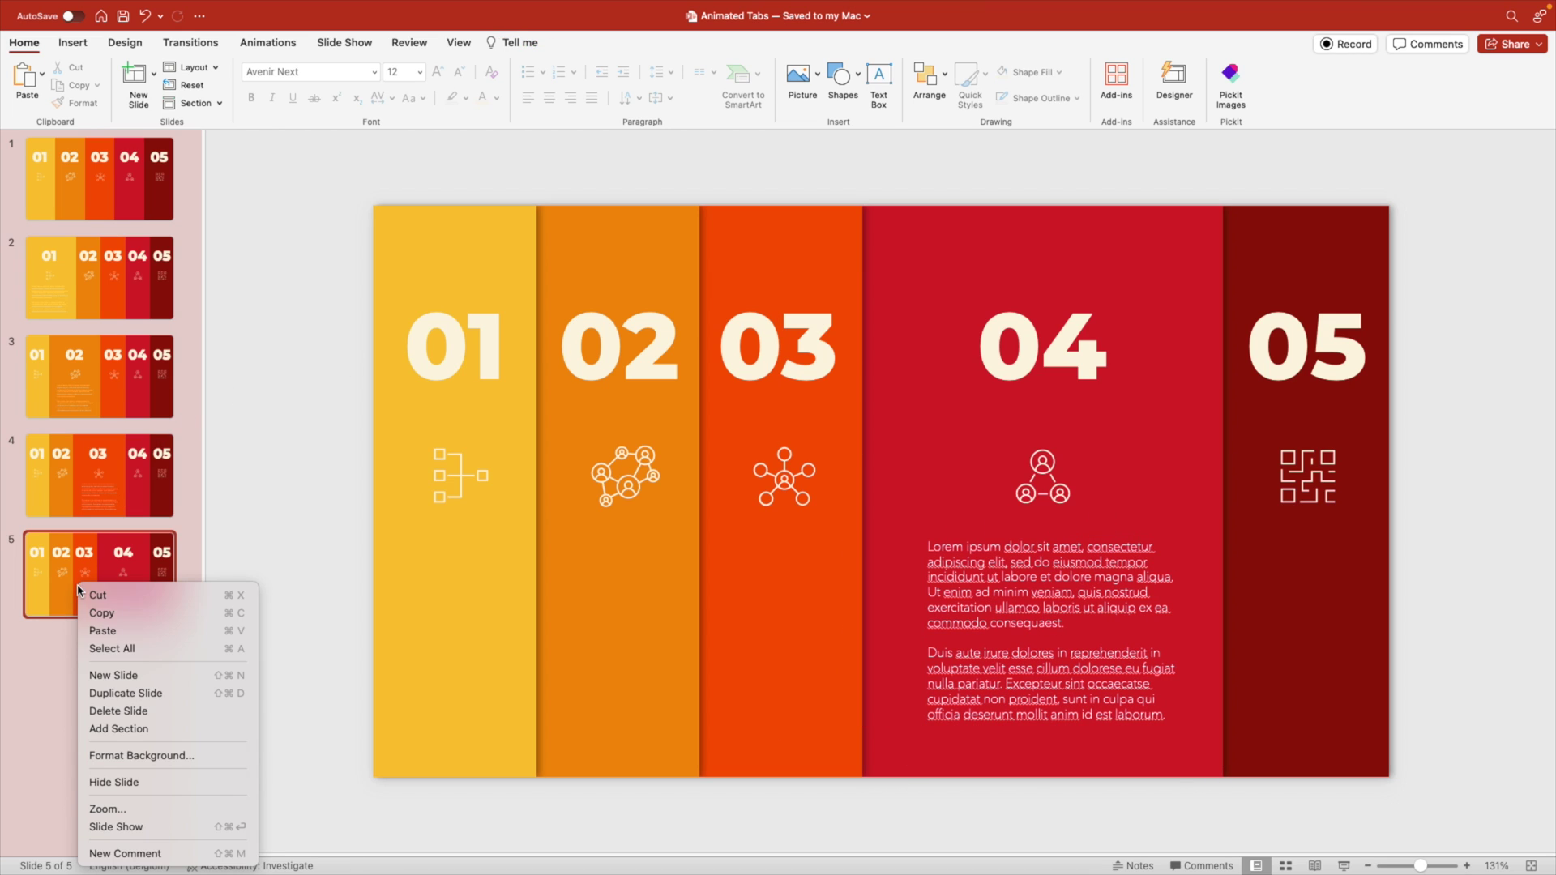
pyautogui.click(120, 693)
pyautogui.click(1091, 534)
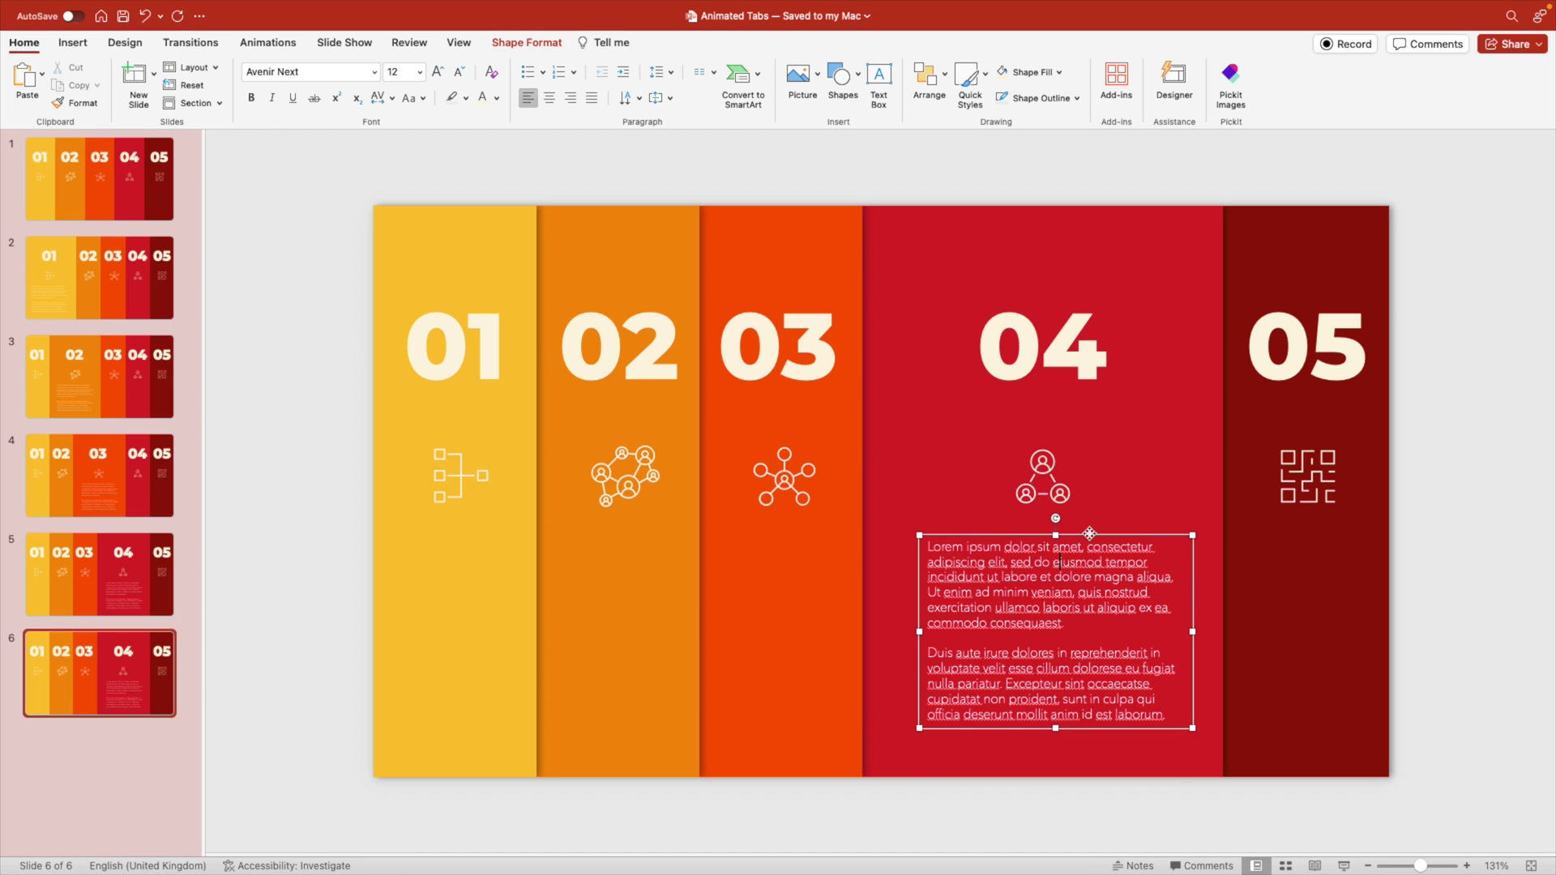
pyautogui.press('Delete')
pyautogui.click(883, 491)
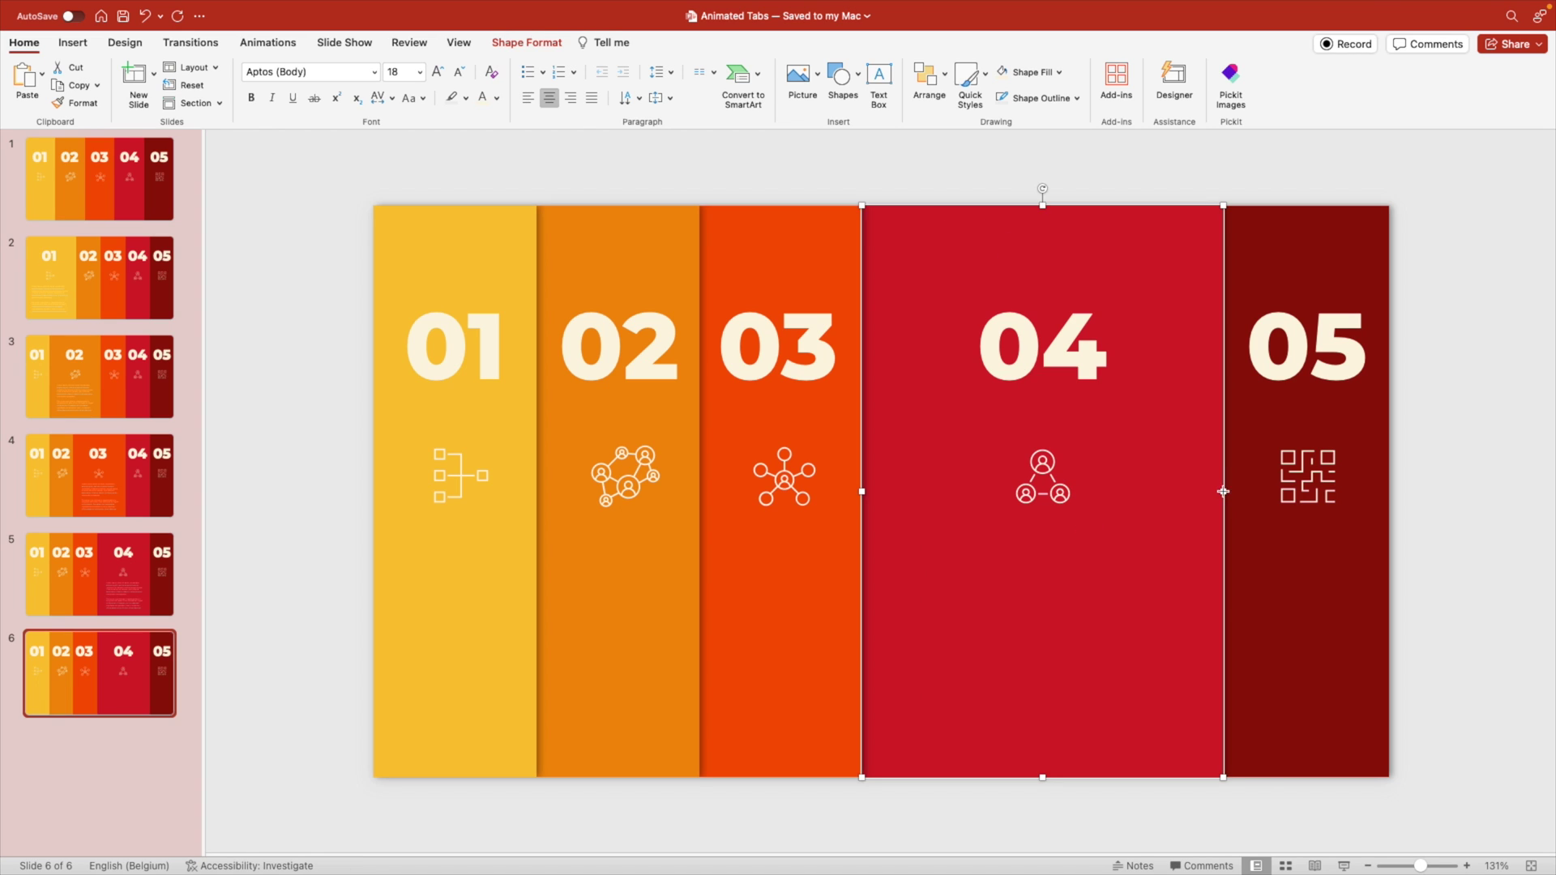
pyautogui.moveTo(863, 491); pyautogui.dragTo(1026, 491)
# Step: Widen tab 05, recentre the 04 and 05 numbers and icons, and paste the body text under 05
pyautogui.click(1219, 496)
pyautogui.moveTo(1223, 496); pyautogui.dragTo(1026, 480)
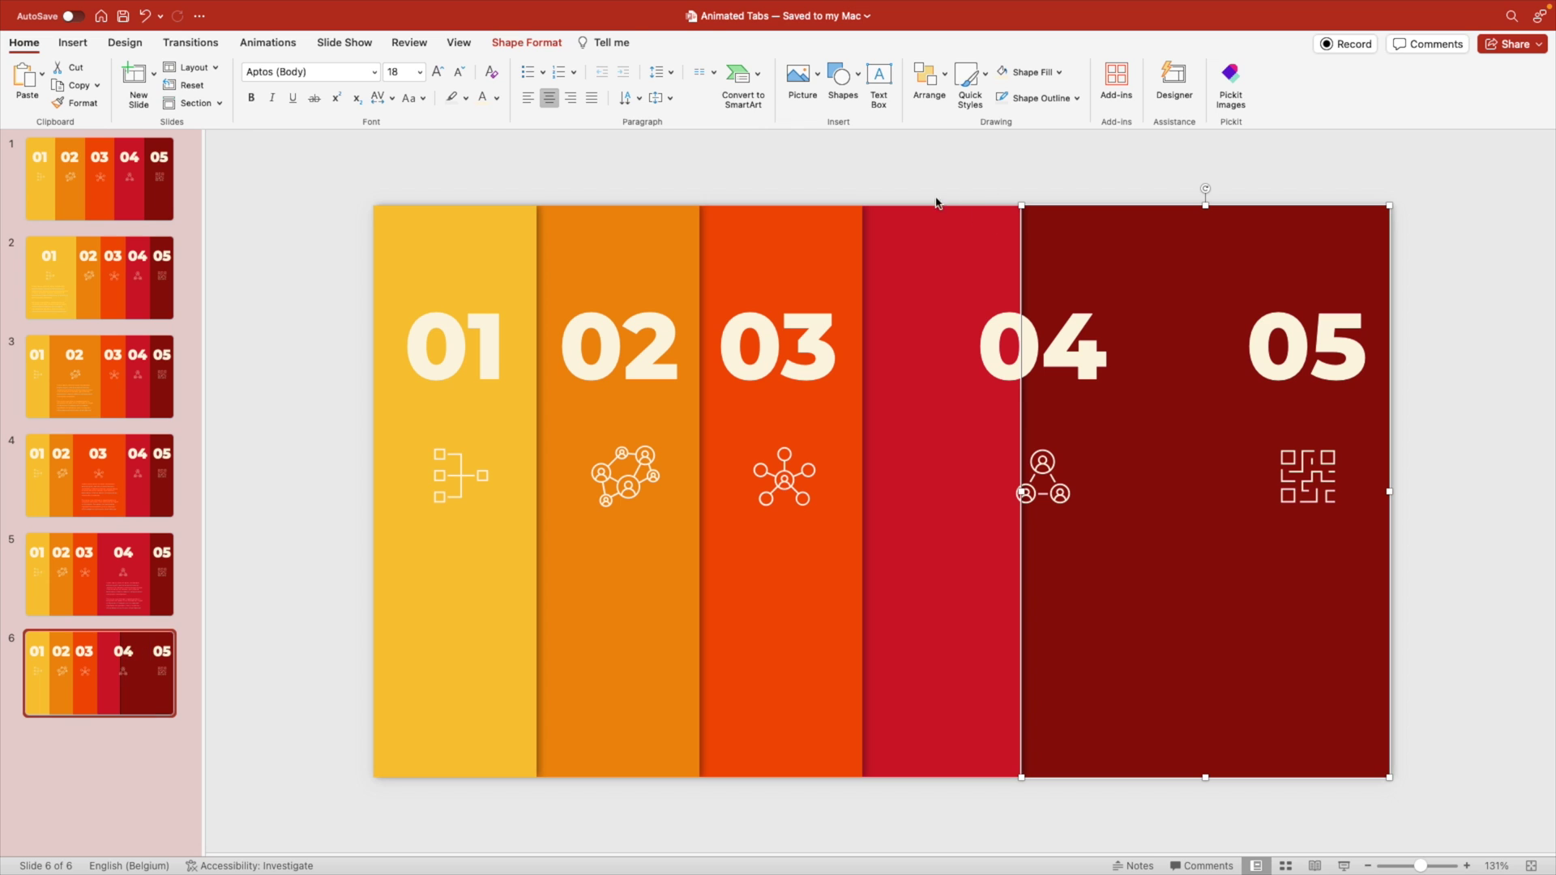
pyautogui.moveTo(1078, 290); pyautogui.dragTo(983, 295)
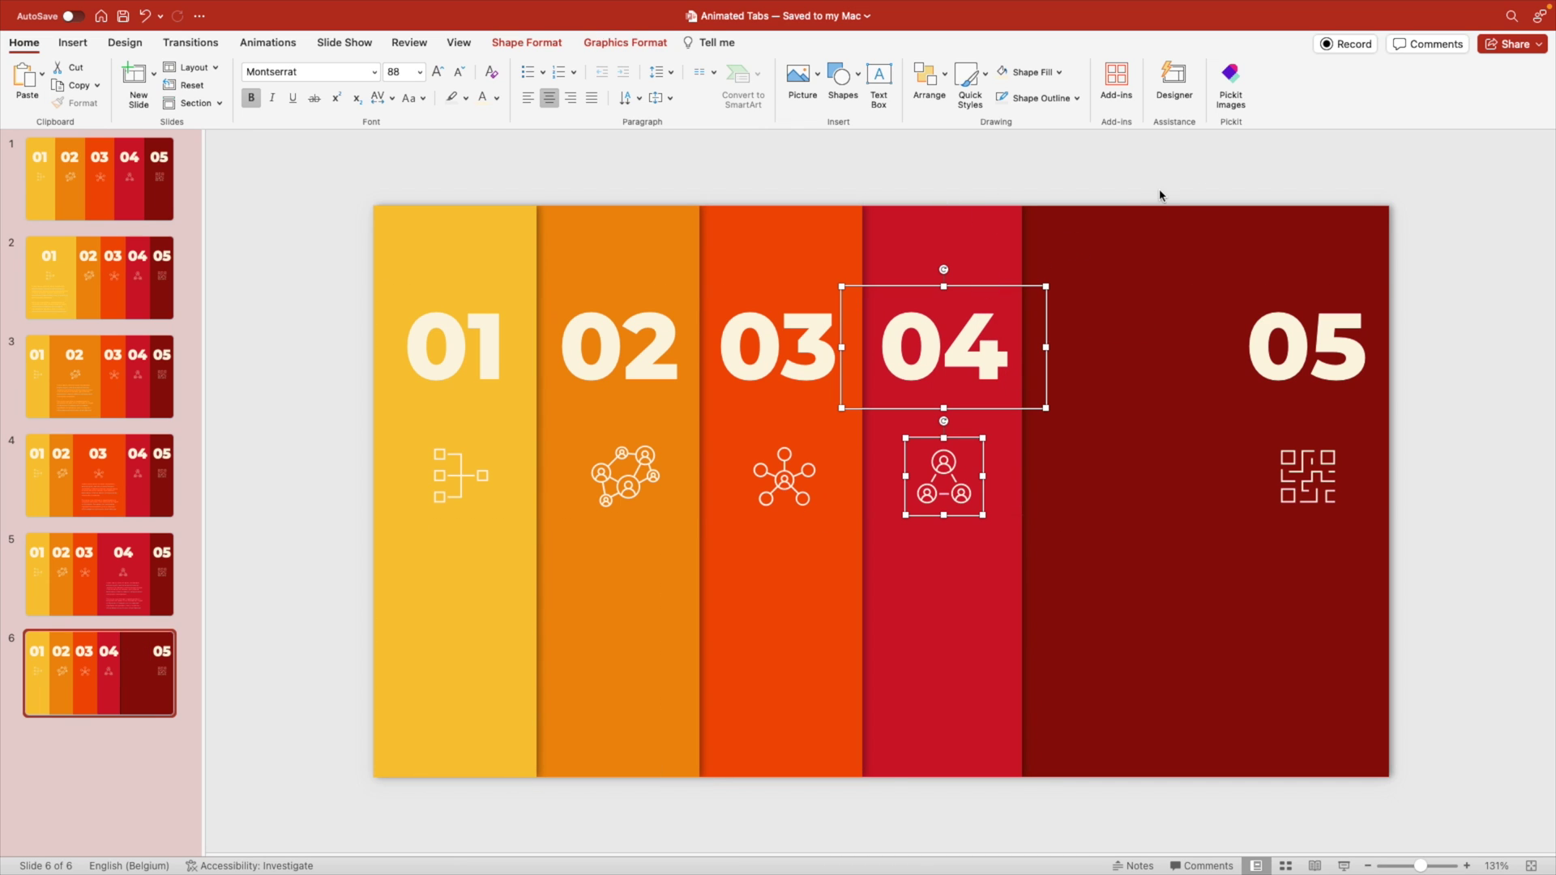
pyautogui.moveTo(1160, 188); pyautogui.dragTo(1424, 581)
pyautogui.moveTo(1337, 291); pyautogui.dragTo(1237, 291)
pyautogui.click(1204, 184)
pyautogui.write('Lorem ipsum dolor sit amet, consectetur adipiscing elit, sed do eiusmod tempor incididunt ut labore et dolore magna aliqua. Ut enim ad minim veniam, quis nostrud exercitation ullamco laboris ut aliquip ex ea commodo consequaest.  Duis aute irure dolores in reprehenderit in voluptate velit esse cillum dolorese eu fugiat nulla pariatur. Excepteur sint occaecatse cupidatat non proident, sunt in culpa qui officia deserunt mollit anim id est laborum.')
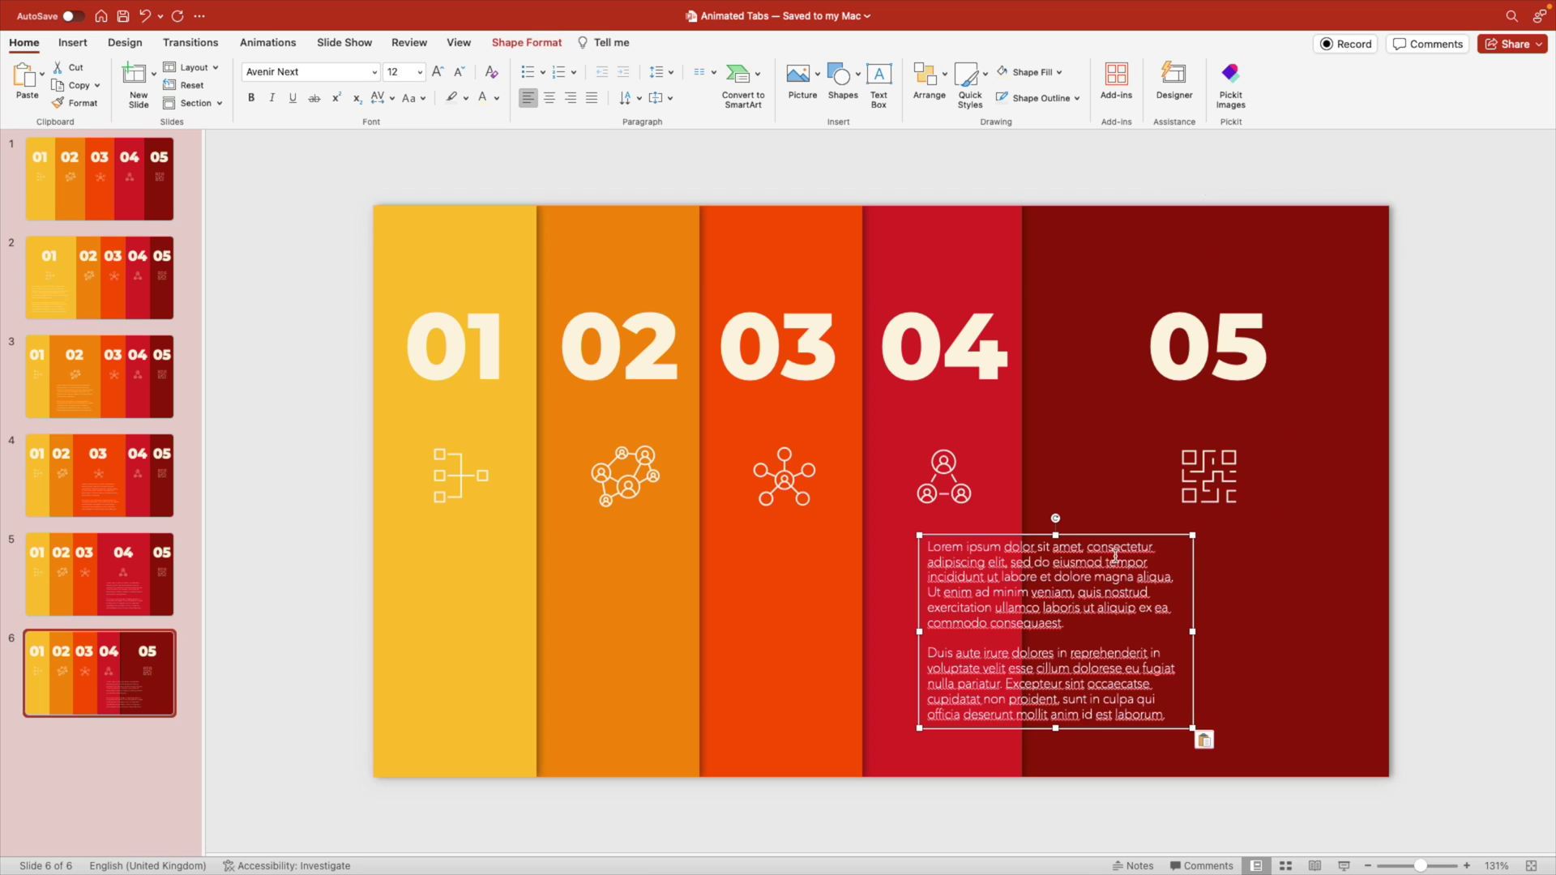
pyautogui.moveTo(1116, 535); pyautogui.dragTo(1268, 536)
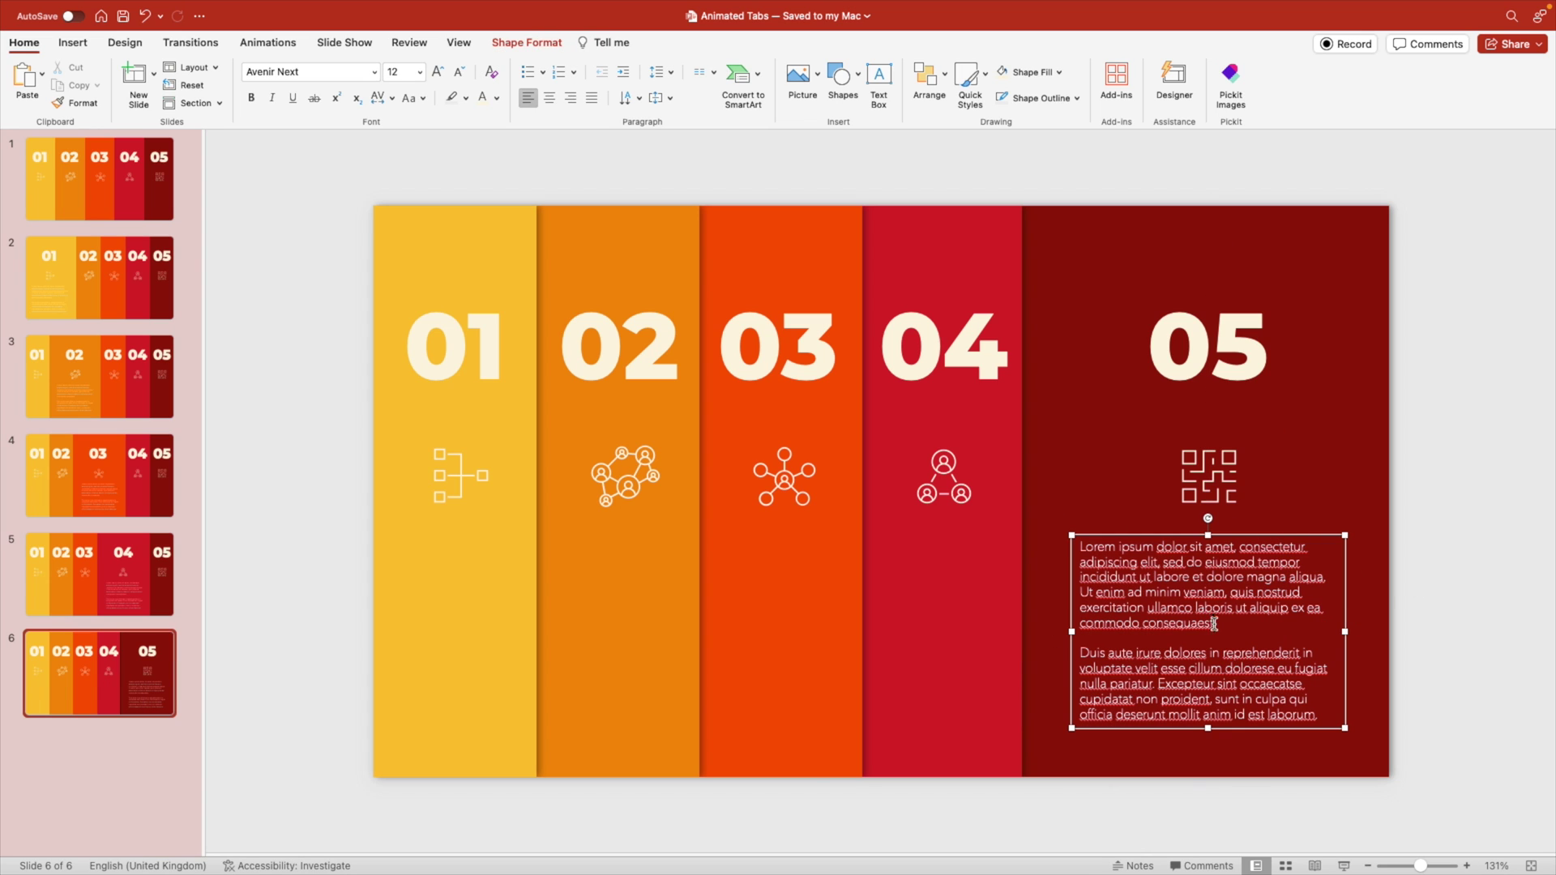
pyautogui.click(270, 692)
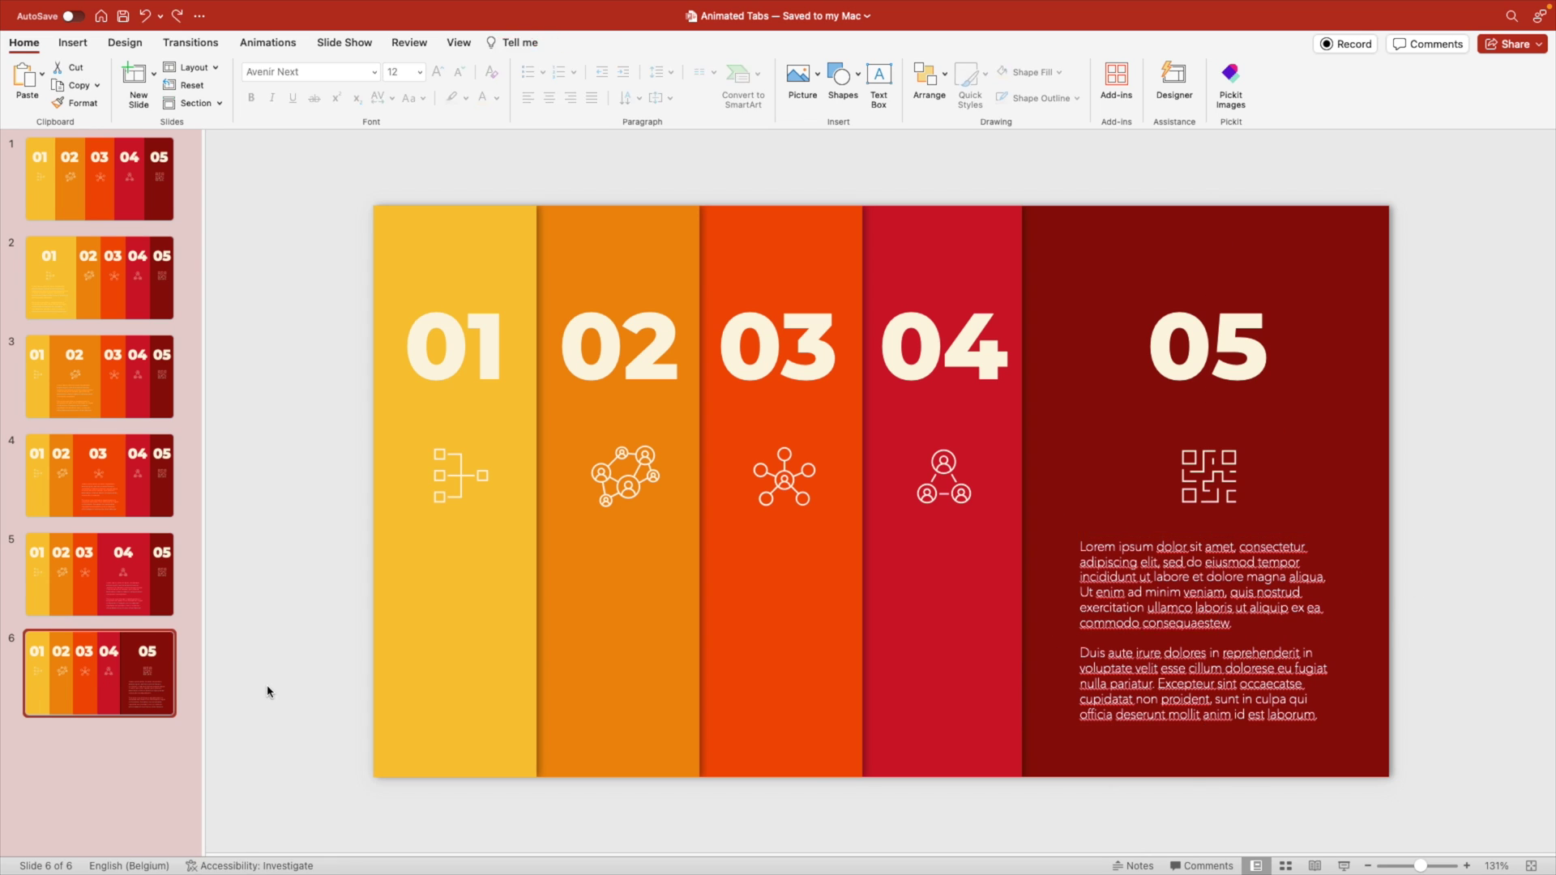
# Step: Duplicate the title slide and move the copy to the end as slide 7
pyautogui.click(114, 201)
pyautogui.rightClick(115, 200)
pyautogui.click(174, 303)
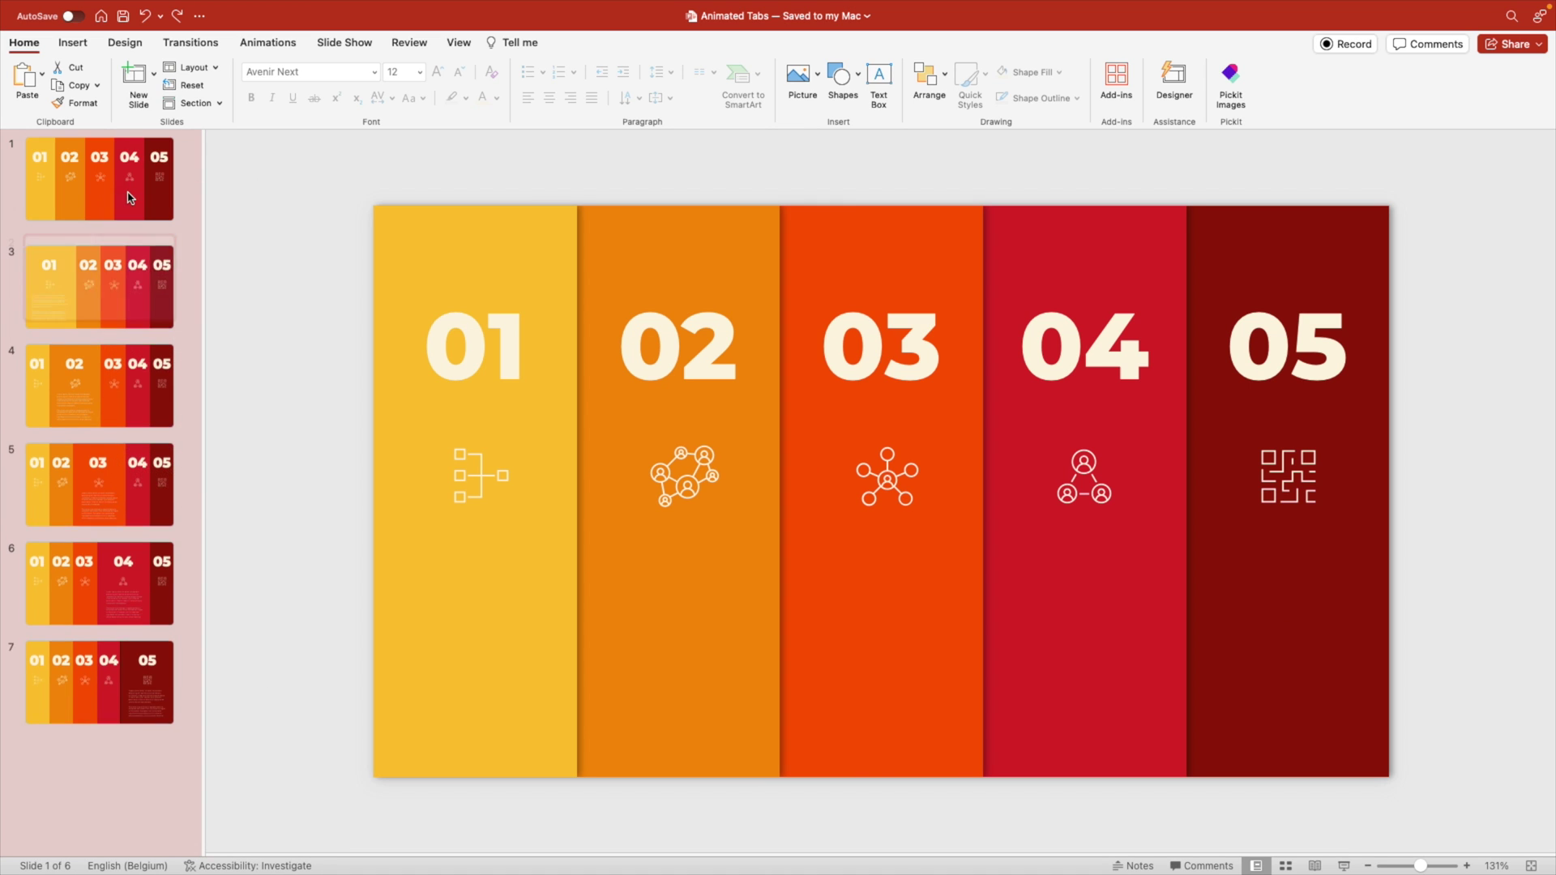
pyautogui.moveTo(122, 267); pyautogui.dragTo(129, 820)
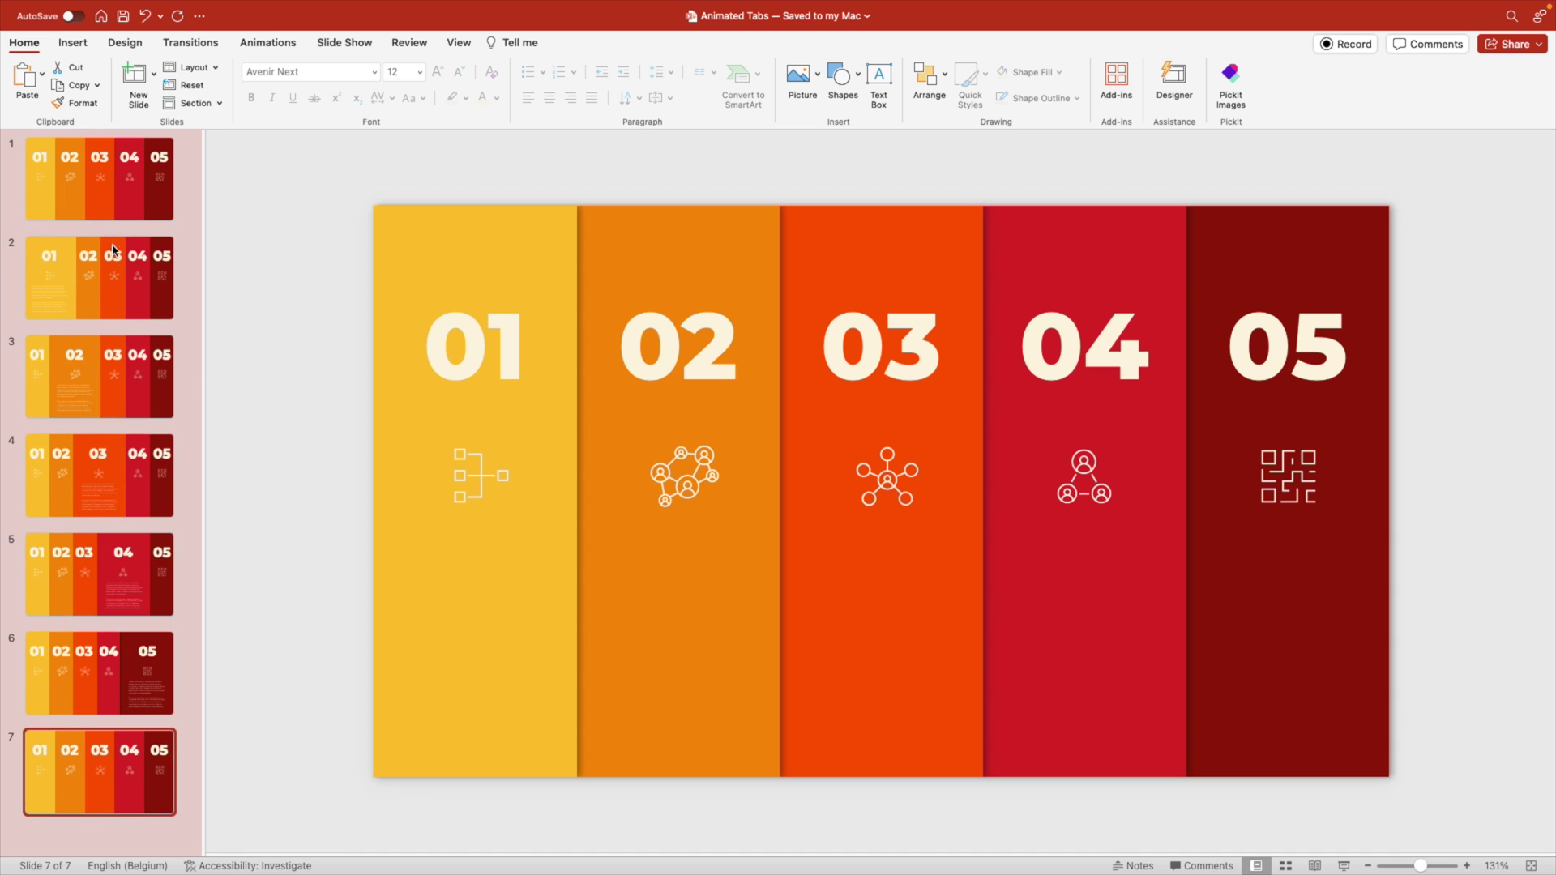
# Step: Apply the Morph transition to all seven slides
pyautogui.keyDown('shift'); pyautogui.click(116, 174); pyautogui.keyUp('shift')
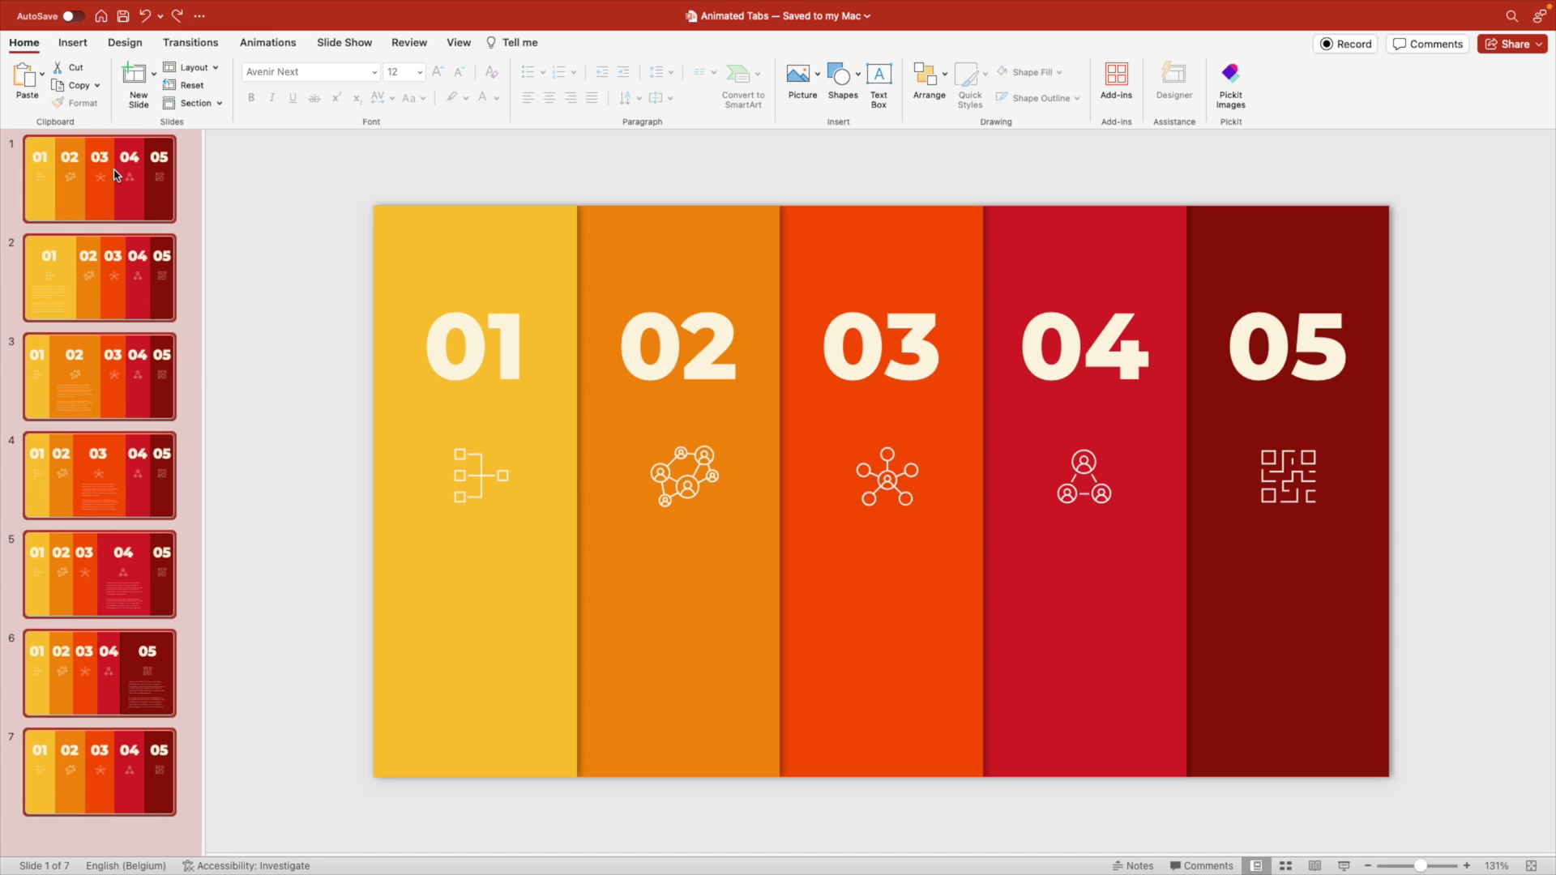
pyautogui.click(190, 42)
pyautogui.click(187, 81)
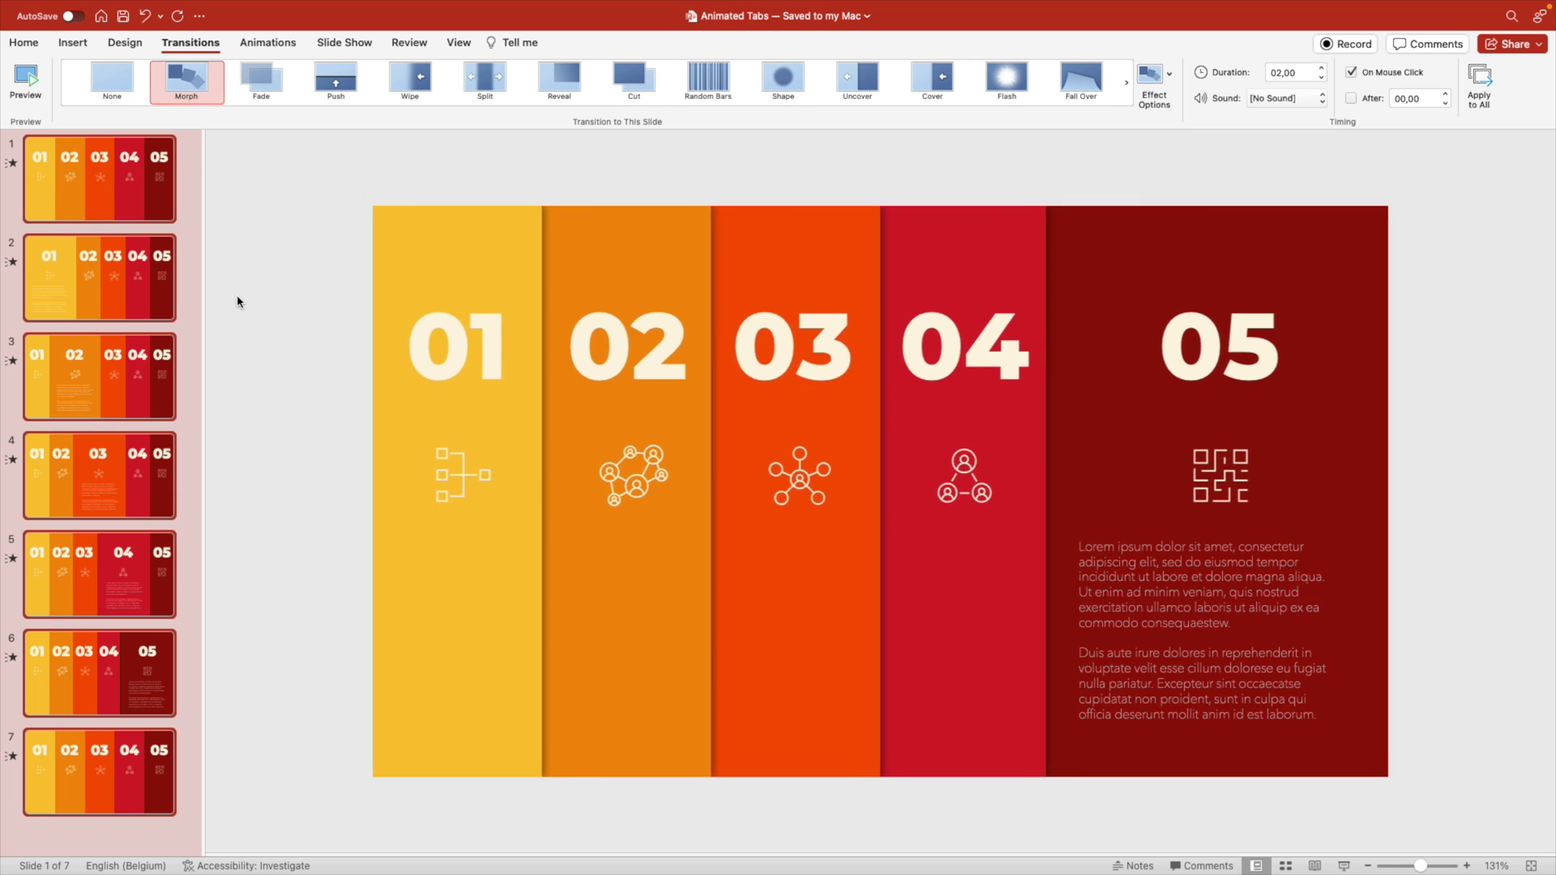
pyautogui.click(238, 302)
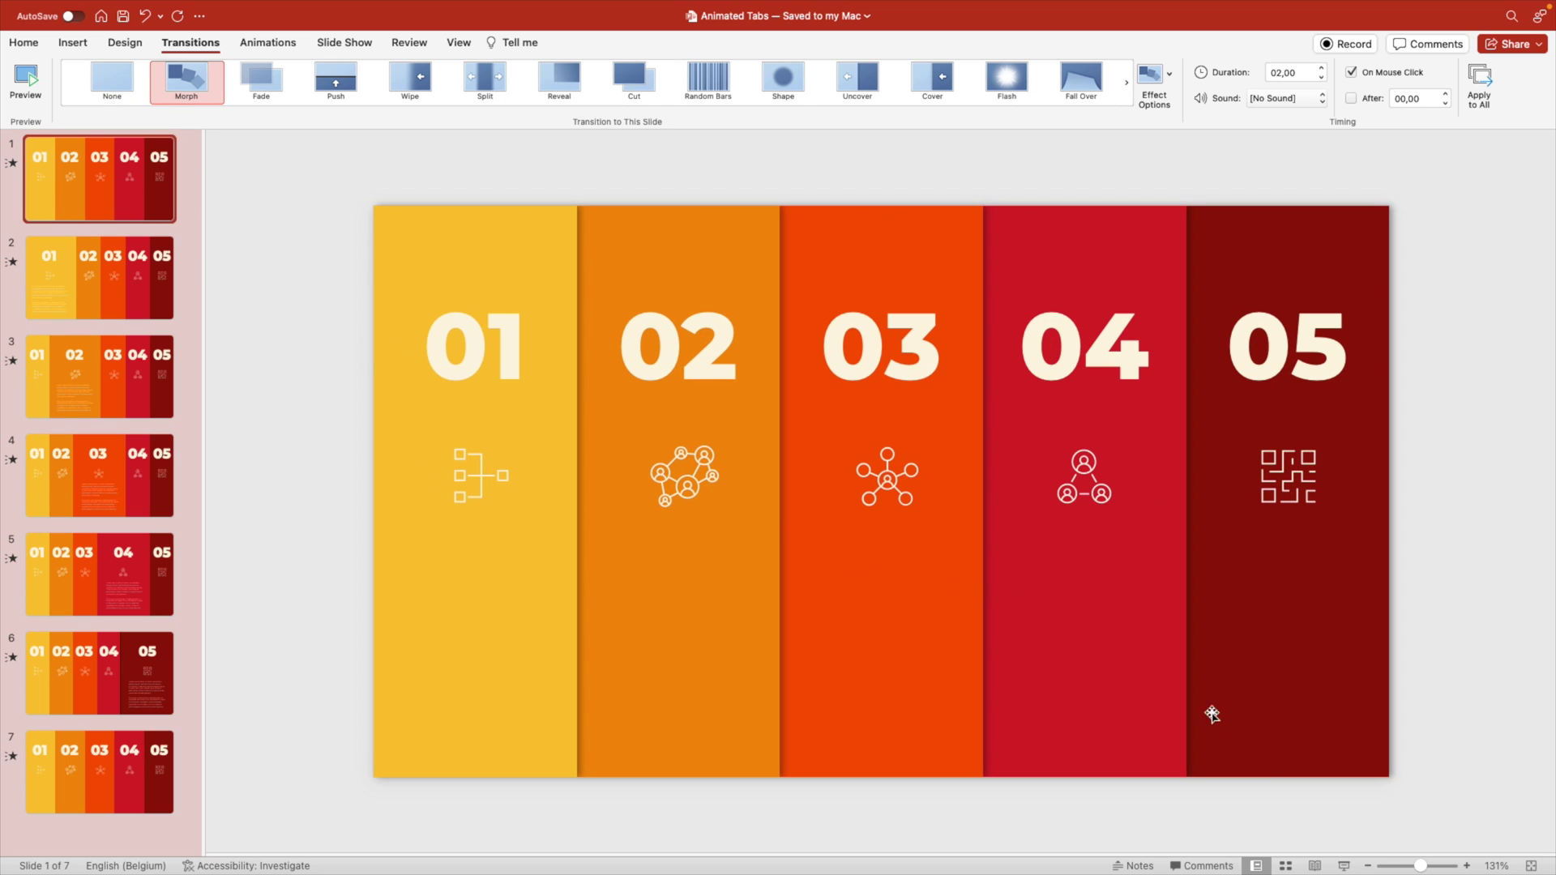
# Step: Run the slide show from slide 1 to watch the Morph tab animations
pyautogui.click(1343, 866)
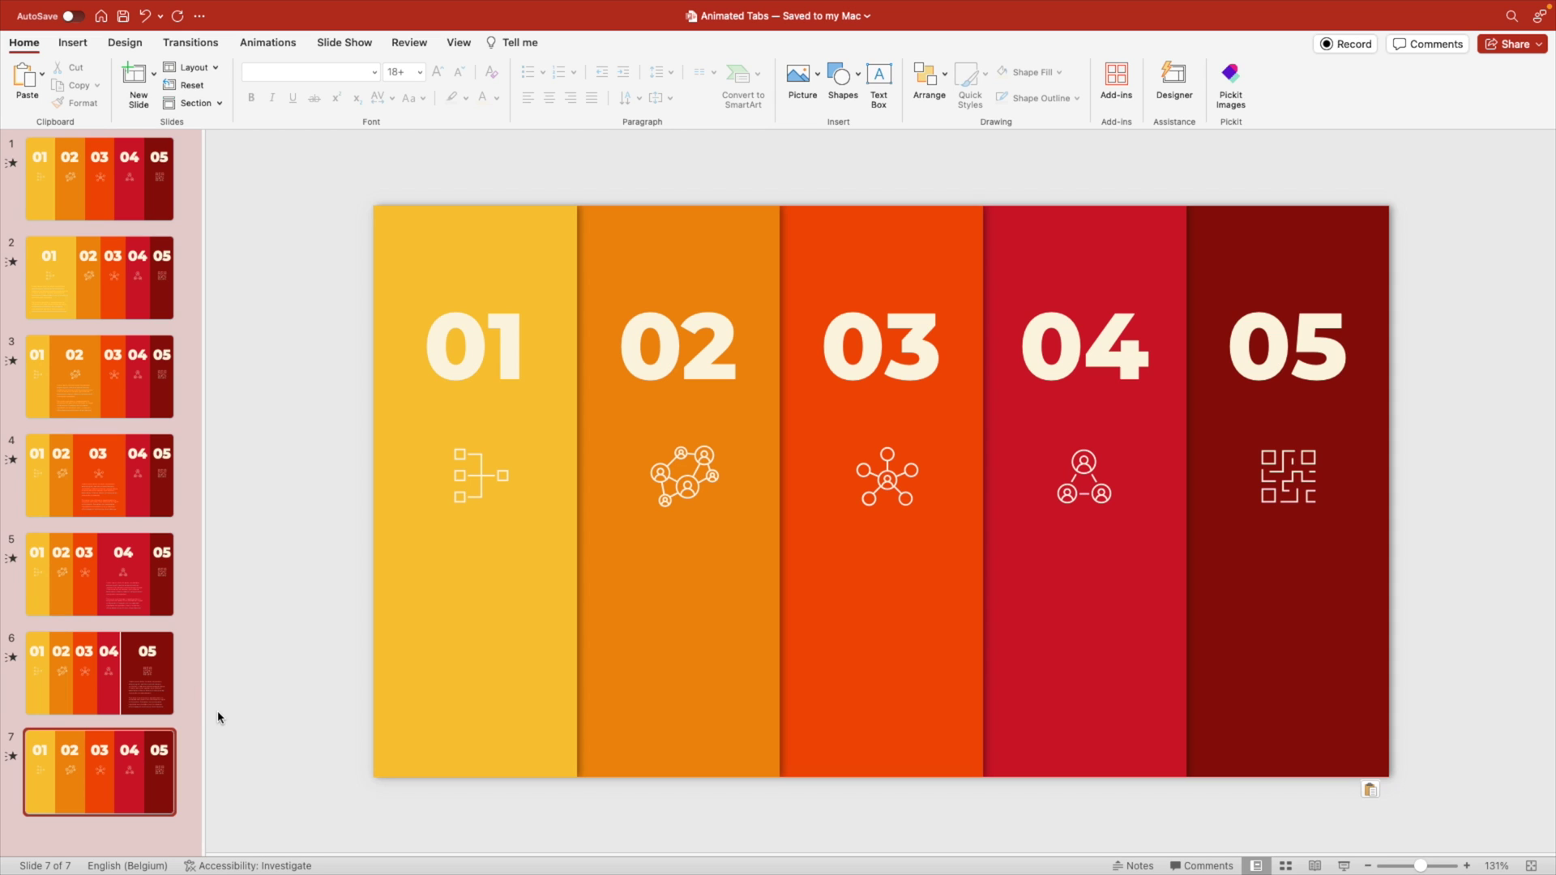
# Step: Duplicate slide 1 and return to the original slide 1
pyautogui.click(124, 191)
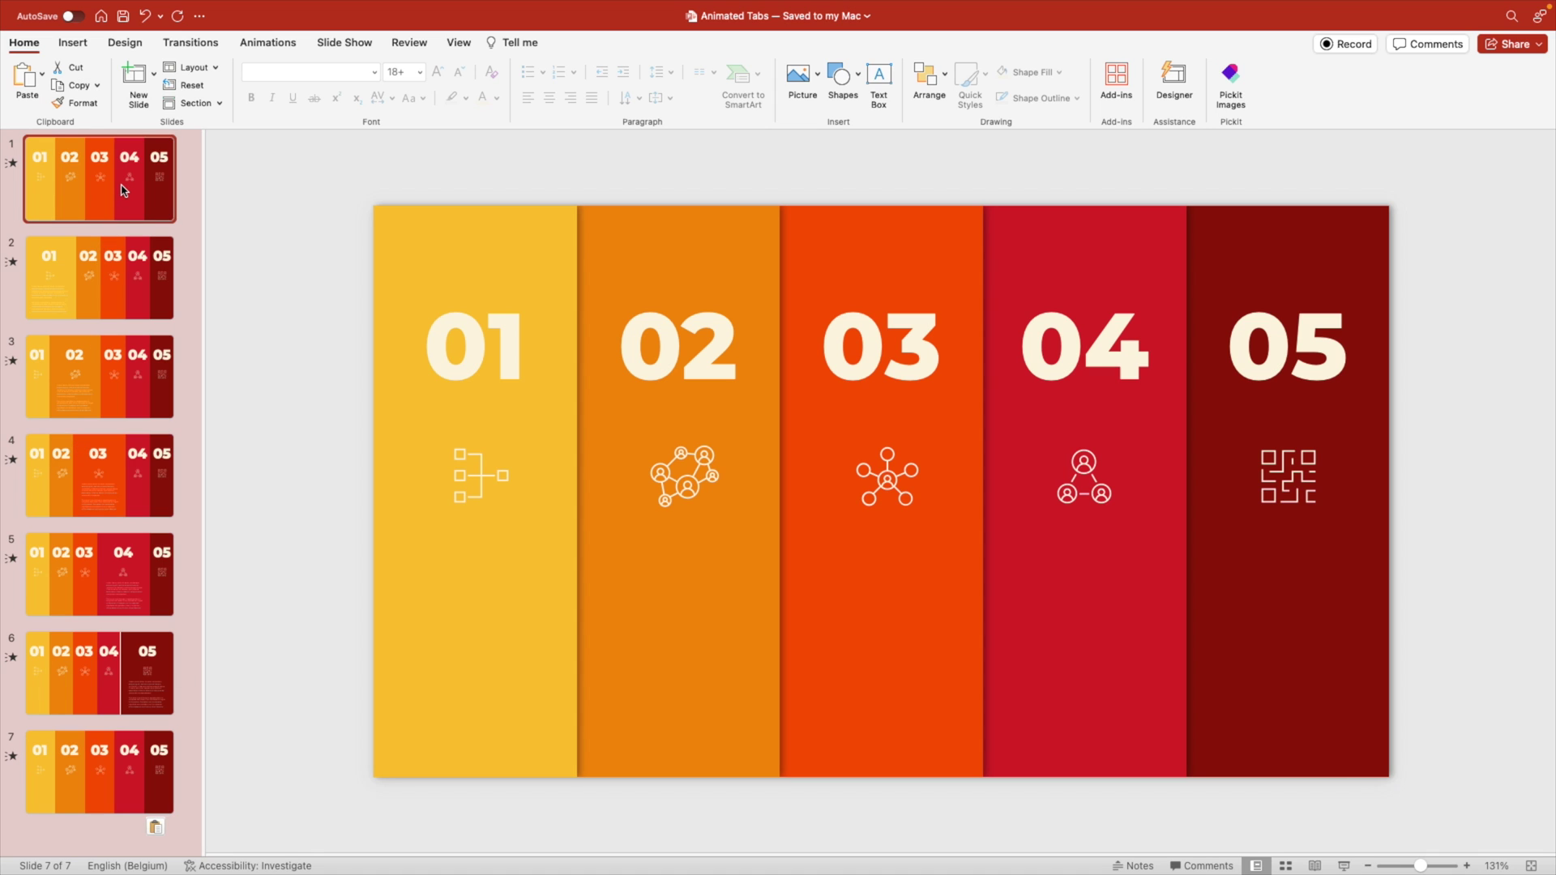
pyautogui.rightClick(124, 192)
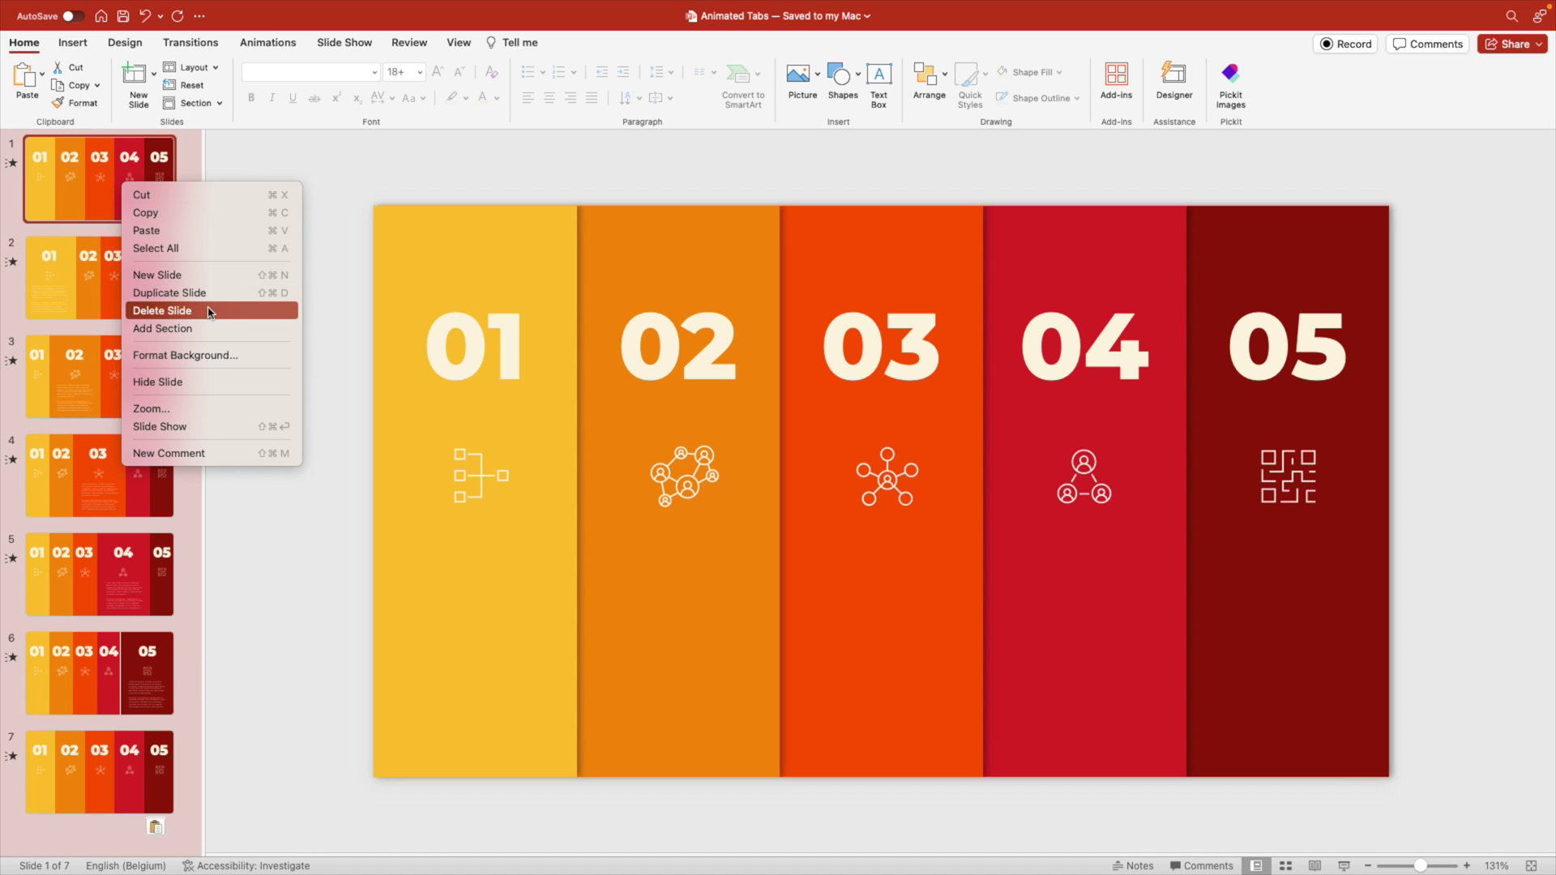
pyautogui.click(215, 293)
pyautogui.click(134, 214)
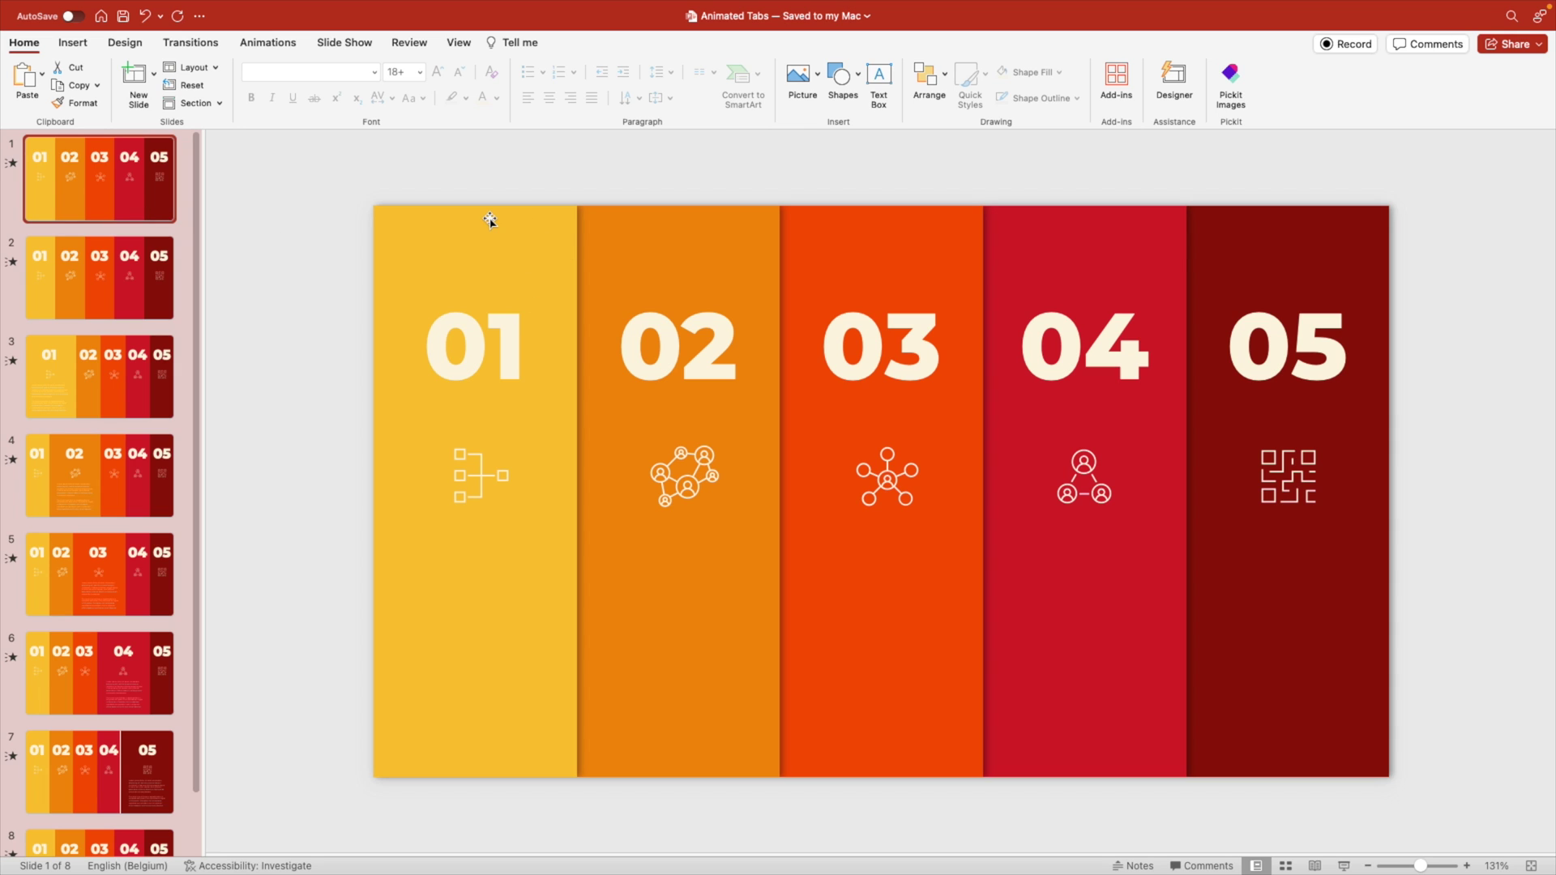
pyautogui.moveTo(705, 247); pyautogui.dragTo(671, 254)
pyautogui.press('super+z')
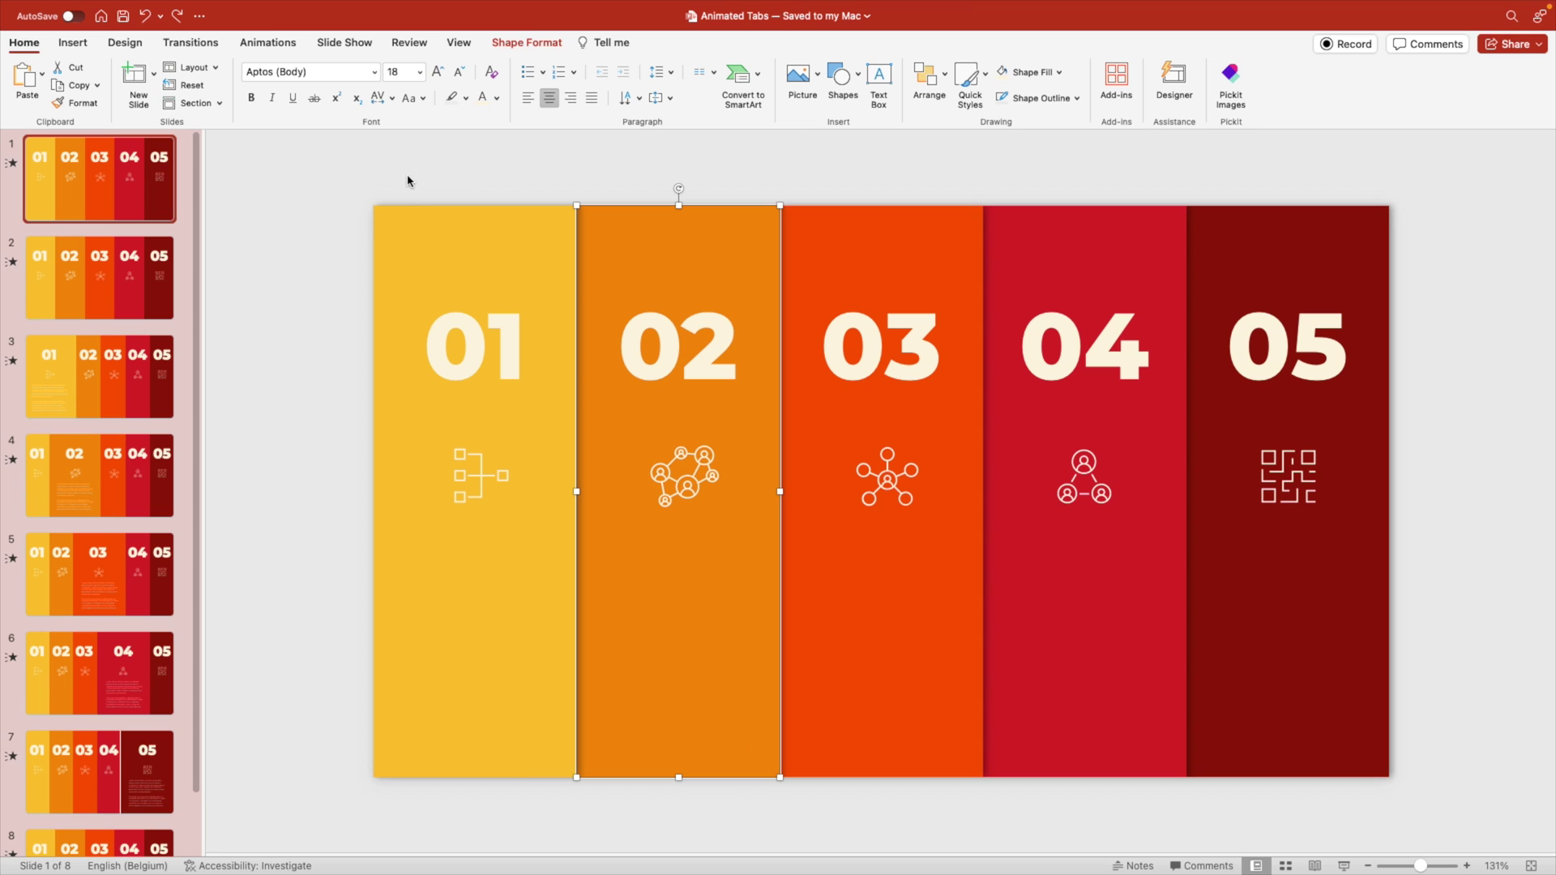
# Step: Stack columns 02 through 05 behind column 01 and shift the whole tab group left
pyautogui.moveTo(532, 141); pyautogui.dragTo(830, 805)
pyautogui.moveTo(748, 589); pyautogui.dragTo(584, 576)
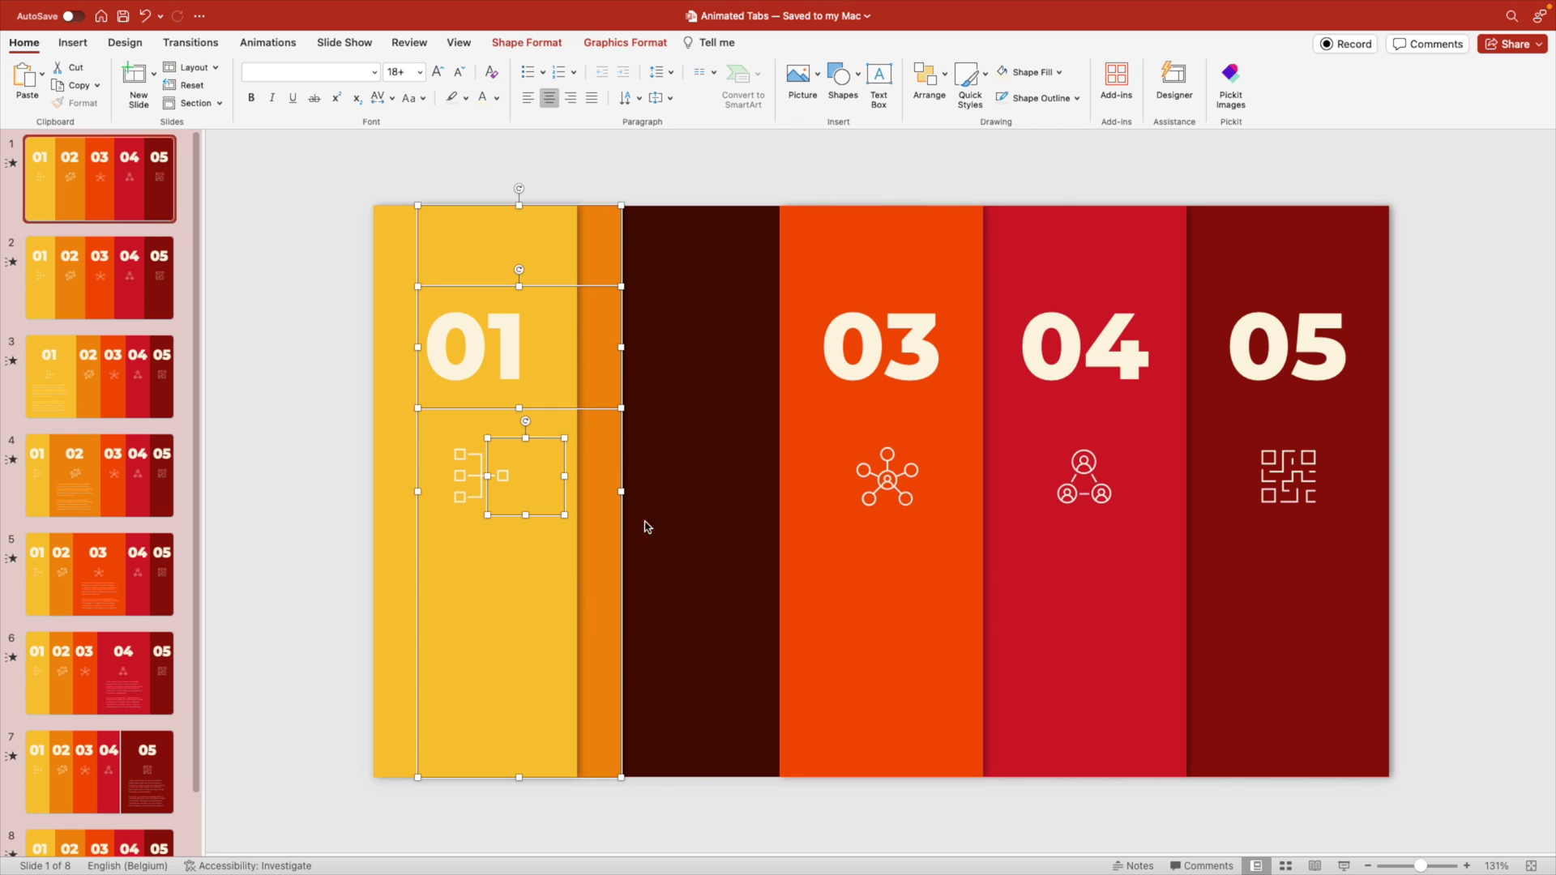
pyautogui.moveTo(729, 156); pyautogui.dragTo(644, 674)
pyautogui.moveTo(914, 160); pyautogui.dragTo(1216, 785)
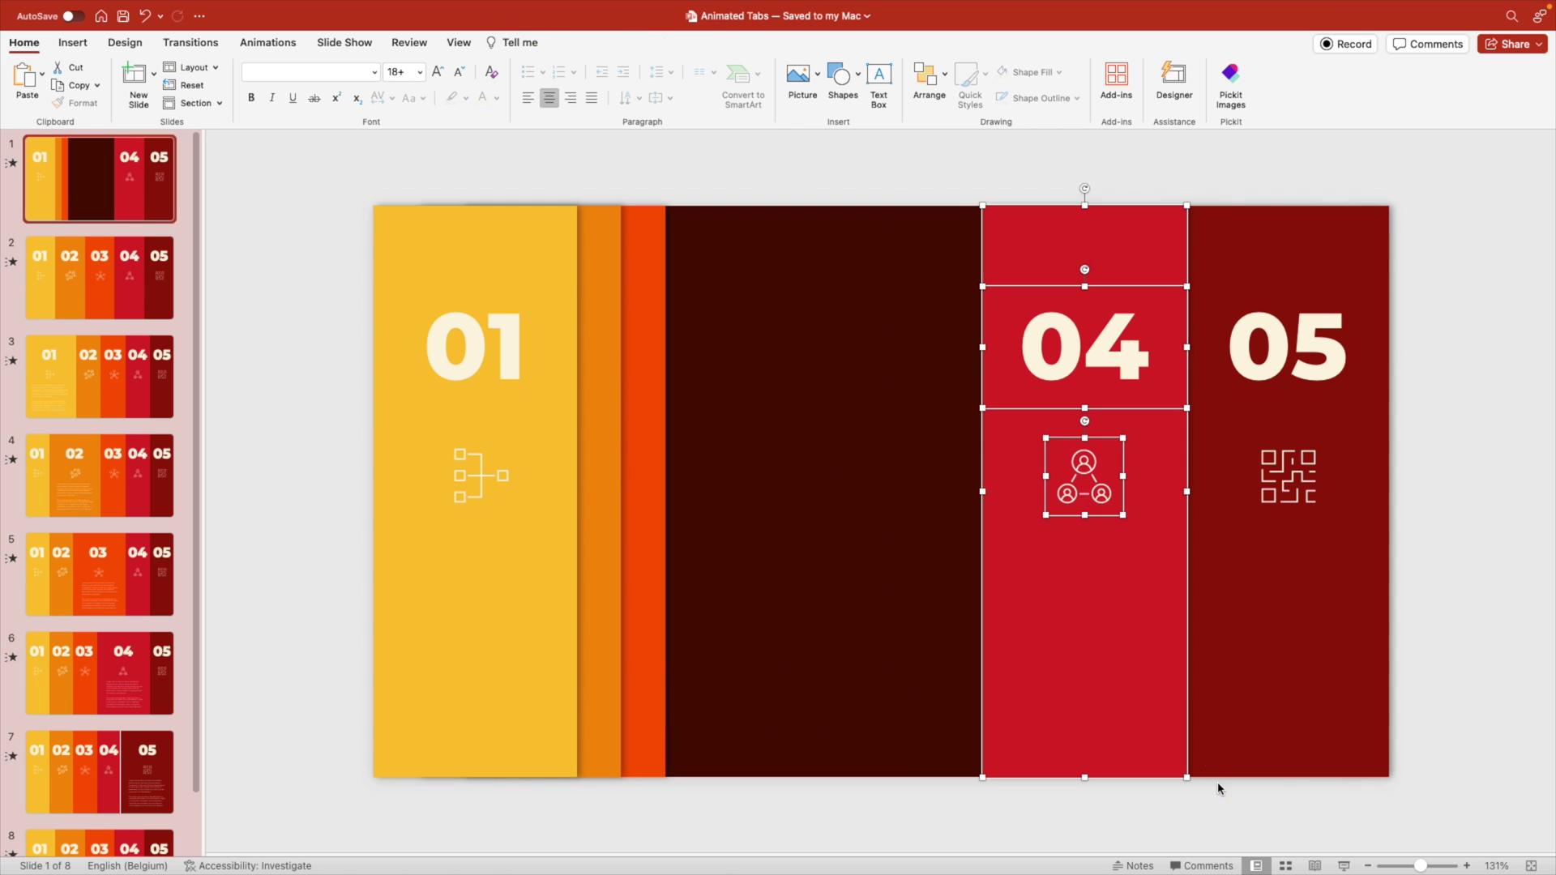
pyautogui.moveTo(1112, 646); pyautogui.dragTo(724, 620)
pyautogui.moveTo(1138, 168); pyautogui.dragTo(1474, 819)
pyautogui.moveTo(1332, 628); pyautogui.dragTo(723, 581)
pyautogui.moveTo(846, 180); pyautogui.dragTo(312, 810)
pyautogui.moveTo(203, 587); pyautogui.dragTo(379, 611)
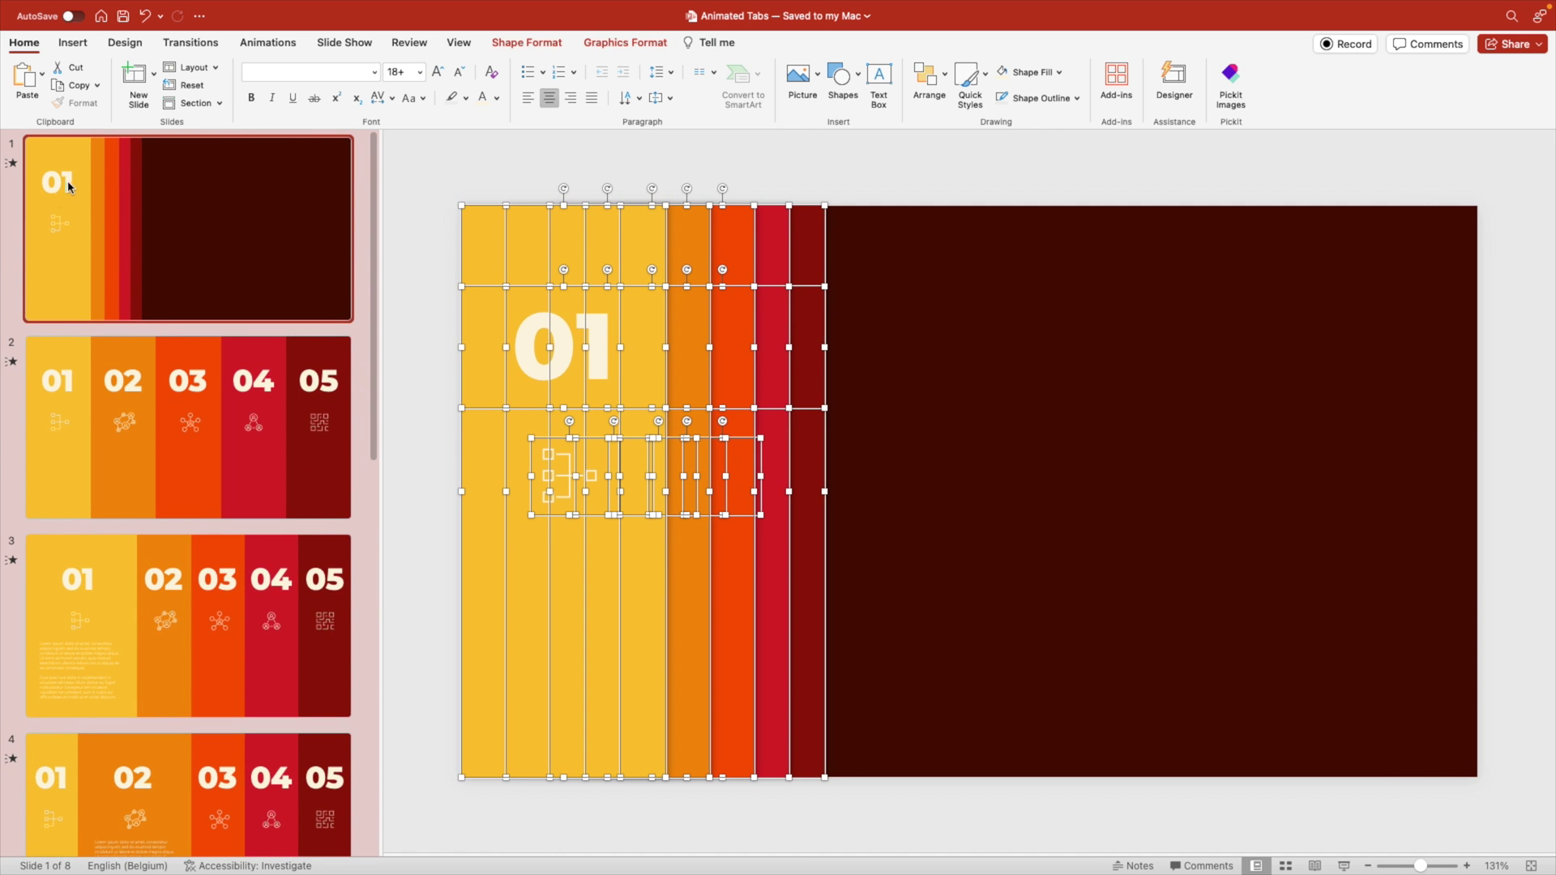
pyautogui.moveTo(813, 676); pyautogui.dragTo(646, 374)
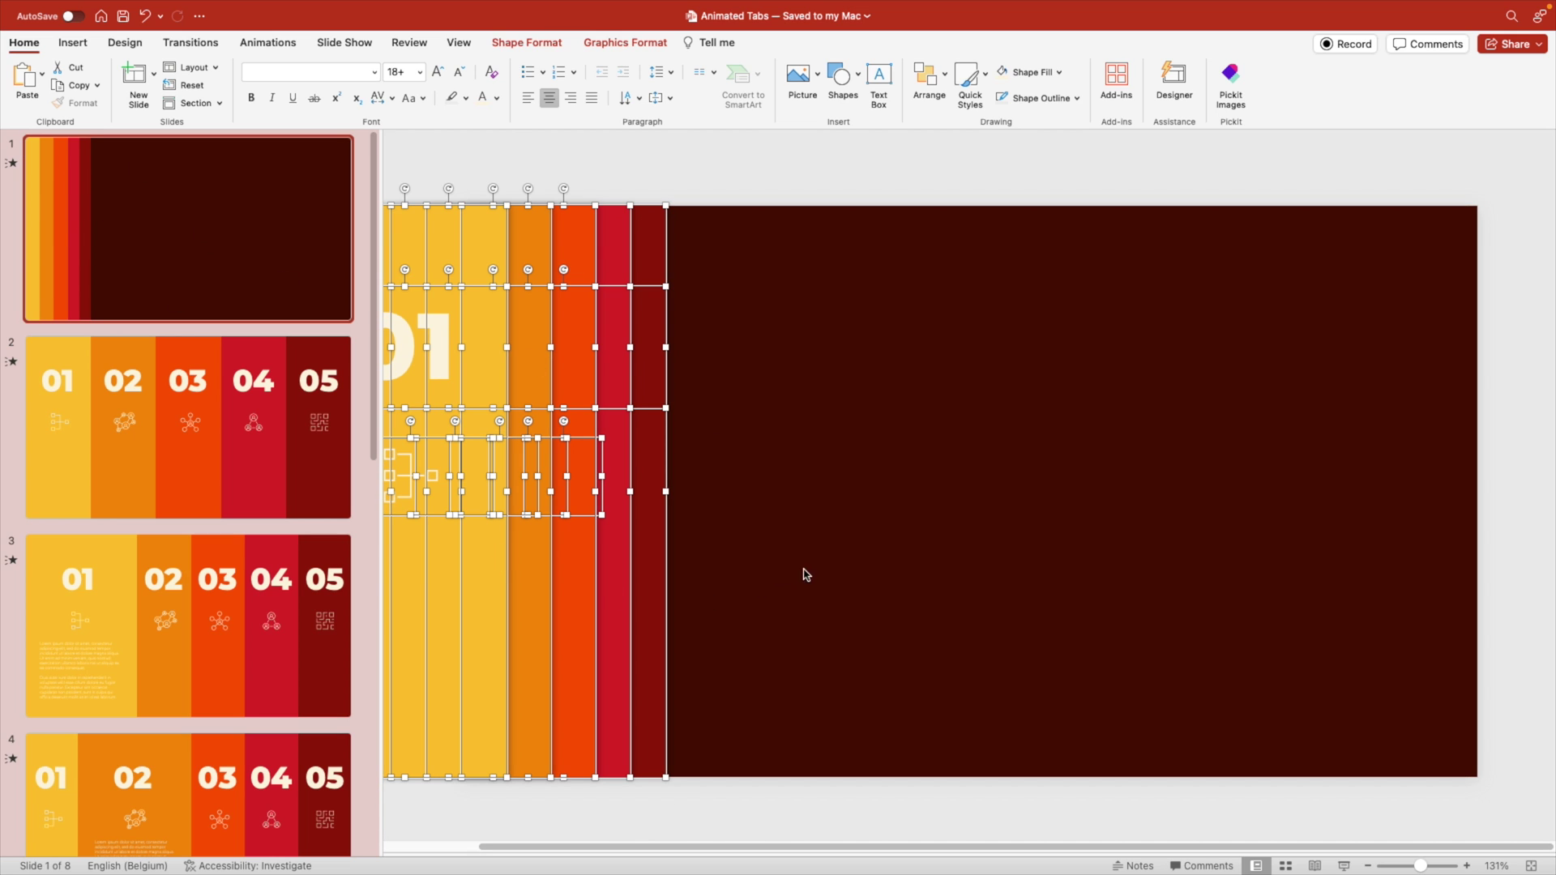
# Step: Add a text box reading STEPS on the dark area in the Montserrat font
pyautogui.click(1013, 553)
pyautogui.scroll(-2, 1048, 498)
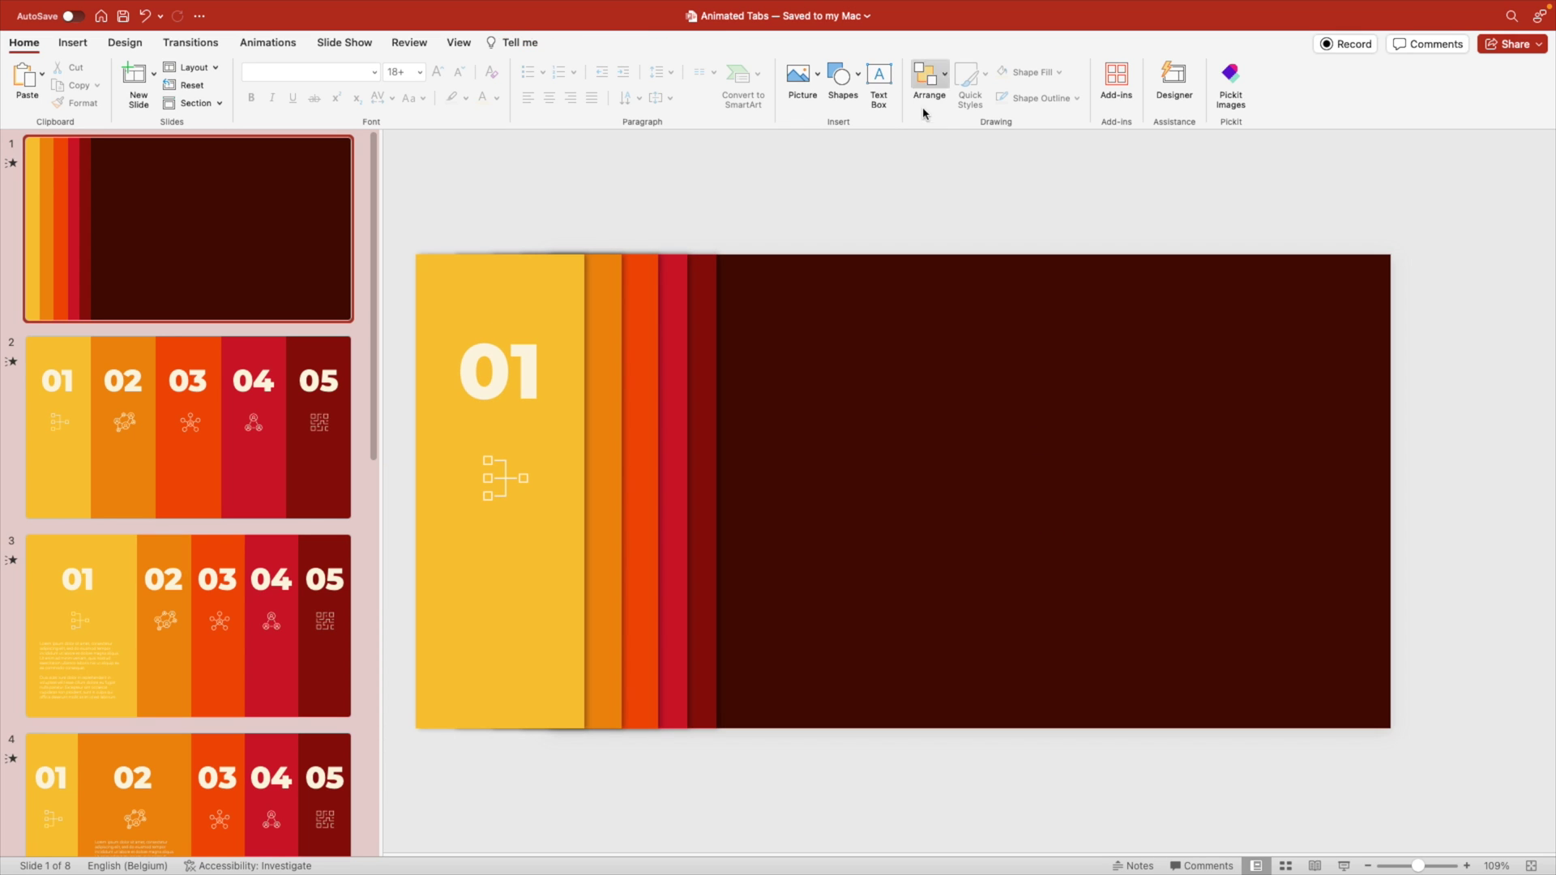
pyautogui.click(879, 81)
pyautogui.moveTo(843, 379); pyautogui.dragTo(1228, 503)
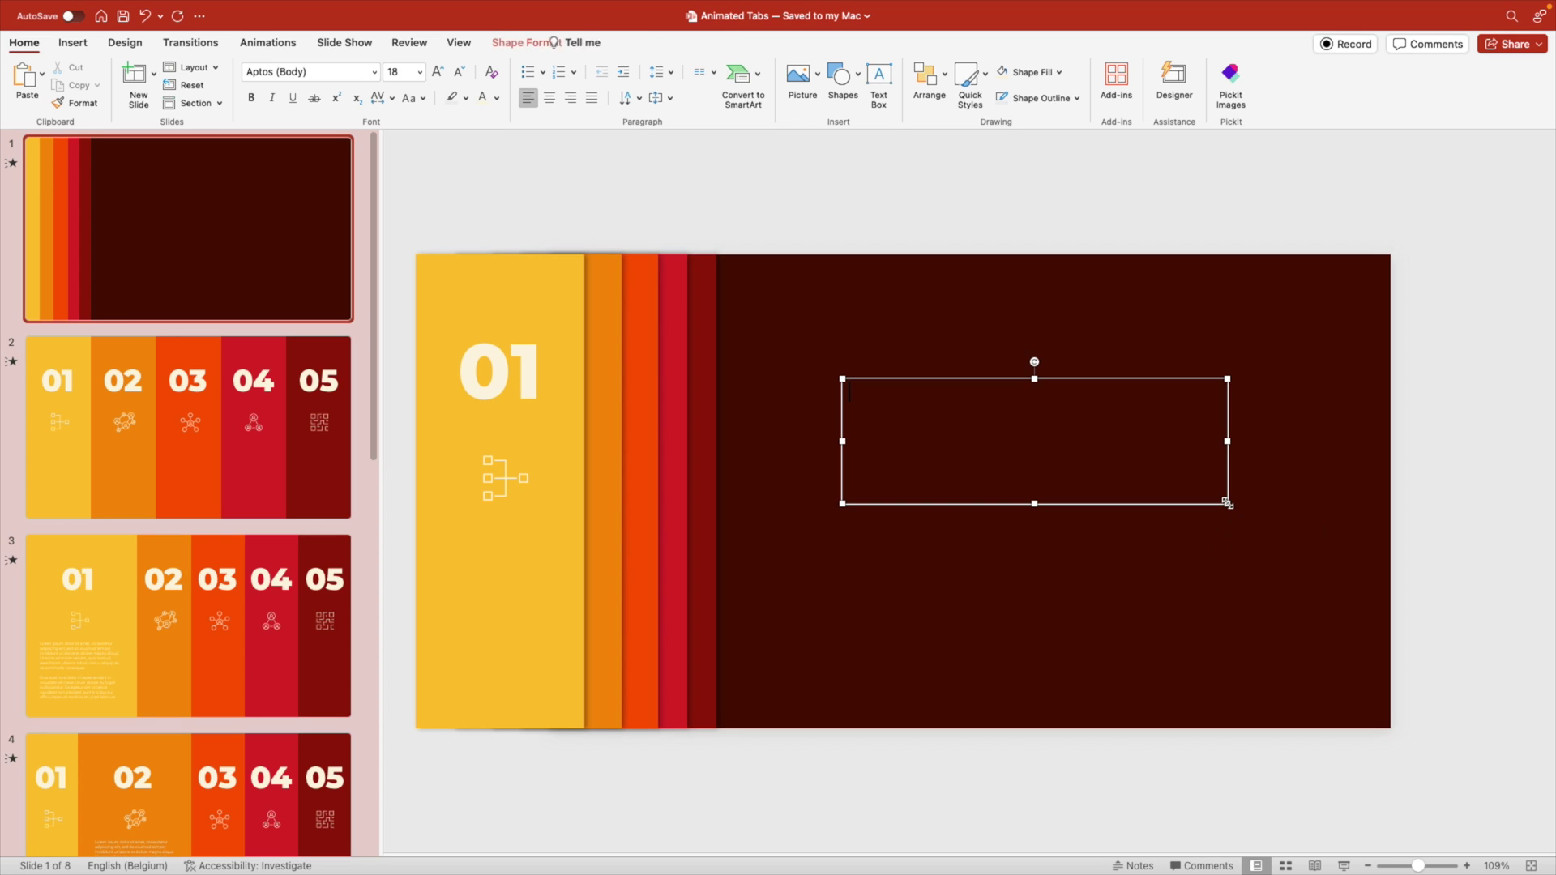
pyautogui.write('STEPS')
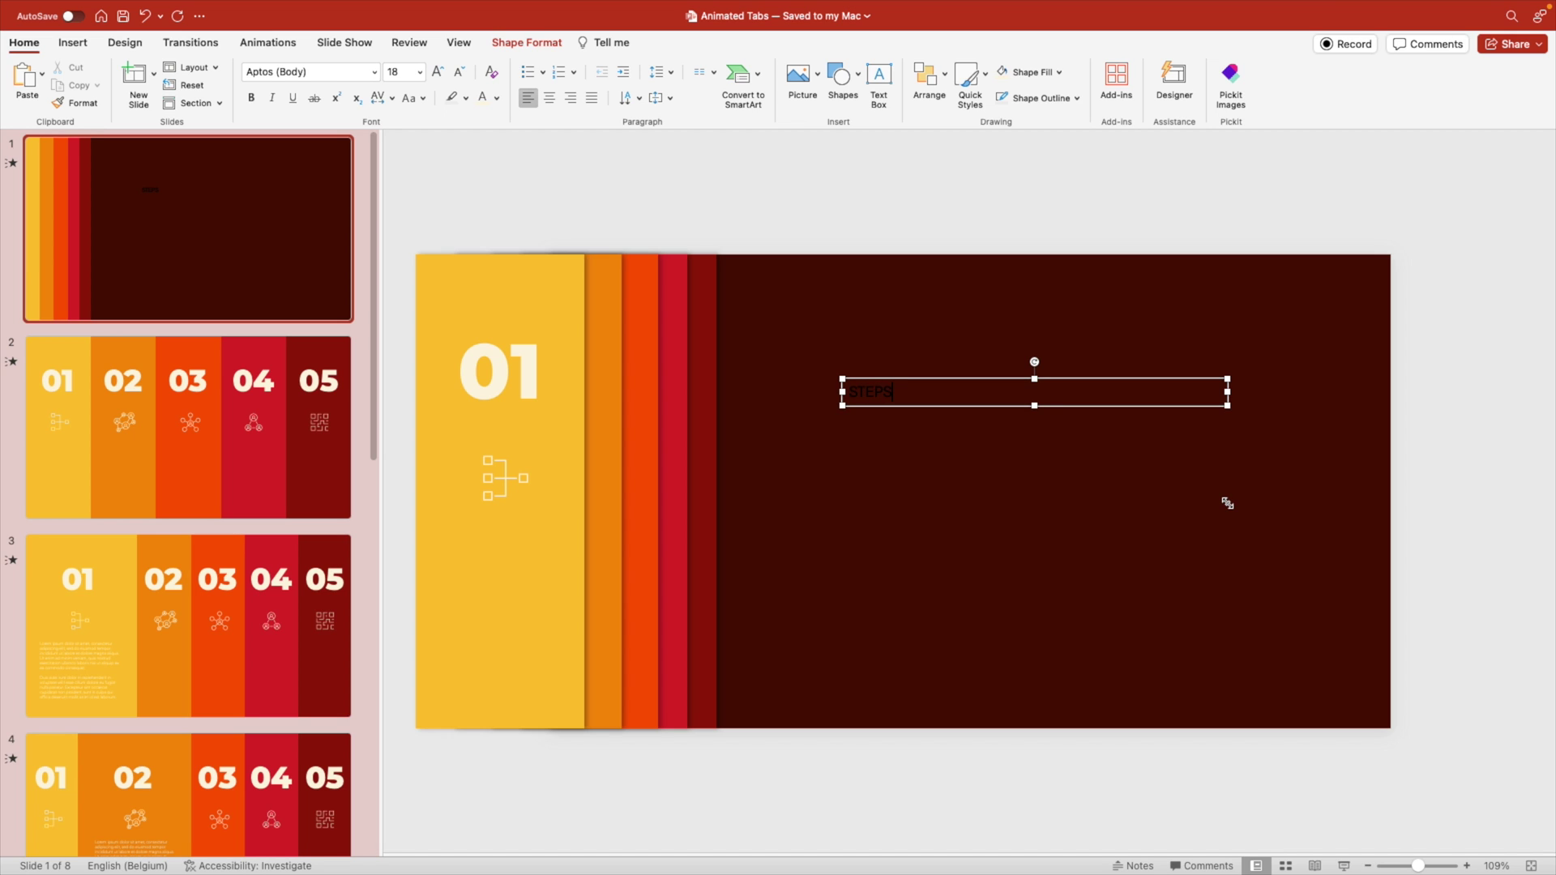
pyautogui.press('super+a')
pyautogui.click(306, 73)
pyautogui.write('Montserrat')
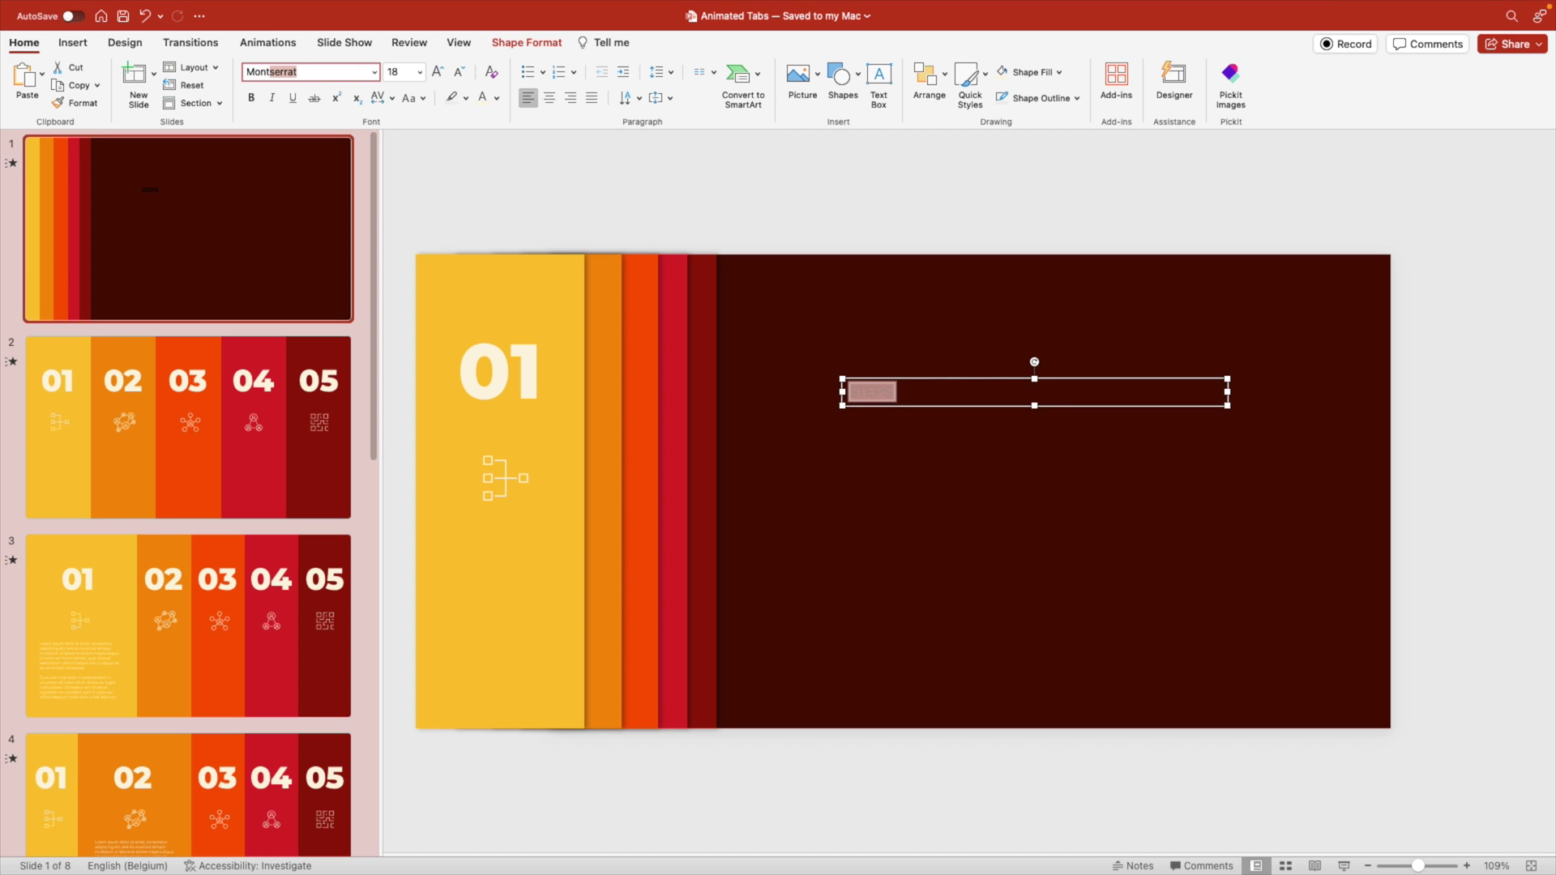
pyautogui.press('Return')
# Step: Make STEPS bold Montserrat in light cream at size 75
pyautogui.click(374, 72)
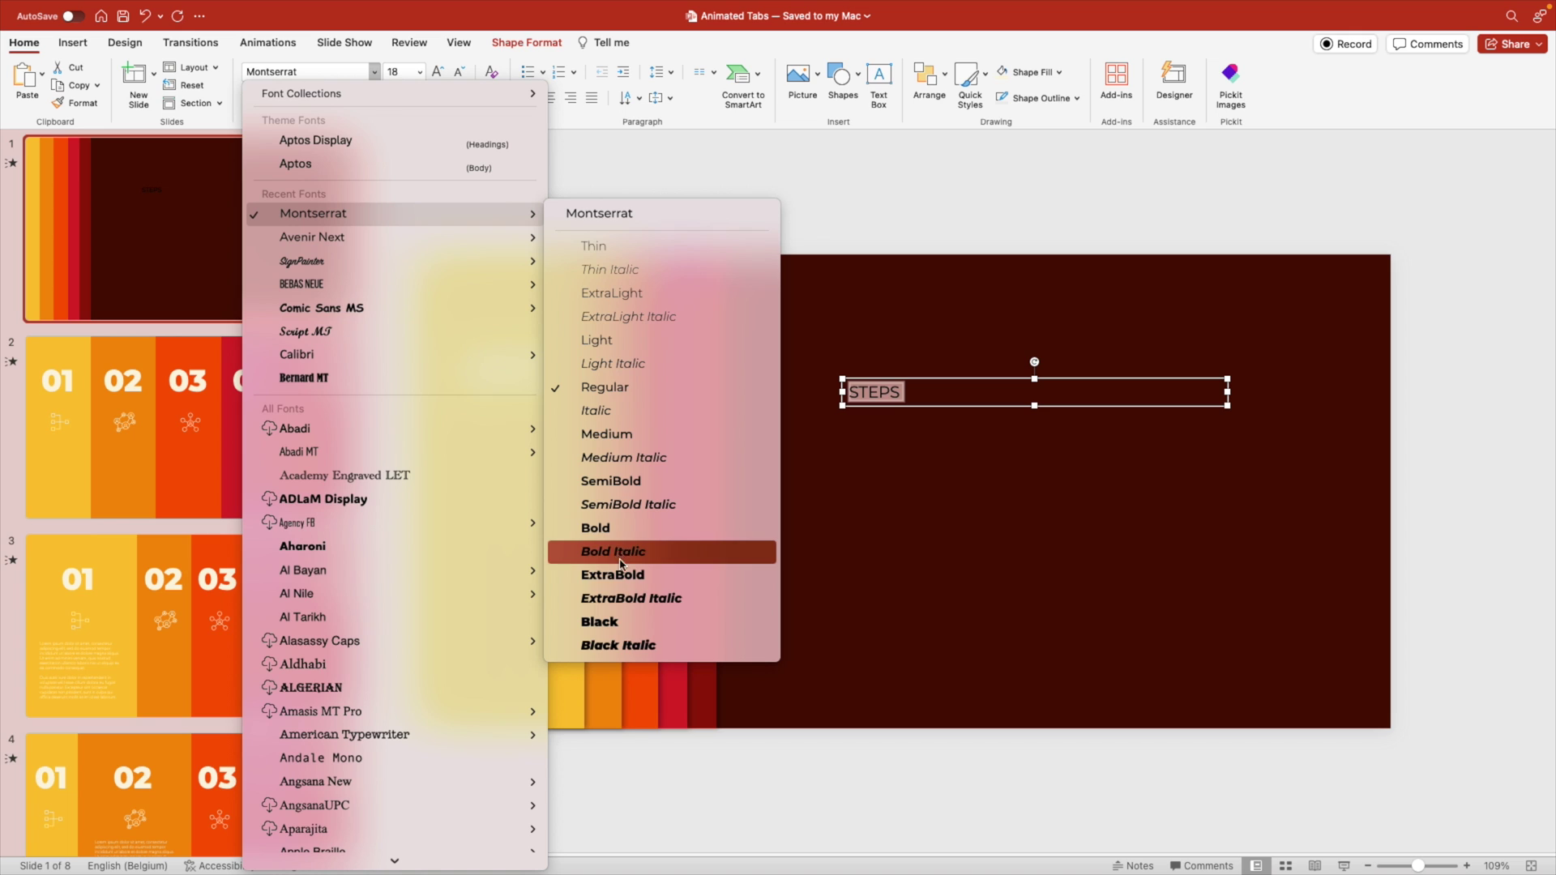
pyautogui.click(622, 572)
pyautogui.click(497, 98)
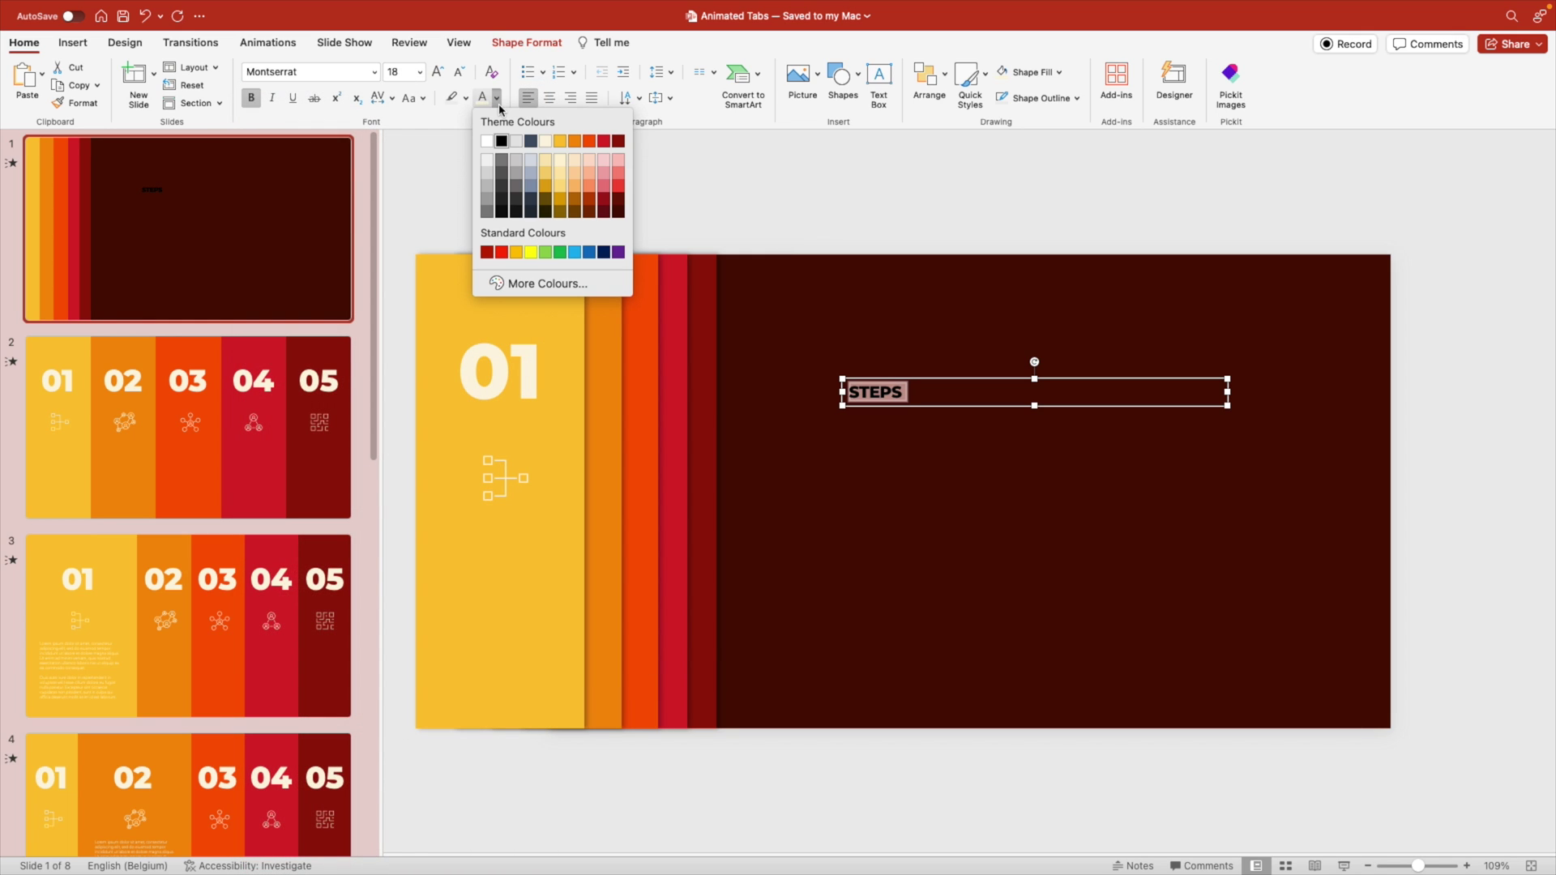
pyautogui.click(548, 143)
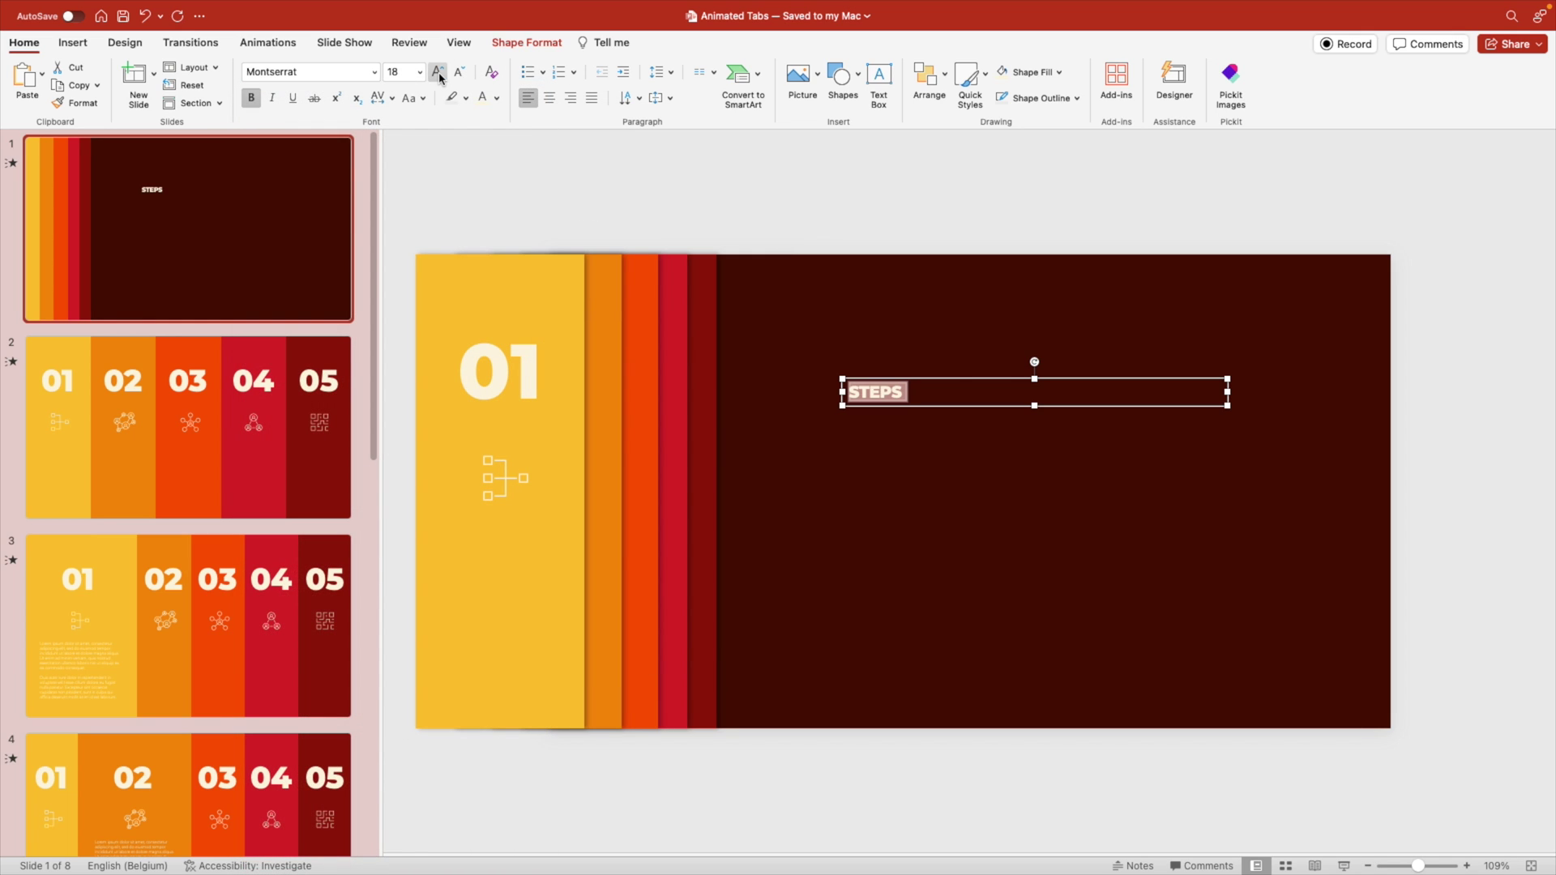
pyautogui.click(404, 75)
pyautogui.press('Return')
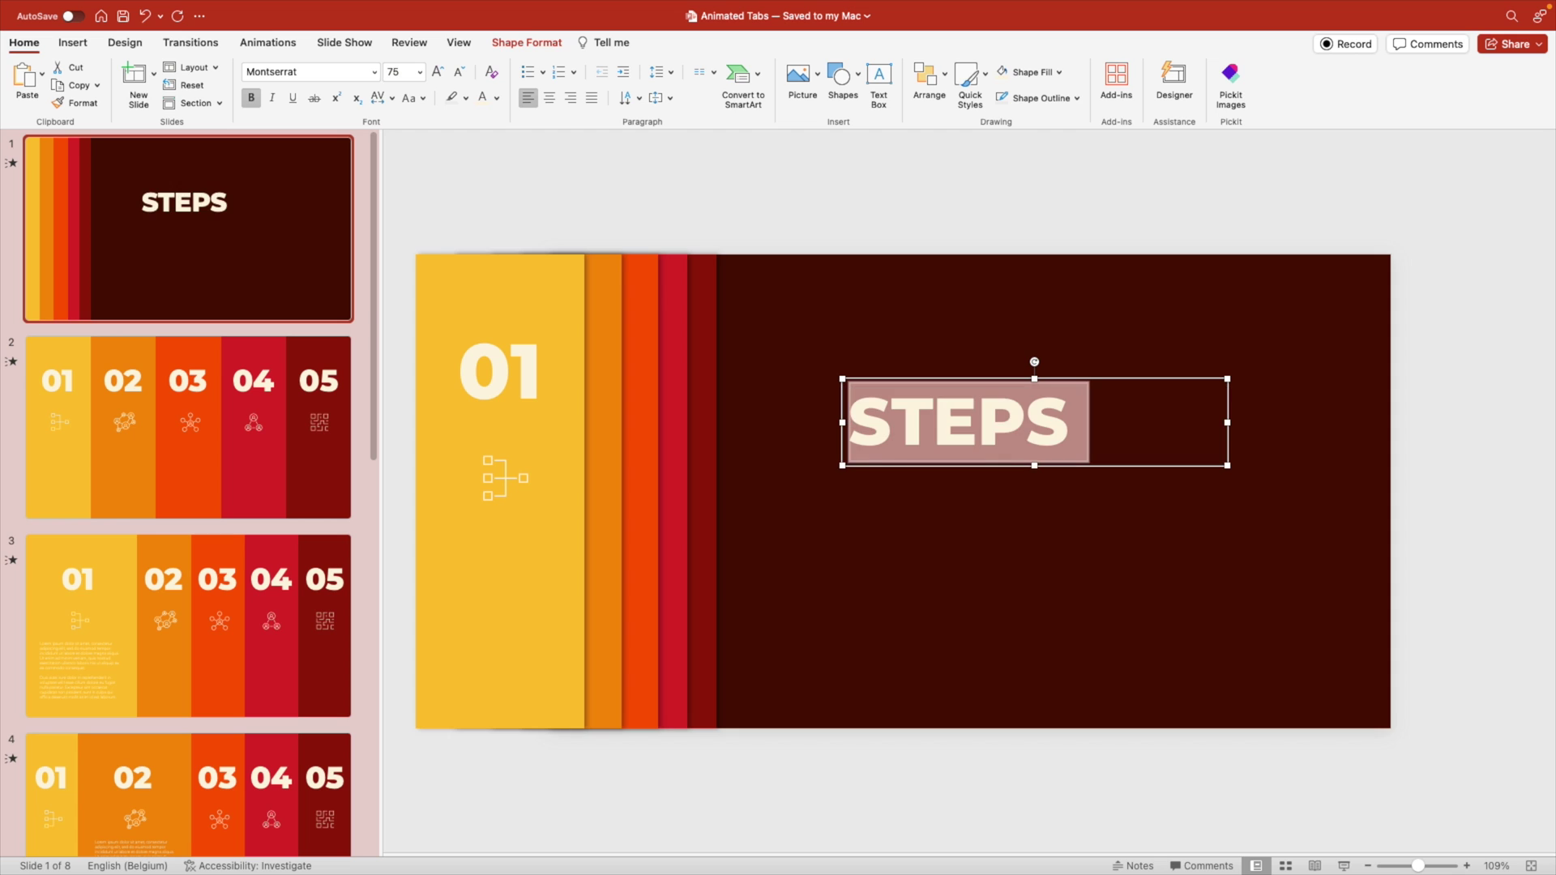
# Step: Set STEPS to 125 pt, centre and position it, and duplicate it just below
pyautogui.click(437, 72)
pyautogui.click(438, 71)
pyautogui.click(438, 72)
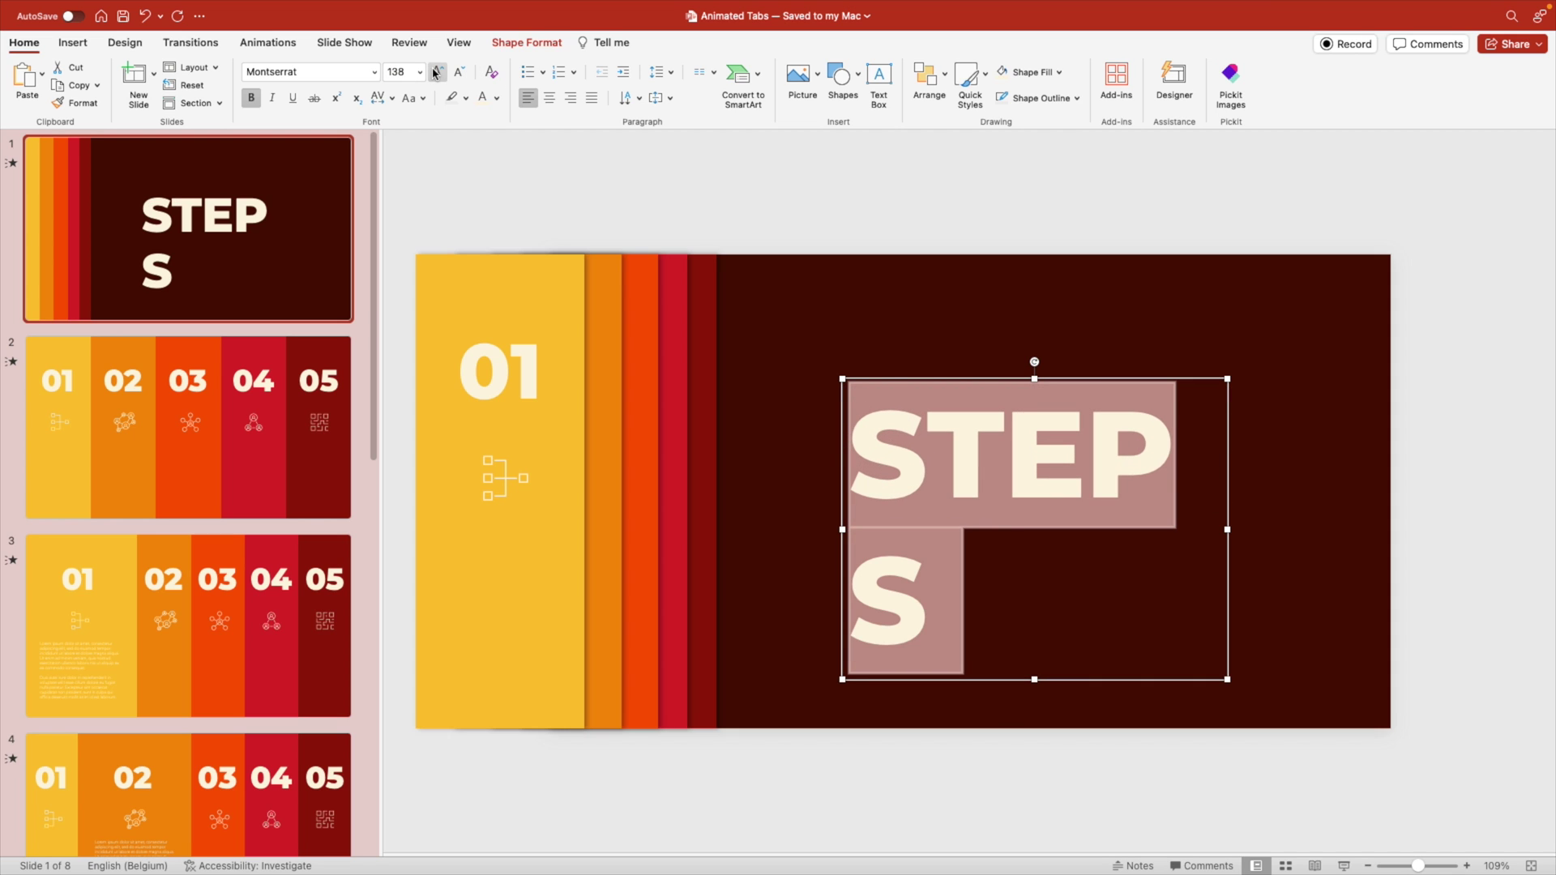
pyautogui.click(459, 71)
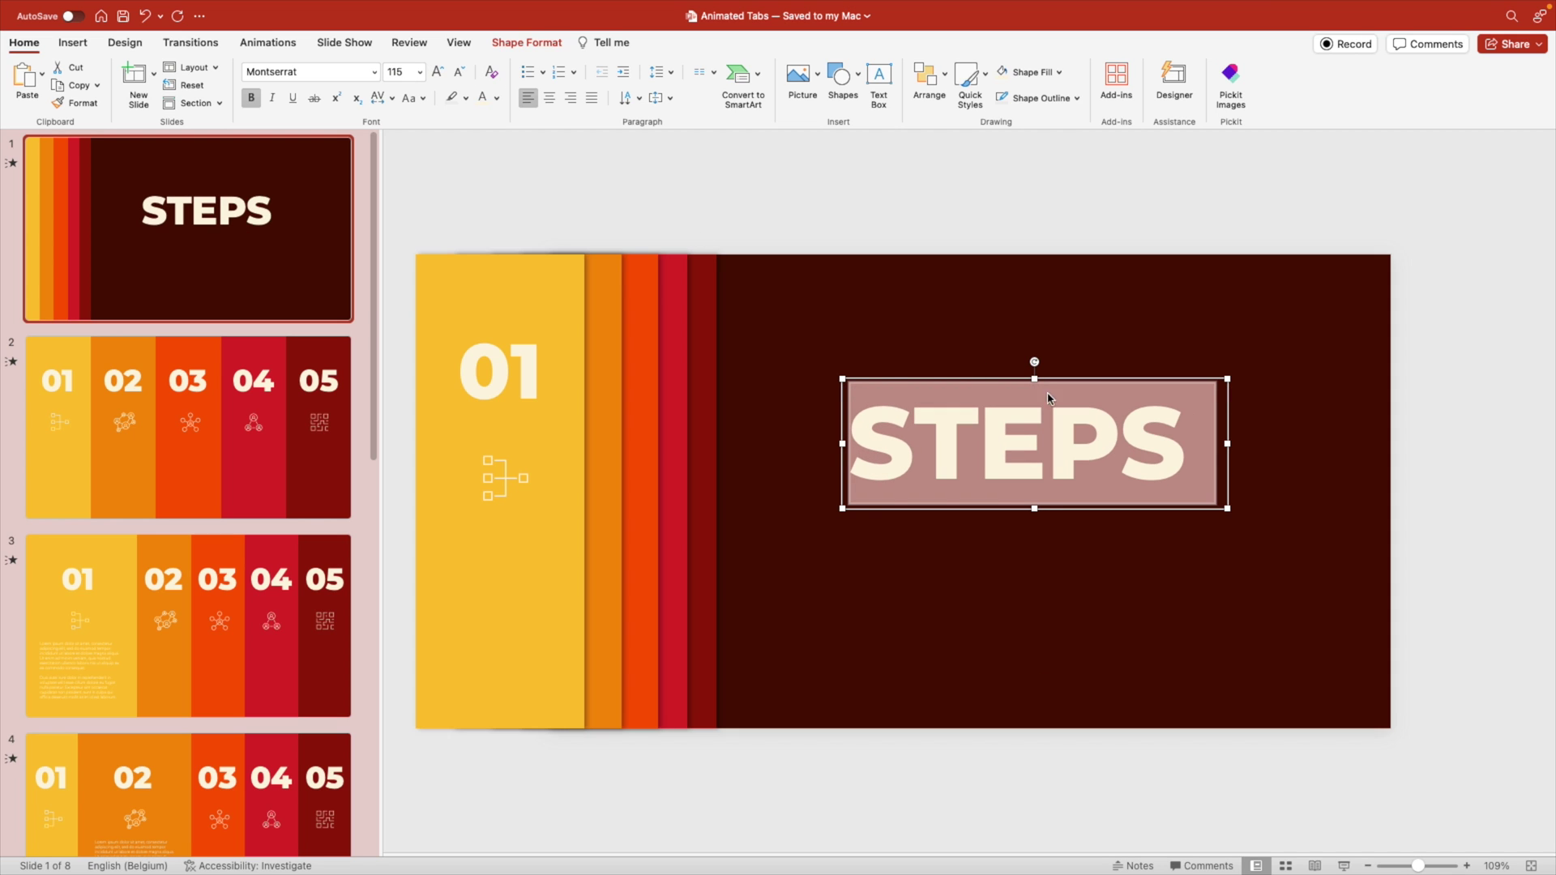
pyautogui.click(403, 73)
pyautogui.write('125')
pyautogui.press('Return')
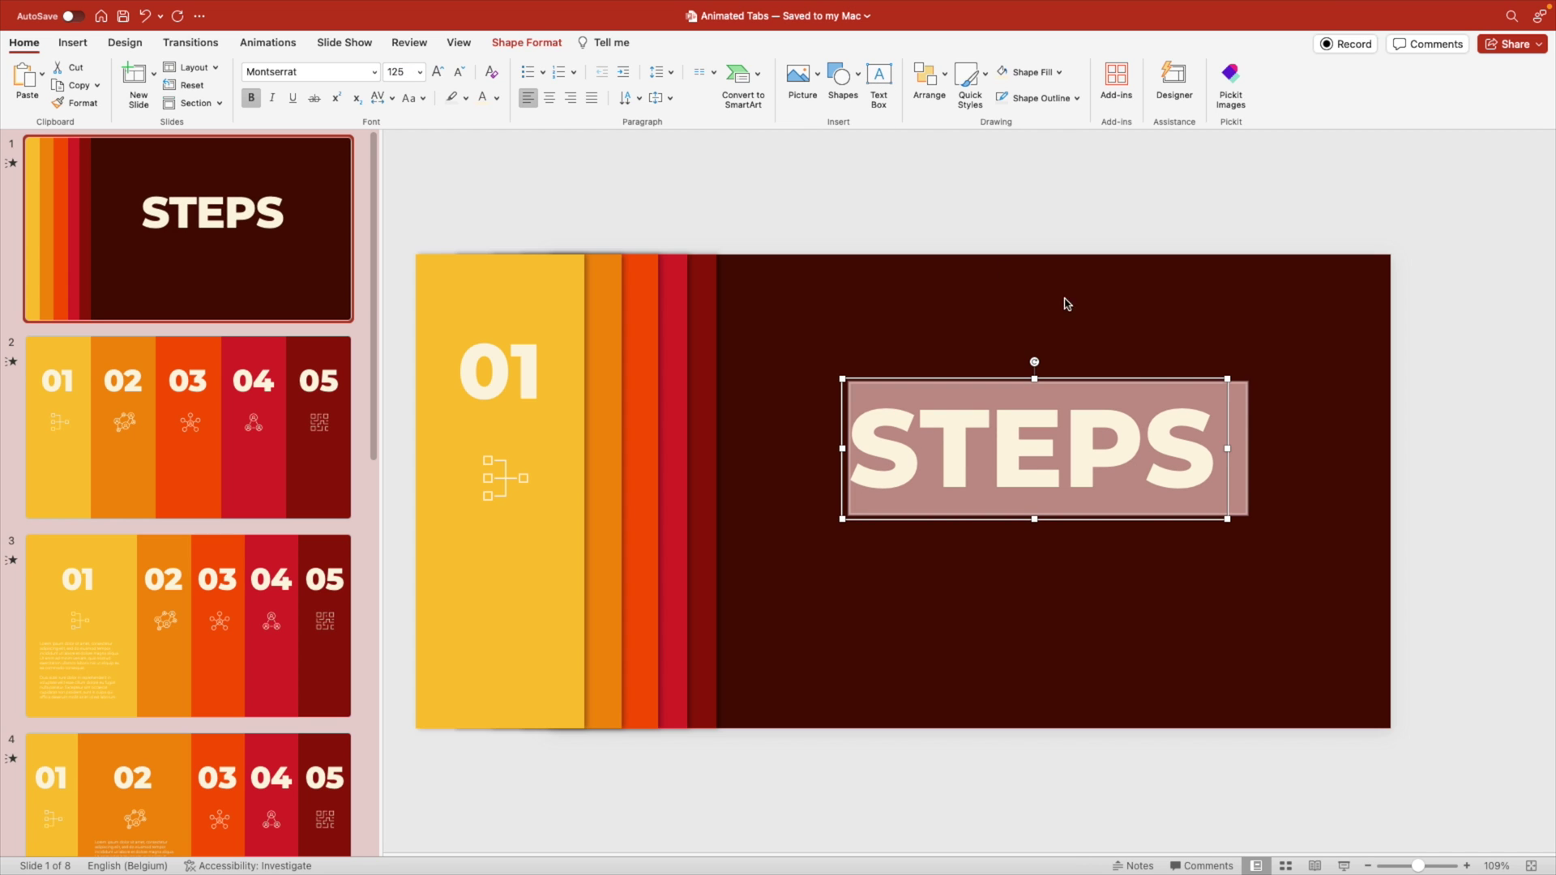
pyautogui.press('super+e')
pyautogui.moveTo(1053, 379); pyautogui.dragTo(1140, 529)
pyautogui.press('Return')
pyautogui.click(408, 73)
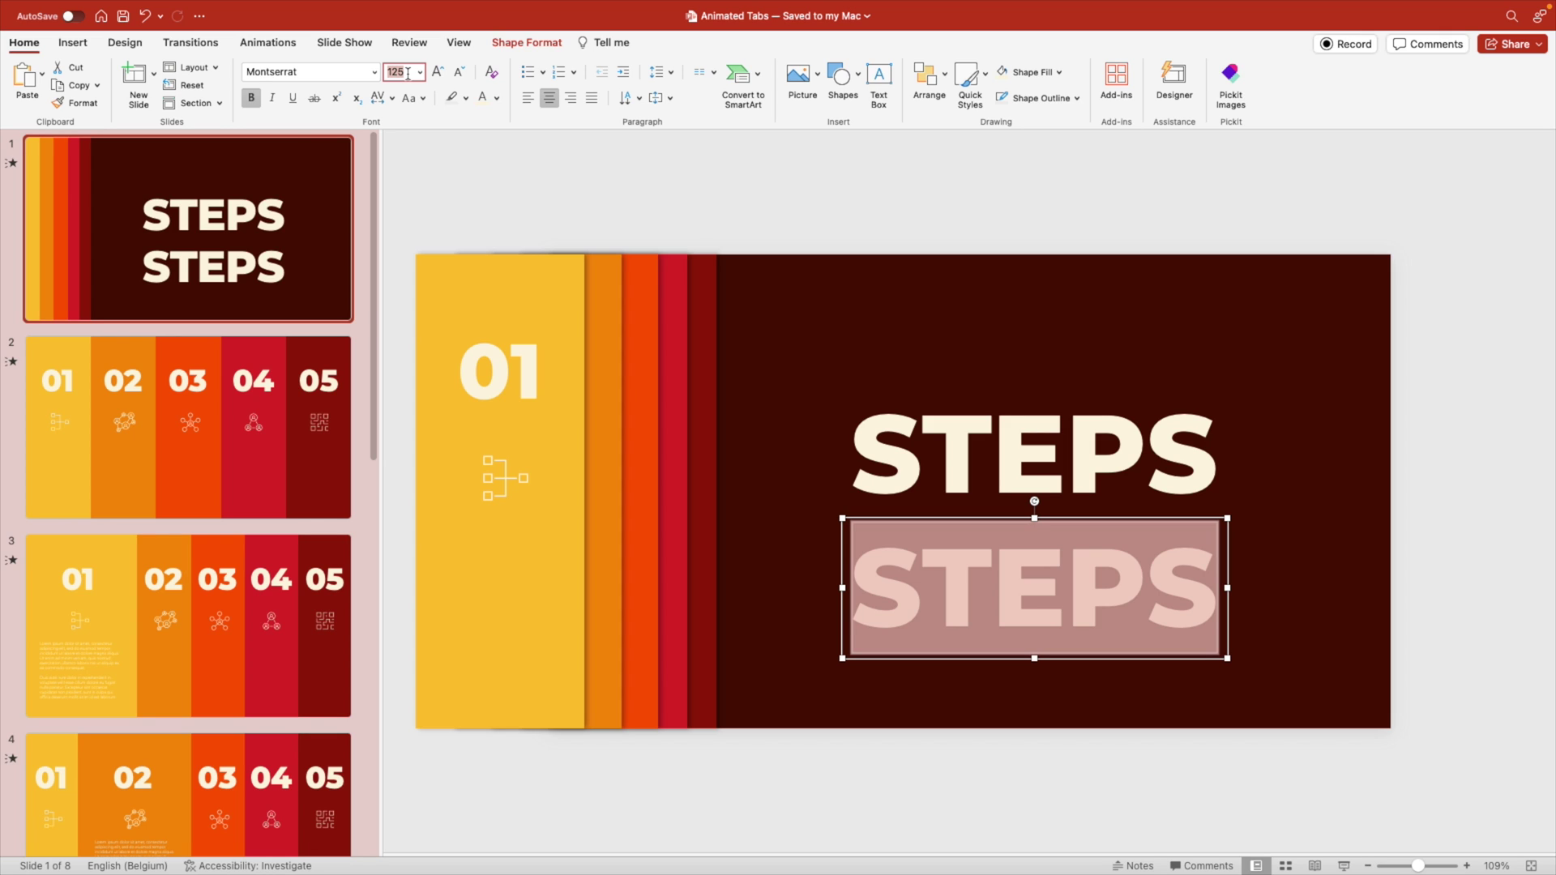
# Step: Shrink the copy to 40 pt, retype it as Animated, and set it in SignPainter
pyautogui.press('Return')
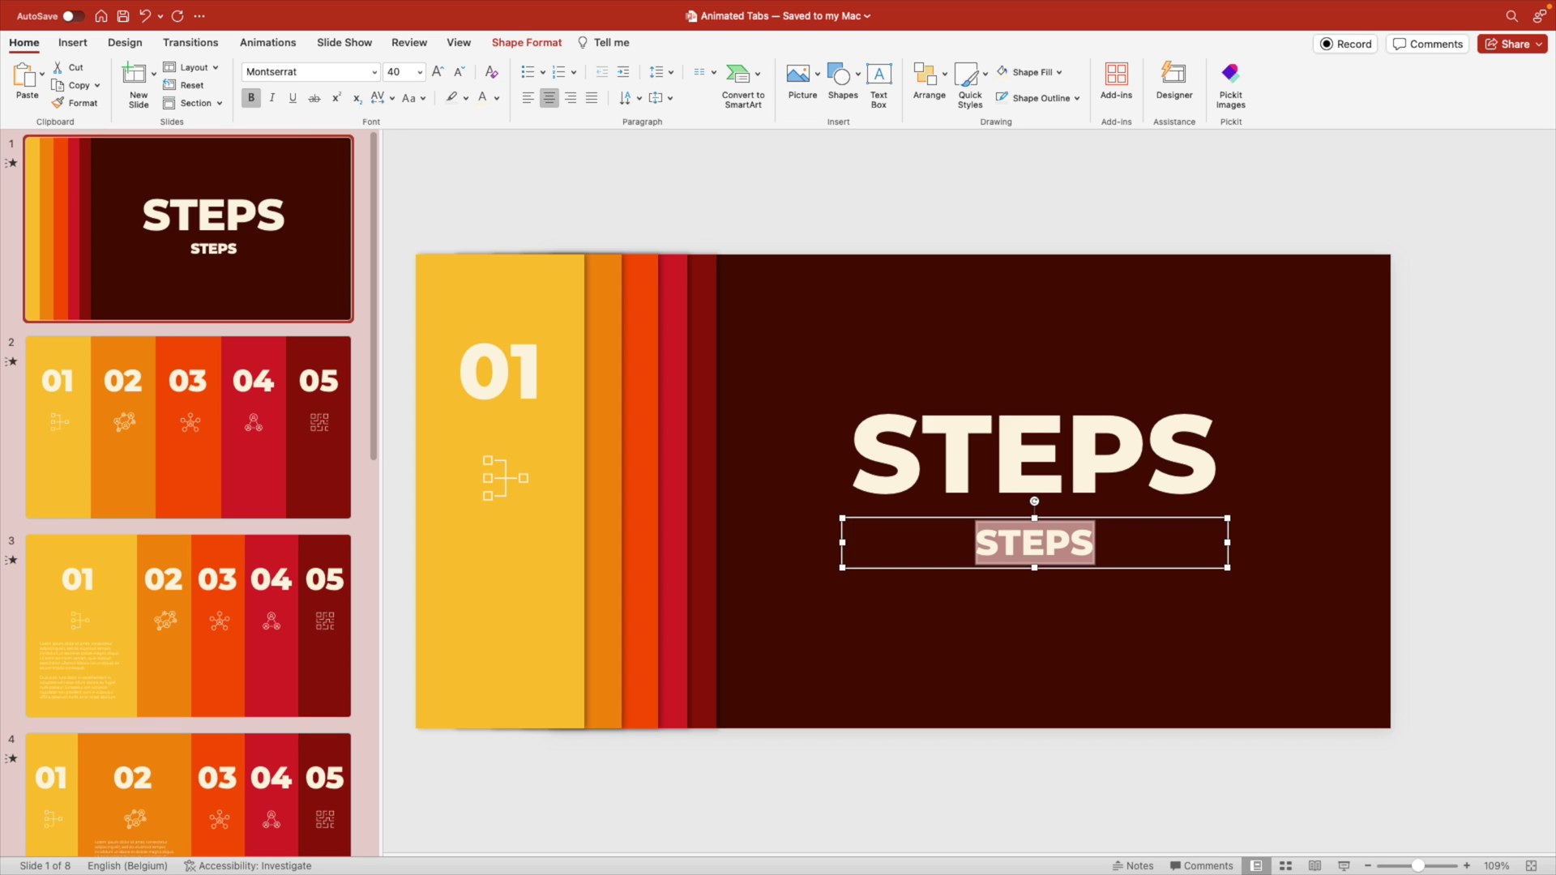
pyautogui.click(1037, 552)
pyautogui.doubleClick(1036, 552)
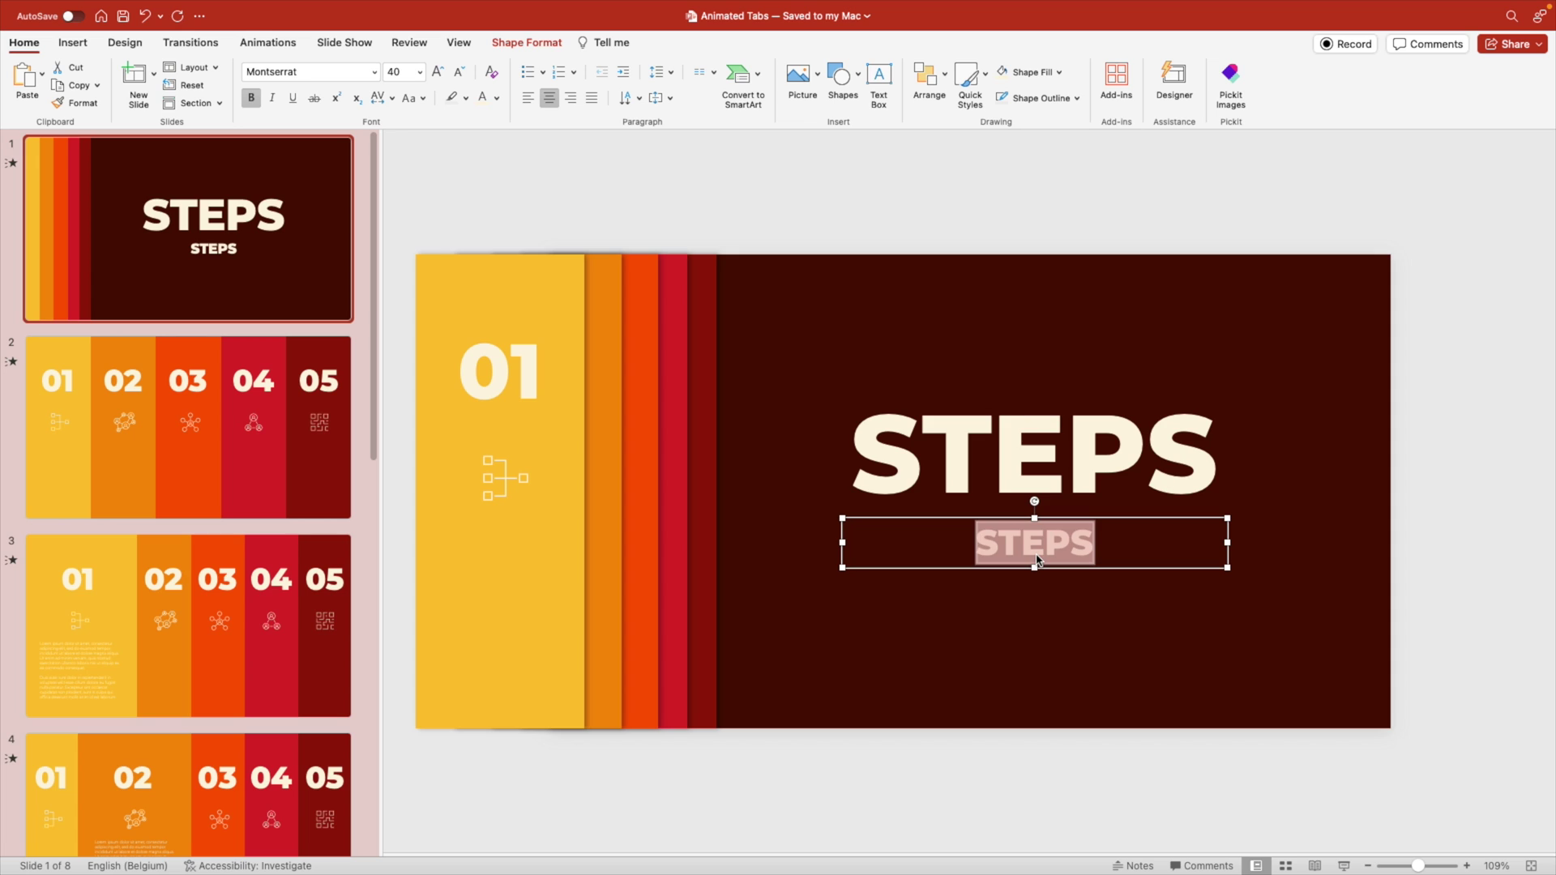
pyautogui.write('Animated')
pyautogui.doubleClick(1038, 559)
pyautogui.click(308, 71)
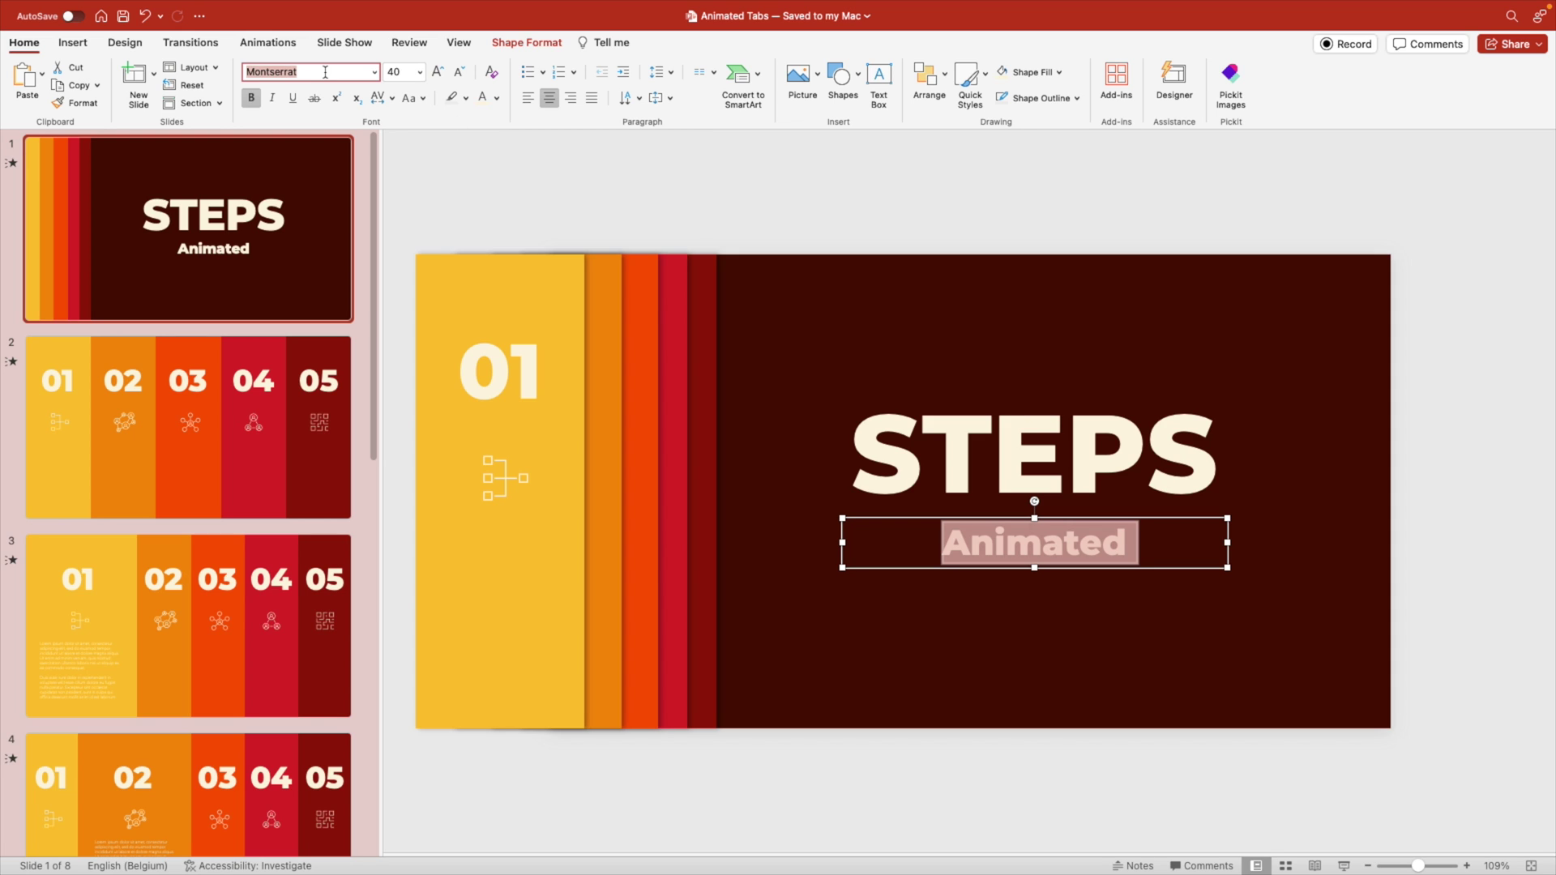
pyautogui.write('SignPainter')
pyautogui.press('Return')
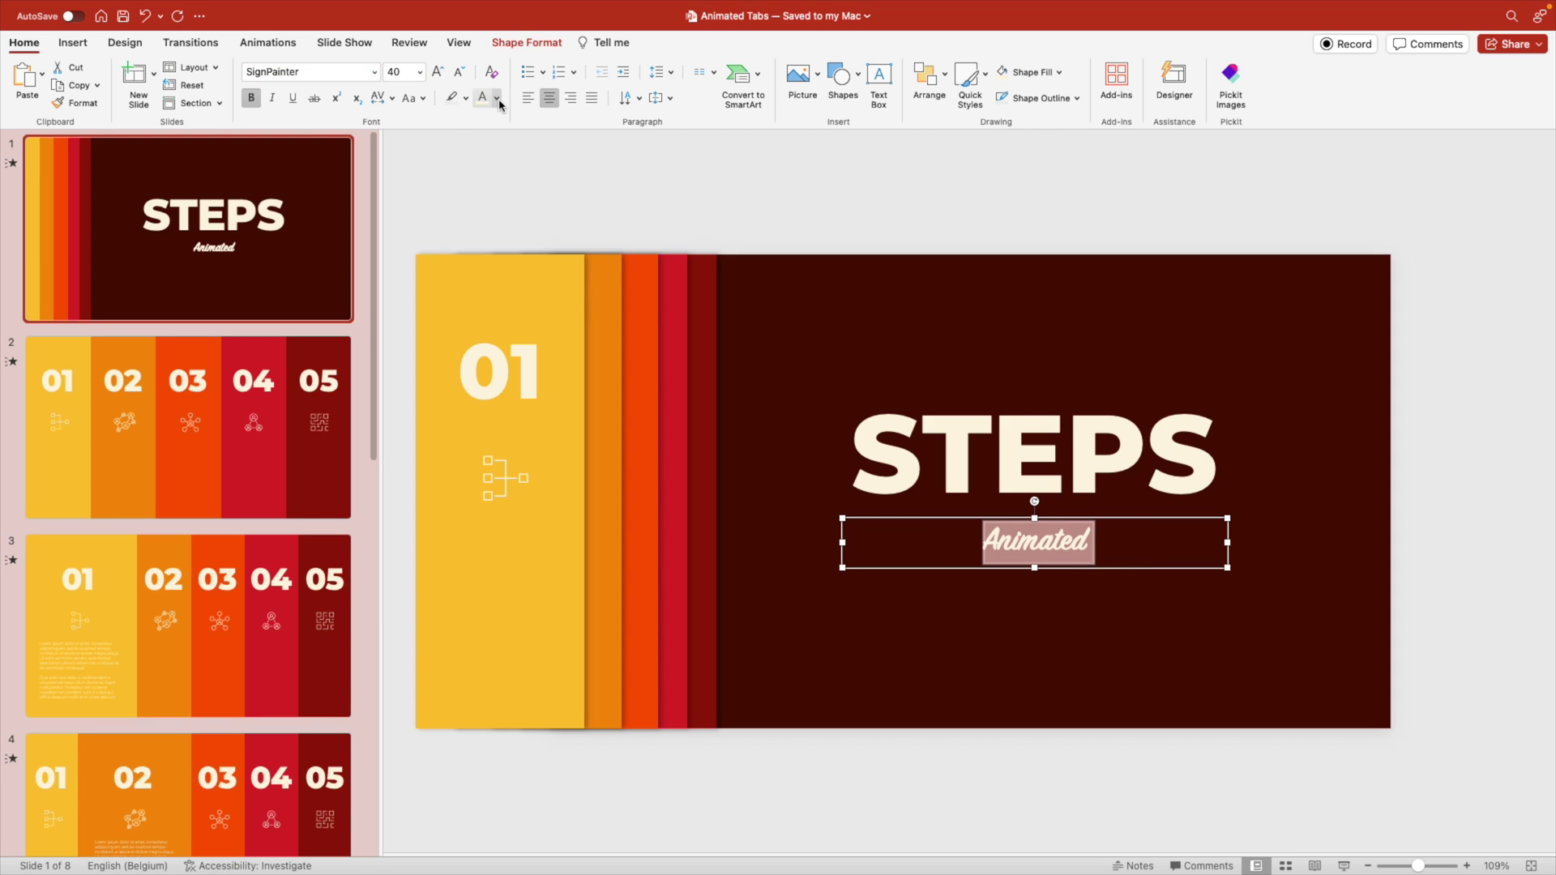
# Step: Colour Animated orange-gold at 88 pt and move it up to overlap STEPS
pyautogui.click(497, 98)
pyautogui.click(559, 143)
pyautogui.click(437, 71)
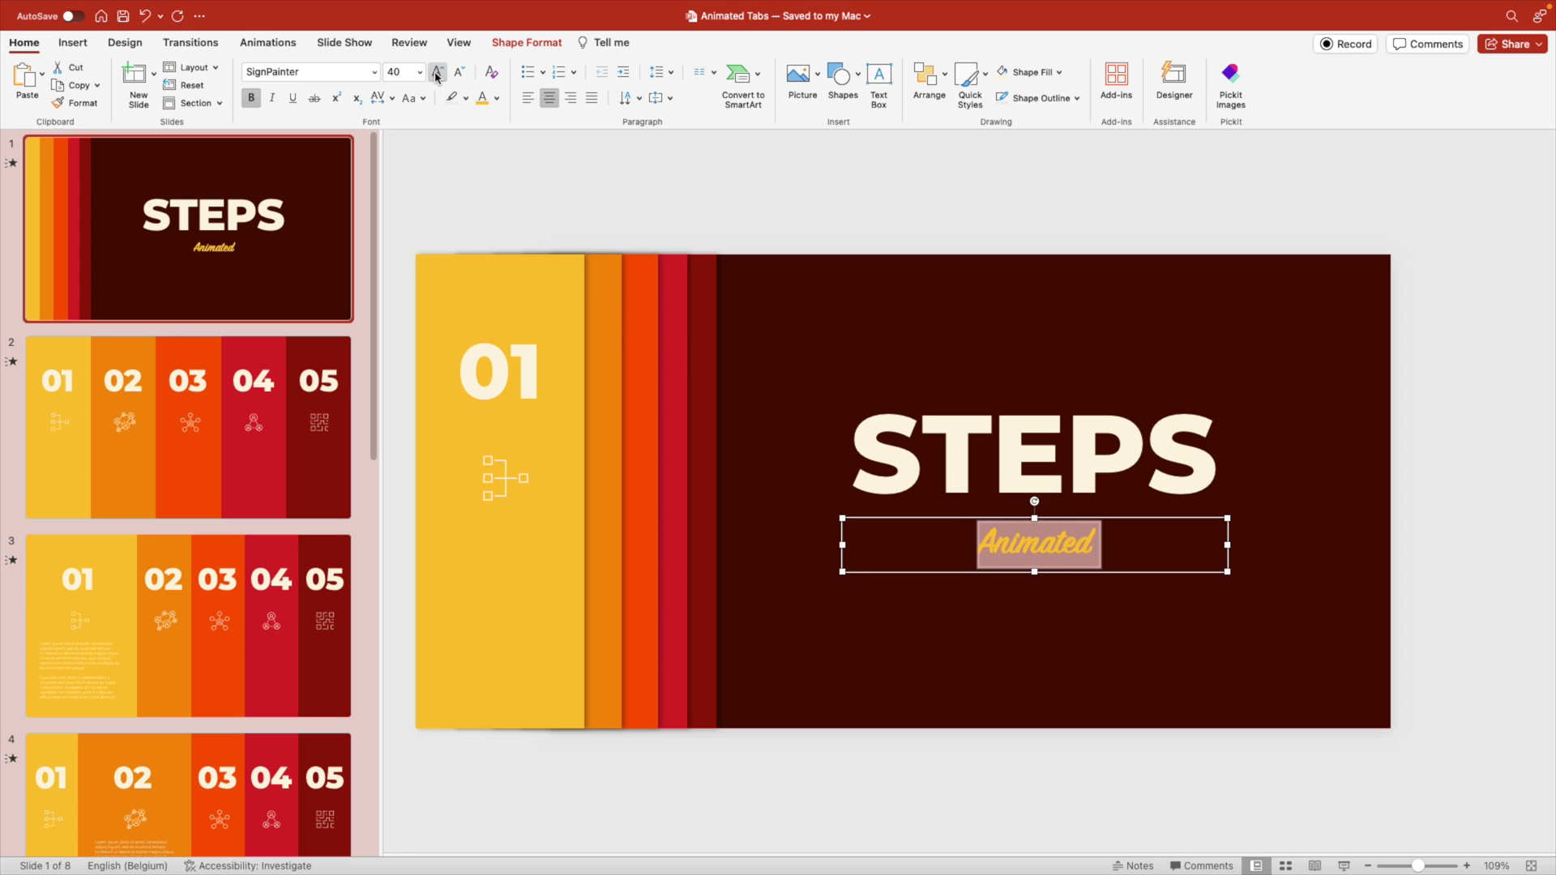
pyautogui.click(437, 71)
pyautogui.click(437, 72)
pyautogui.click(438, 72)
pyautogui.click(438, 71)
pyautogui.click(438, 72)
pyautogui.moveTo(1079, 512); pyautogui.dragTo(1079, 464)
pyautogui.press('super+shift+period')
pyautogui.press('super+shift+period')
pyautogui.click(498, 99)
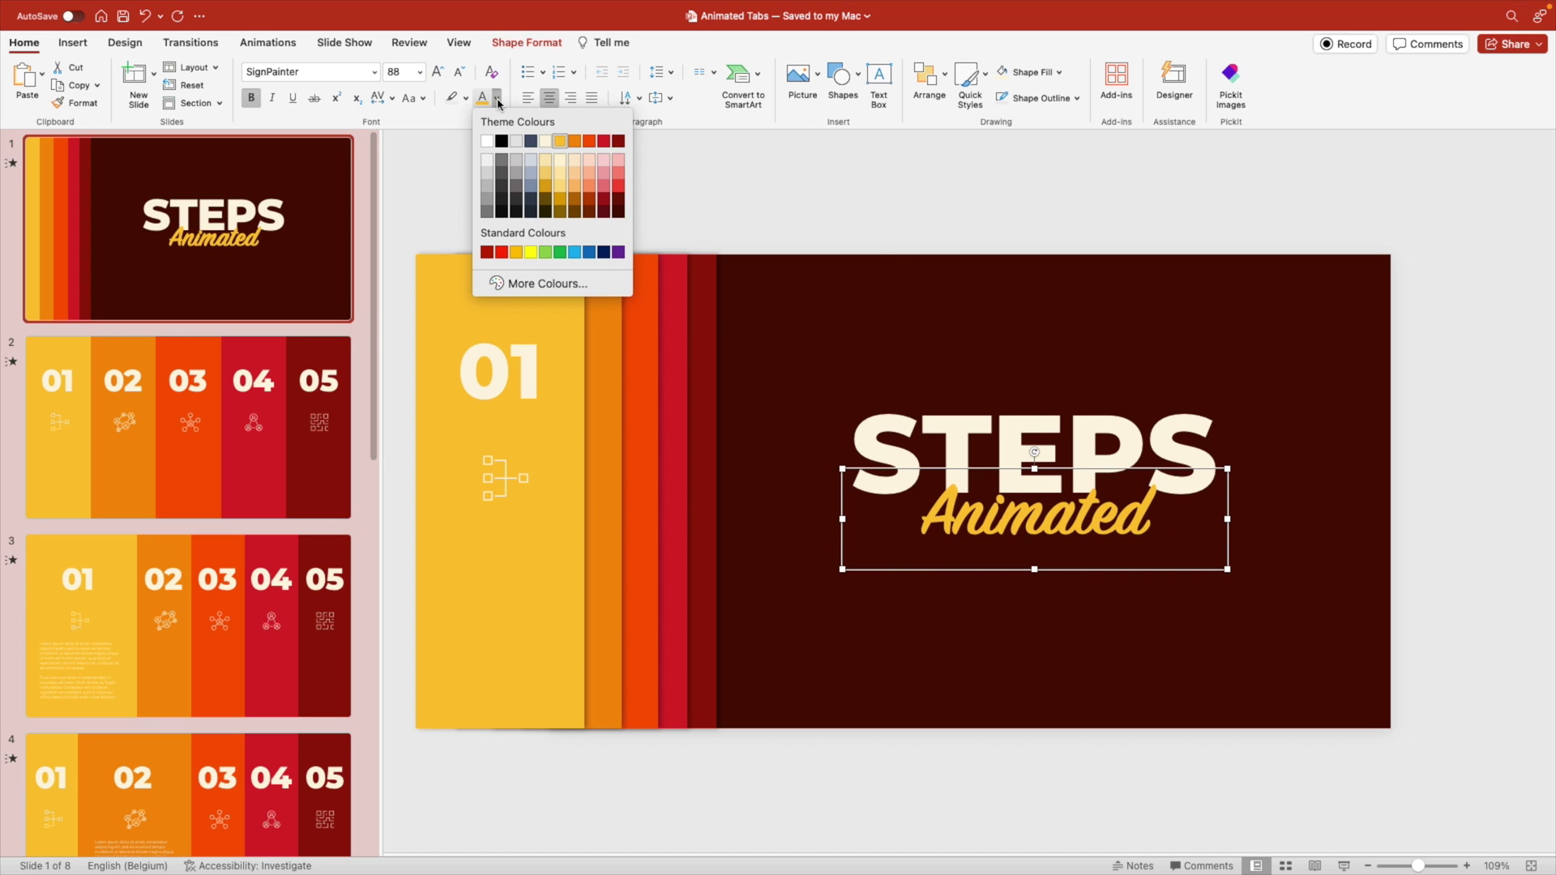
pyautogui.click(517, 257)
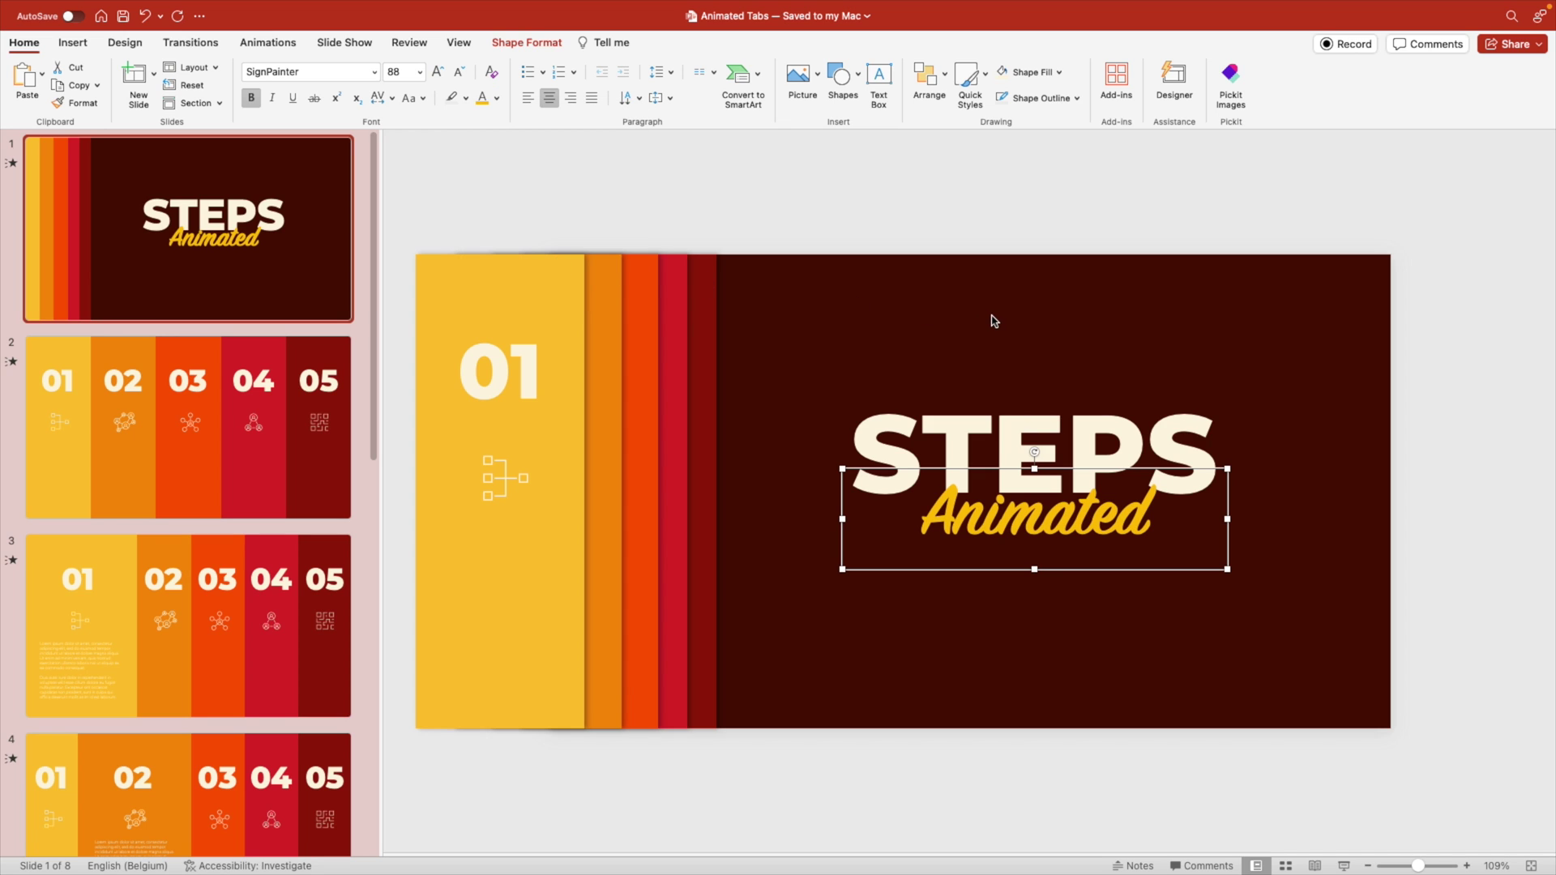
# Step: Apply a drop shadow preset to Animated's text and tune its blur to 18 pt
pyautogui.rightClick(1115, 469)
pyautogui.click(1200, 698)
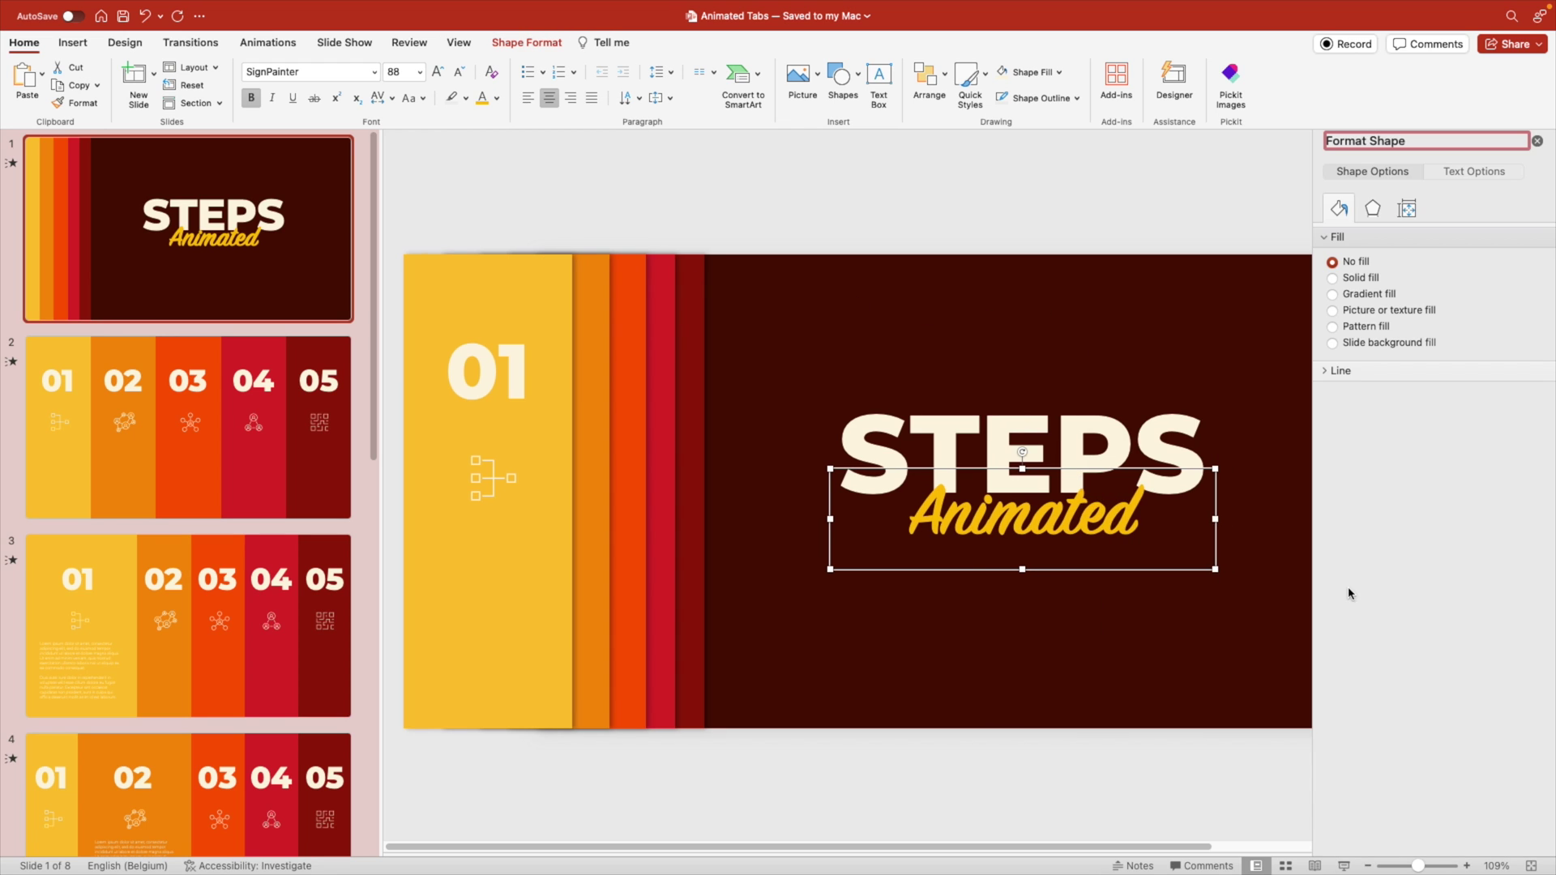
pyautogui.click(1474, 171)
pyautogui.click(1373, 207)
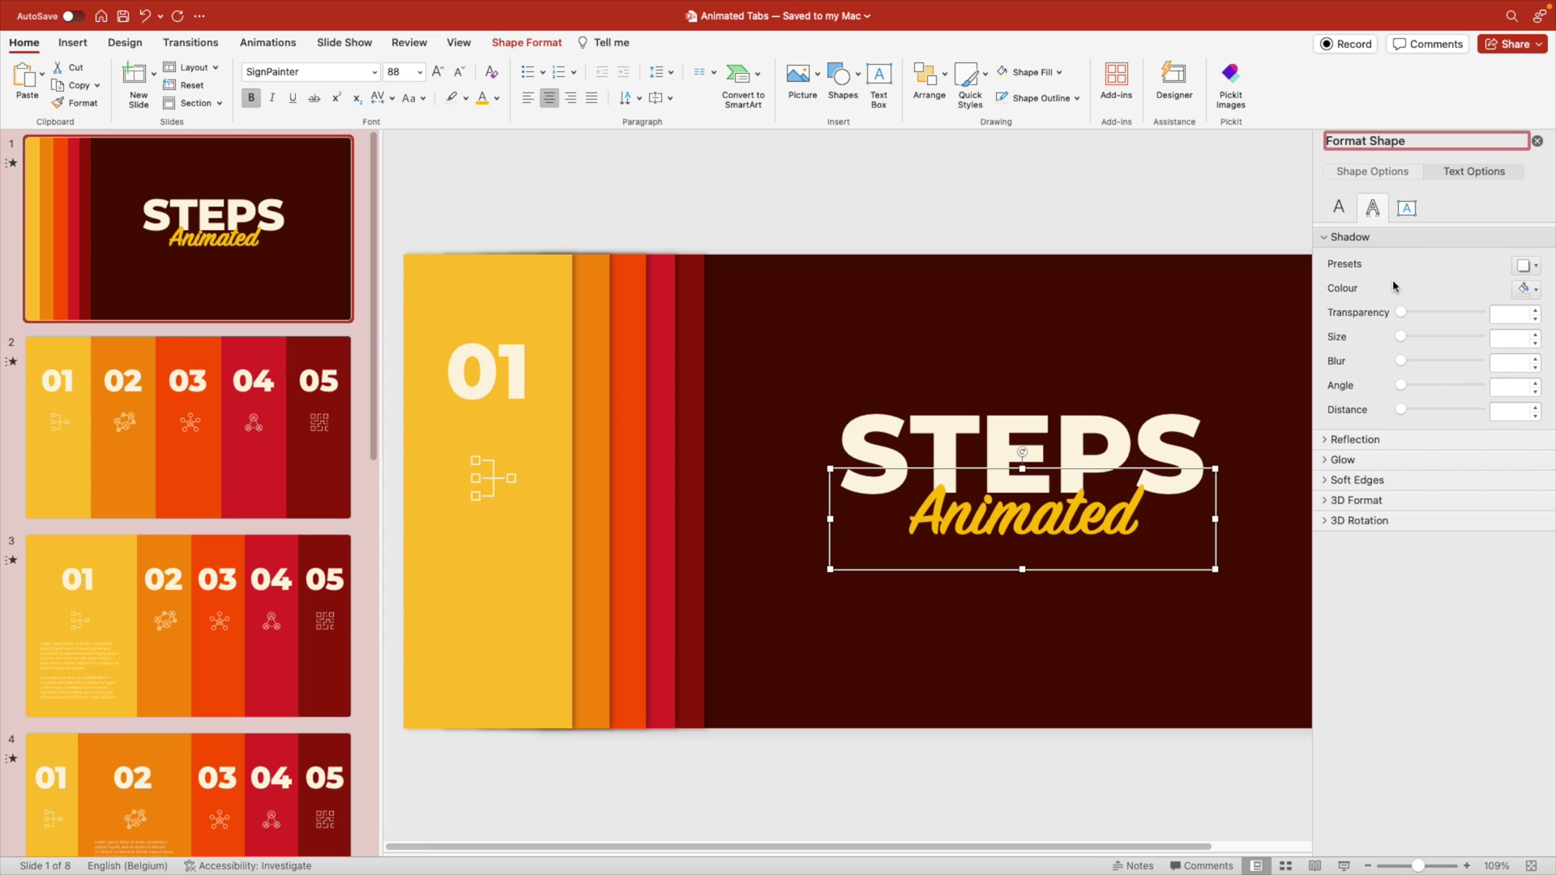
pyautogui.click(1524, 266)
pyautogui.click(1462, 519)
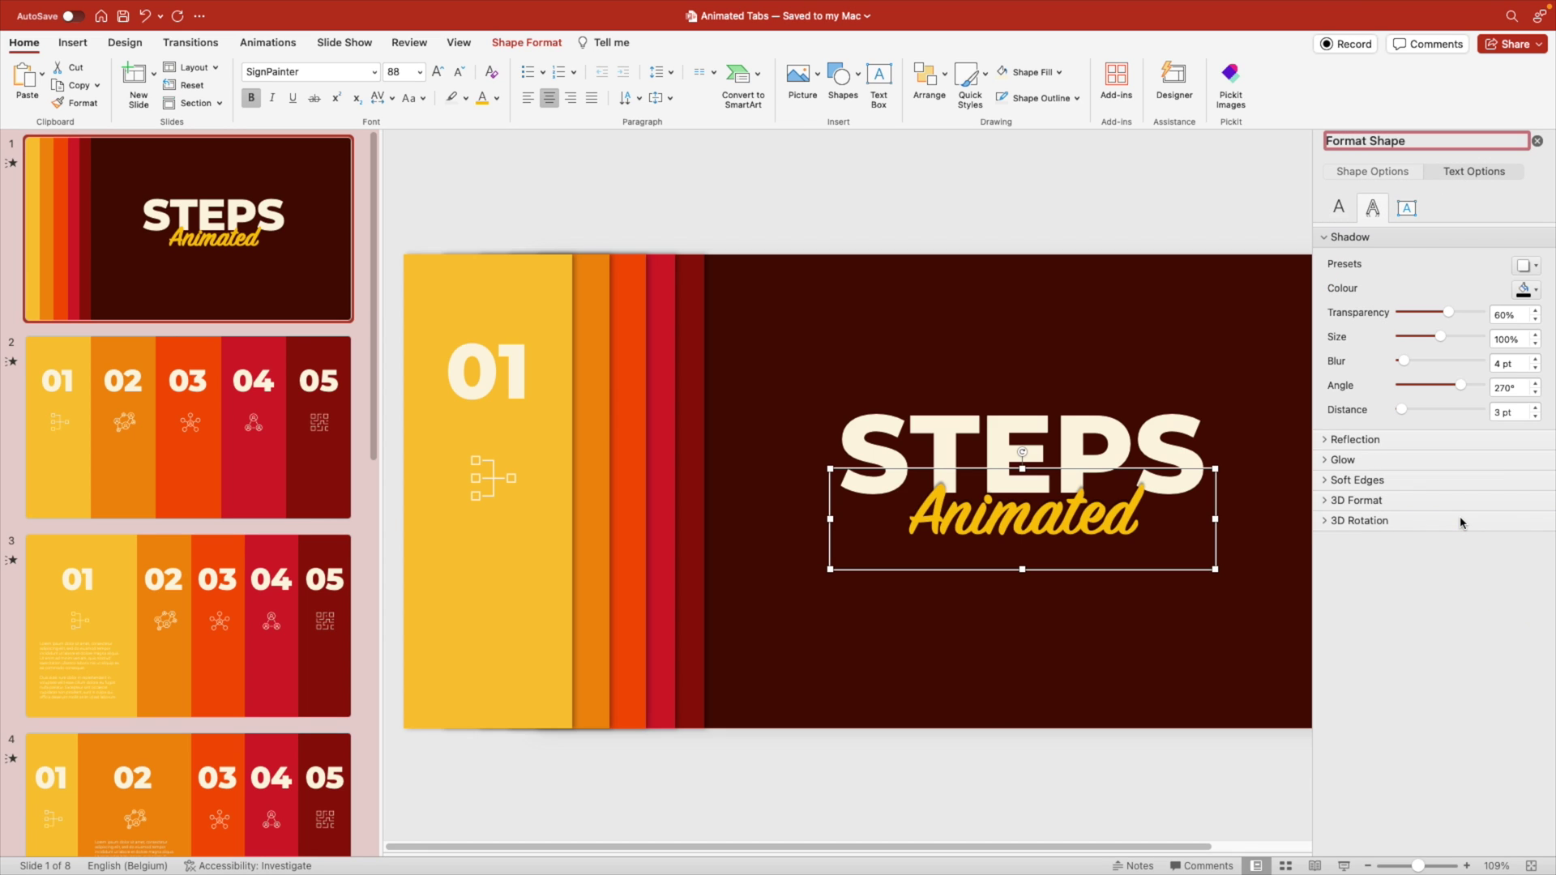
pyautogui.moveTo(1408, 366); pyautogui.dragTo(1406, 415)
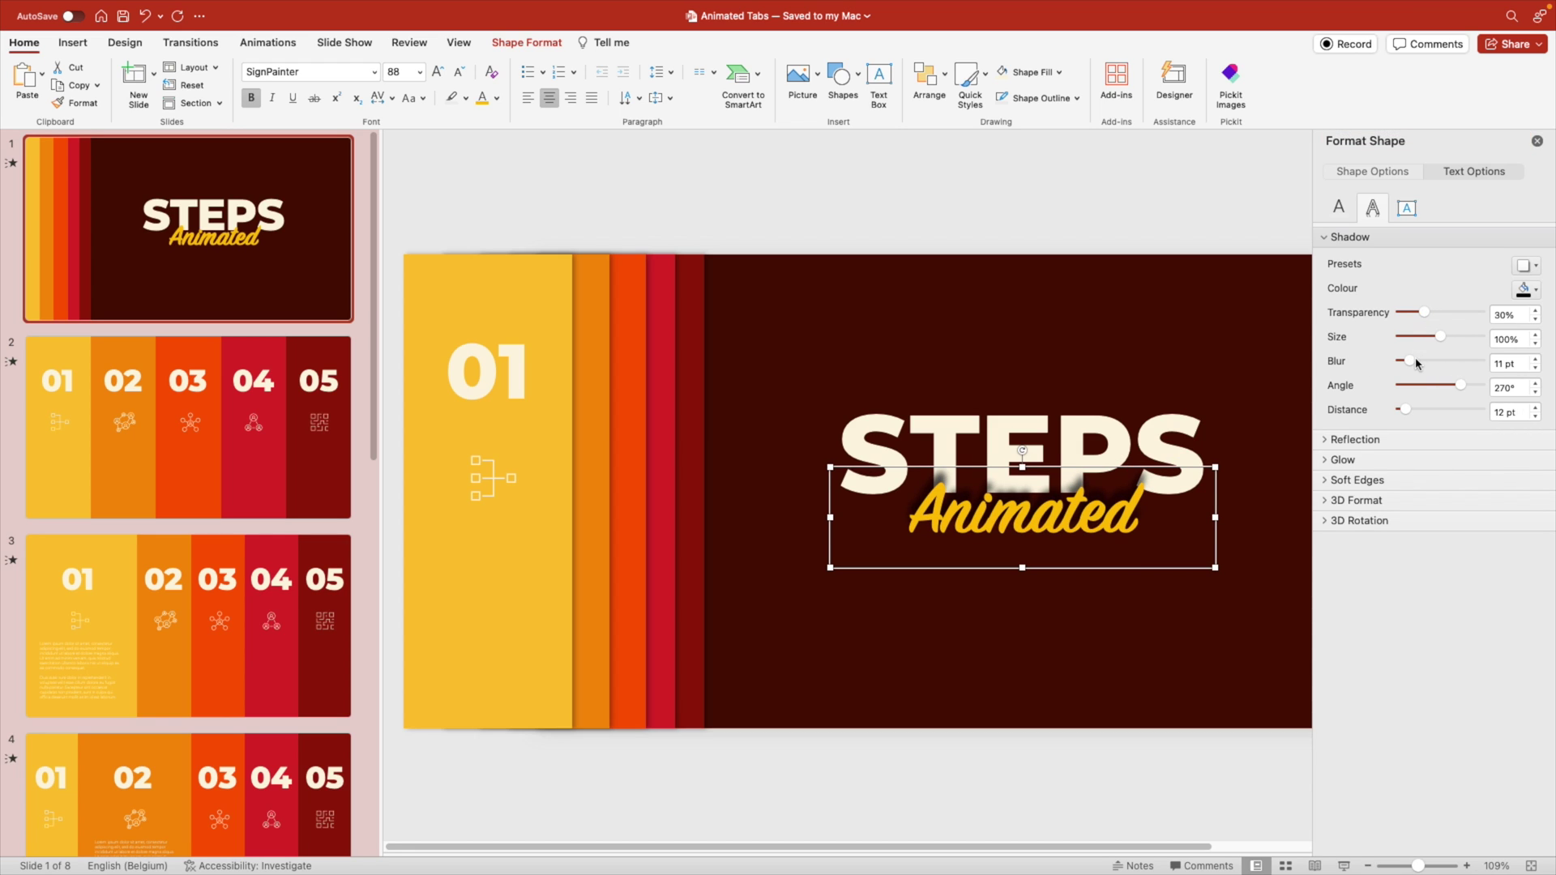
pyautogui.moveTo(1410, 362); pyautogui.dragTo(1415, 367)
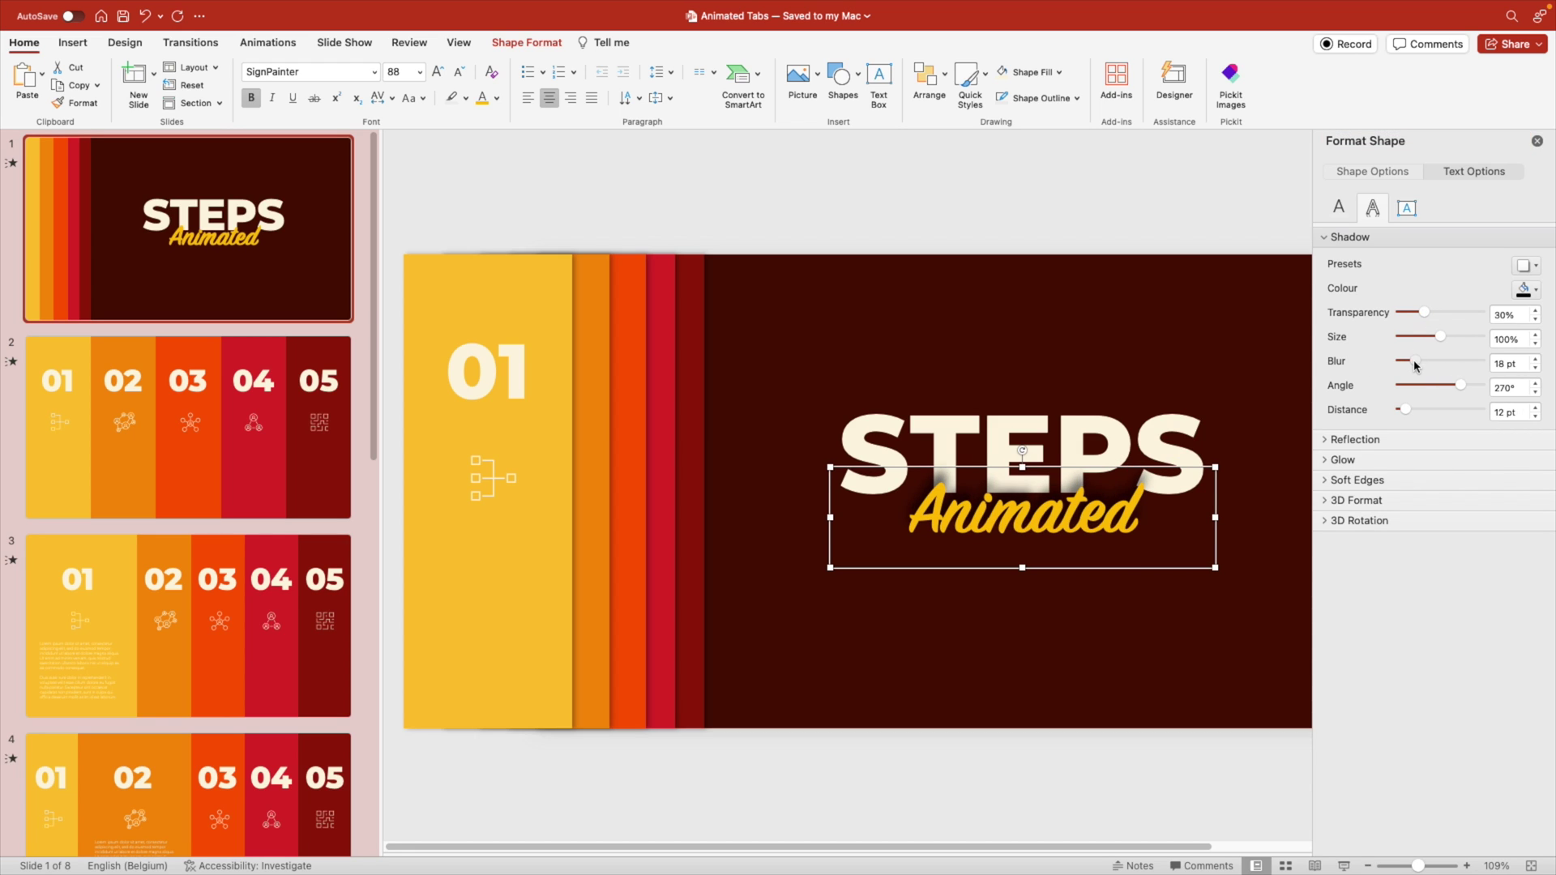
pyautogui.click(1111, 380)
# Step: Select both the STEPS and Animated boxes and send them behind the other shapes
pyautogui.click(1538, 140)
pyautogui.click(1122, 491)
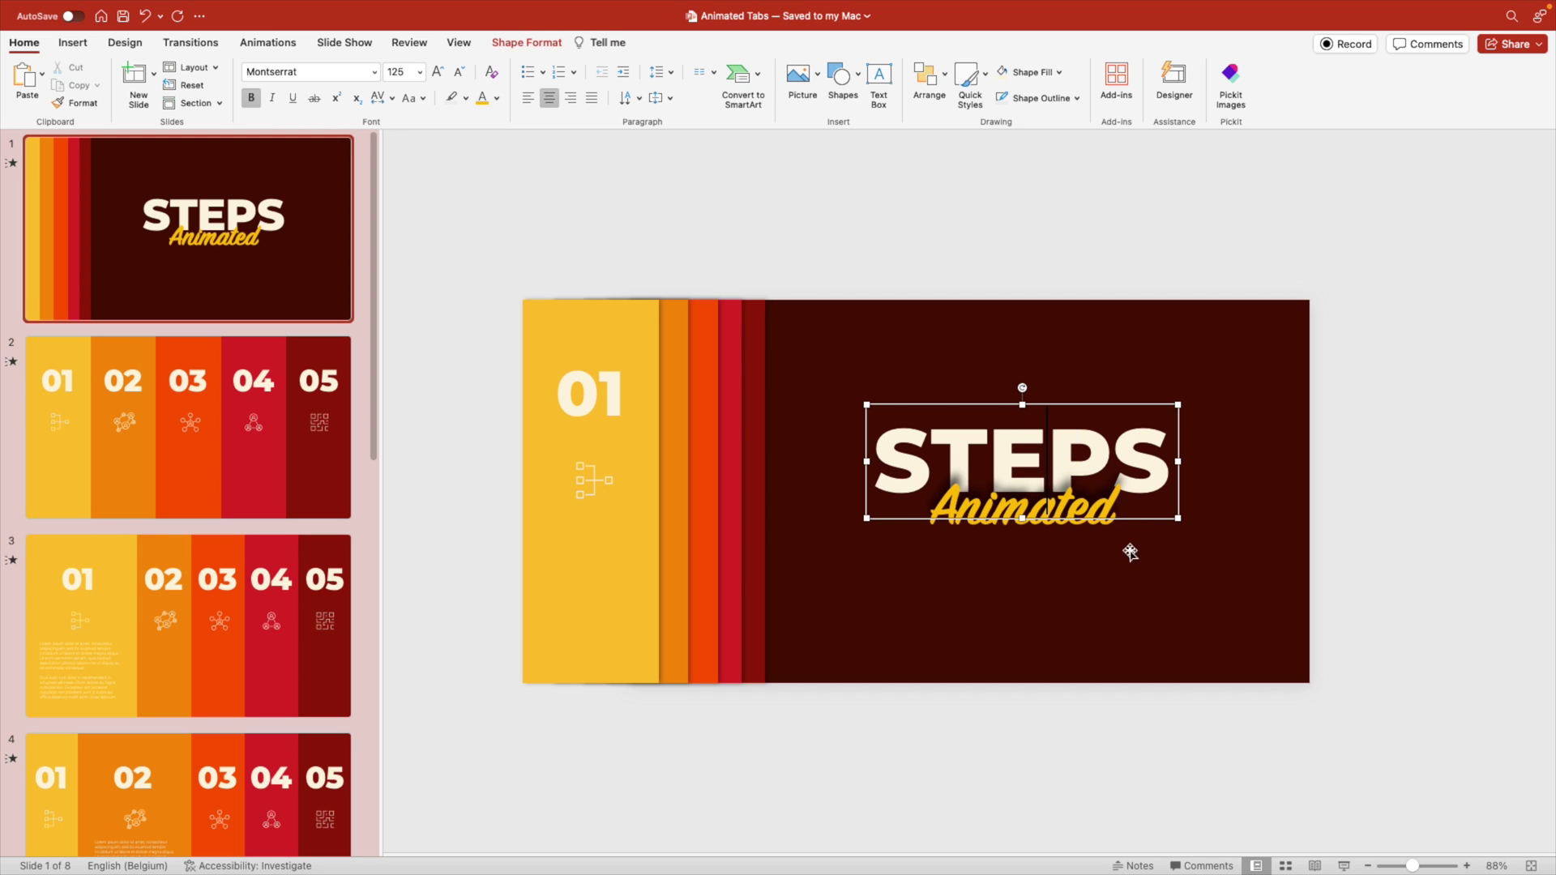
pyautogui.click(1130, 552)
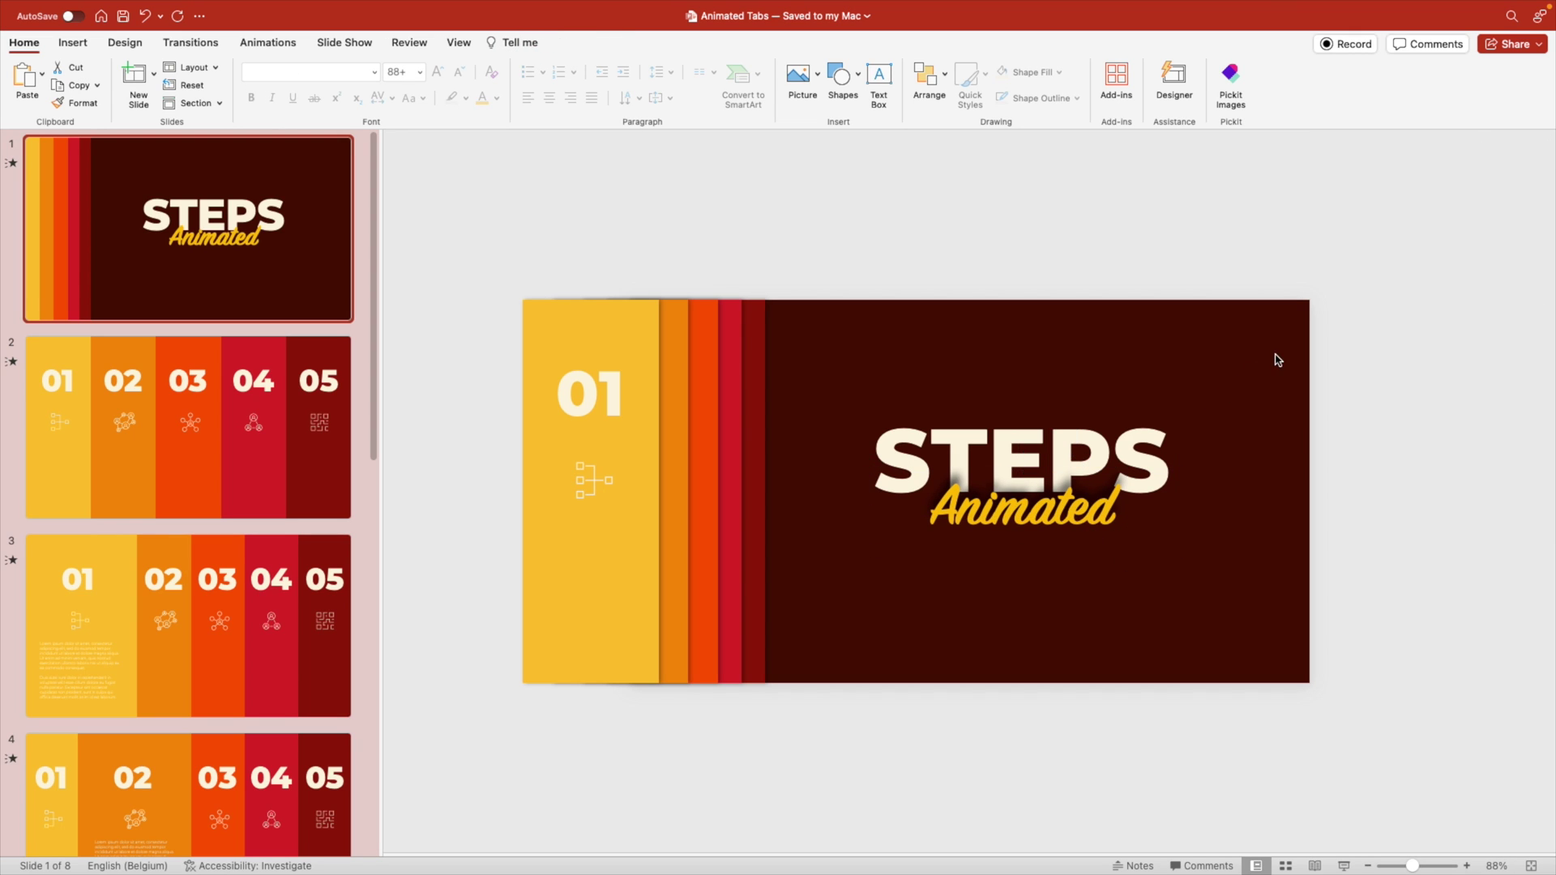
pyautogui.moveTo(1280, 350); pyautogui.dragTo(757, 603)
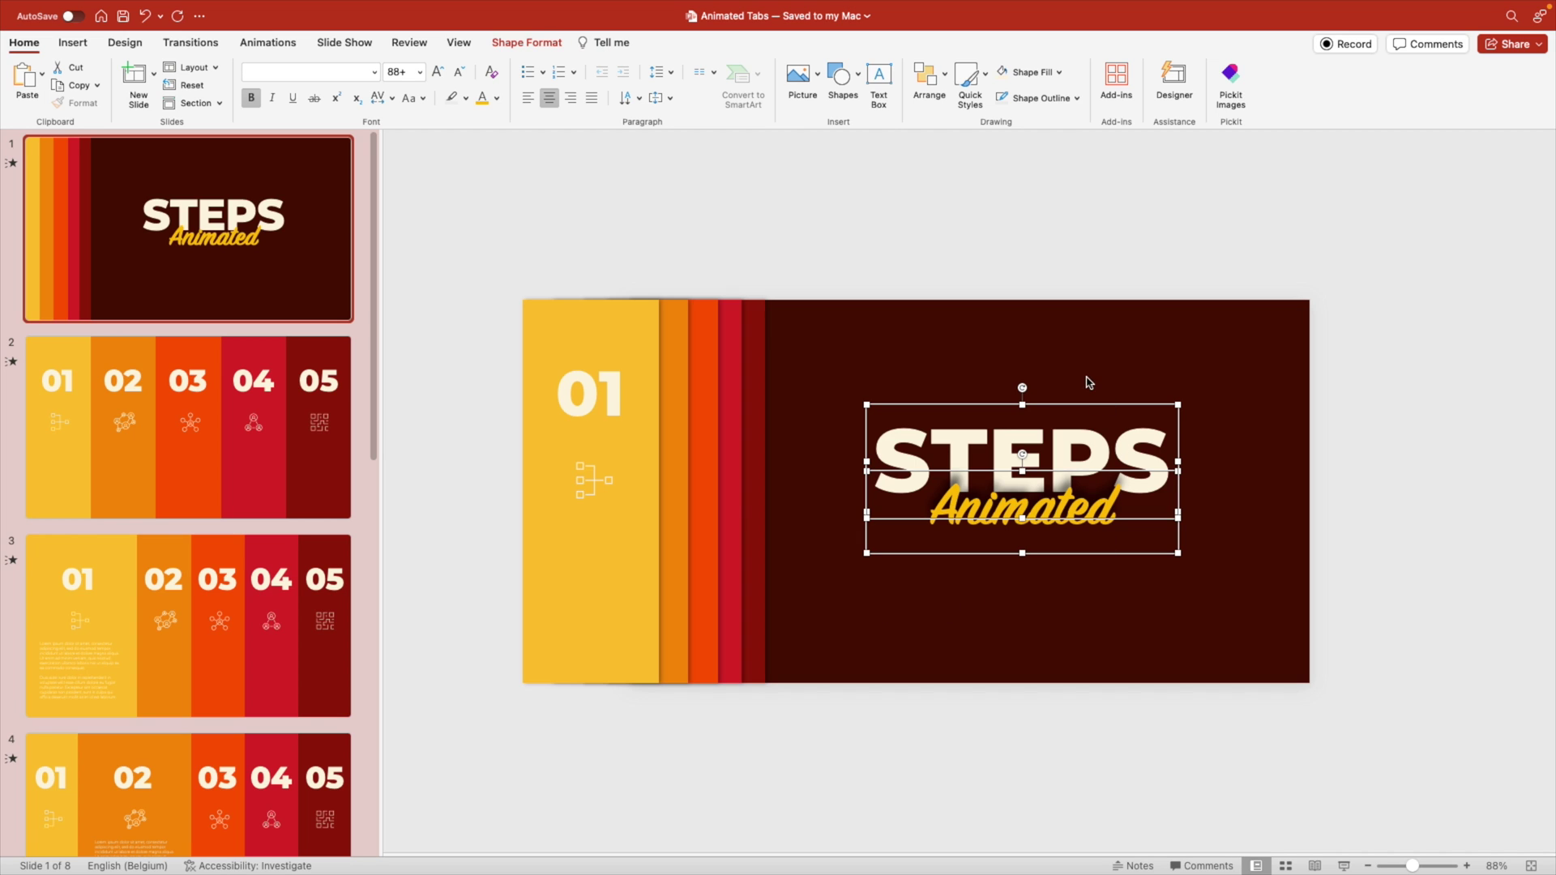
pyautogui.rightClick(1086, 408)
pyautogui.moveTo(1175, 519)
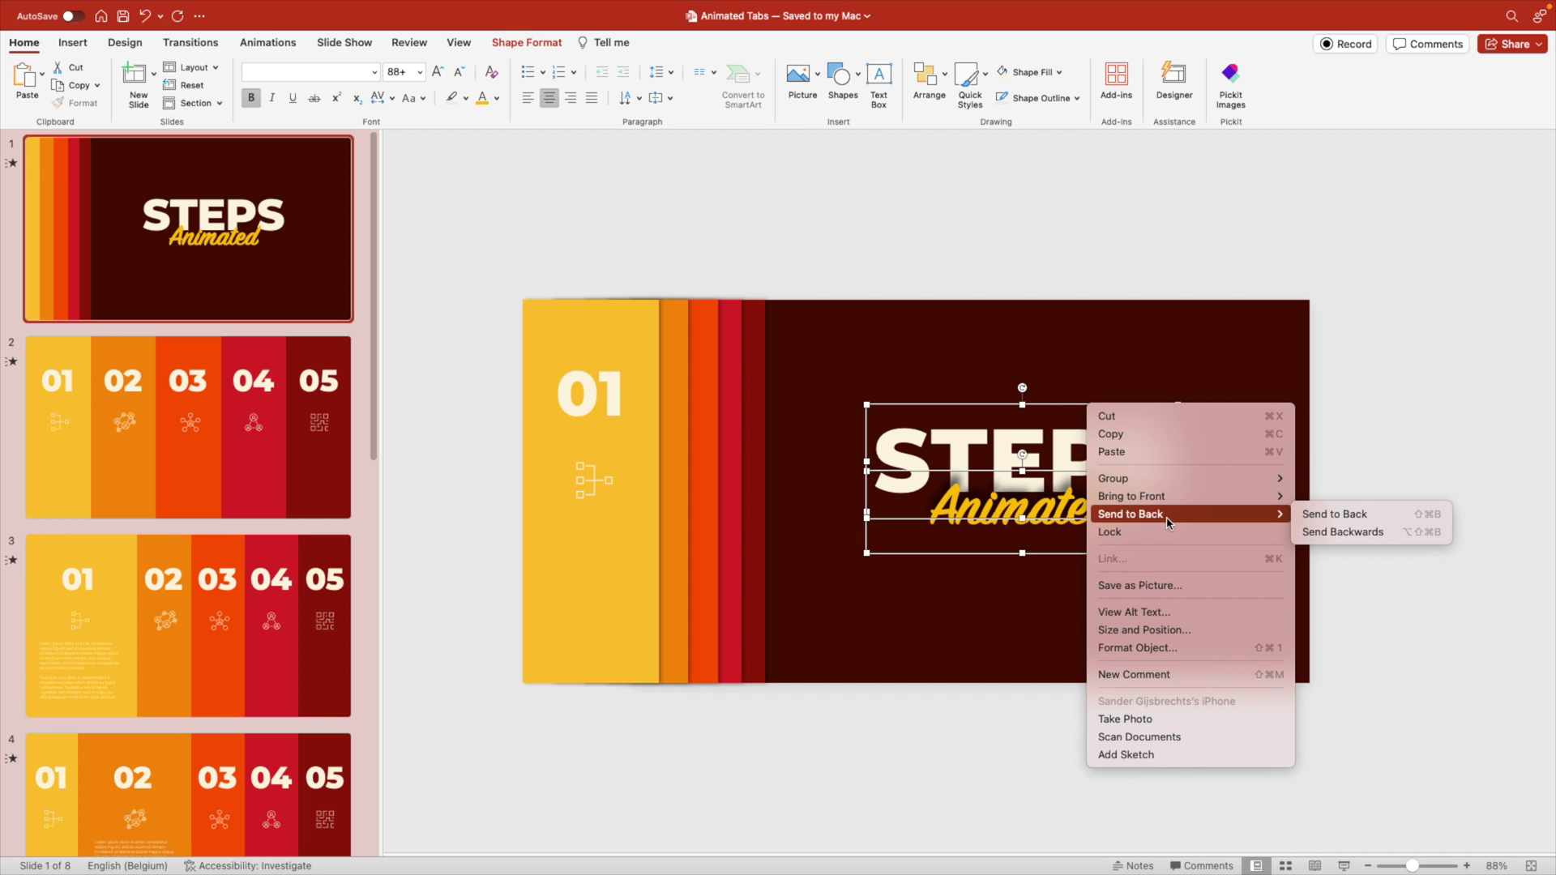
pyautogui.click(1315, 521)
# Step: Paste the title onto slide 2, park it off the left edge behind the tabs, then return to slide 1
pyautogui.click(235, 435)
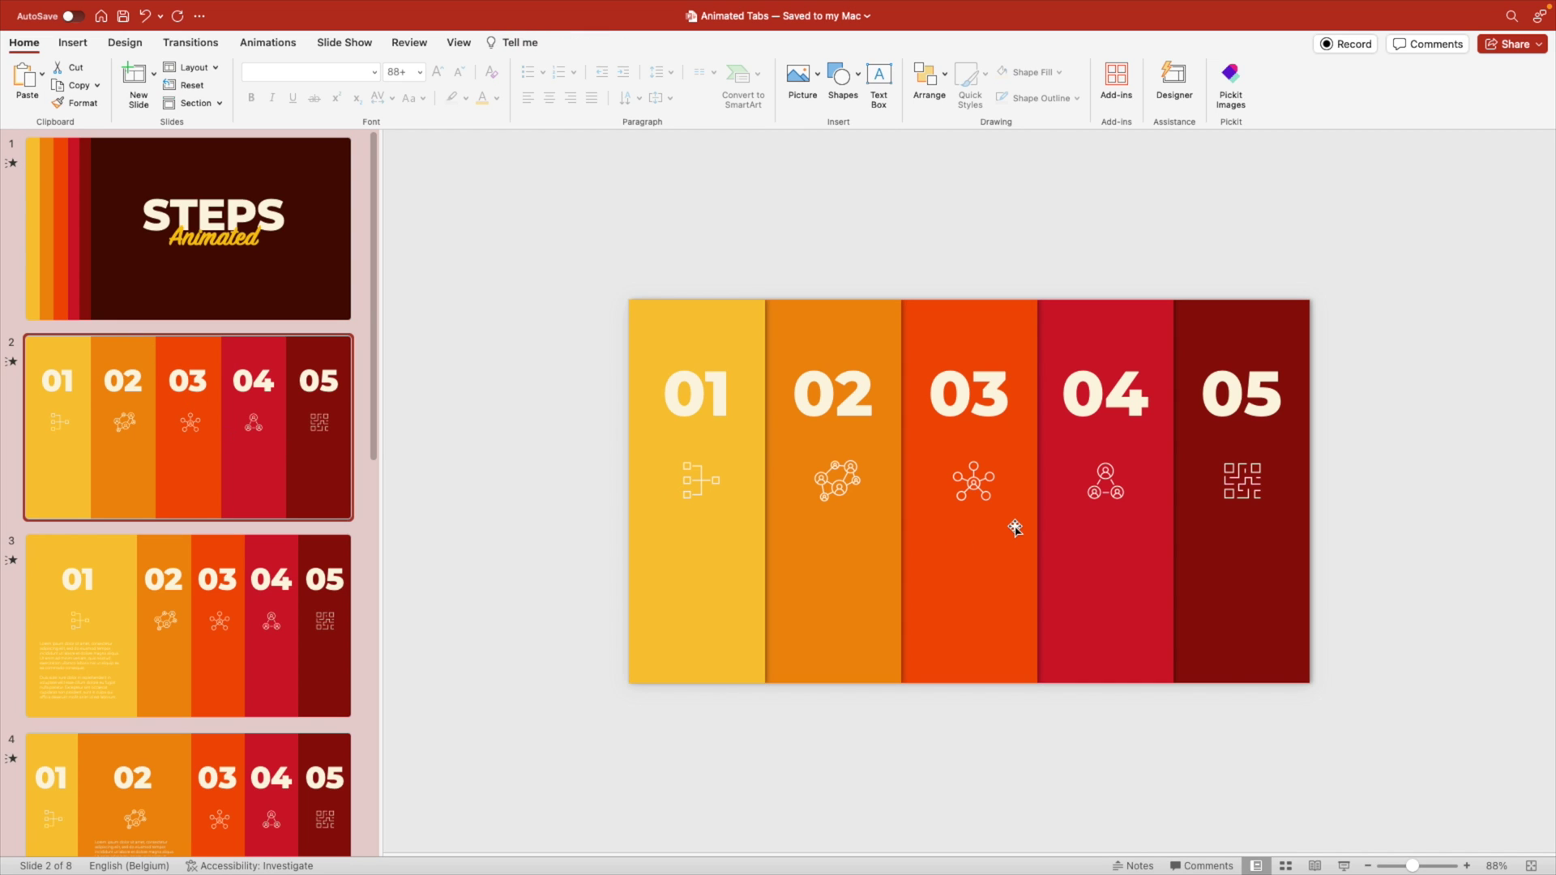
pyautogui.hotkey('ctrl', 'v')
pyautogui.scroll(-3, 1136, 561)
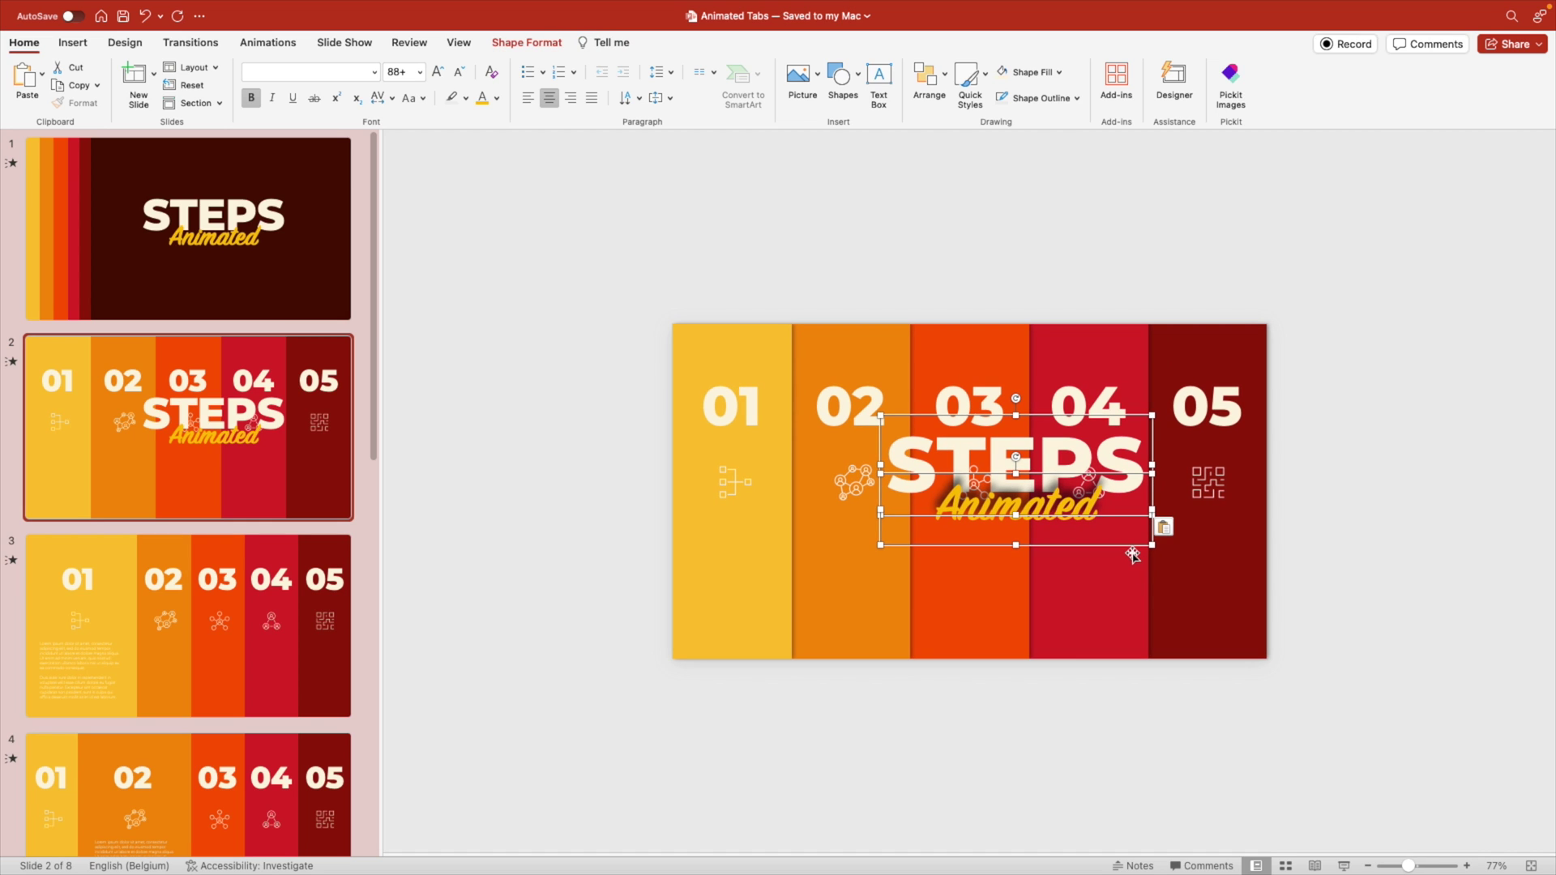
pyautogui.moveTo(1132, 549); pyautogui.dragTo(712, 549)
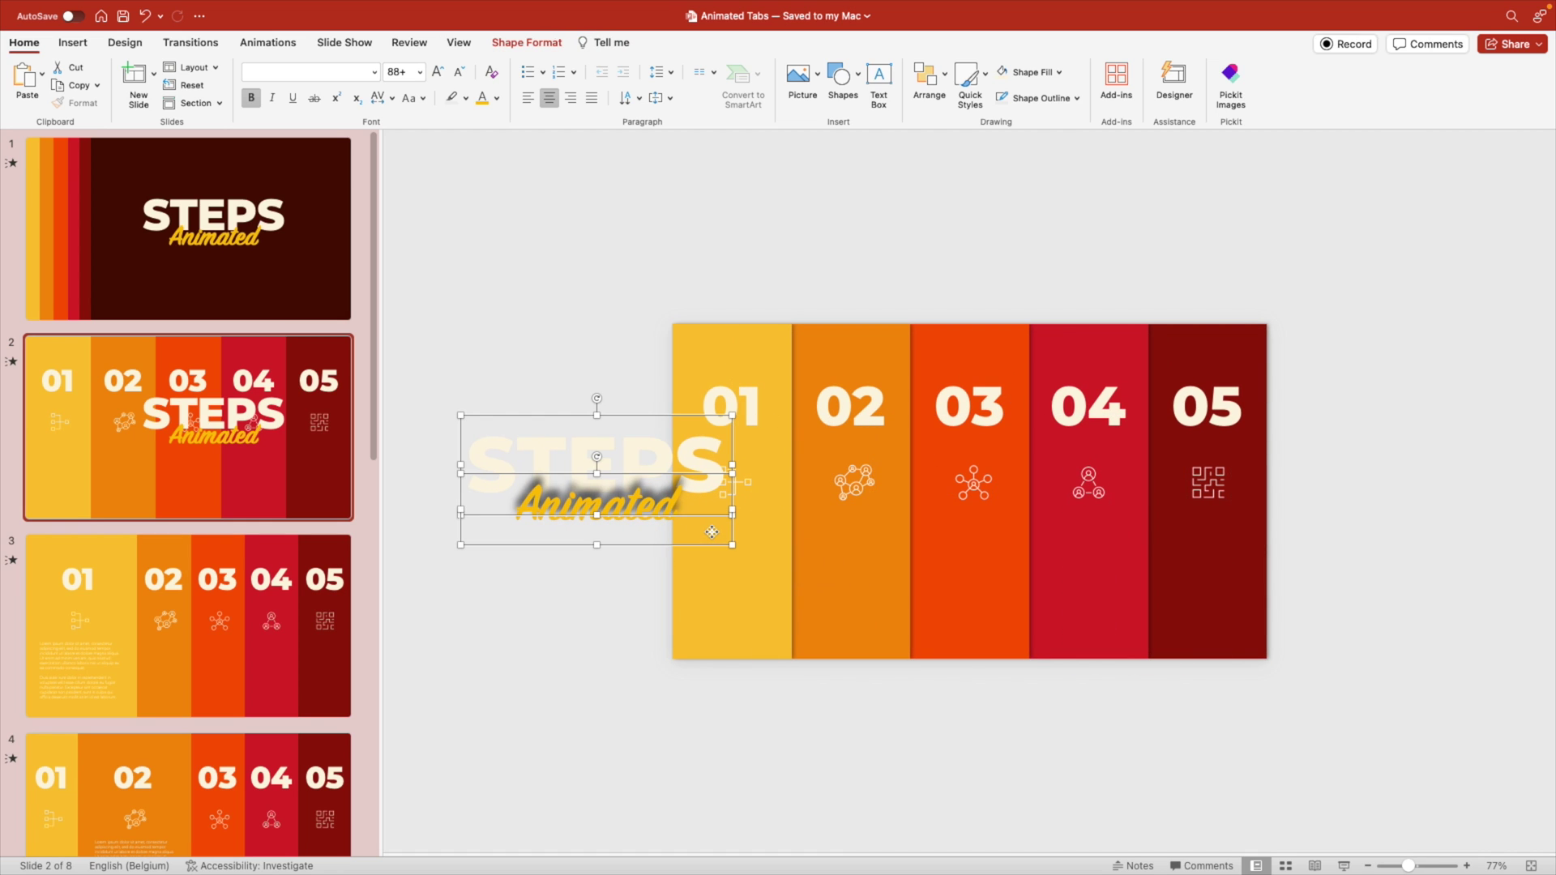
pyautogui.rightClick(636, 549)
pyautogui.moveTo(729, 617)
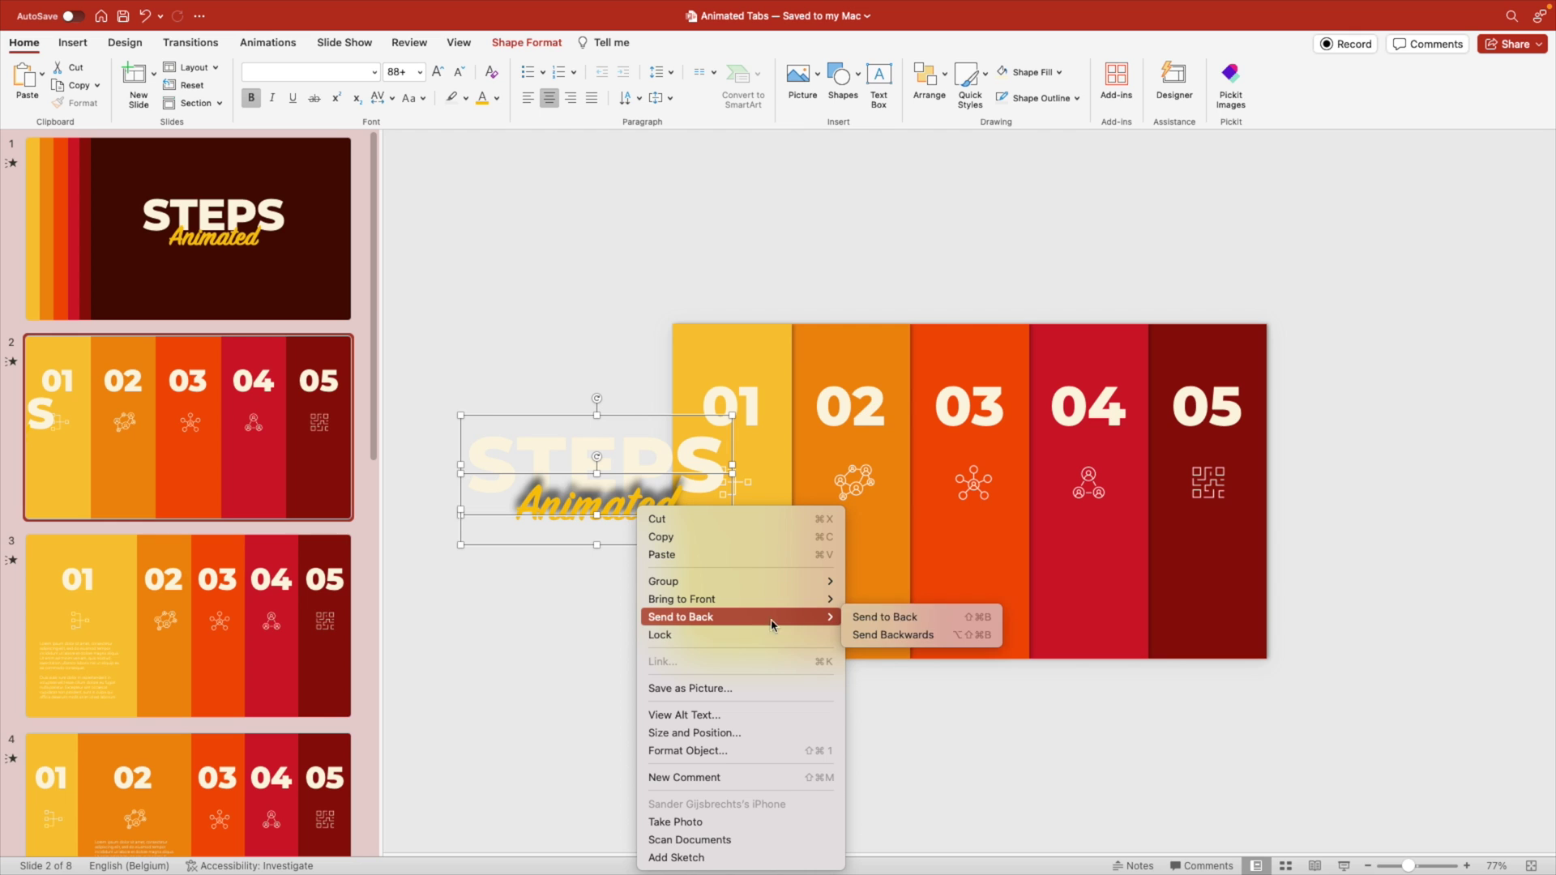
pyautogui.click(880, 631)
pyautogui.click(646, 545)
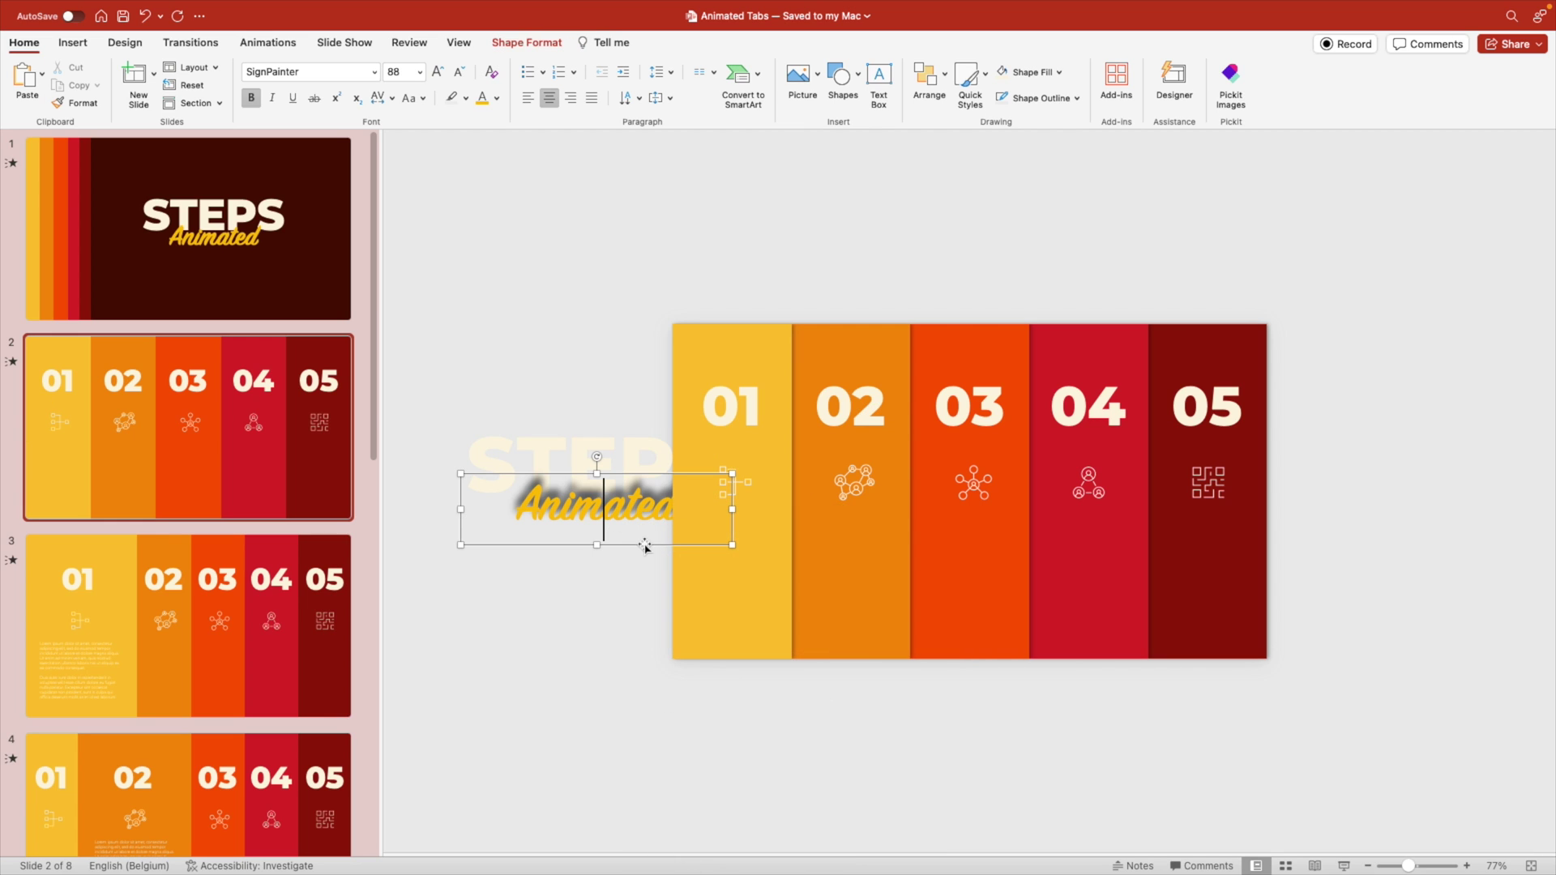
pyautogui.moveTo(646, 545); pyautogui.dragTo(557, 545)
pyautogui.click(611, 625)
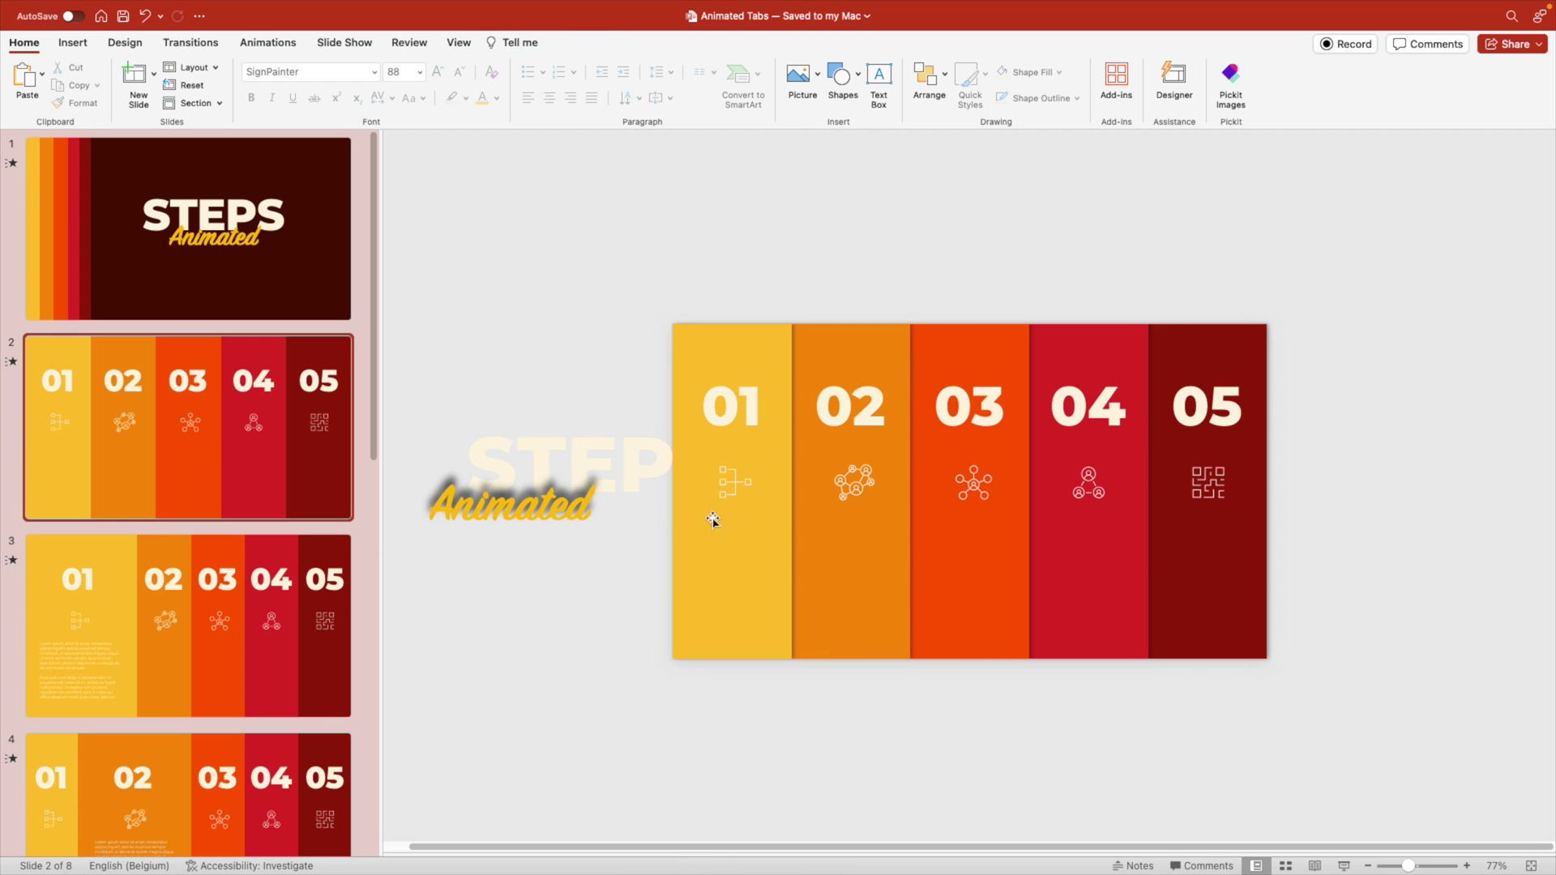
pyautogui.click(298, 308)
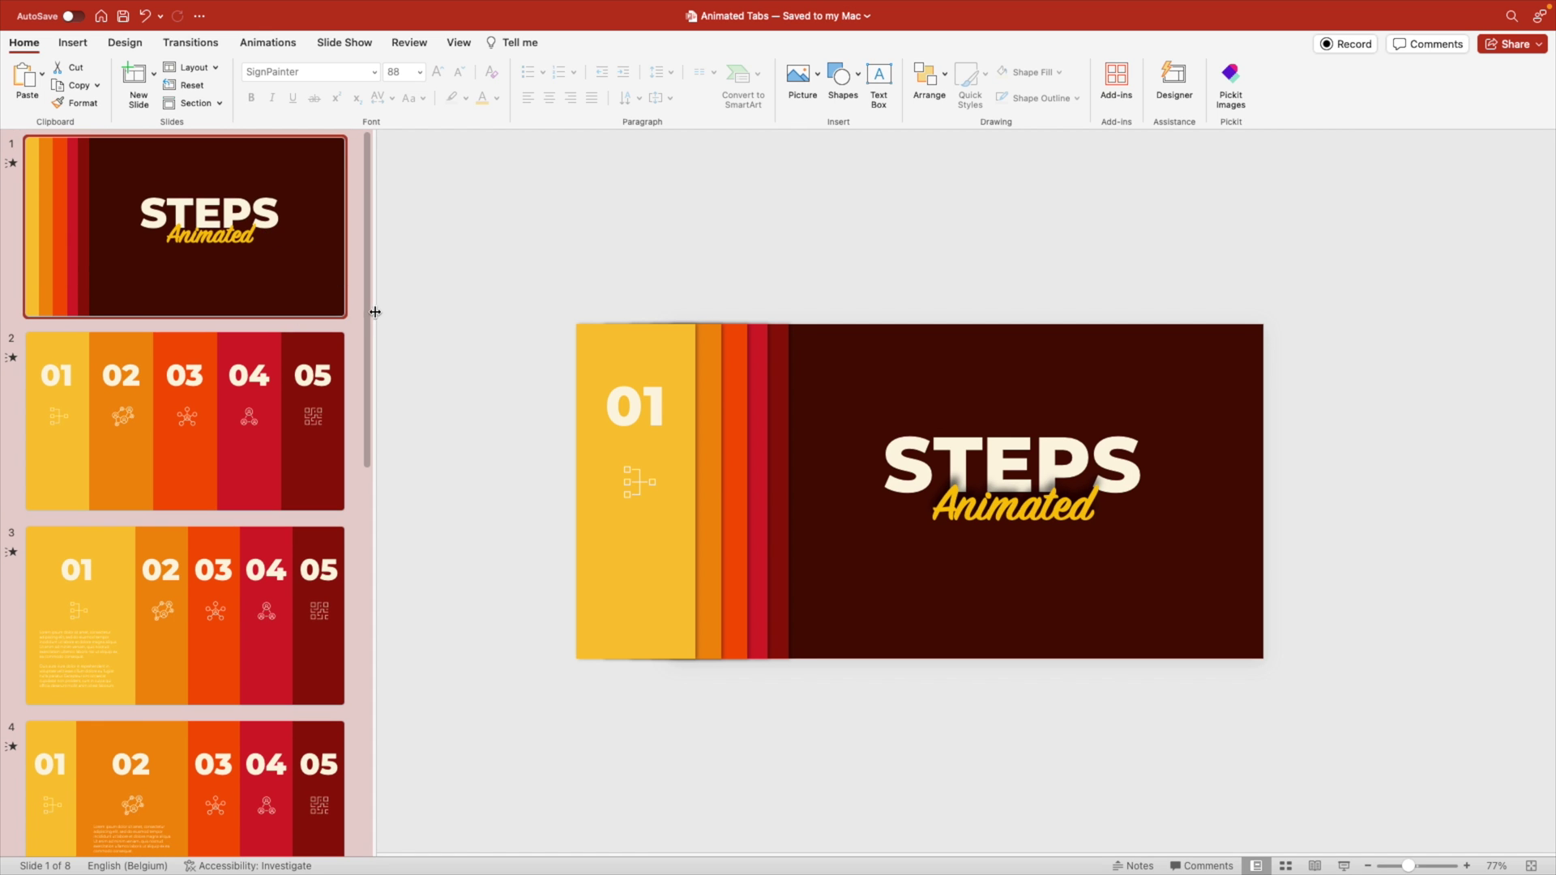
# Step: Duplicate the STEPS title slide and move the copy to the end as slide 9
pyautogui.moveTo(375, 312); pyautogui.dragTo(182, 308)
pyautogui.rightClick(98, 186)
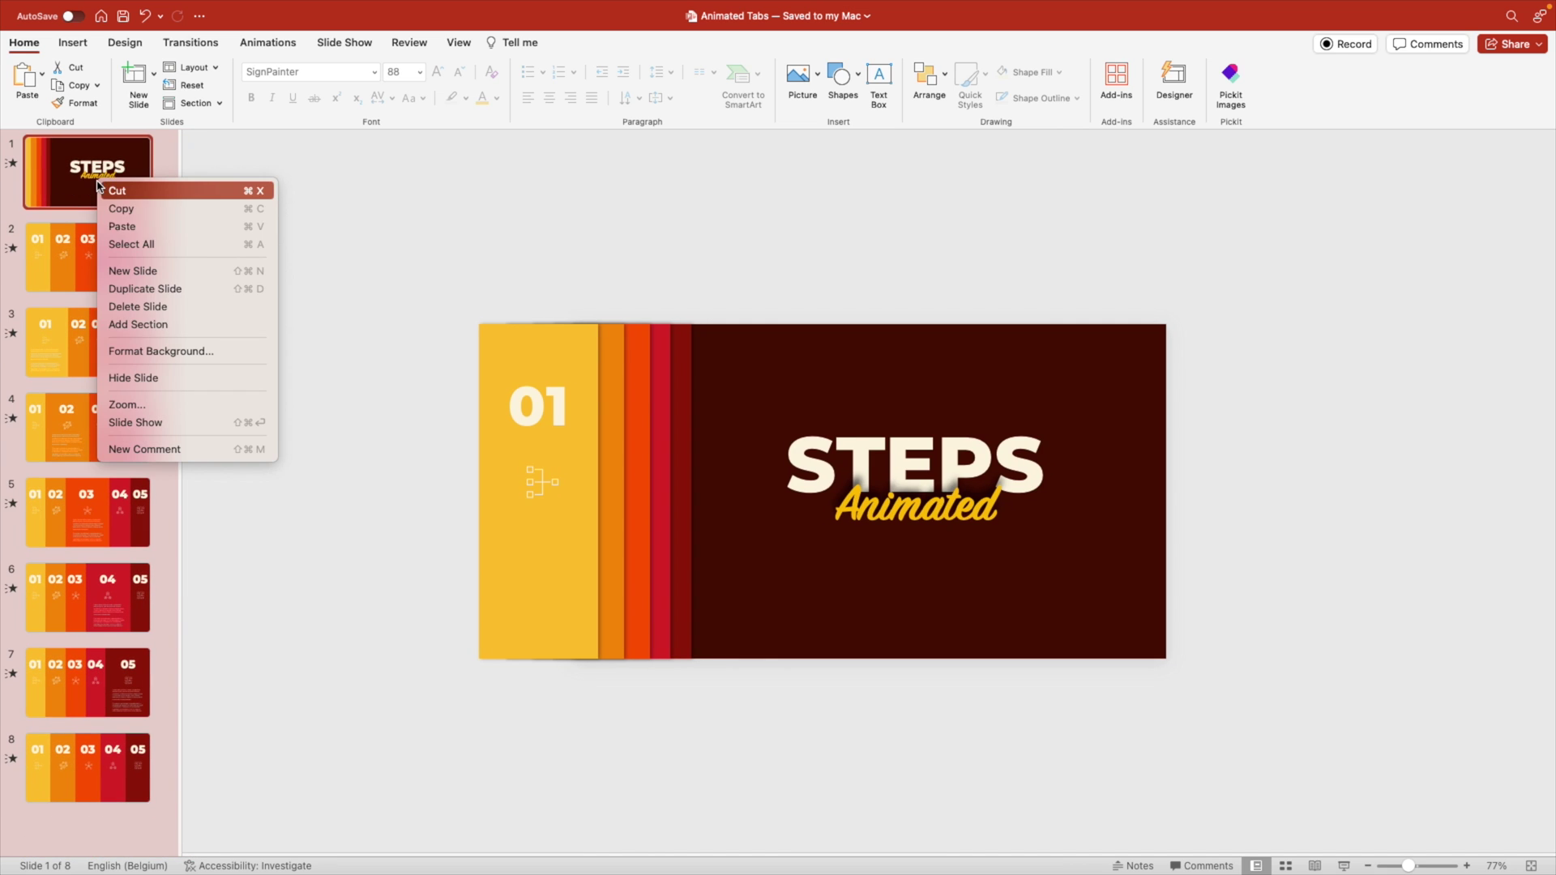
pyautogui.click(217, 289)
pyautogui.moveTo(114, 243); pyautogui.dragTo(96, 850)
# Step: Paste the STEPS Animated title onto slide 8, off its left edge, behind the tabs
pyautogui.click(957, 536)
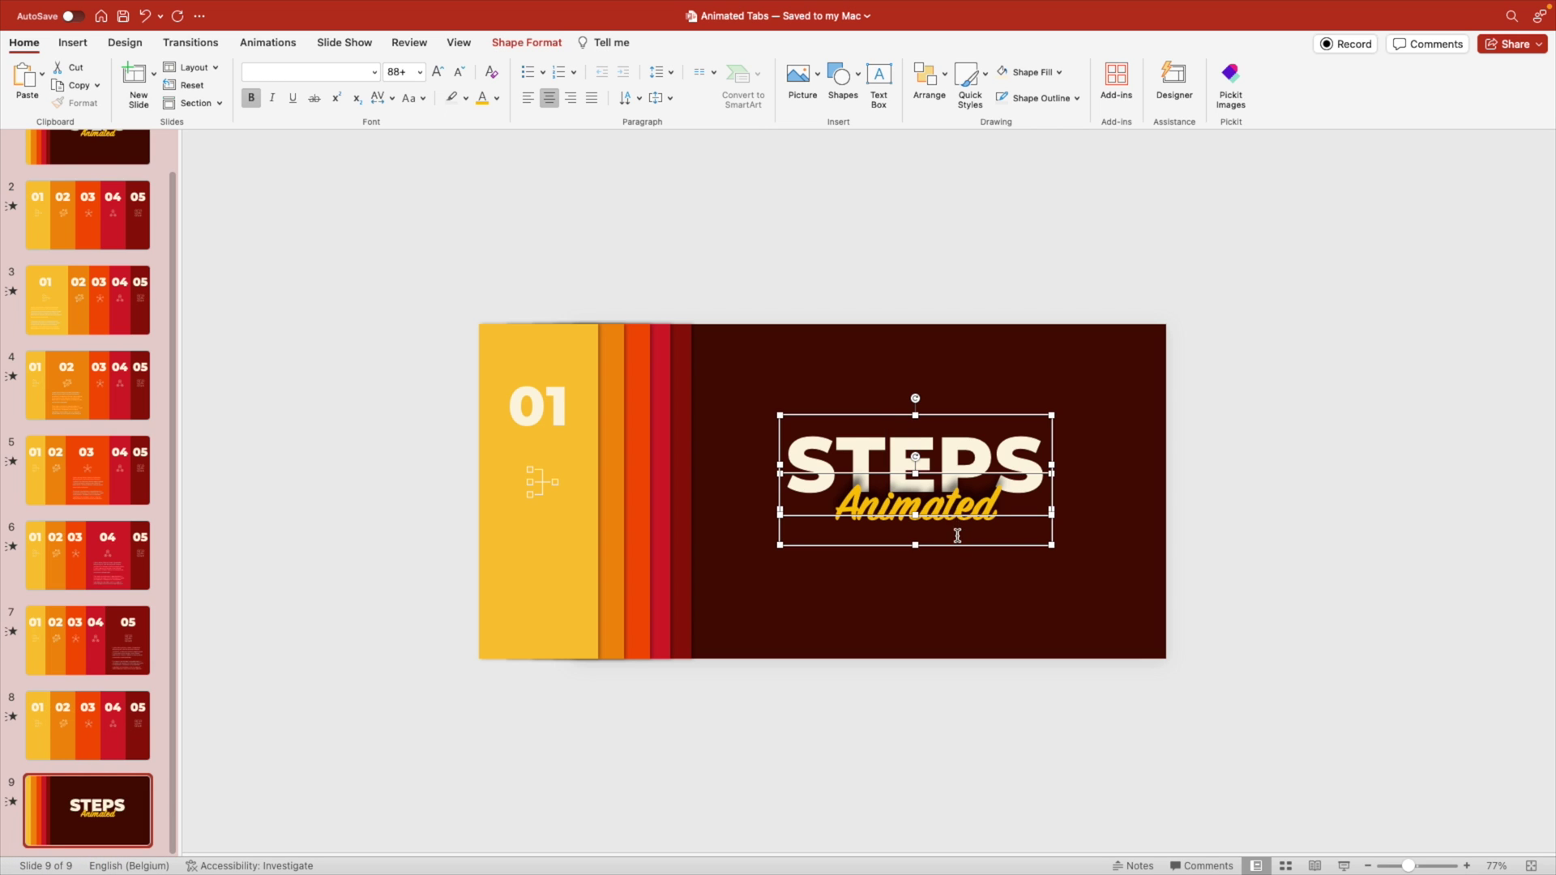
pyautogui.click(122, 727)
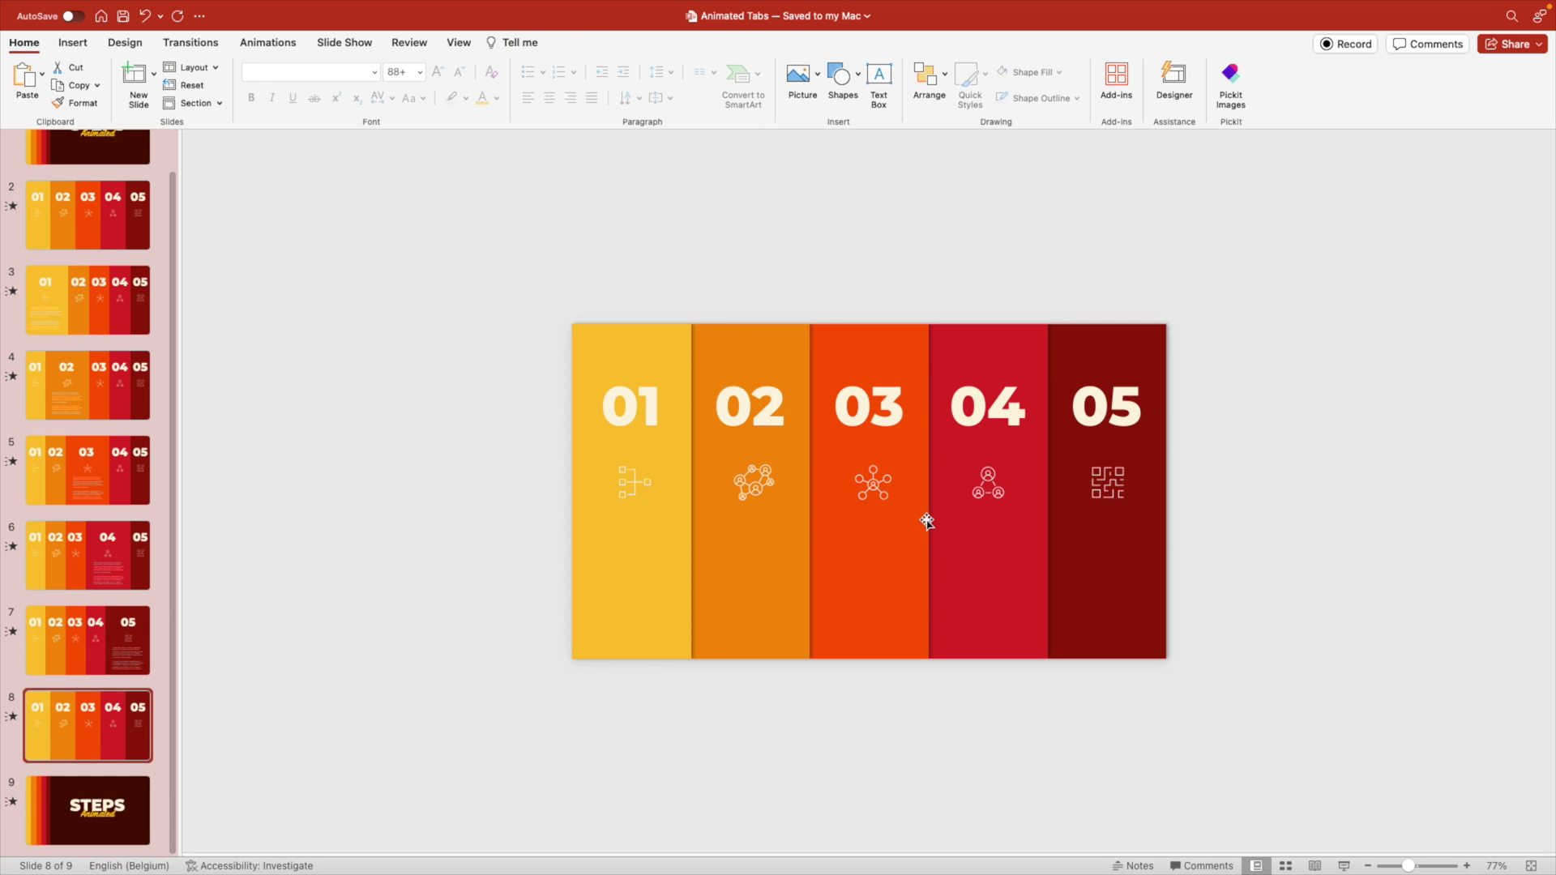
pyautogui.press('super+v')
pyautogui.moveTo(945, 519); pyautogui.dragTo(535, 519)
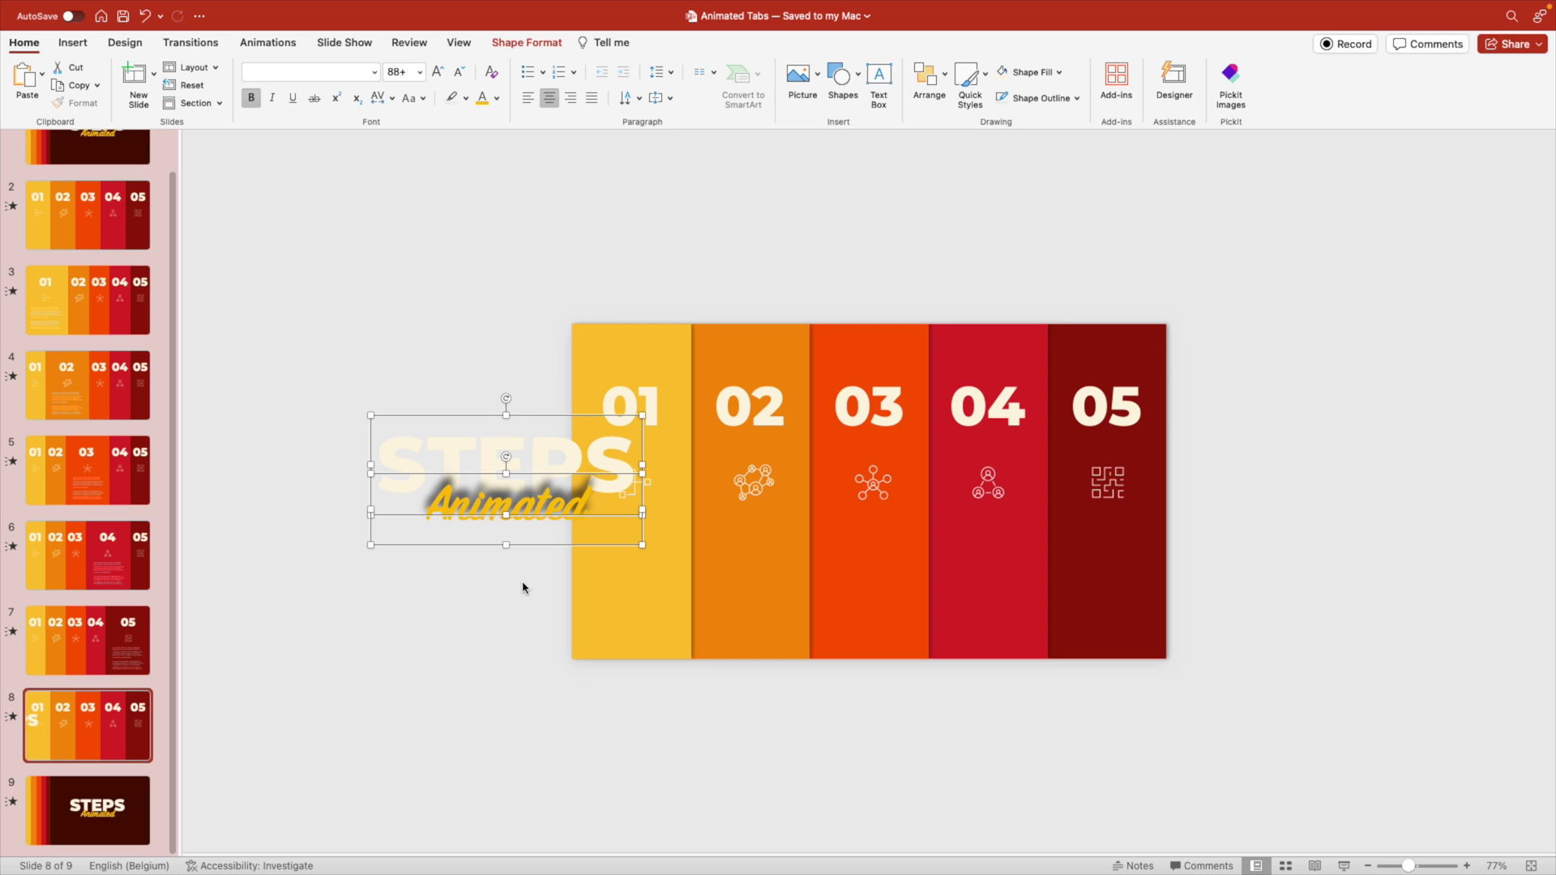
pyautogui.rightClick(525, 548)
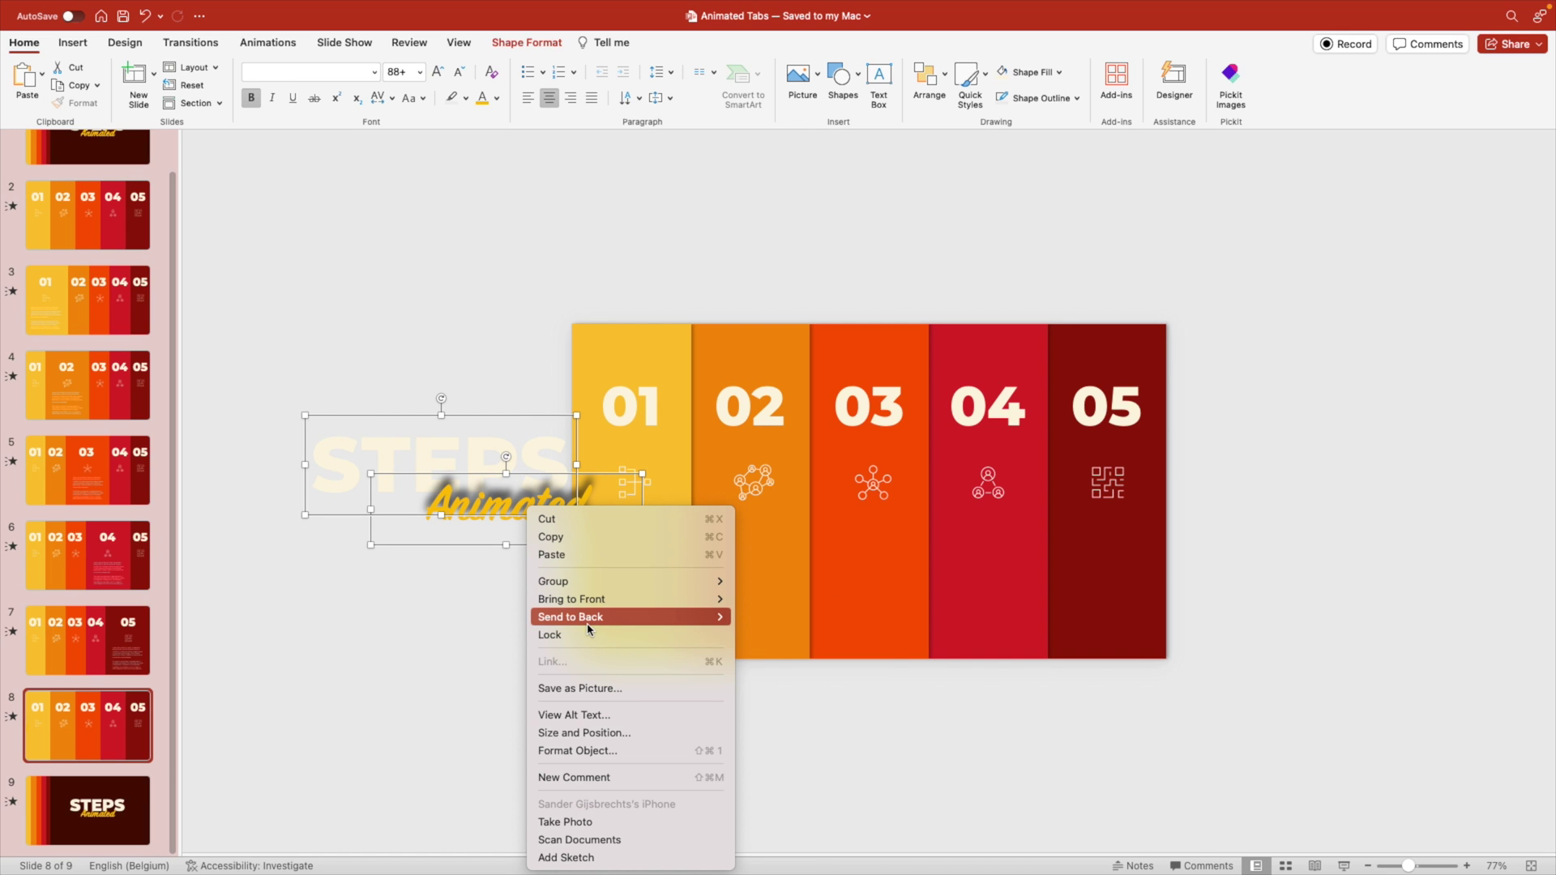
pyautogui.moveTo(570, 617)
pyautogui.click(778, 635)
# Step: Select slides 2 through 9 in the thumbnail pane
pyautogui.click(94, 813)
pyautogui.scroll(2, 103, 704)
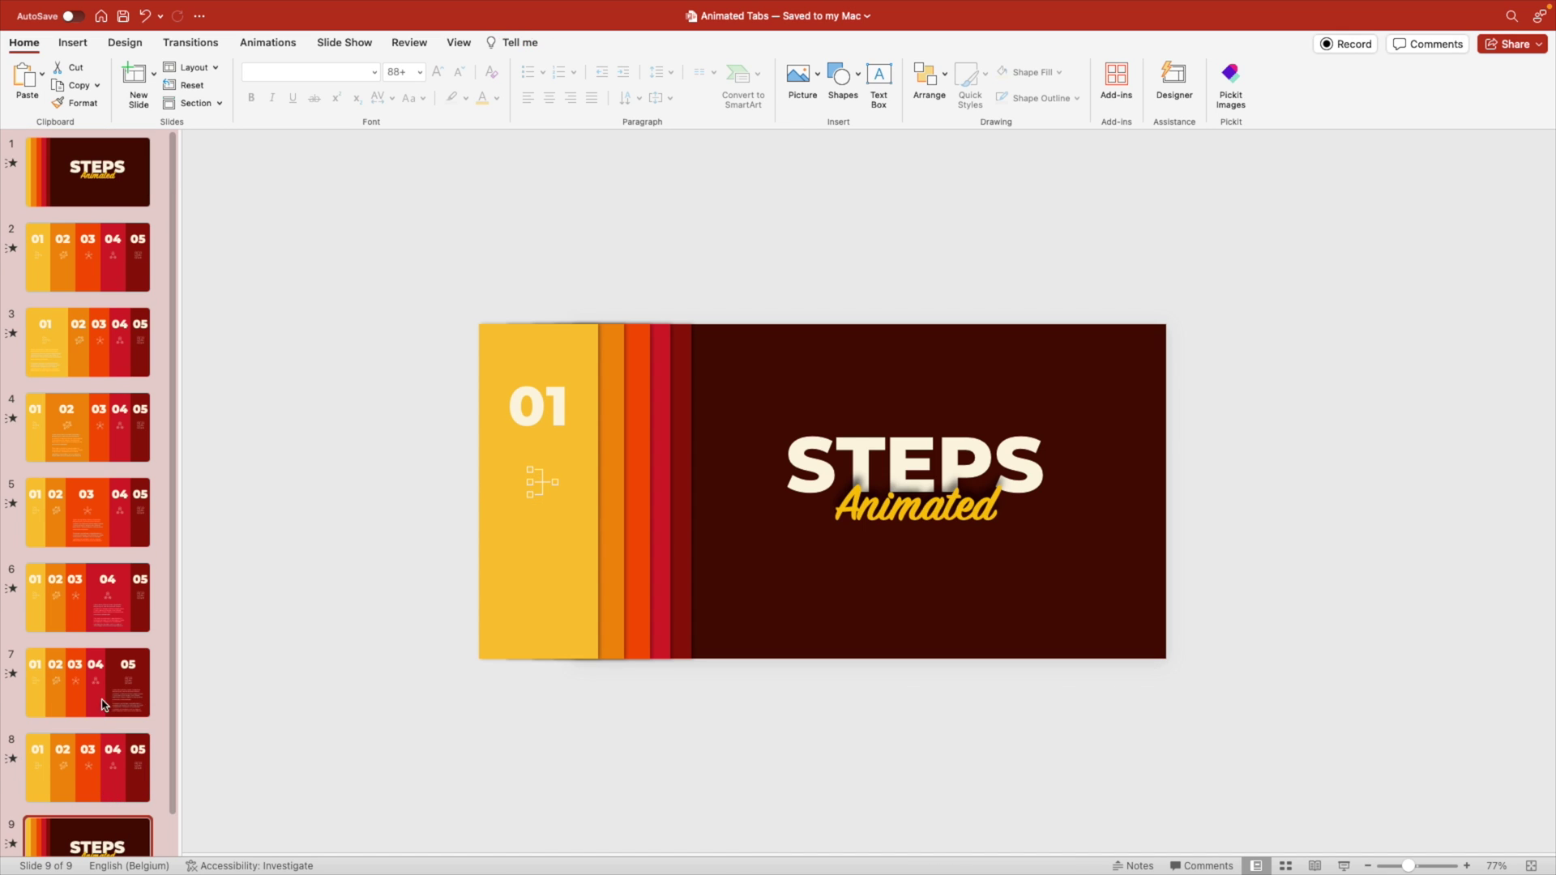
pyautogui.click(107, 280)
pyautogui.scroll(-2, 133, 762)
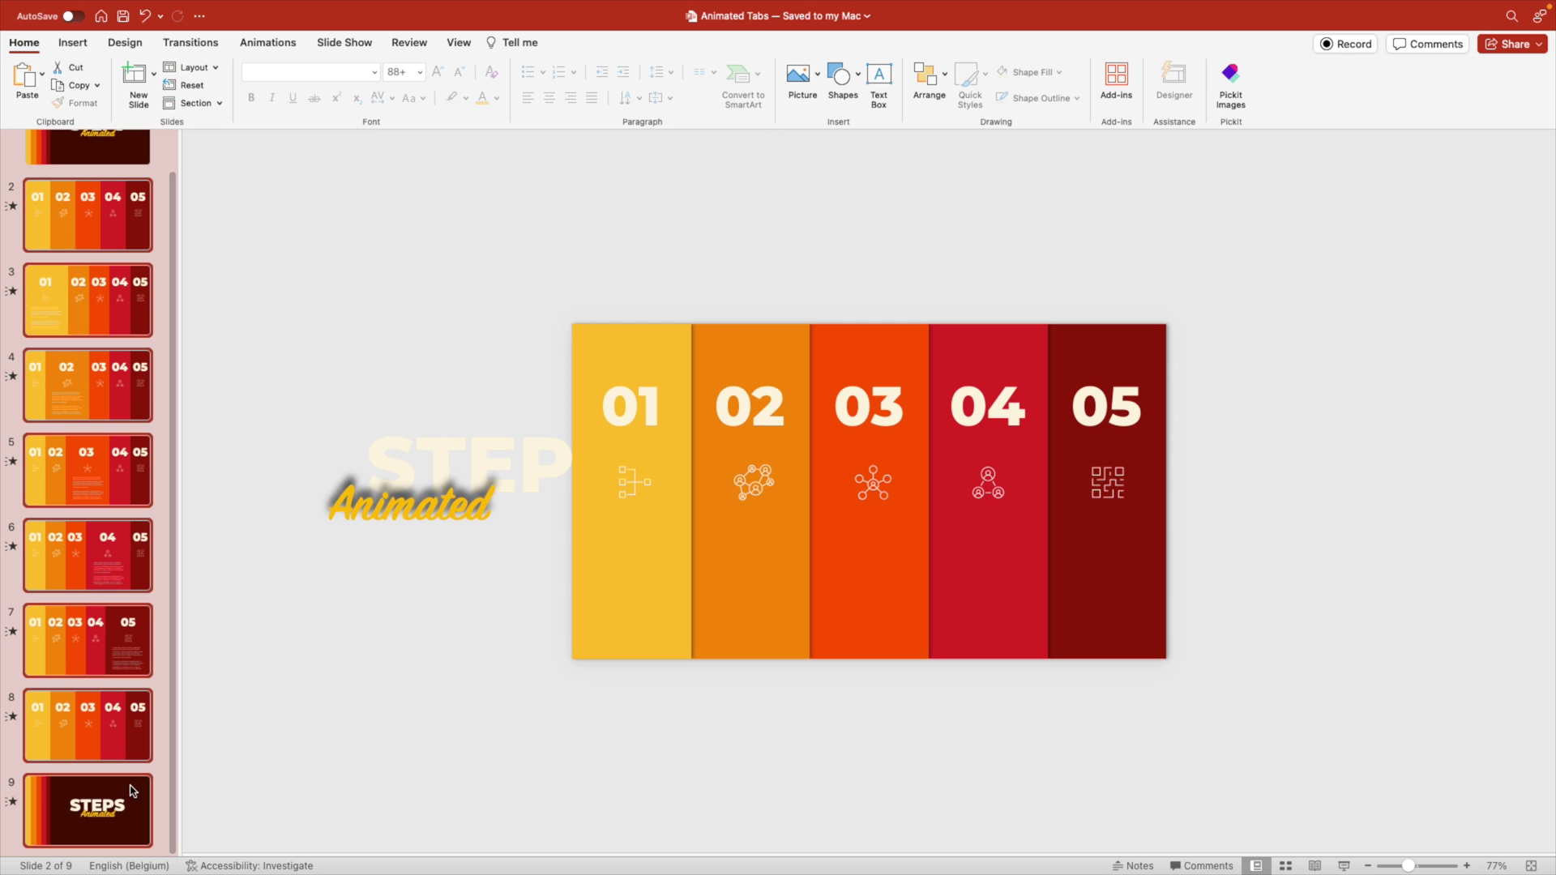
# Step: Apply the Morph transition to slides 2–9, then return to slide 1
pyautogui.click(180, 43)
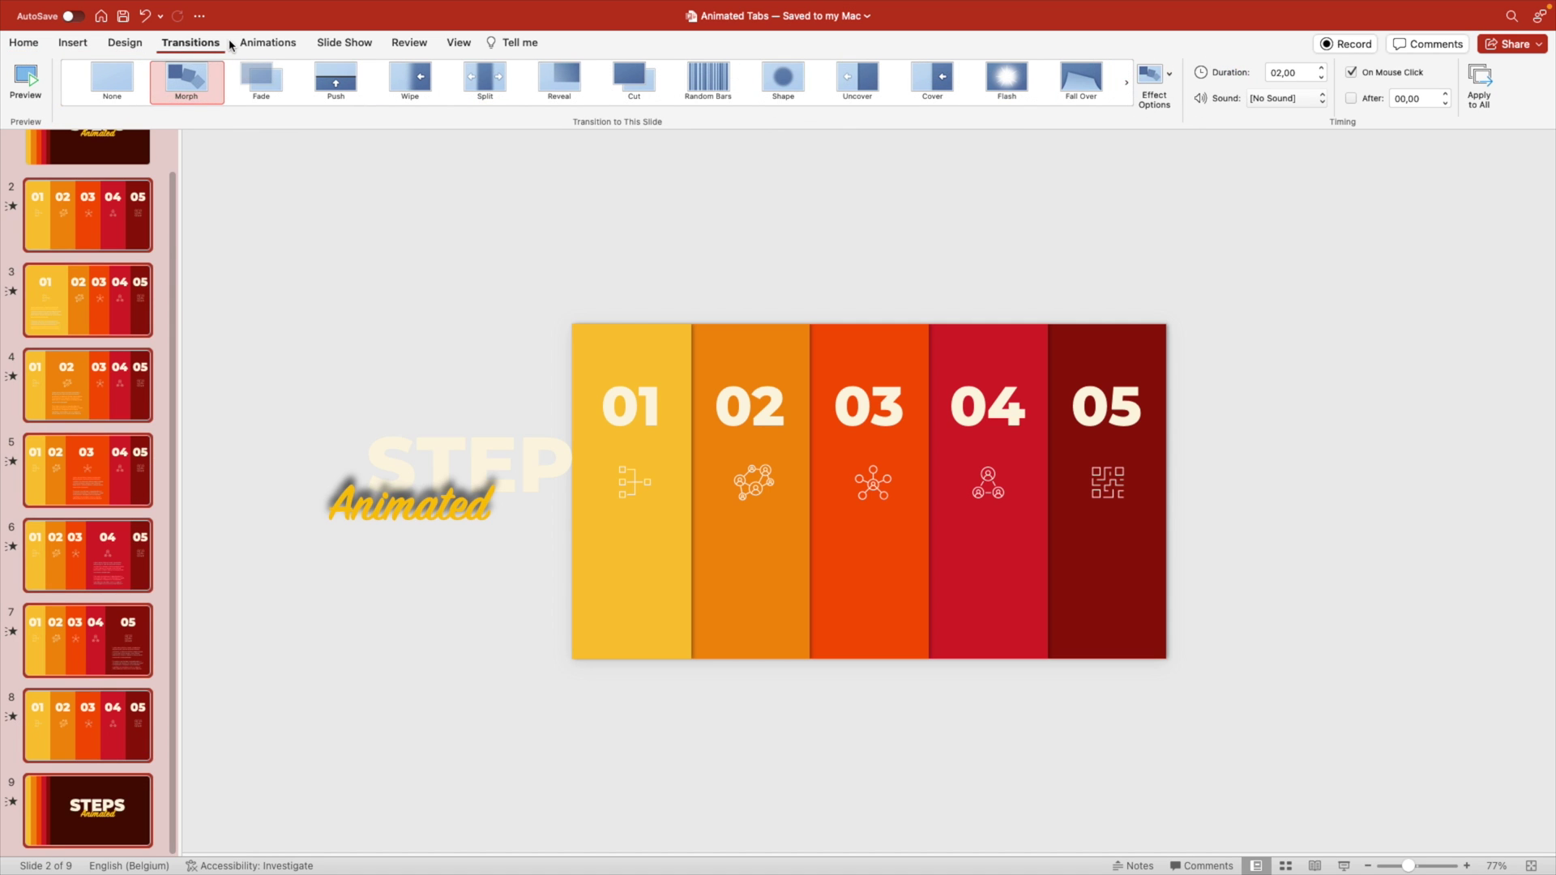
pyautogui.click(204, 78)
pyautogui.scroll(2, 121, 181)
pyautogui.click(121, 181)
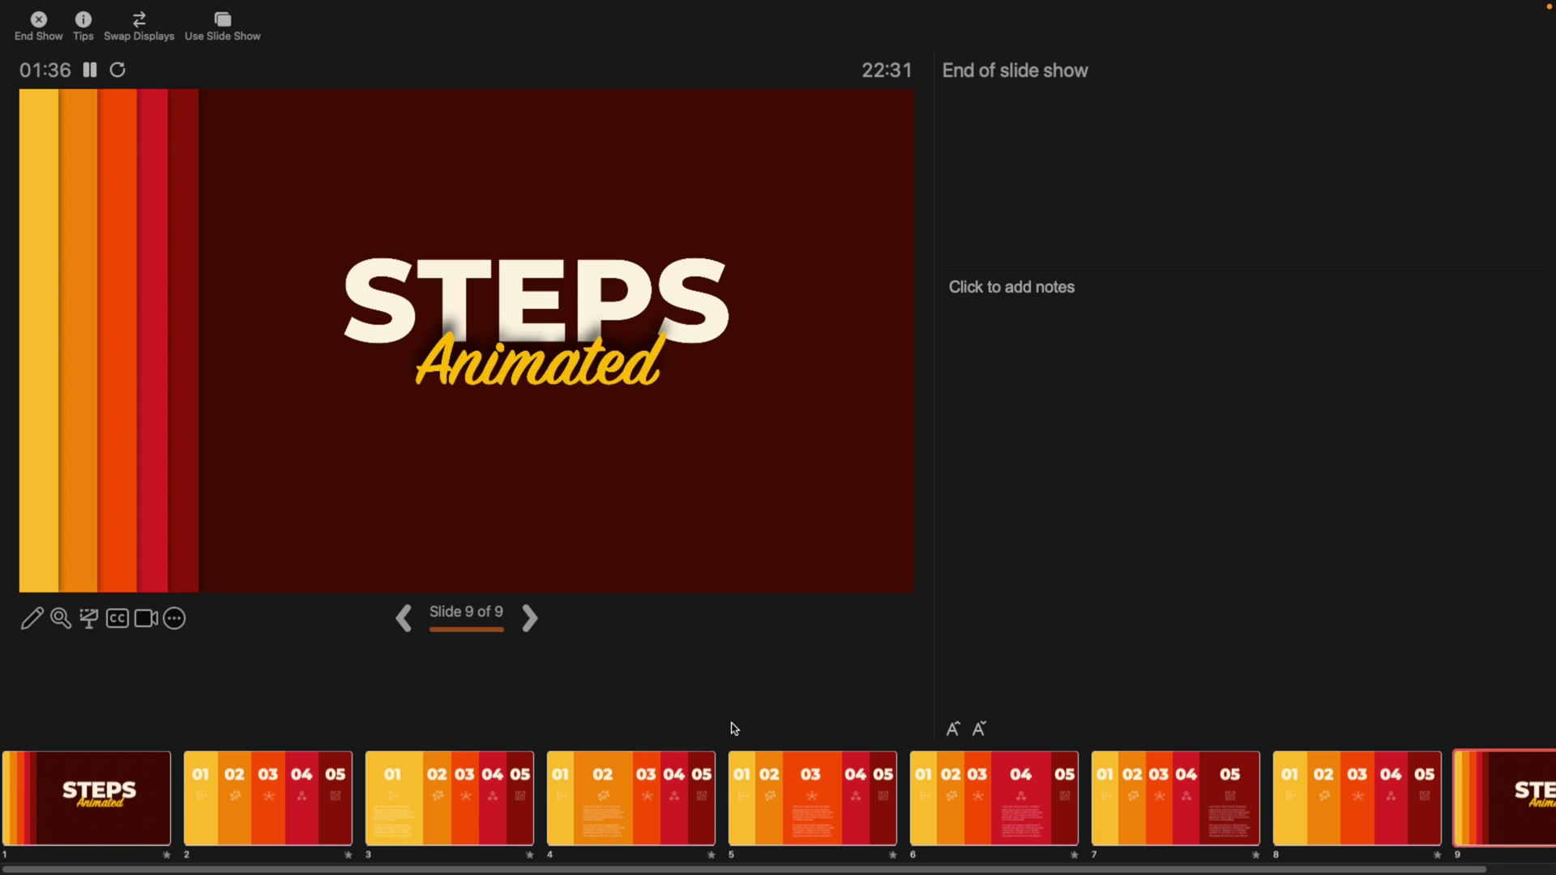
# Step: Present the STEPS title, the five-tab slide, then tabs 01 and 02 expanding; return to slide 2
pyautogui.click(86, 821)
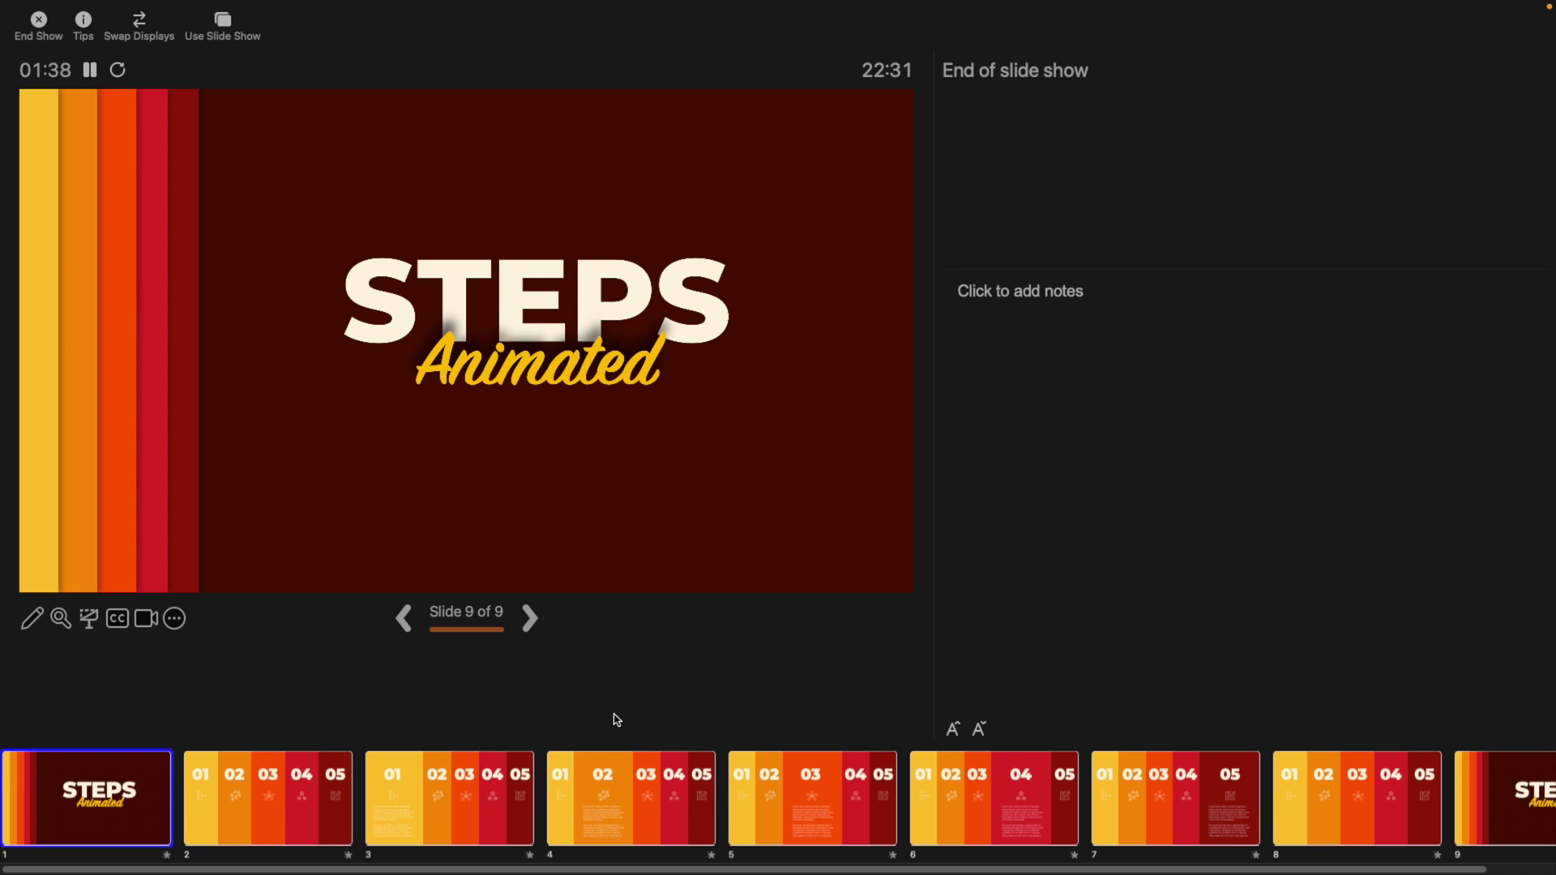
pyautogui.press('Return')
pyautogui.press('Right')
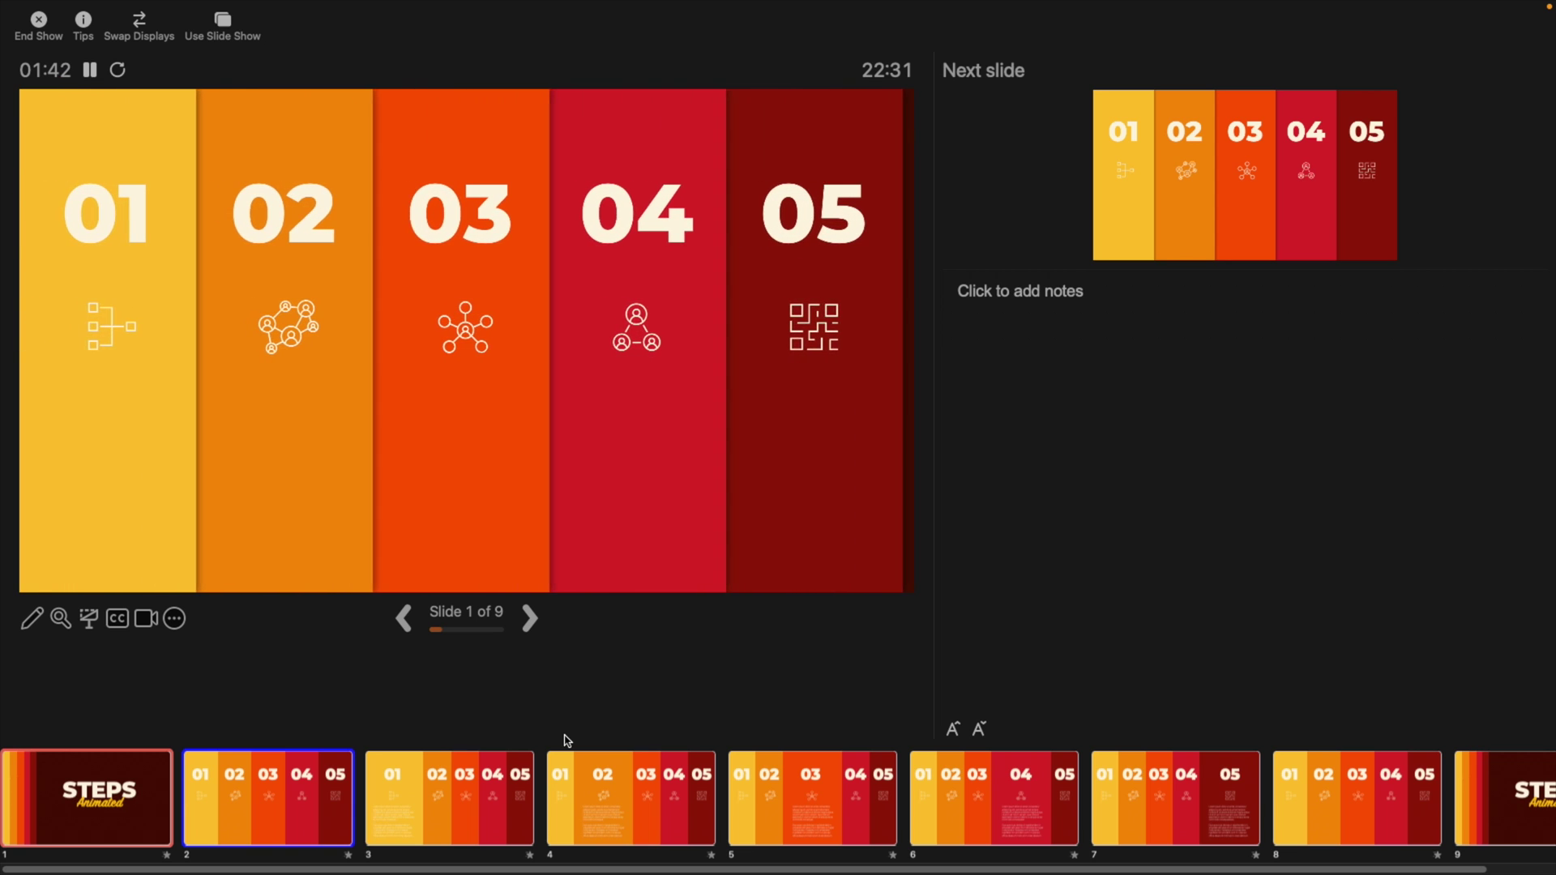
pyautogui.press('Right')
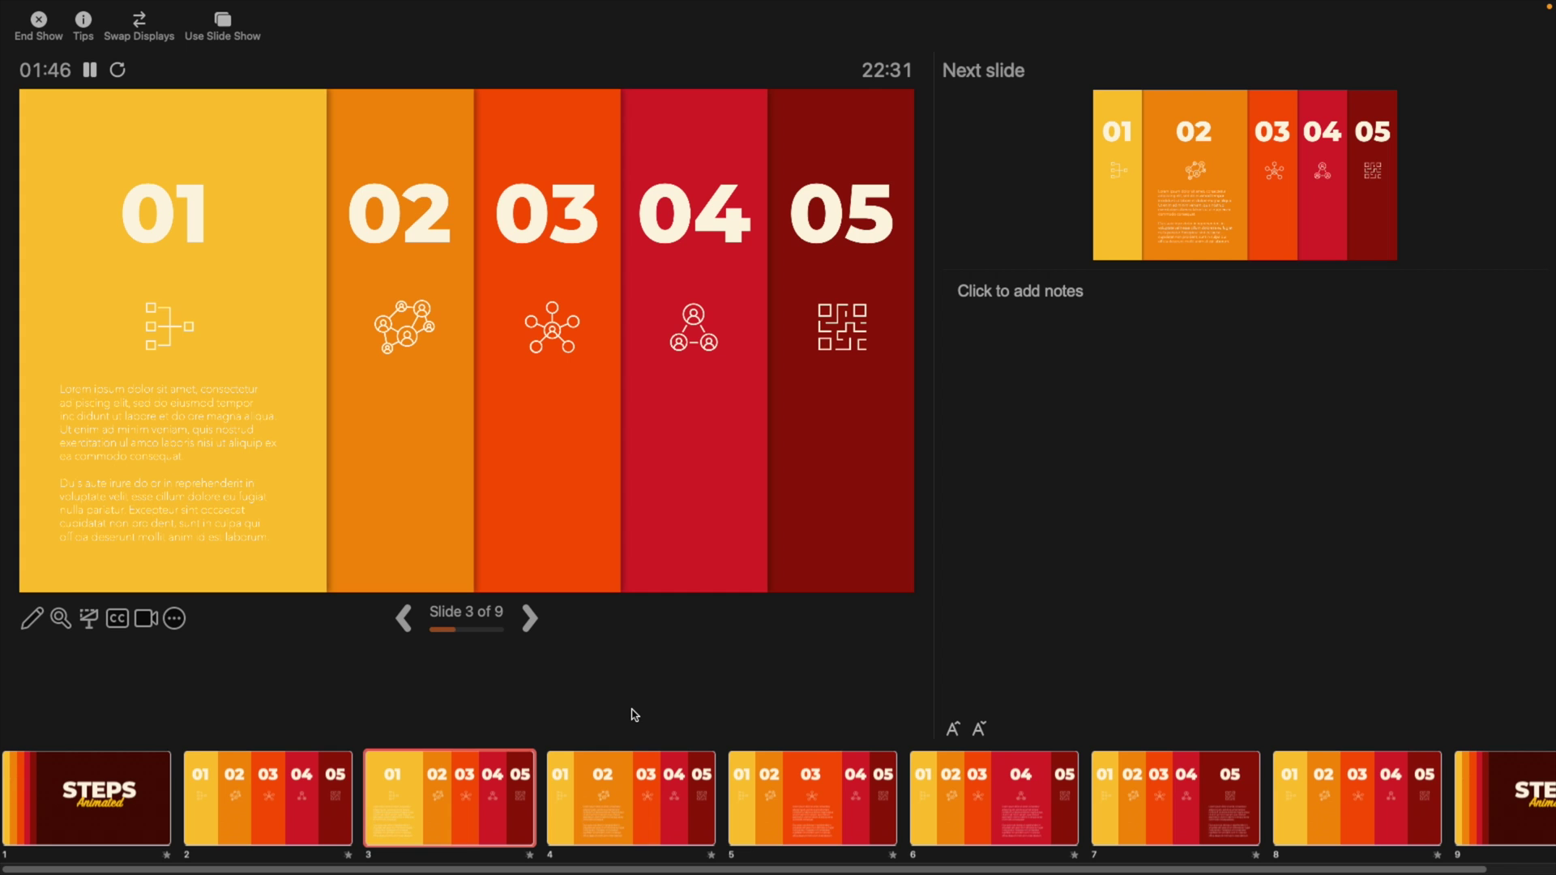
pyautogui.press('Right')
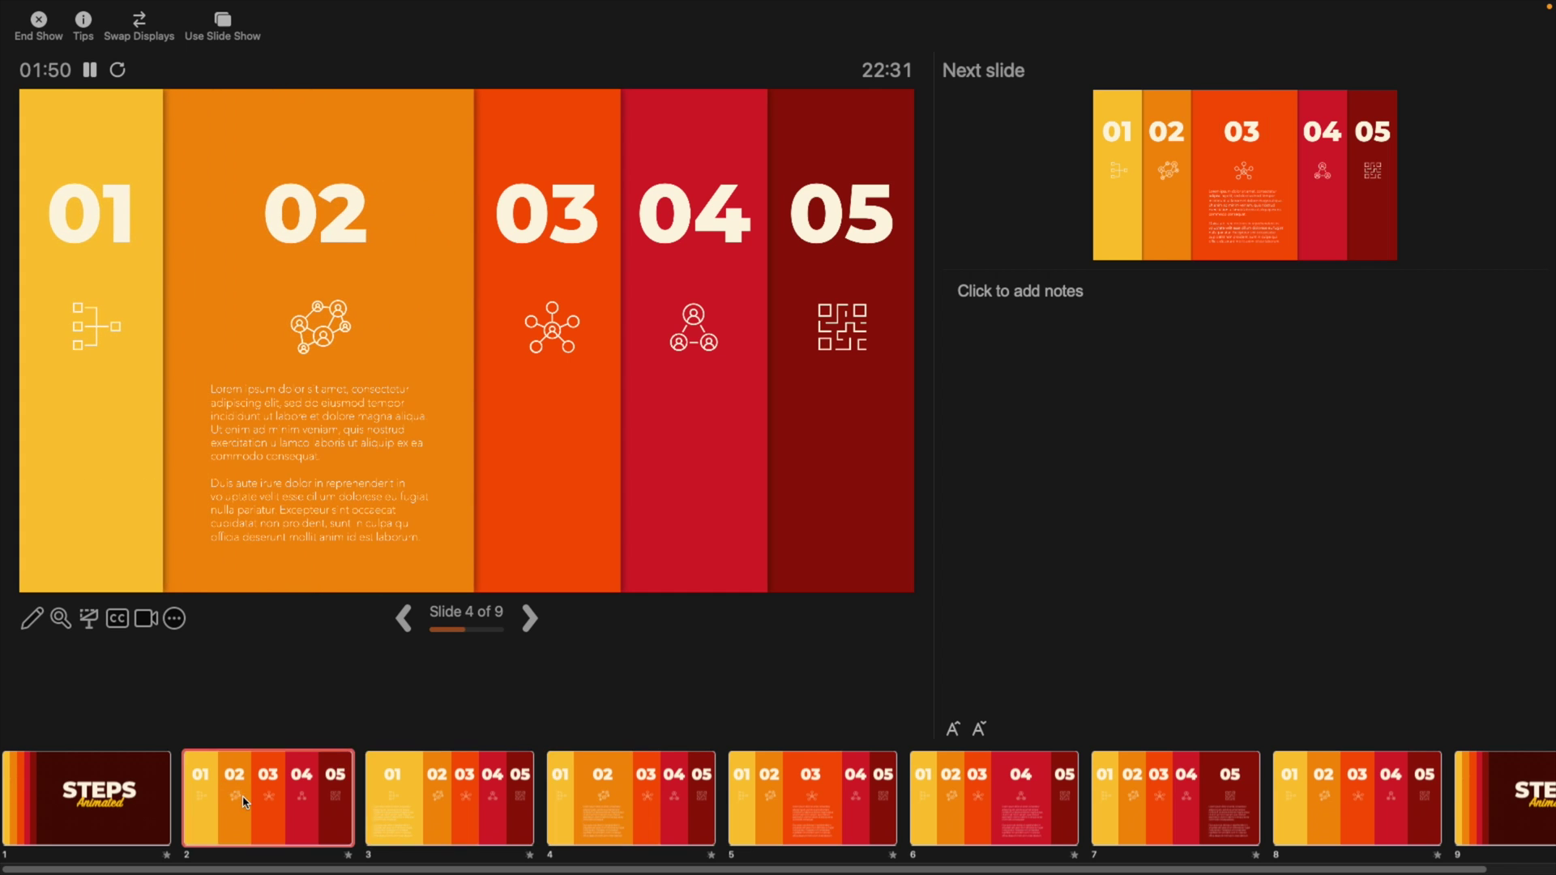
pyautogui.click(320, 754)
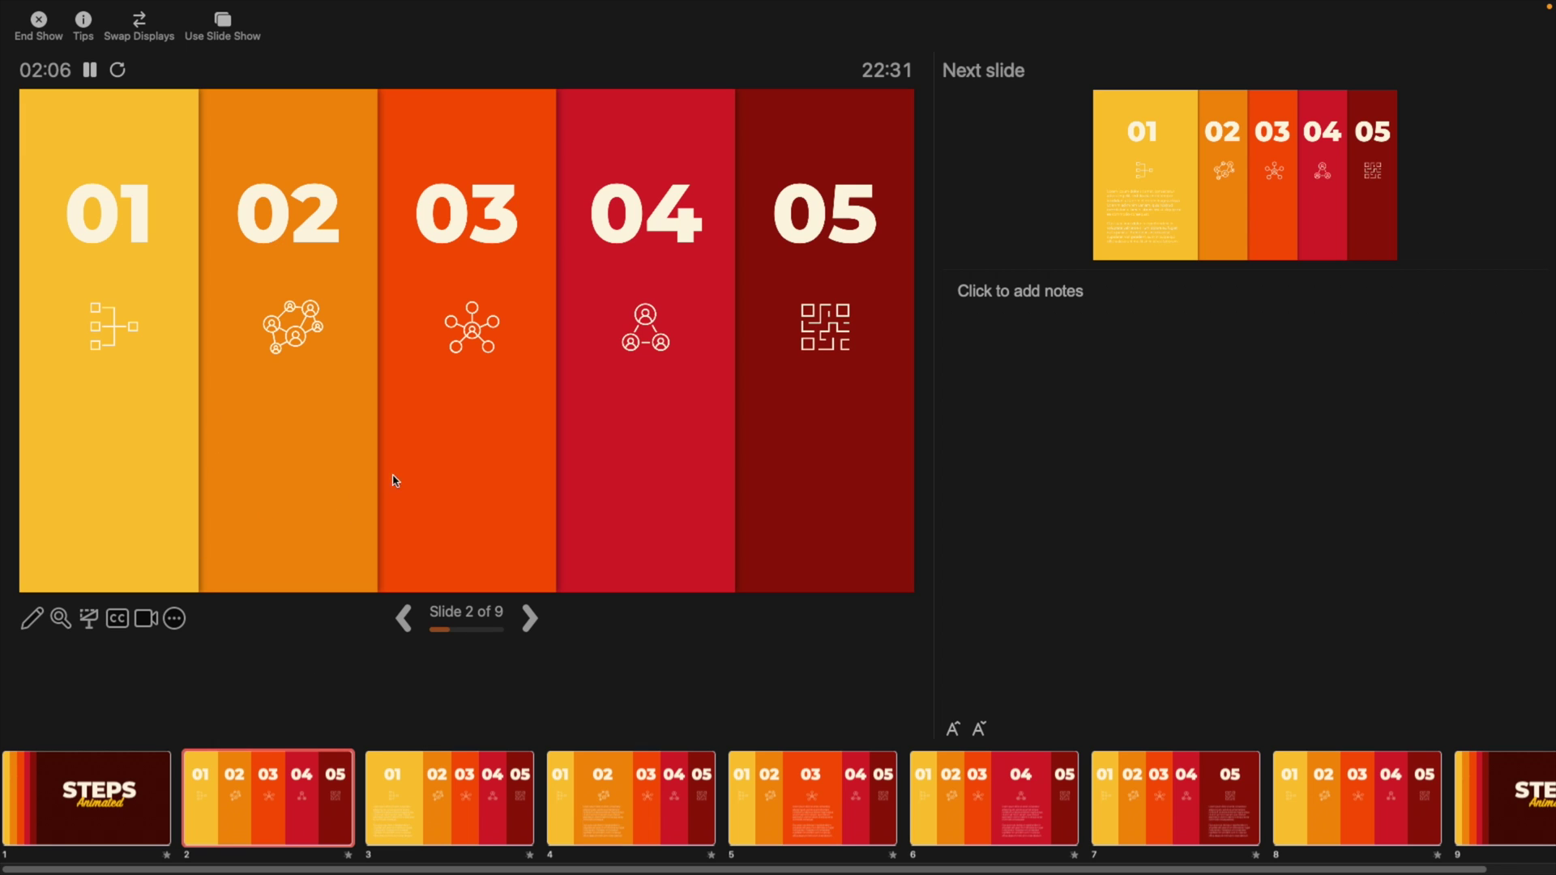
# Step: Jump to slides 5, 2, 3 and 7 in turn, showing tabs 03, none, 01 and 05 expanded
pyautogui.click(824, 789)
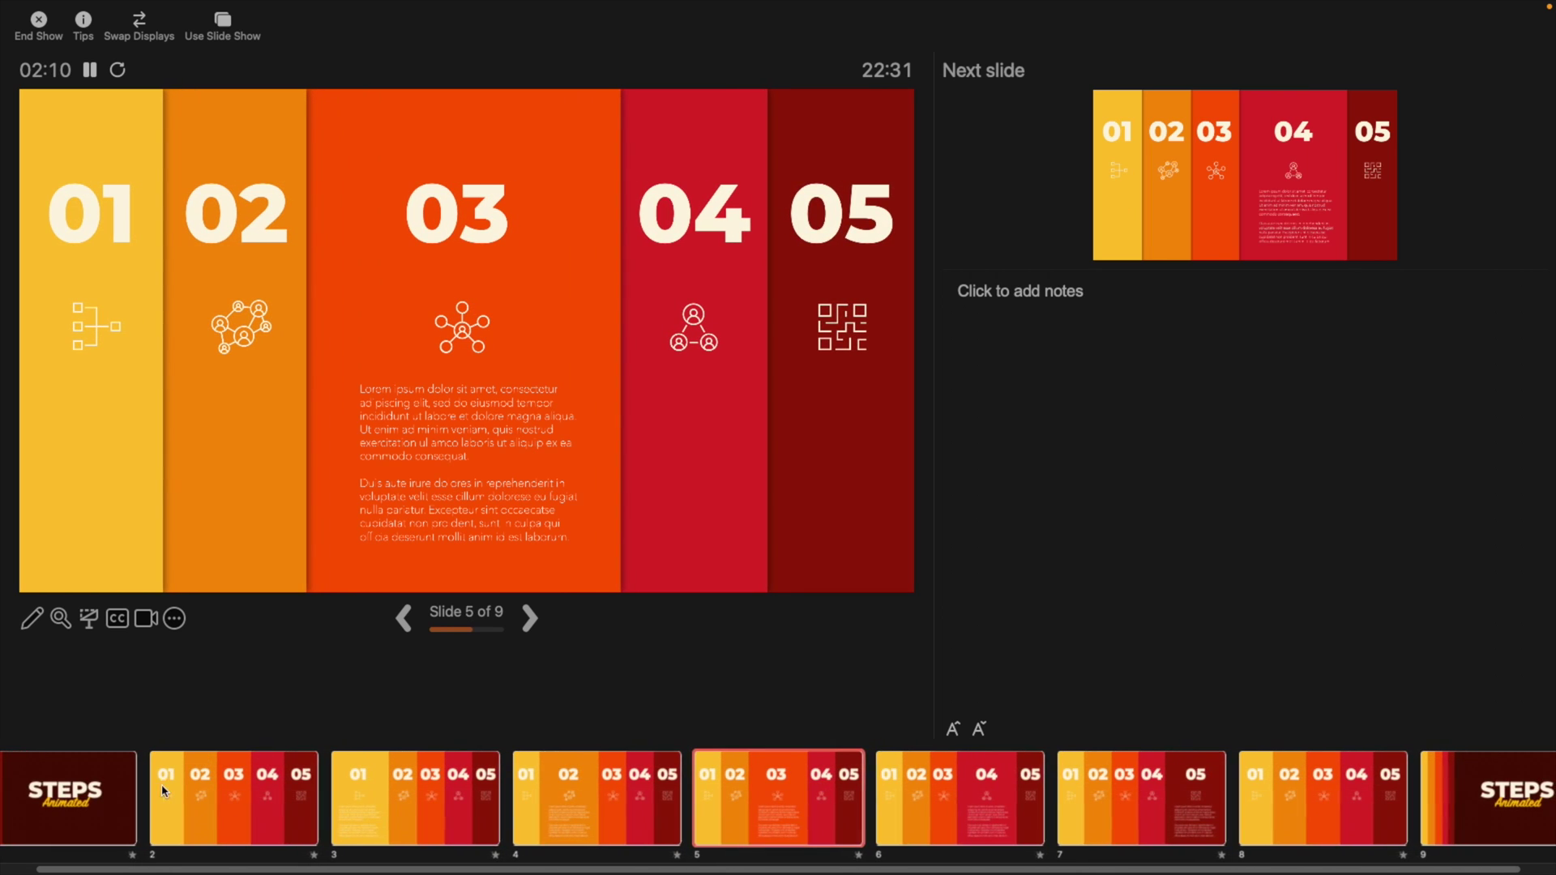
pyautogui.click(195, 825)
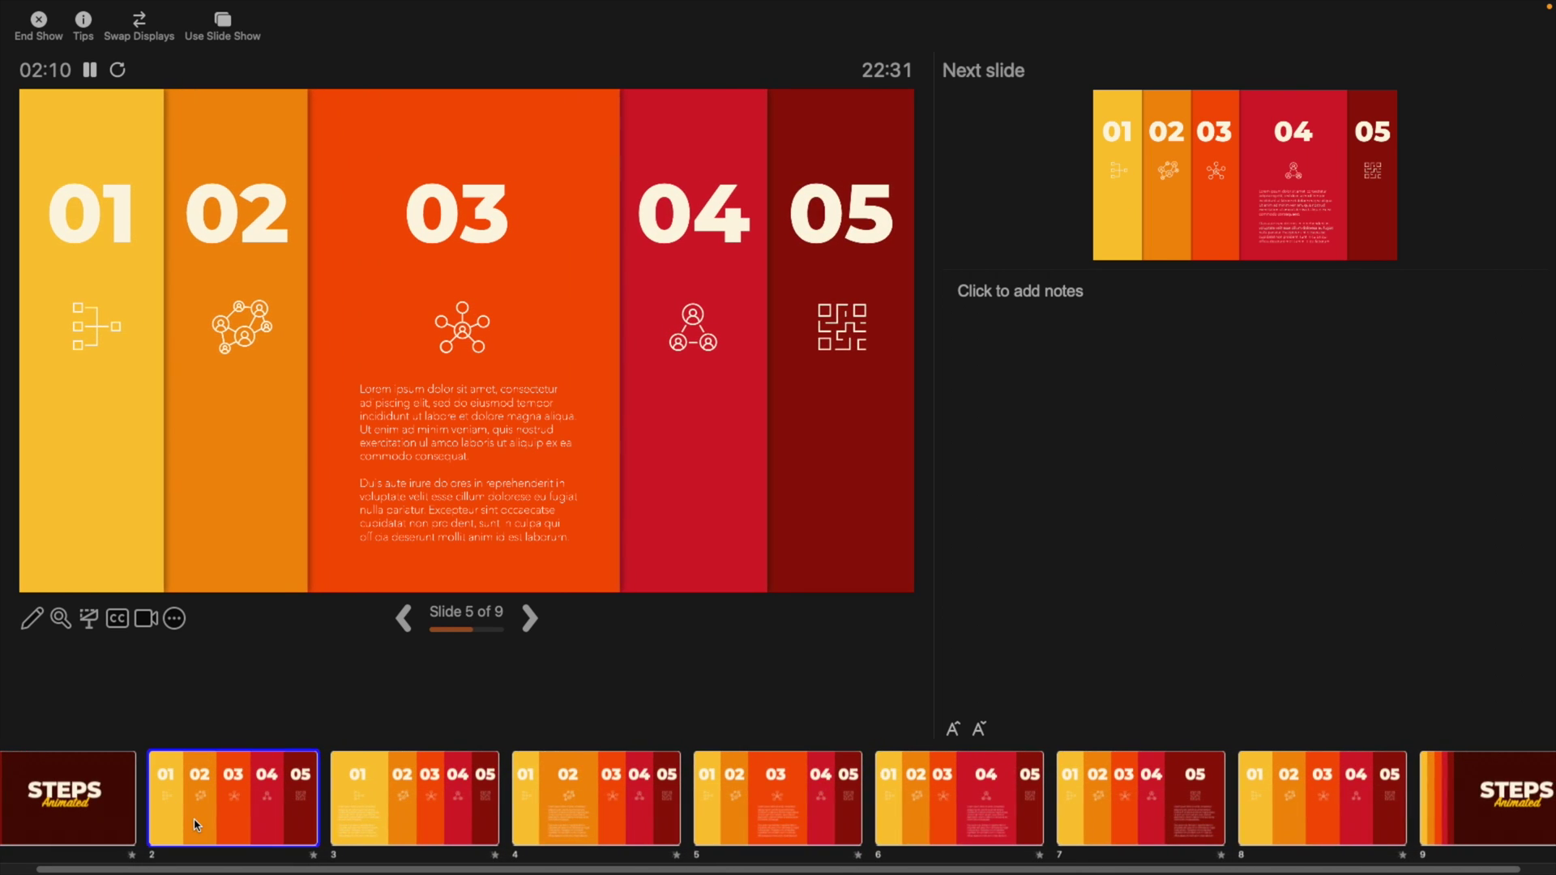
pyautogui.click(415, 835)
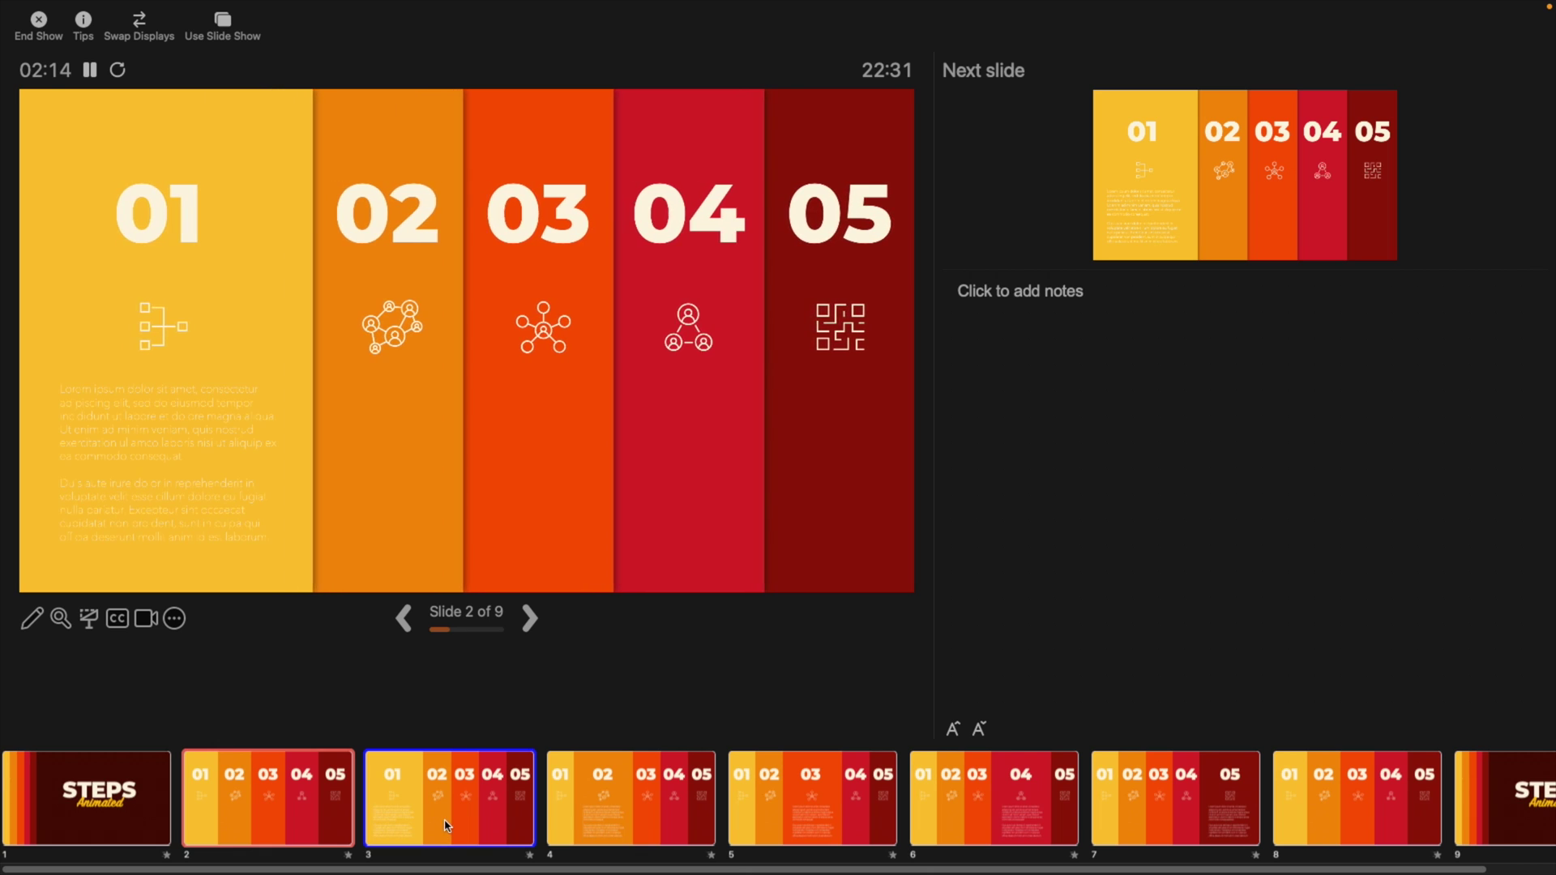
pyautogui.click(1184, 813)
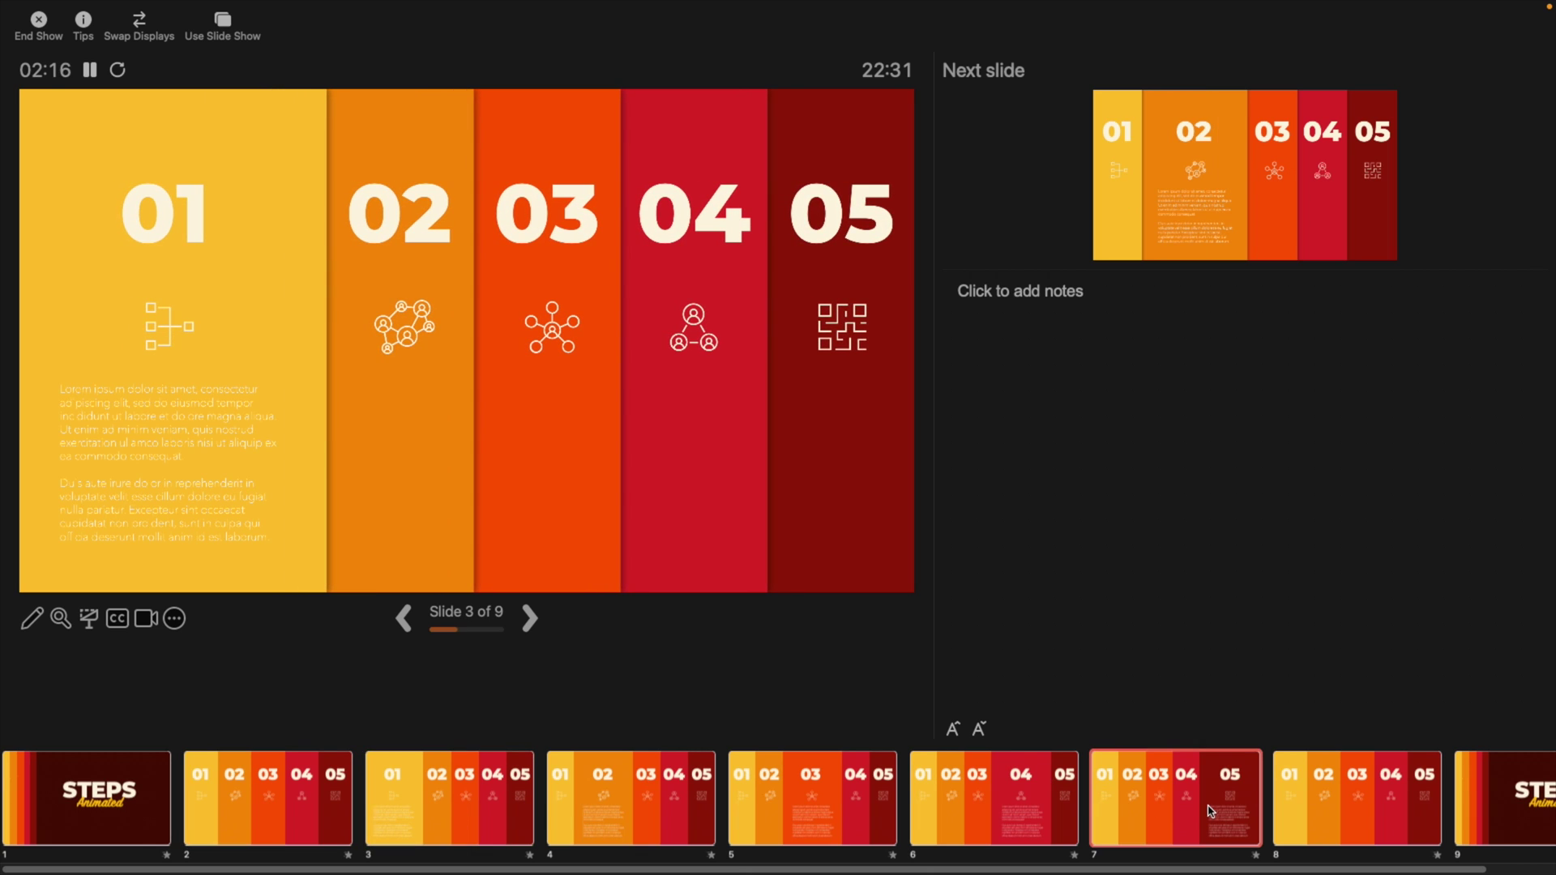